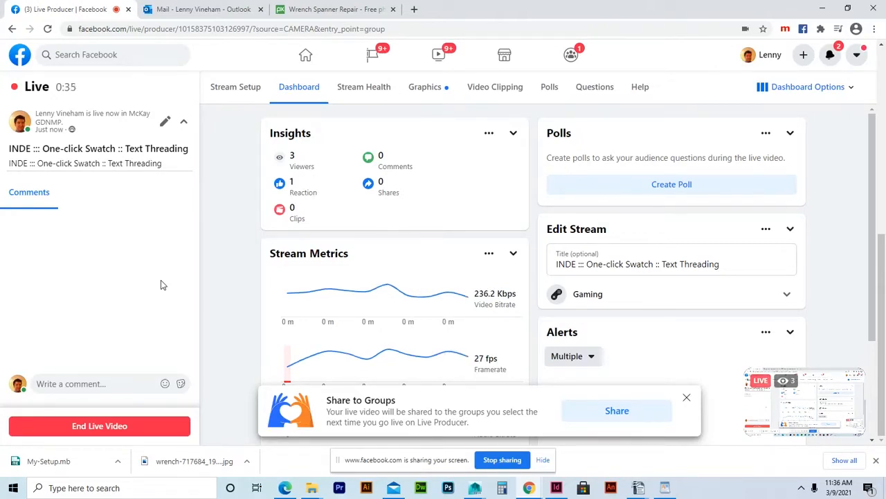
Minimize Chrome and reposition the InDesign window so its Home screen shows.
left_click(822, 9)
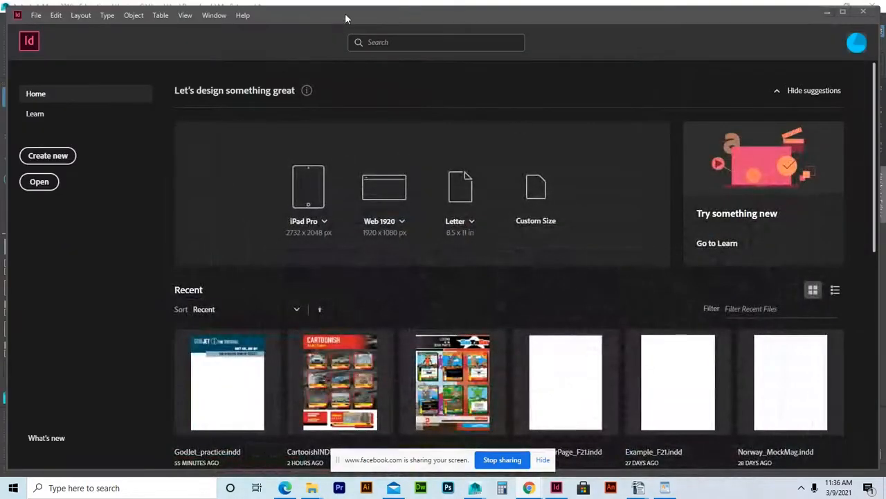
mouse_move(364, 12)
left_mouse_down()
mouse_move(329, 9)
mouse_move(380, 15)
mouse_move(356, 4)
left_mouse_up()
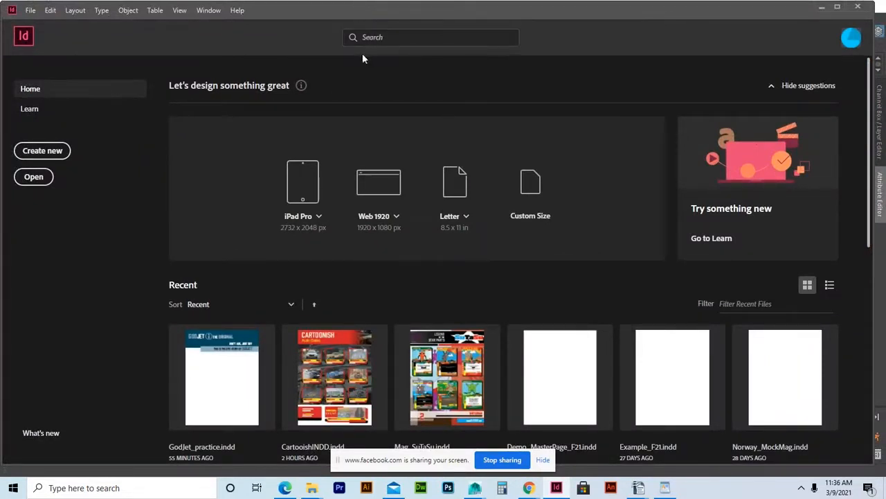
Create a new Letter-size 8.5 × 11 in document with units set to Inches.
left_click(30, 10)
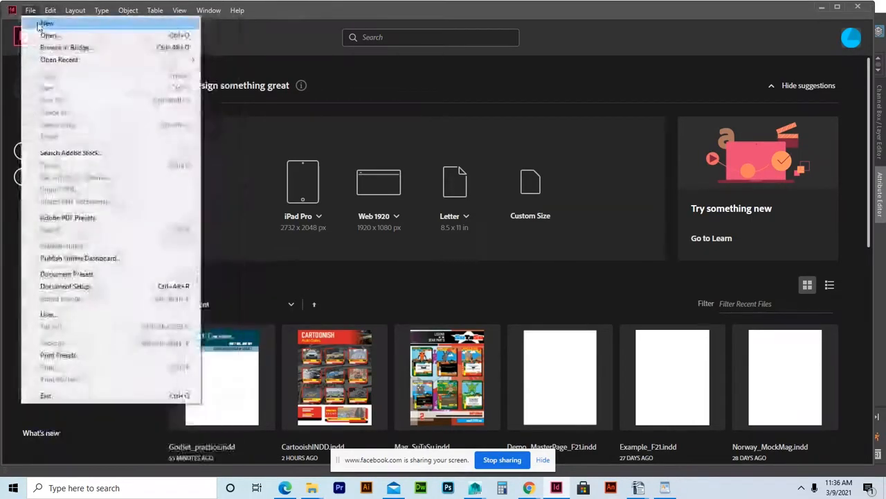
mouse_move(103, 24)
left_click(228, 25)
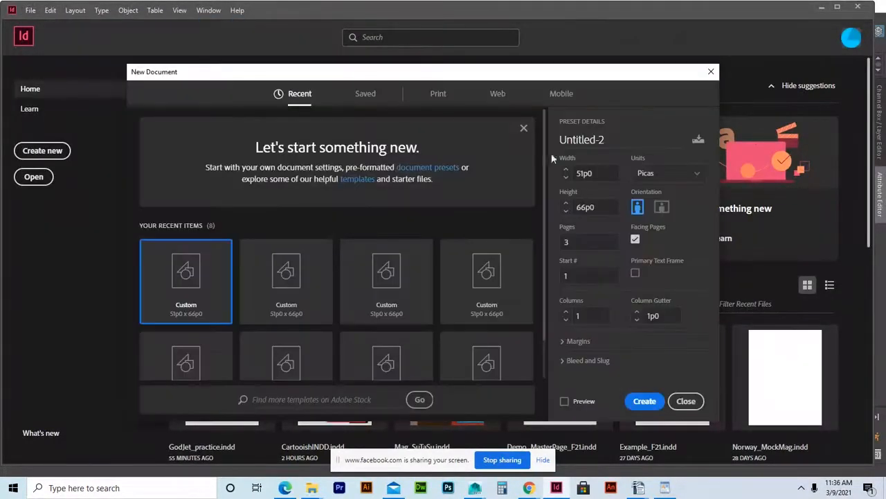
left_click(695, 178)
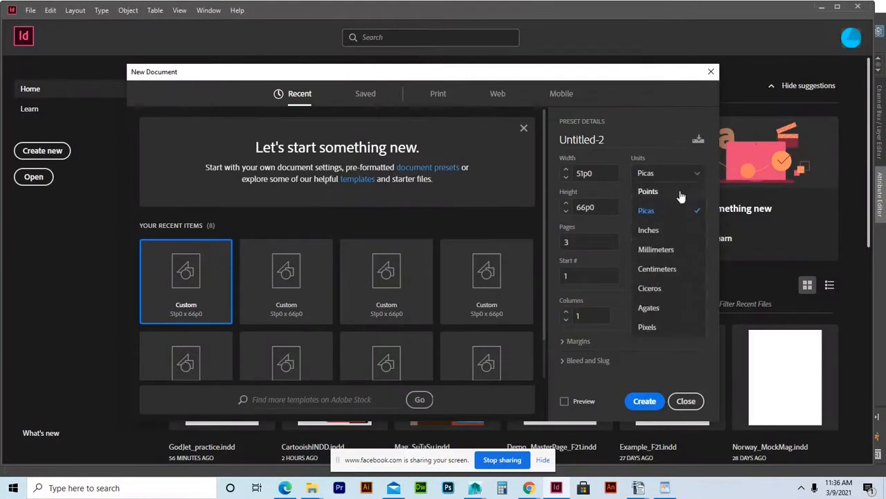
left_click(656, 230)
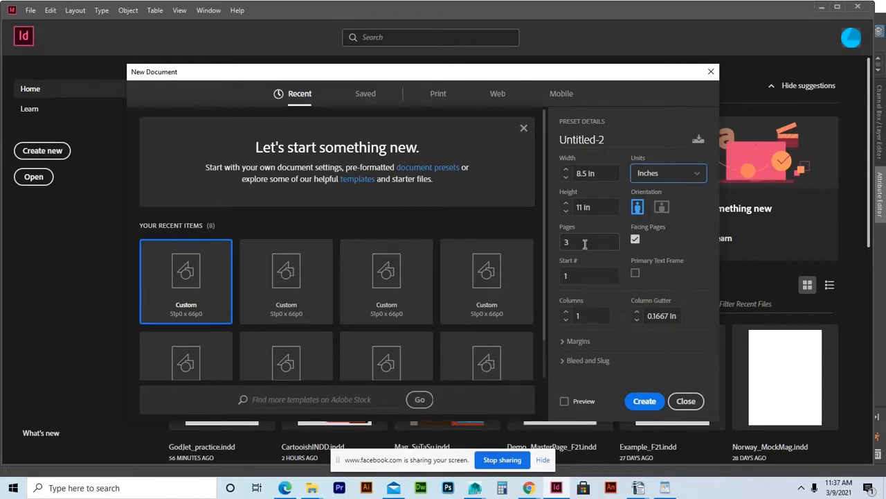
left_click(645, 402)
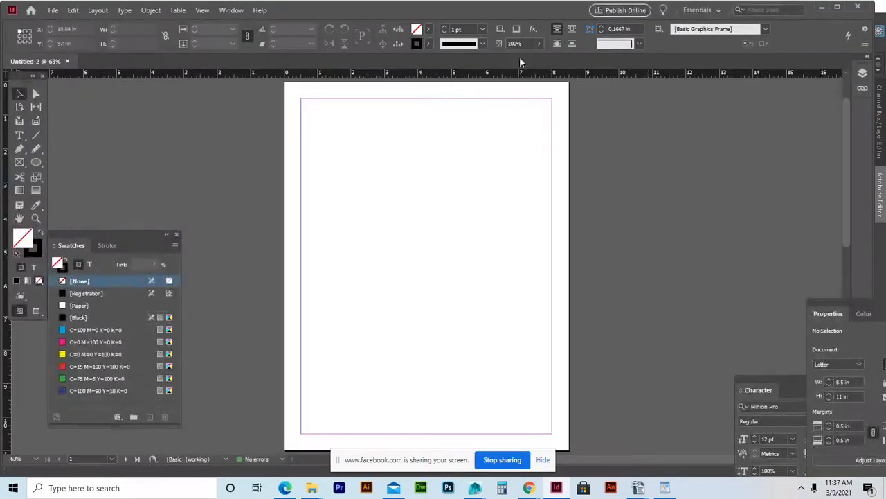
Switch the screen mode to Preview and hide the screen-sharing bar.
left_click(202, 11)
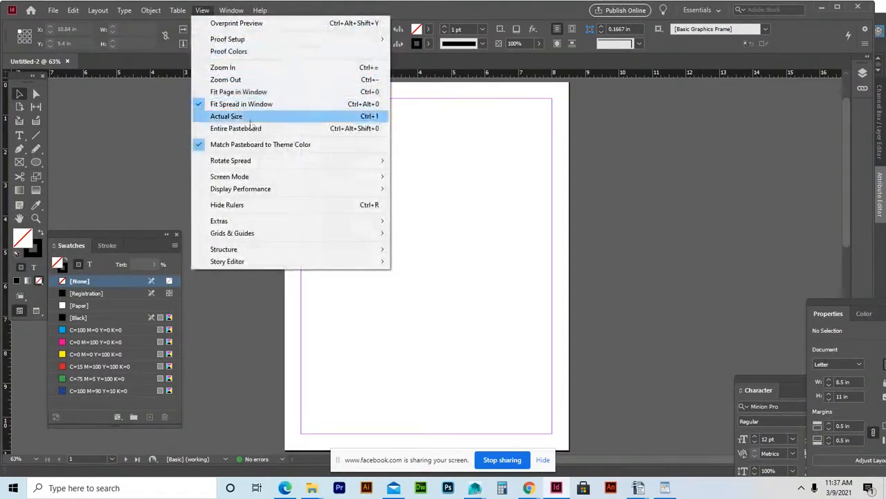
mouse_move(360, 176)
left_click(418, 188)
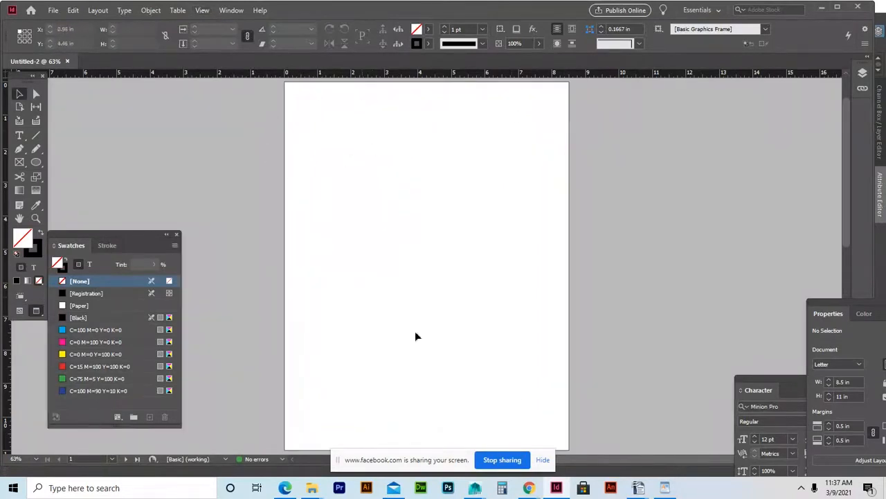
left_click(543, 460)
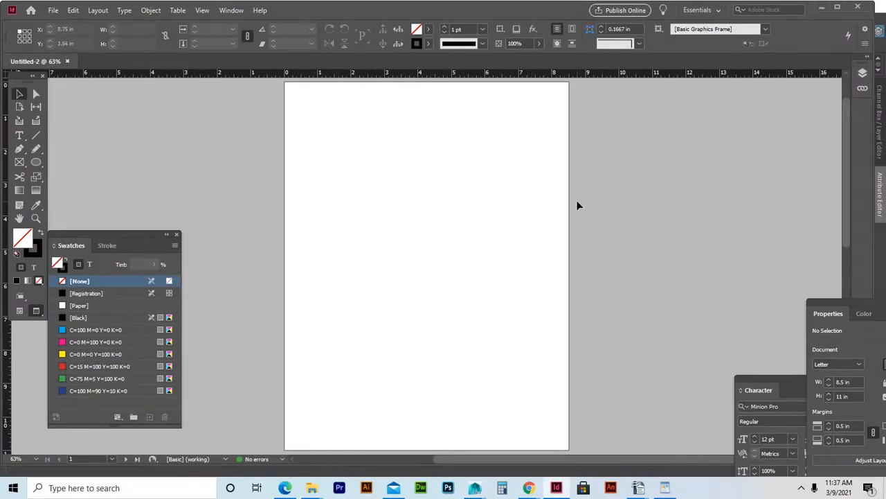
Create a CMYK color swatch named 'Primary Swatch' with Cyan 100 and Black 83.
left_click(175, 246)
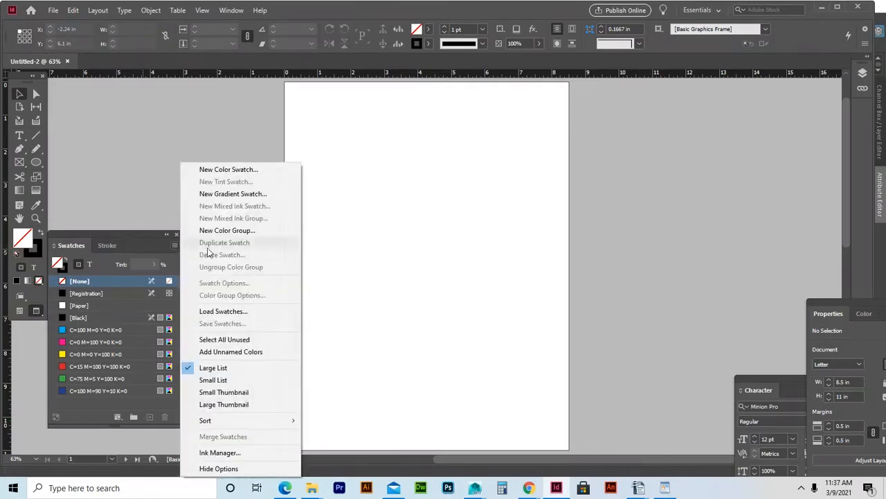
left_click(217, 171)
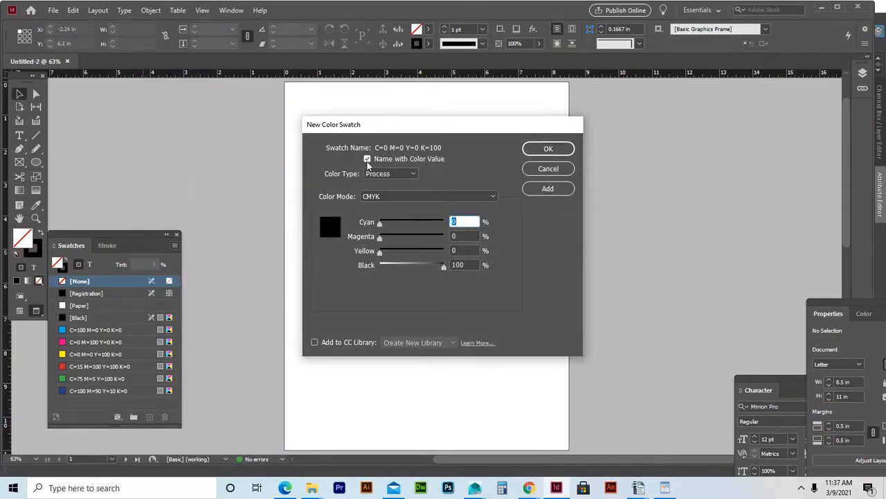
left_click(367, 160)
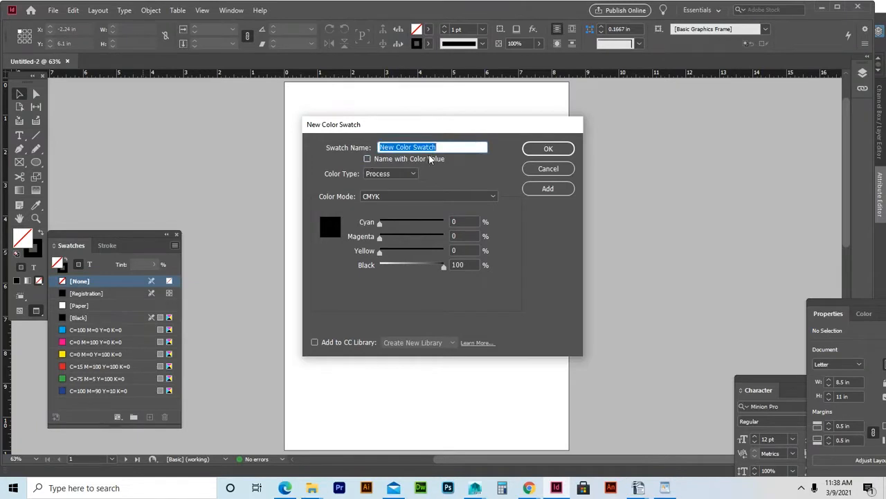
type("Primary ")
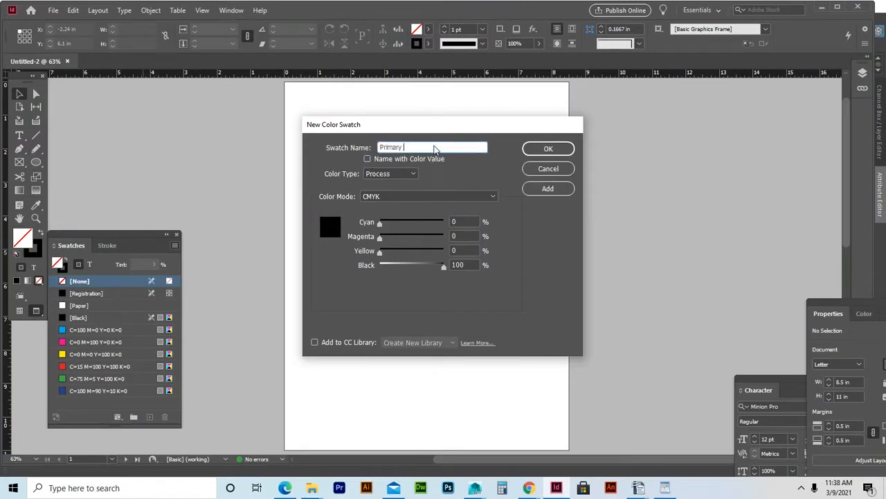
type("Swatch")
left_click_drag(444, 266, 434, 270)
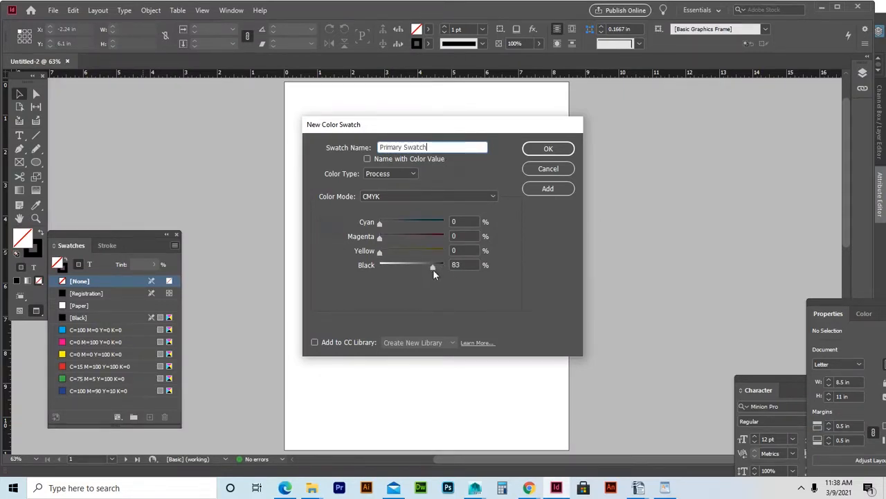
left_click_drag(379, 223, 440, 227)
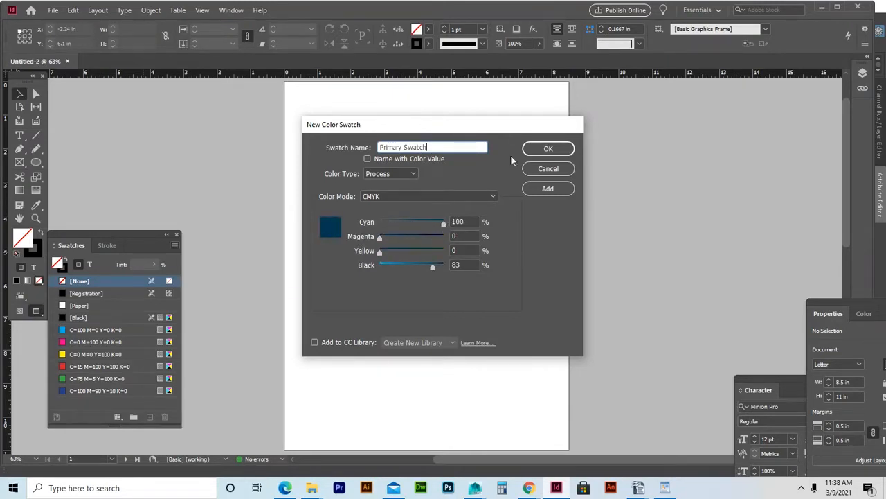
left_click(568, 148)
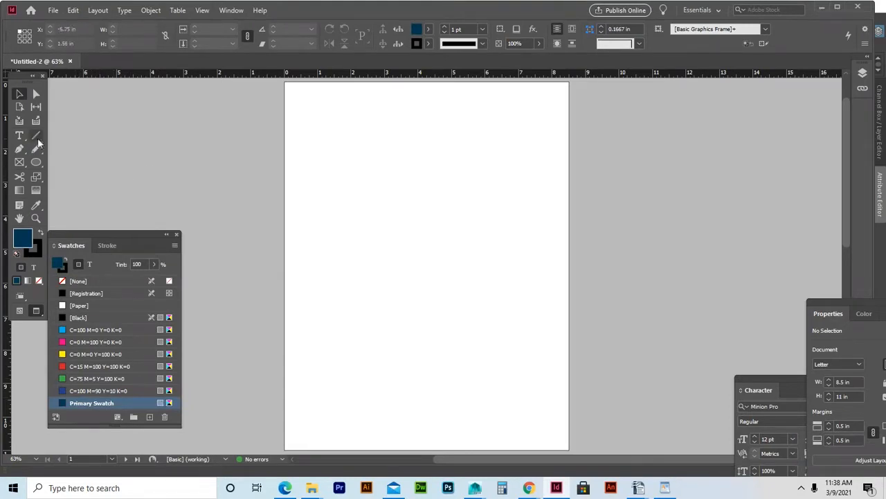
Draw an 8.5 × 1.72 in rectangle frame across the page top, filled with Primary Swatch.
left_click(20, 164)
left_click_drag(286, 82, 569, 142)
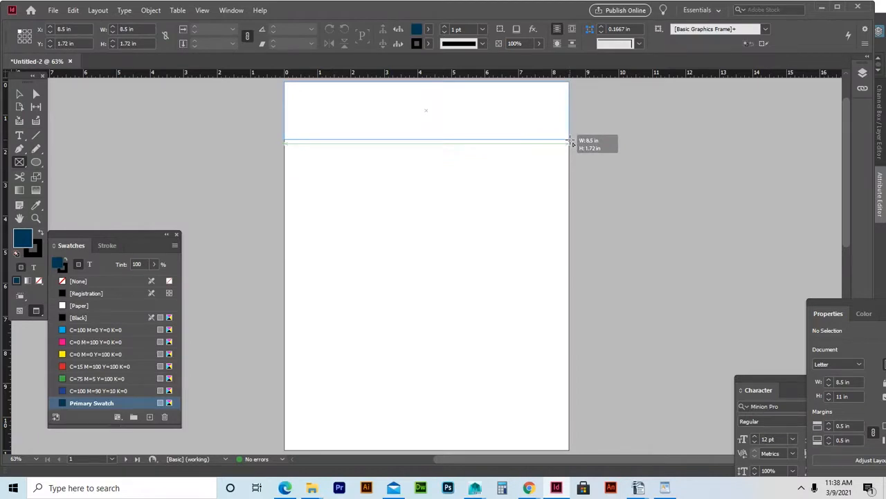
left_click_drag(570, 142, 569, 142)
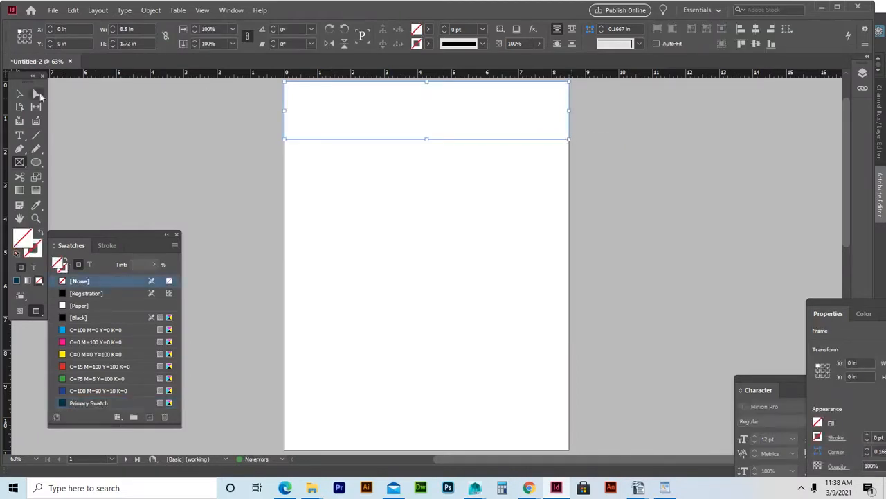
left_click(92, 403)
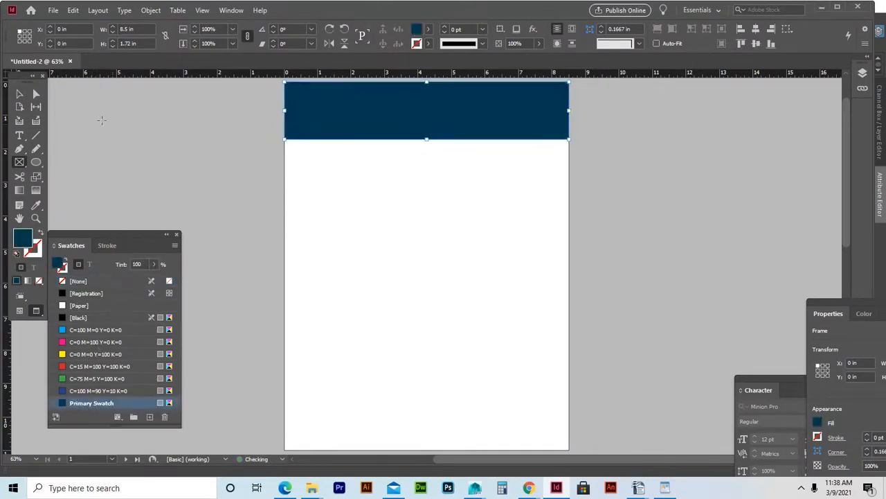
left_click(19, 93)
left_click(136, 120)
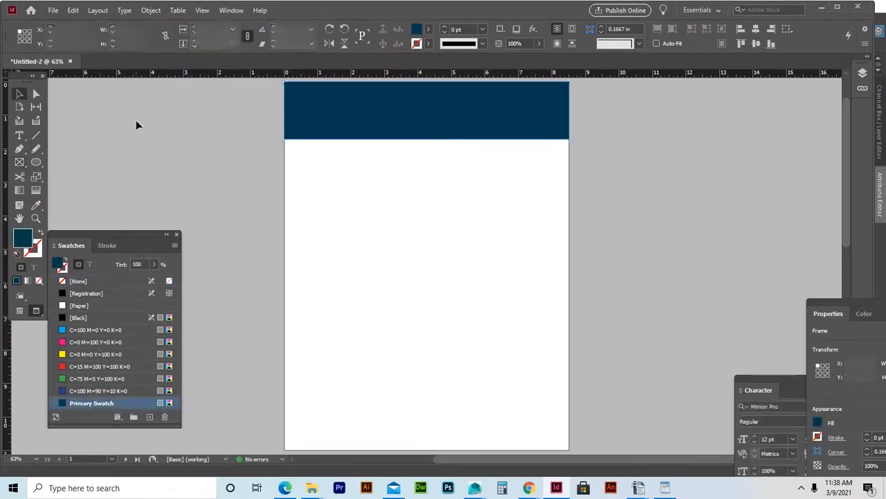
left_click(19, 136)
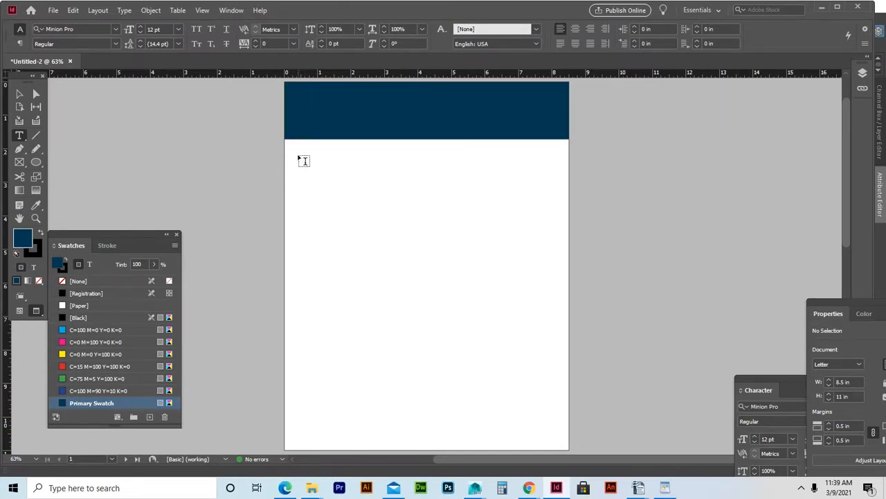
Draw a text frame below the header containing 'GodJet The Original' and select the line.
left_click_drag(297, 158, 496, 194)
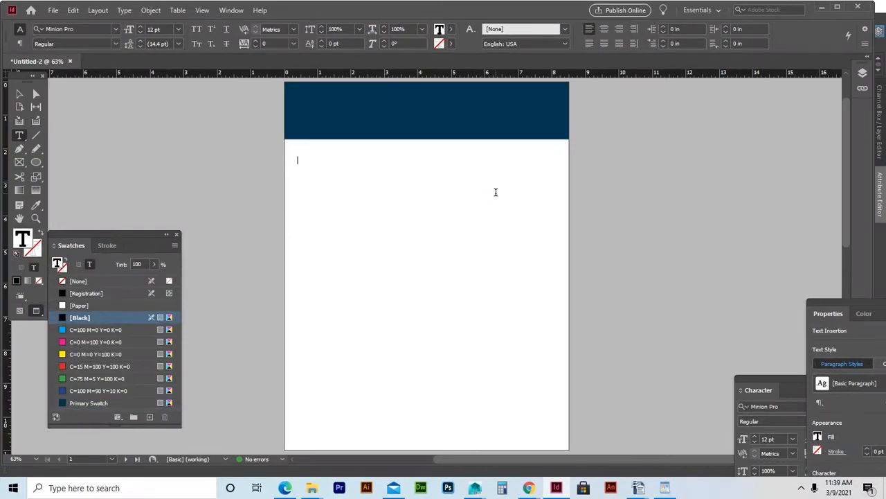
type("Godfet The")
type("Original")
left_click_drag(348, 162, 313, 162)
left_click(217, 170)
left_click_drag(822, 305, 668, 121)
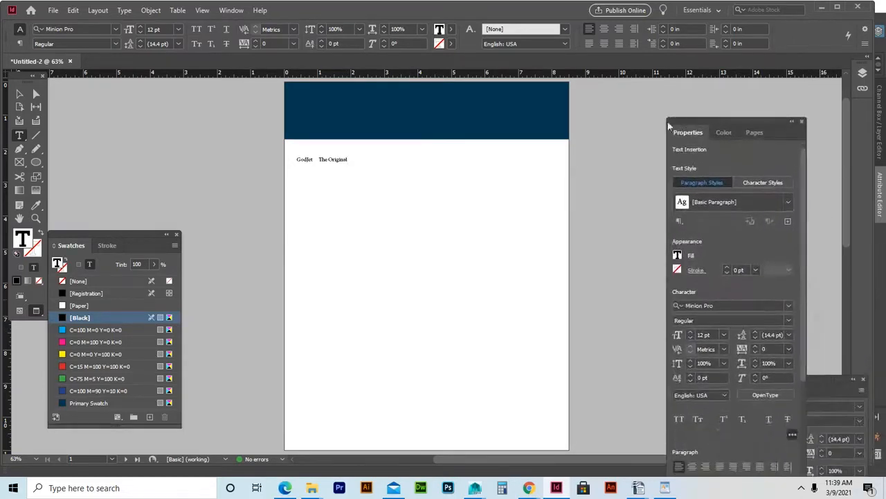
triple_click(330, 160)
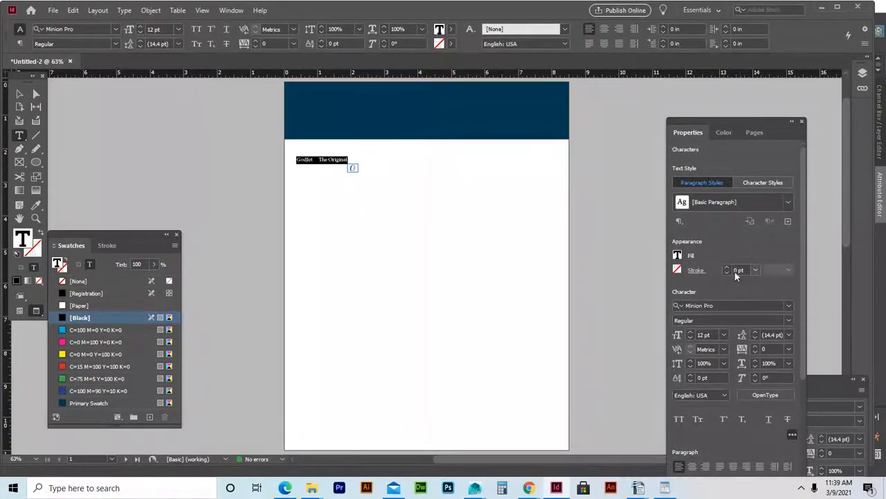
Set the heading line to the Prohibition font at 36 pt.
left_click(789, 306)
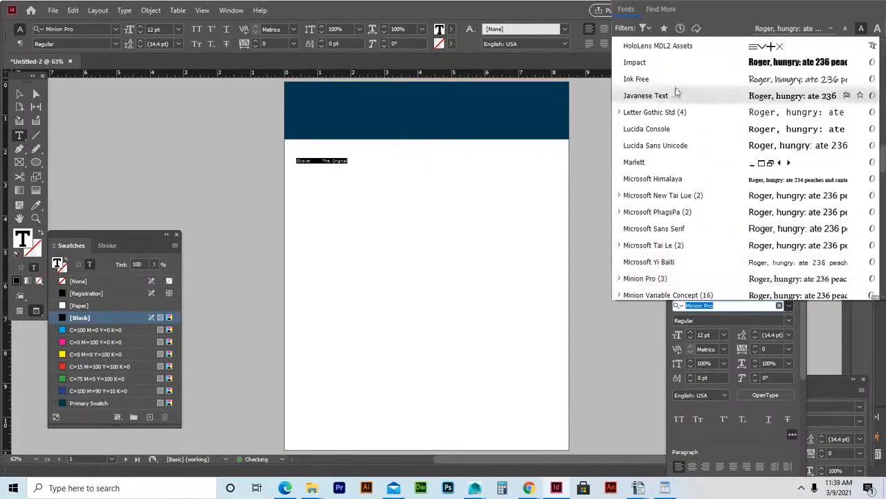
scroll(676, 139, "up", 5)
scroll(664, 116, "up", 10)
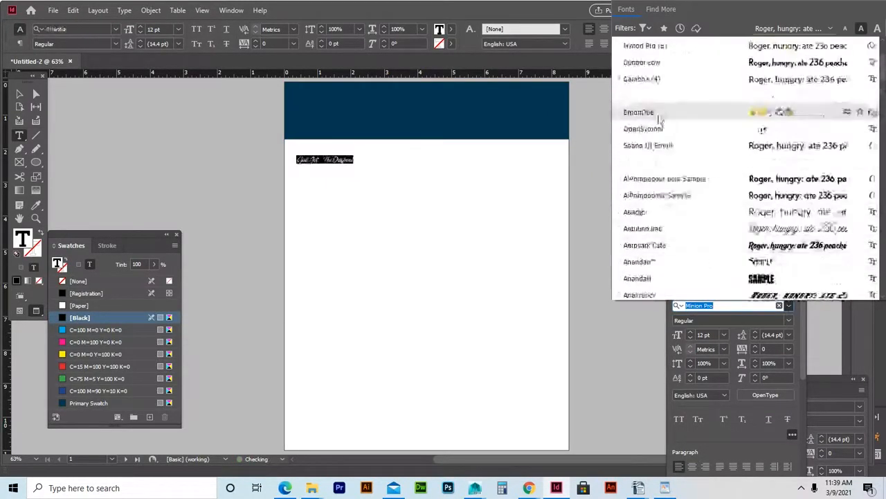
left_click(645, 80)
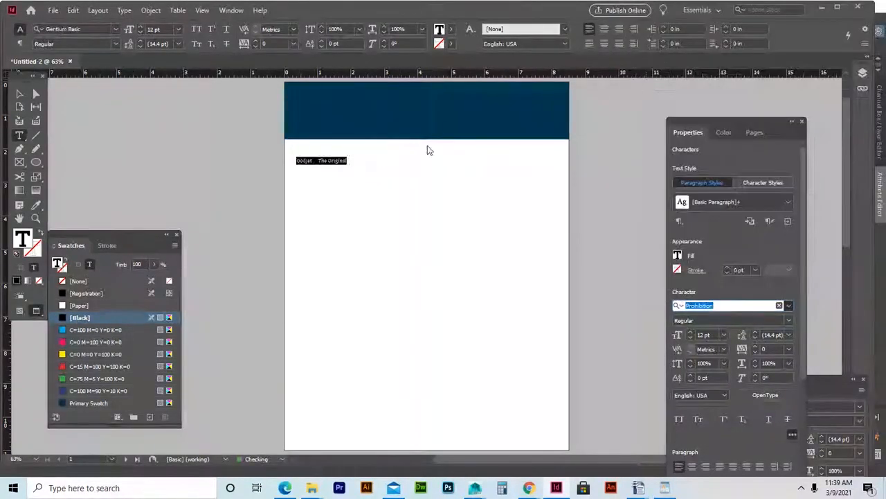
left_click(177, 30)
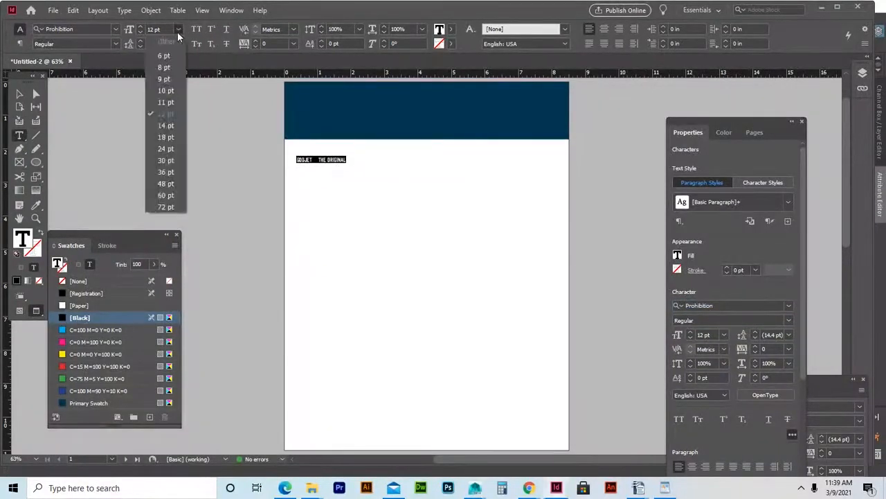
left_click(165, 173)
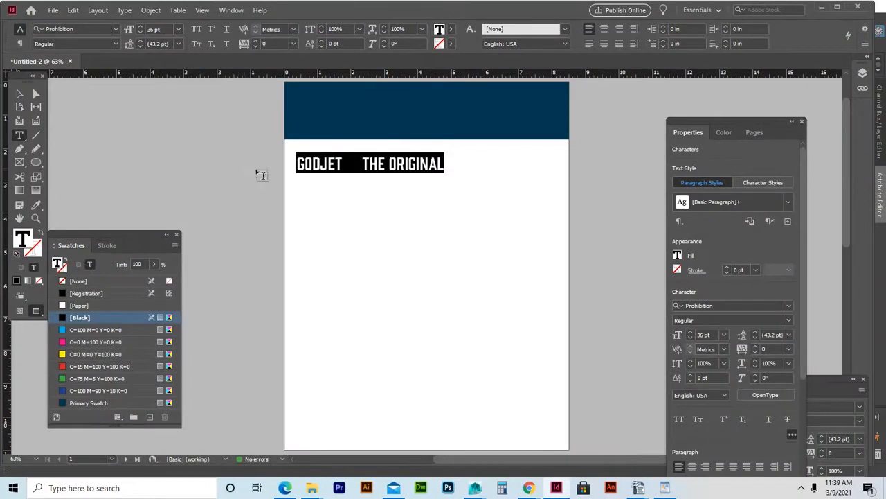
Enlarge the word GODJET to 48 pt, leaving THE ORIGINAL at 36 pt.
left_click(342, 165)
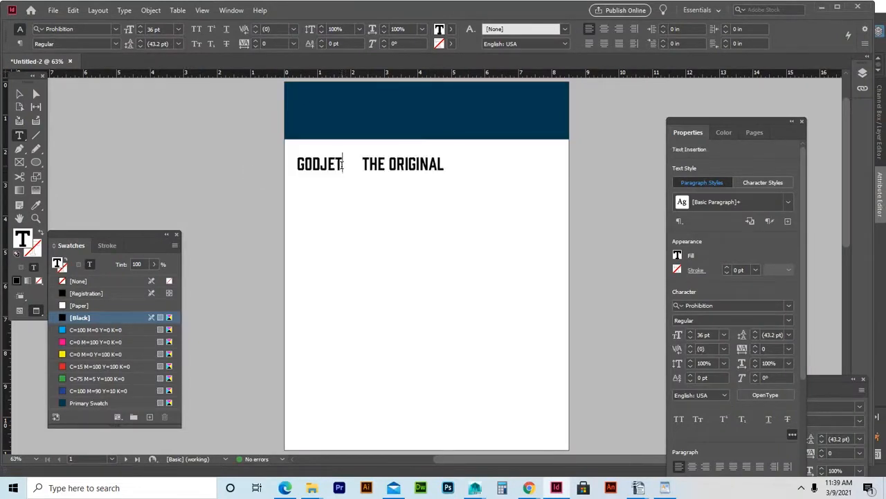
left_click_drag(342, 165, 294, 164)
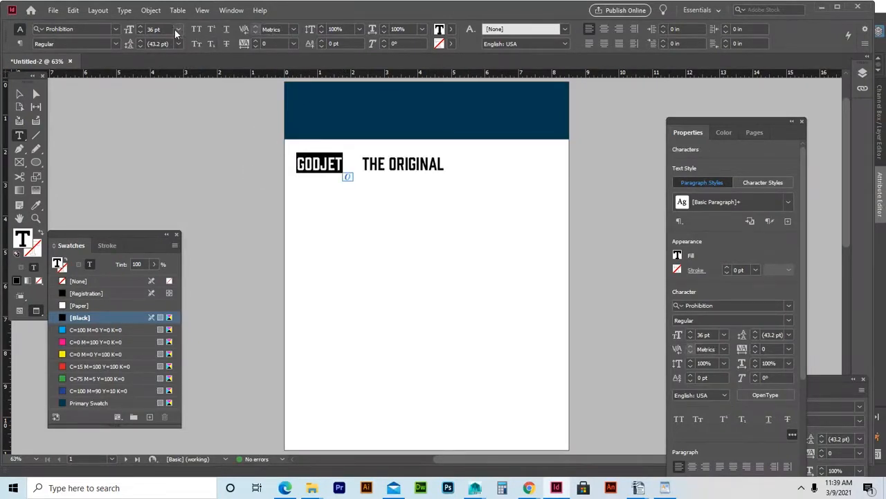
left_click(178, 27)
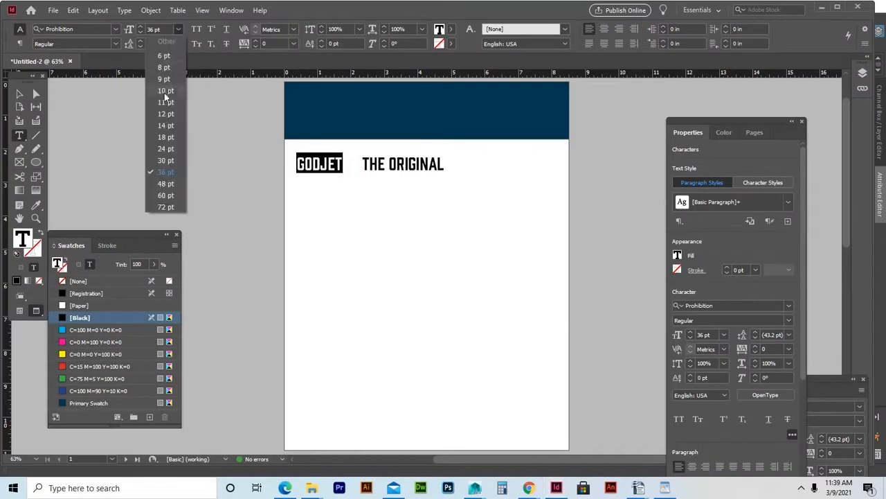
left_click(165, 192)
left_click(176, 30)
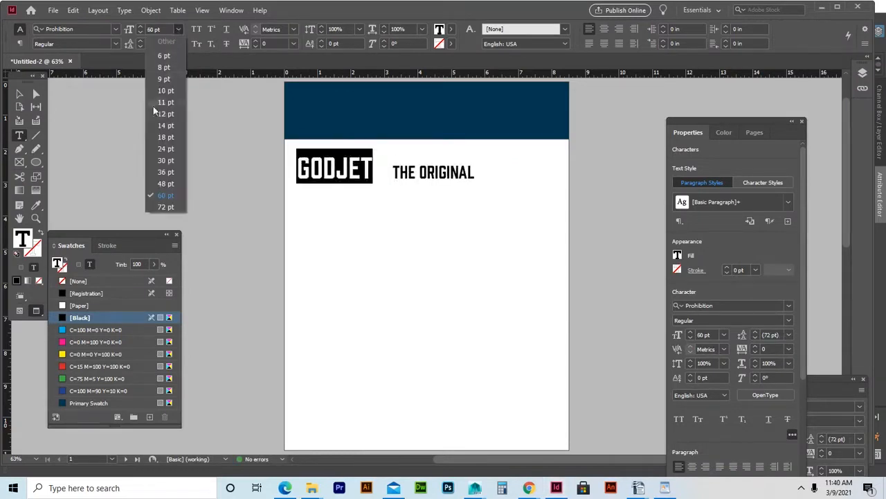
left_click(166, 184)
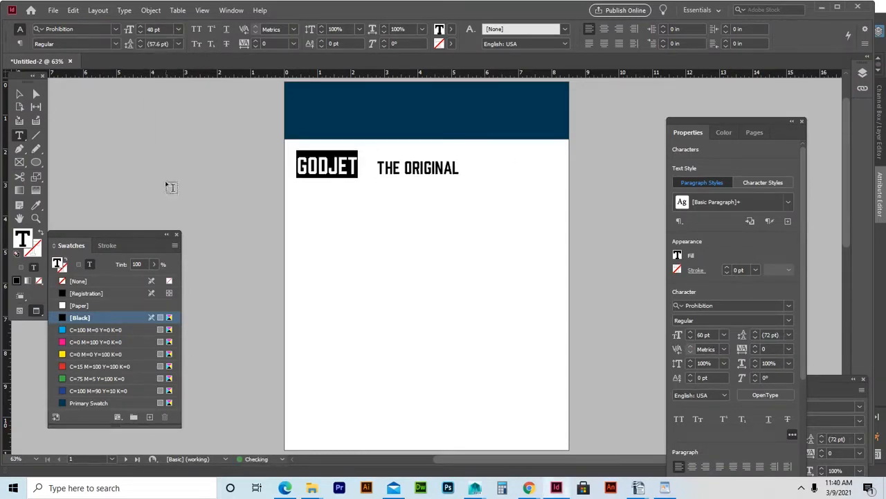
left_click(384, 169)
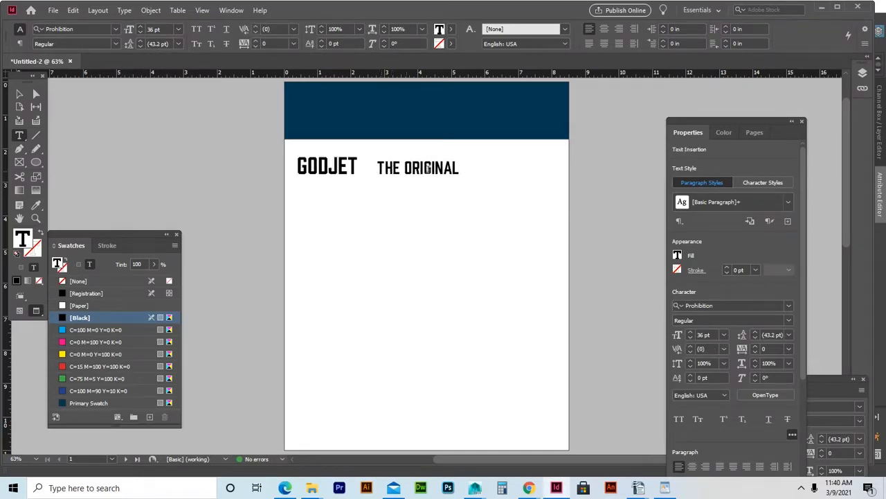
left_click(20, 93)
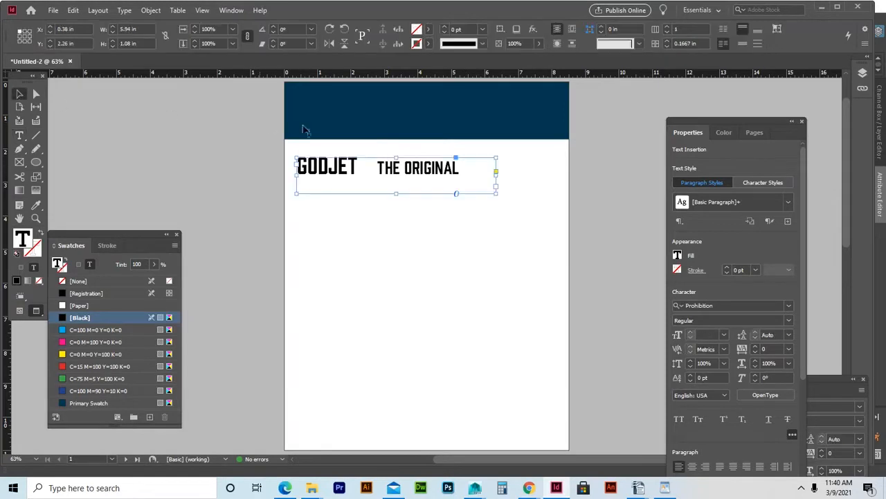
Move the heading frame into the blue banner and color JET and THE with [Paper] white.
left_click_drag(323, 168, 328, 110)
double_click(445, 106)
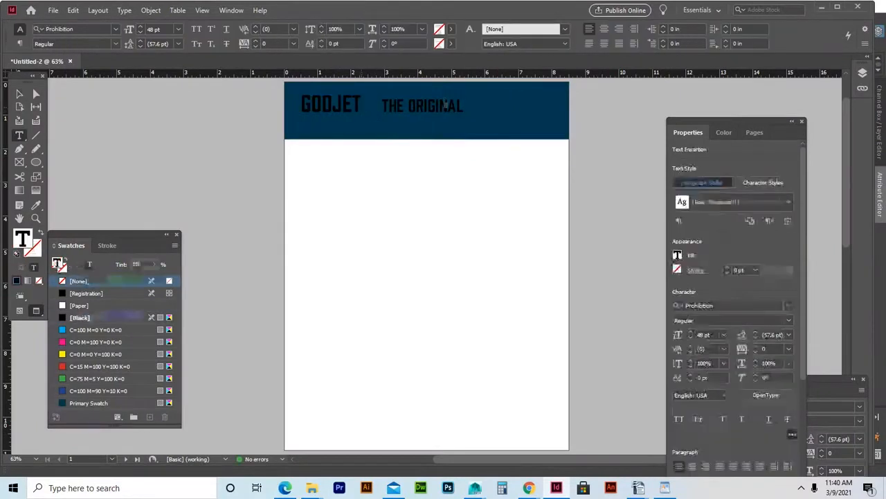
left_click(367, 105)
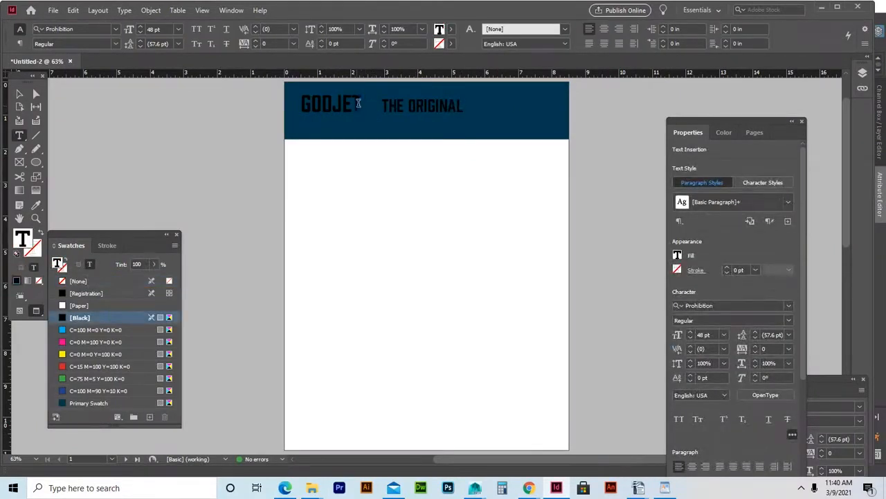
left_click_drag(358, 103, 333, 103)
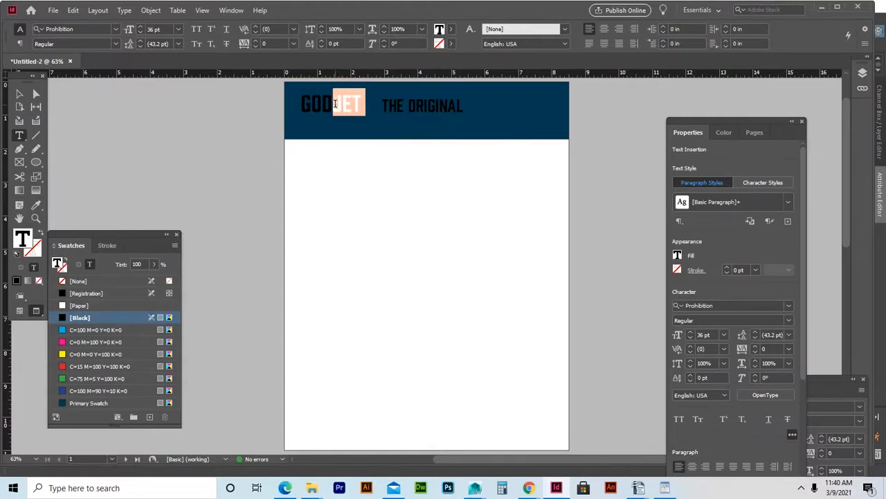
left_click(73, 305)
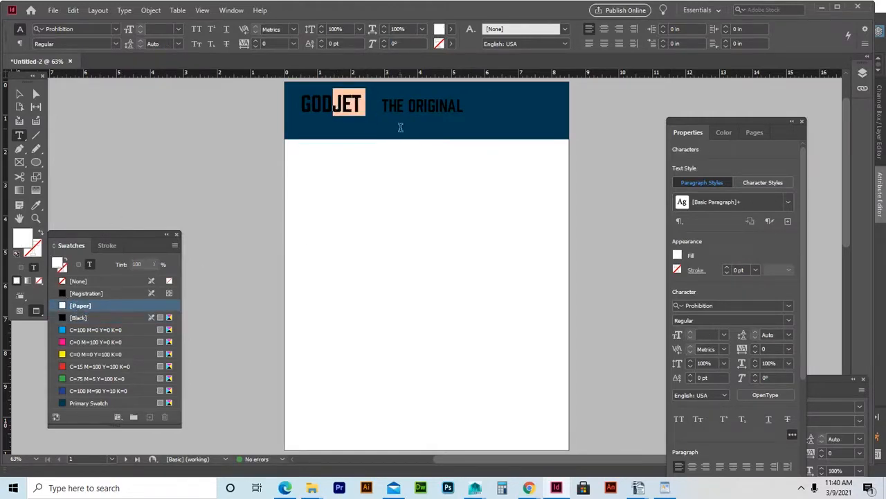
left_click_drag(404, 105, 381, 105)
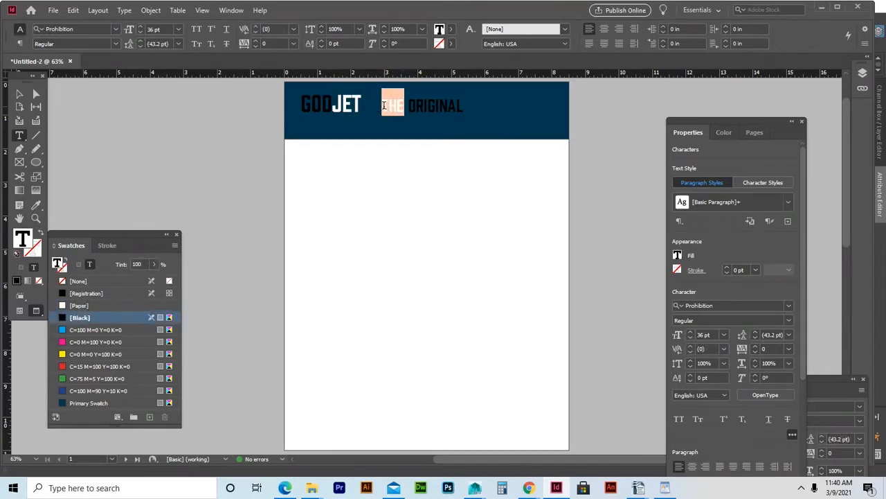
left_click(78, 304)
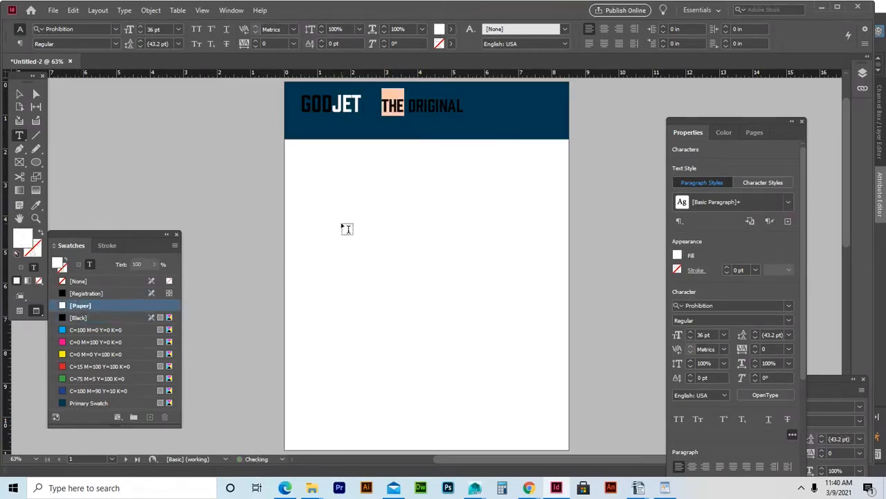
left_click(398, 111)
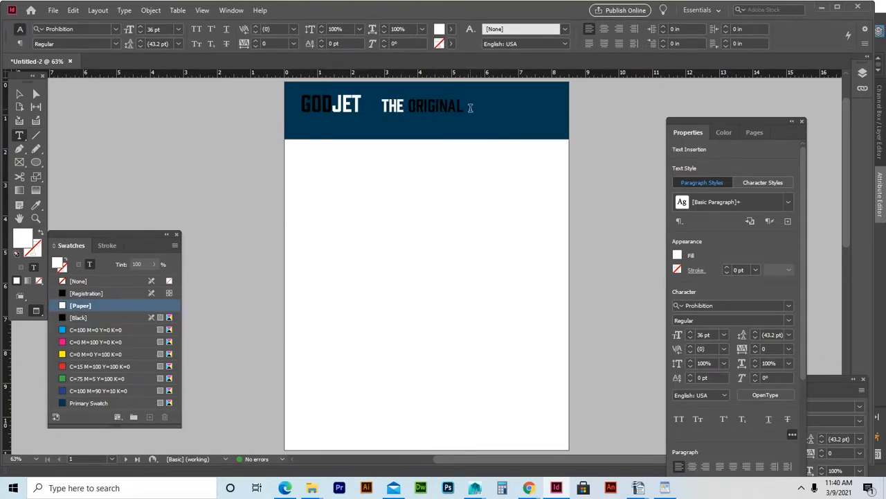
Color ORIGINAL with a 36% tint of Primary Swatch for a light blue.
left_click_drag(465, 107, 409, 108)
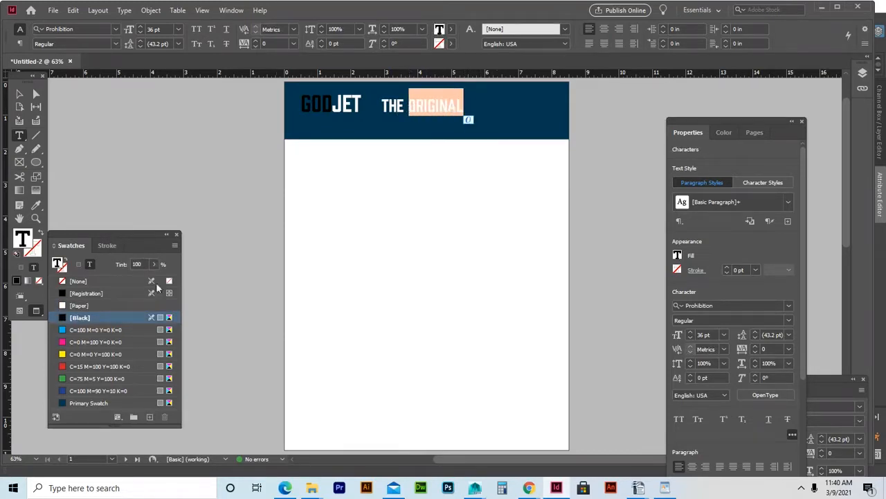
left_click(93, 399)
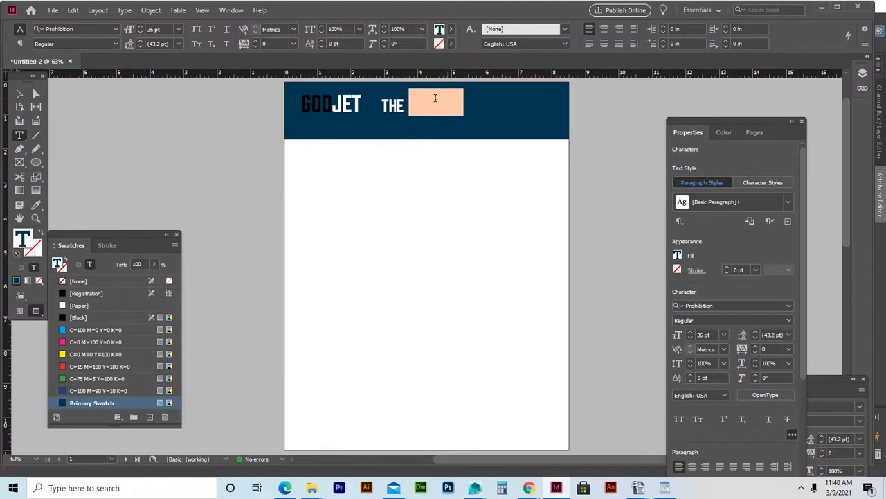
left_click(157, 264)
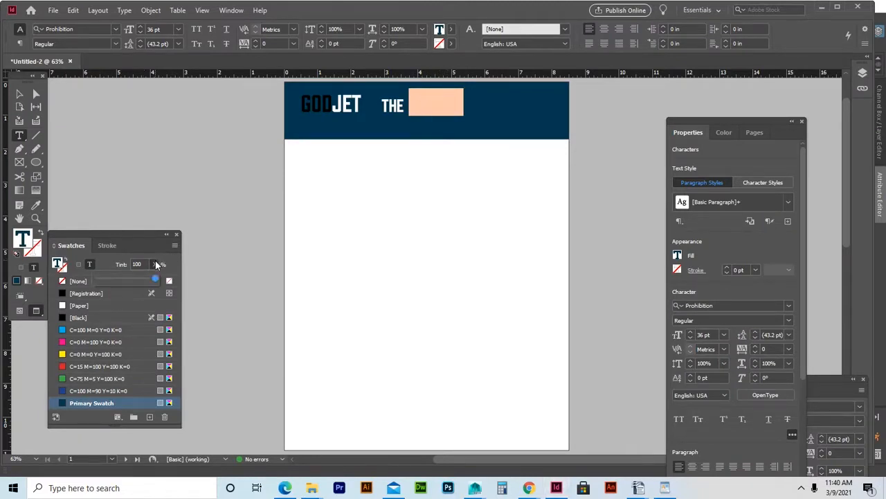
left_click_drag(155, 280, 114, 284)
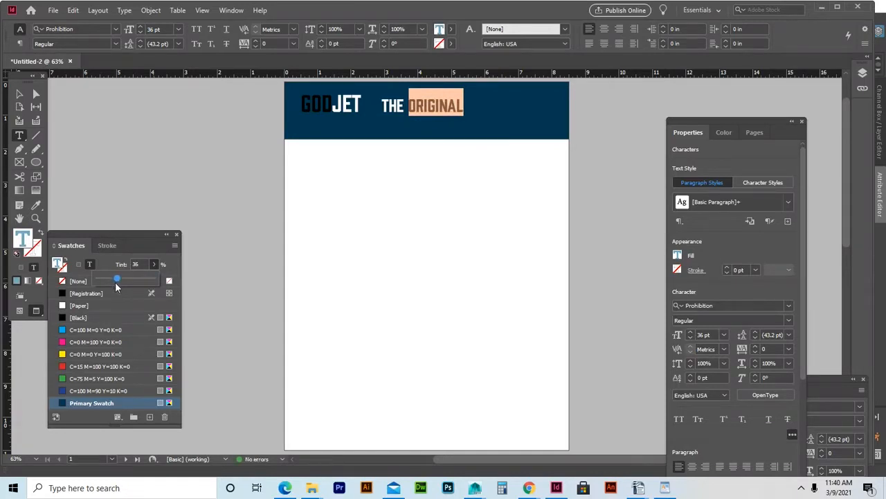
left_click(448, 103)
left_click(455, 105)
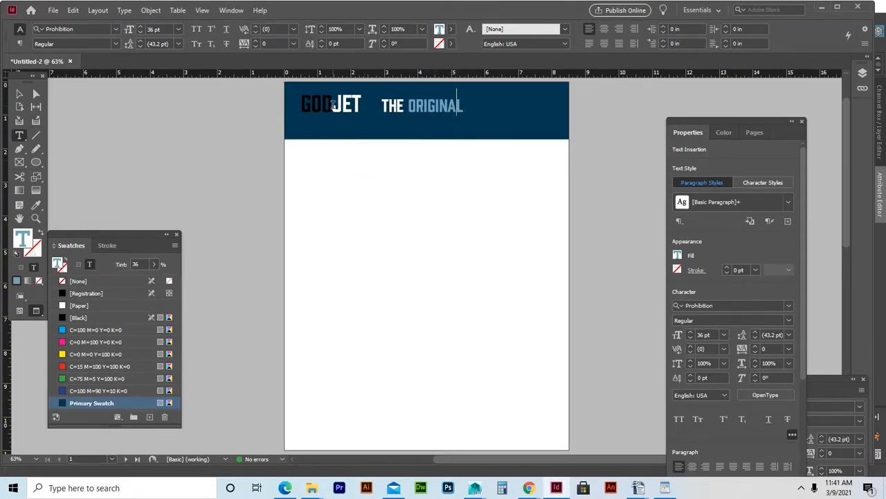
left_click_drag(333, 104, 301, 104)
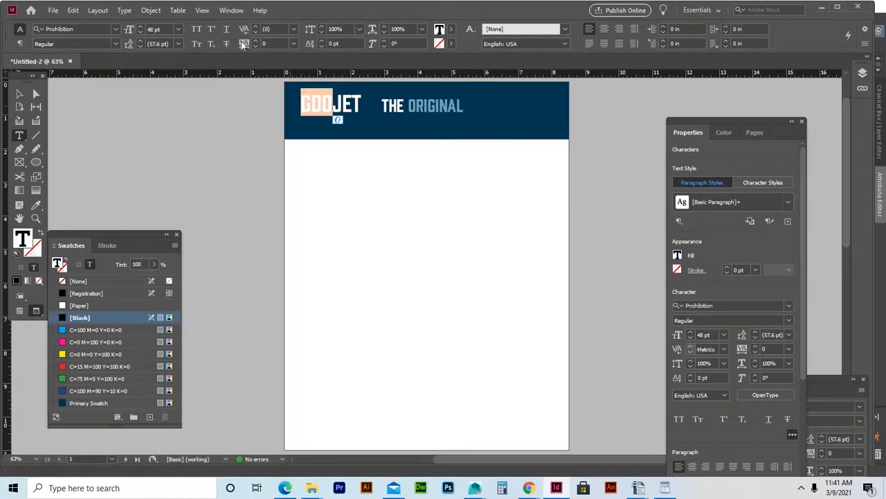
Apply the 36% Primary Swatch tint to GOD so it matches ORIGINAL's light blue.
left_click(152, 266)
left_click_drag(152, 279, 115, 285)
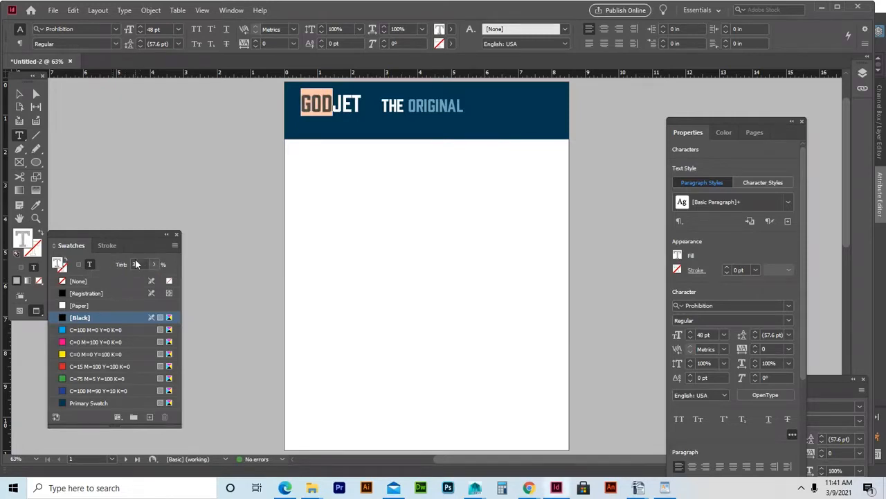
double_click(136, 263)
key("Return")
left_click(322, 108)
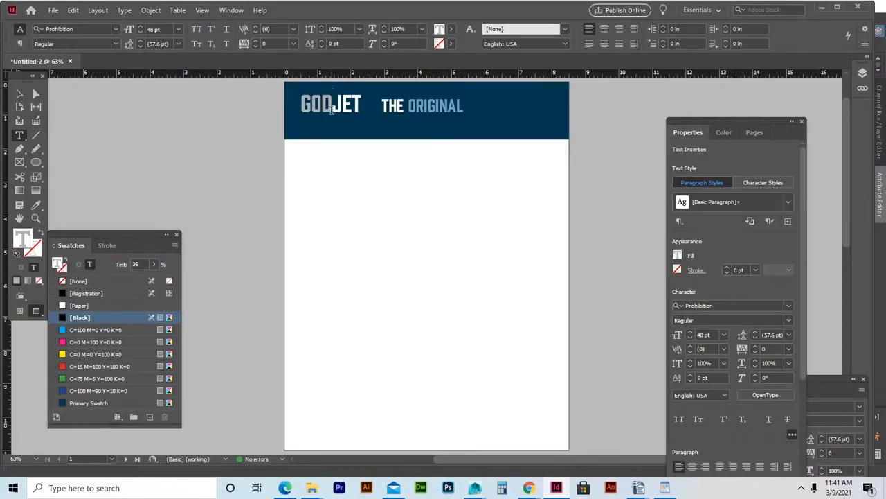
left_click_drag(331, 106, 301, 106)
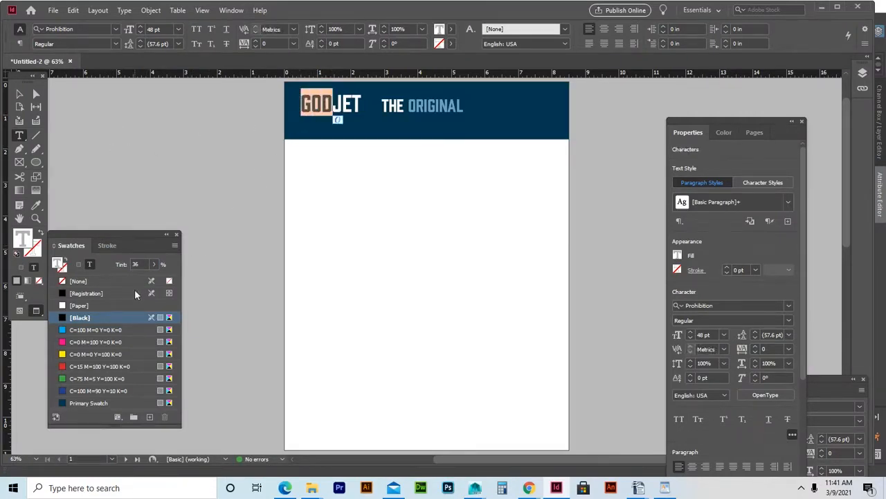
left_click(88, 402)
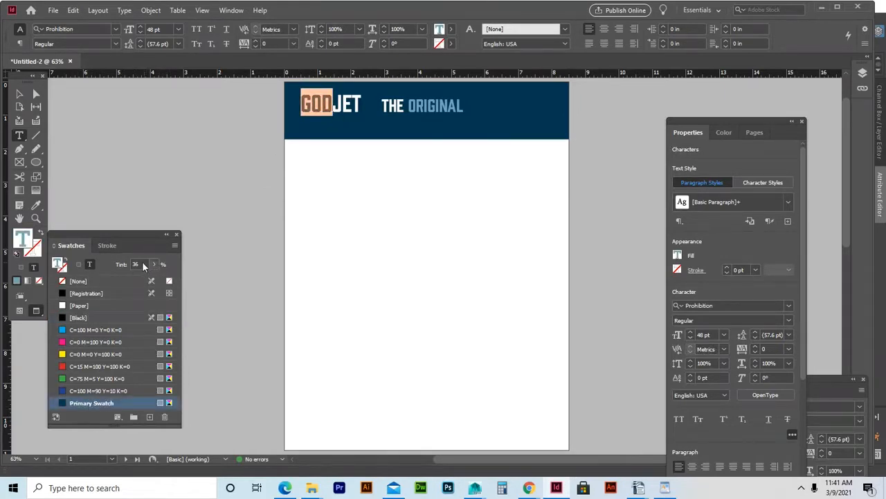
key("Escape")
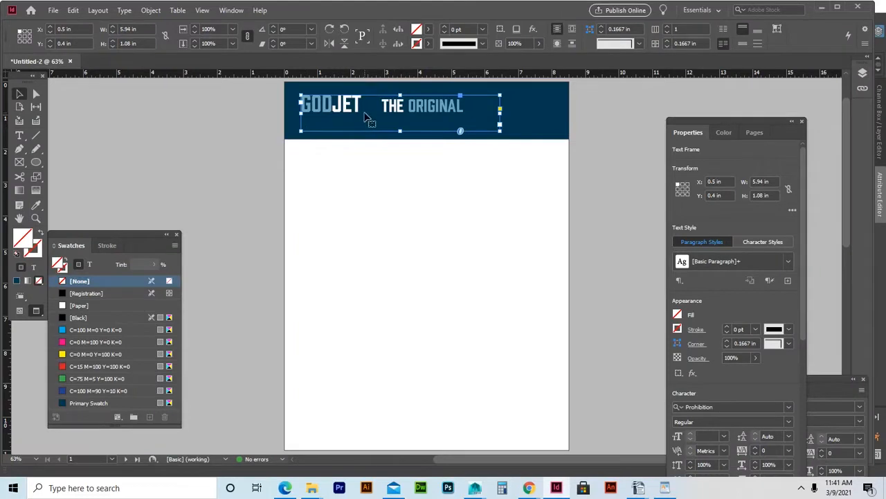
Draw a new text frame below the header and type an h set to 60 pt Webdings.
left_click(19, 135)
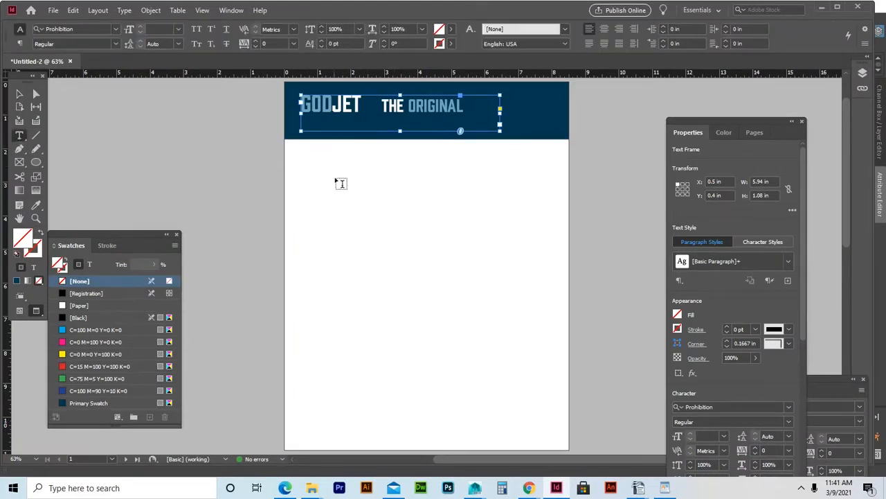
left_click_drag(331, 168, 386, 210)
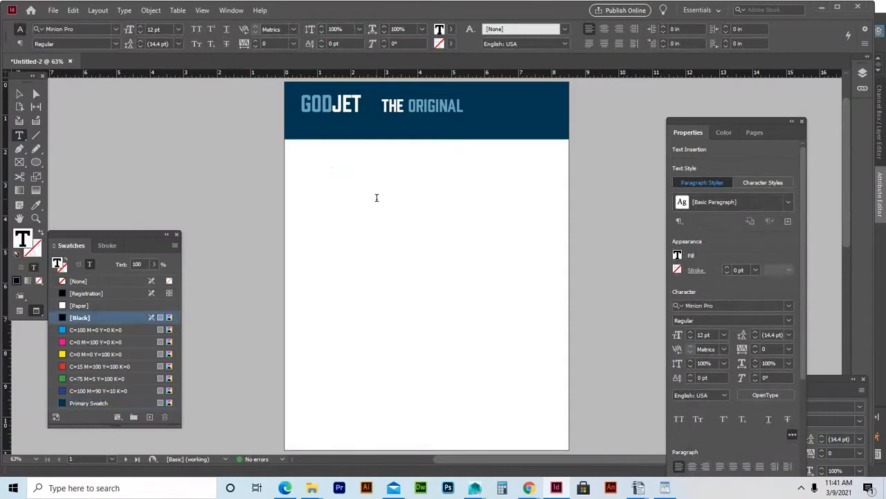
type("h")
left_click_drag(340, 173, 276, 162)
left_click(178, 29)
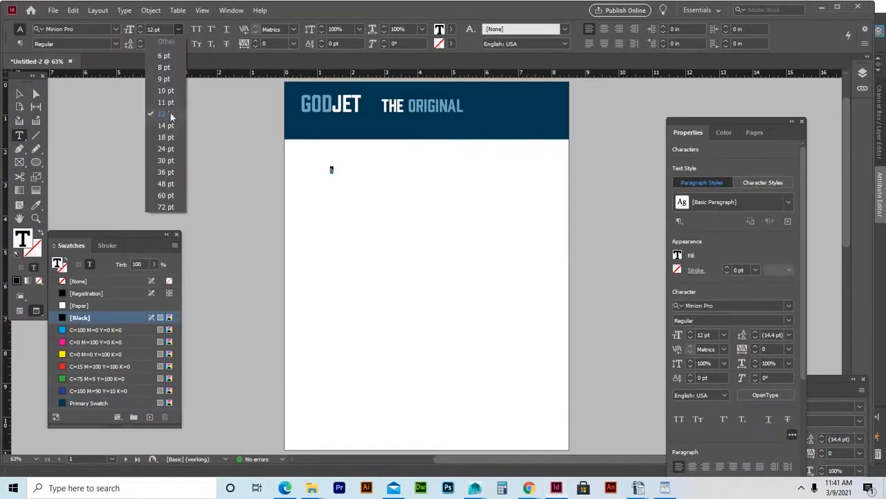
left_click(167, 194)
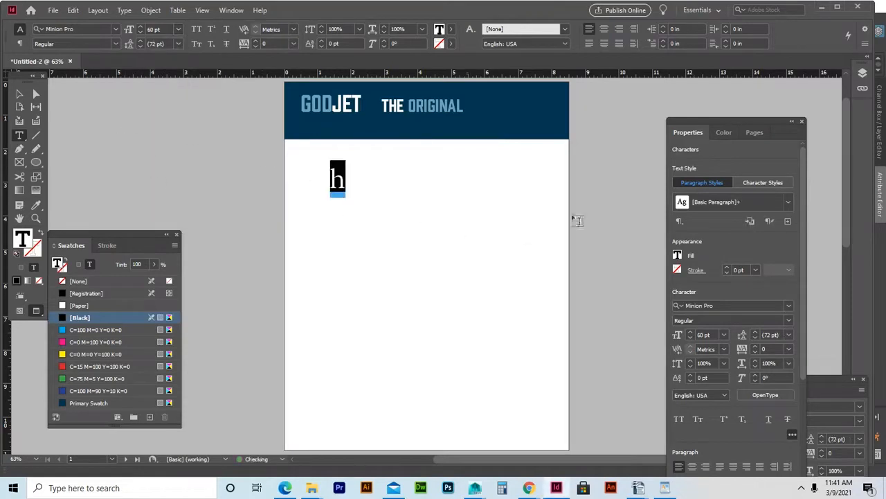
left_click(788, 305)
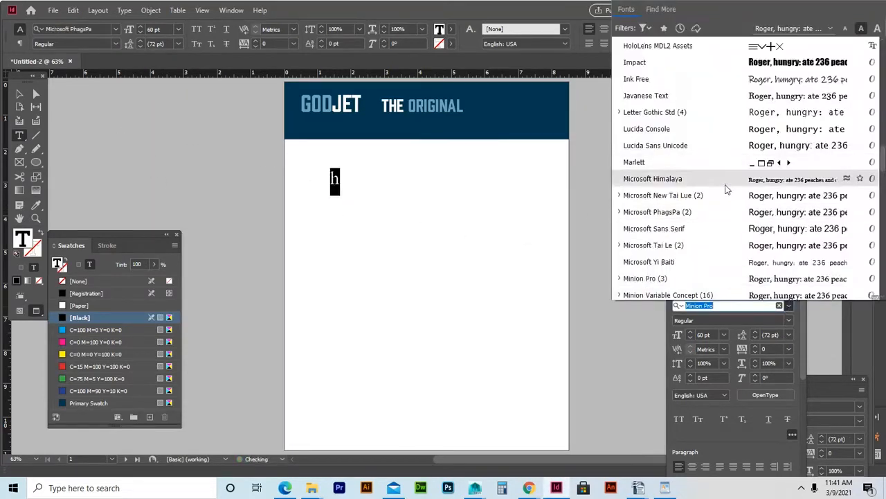
scroll(727, 190, "down", 10)
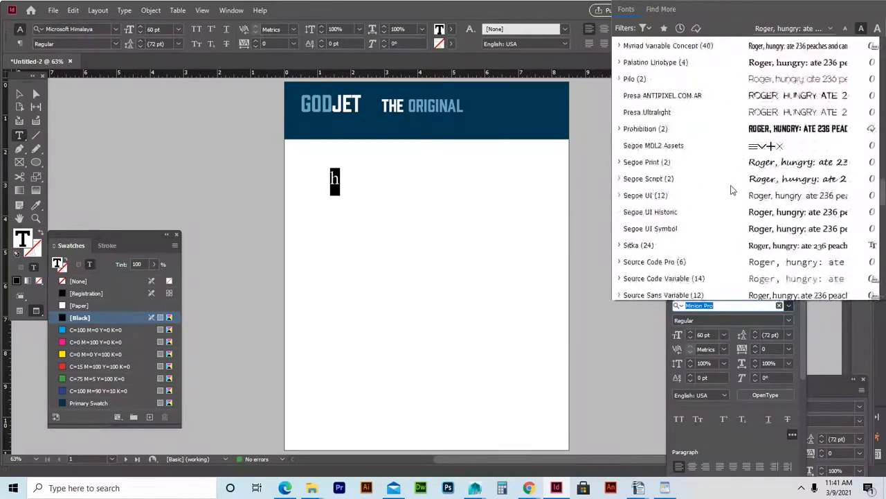
scroll(734, 190, "down", 5)
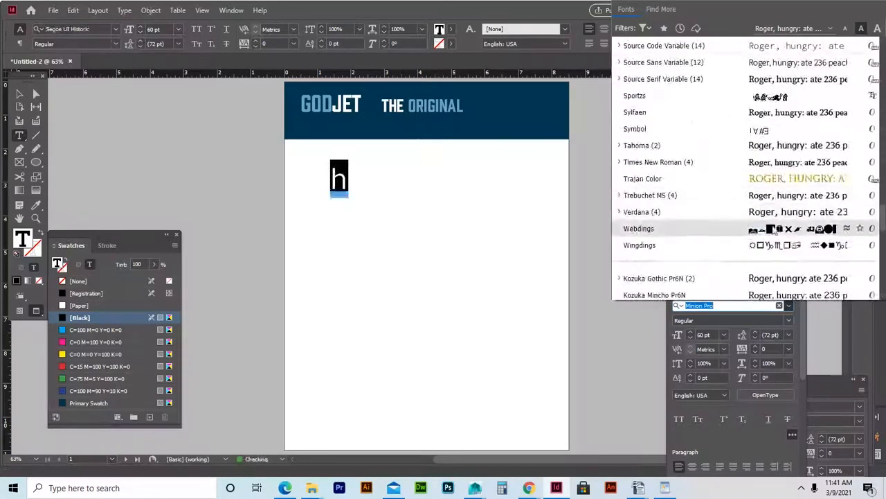
left_click(735, 229)
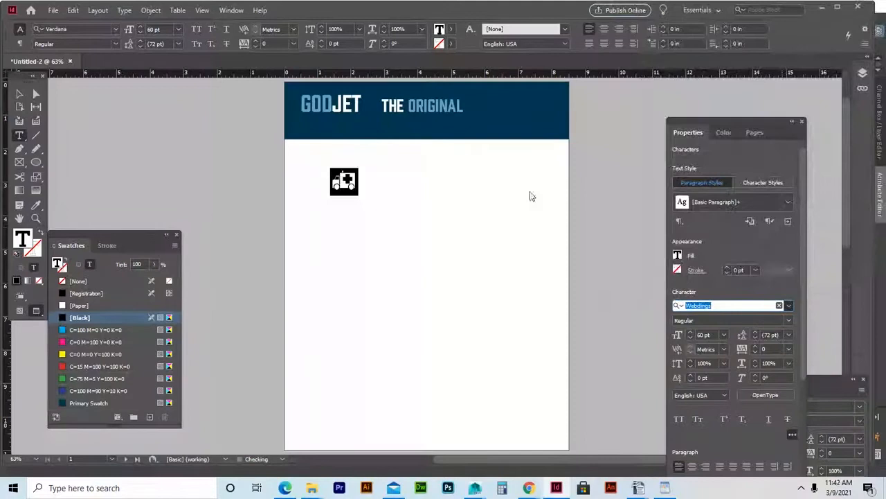
left_click(377, 179)
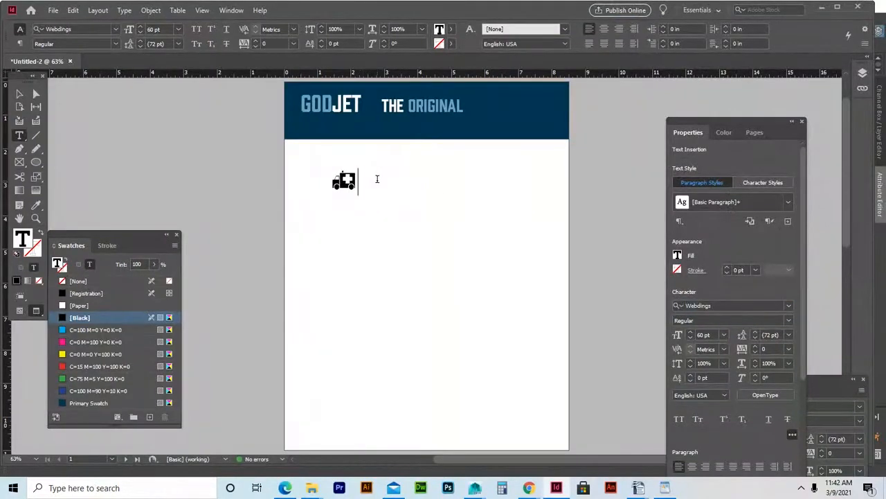
Try Webdings glyphs q, w, e, r, t, y and u, then keep the information glyph i.
key("BackSpace")
type("q")
key("BackSpace")
type("w")
key("BackSpace")
type("e")
key("BackSpace")
type("r")
key("BackSpace")
type("ty")
key("BackSpace")
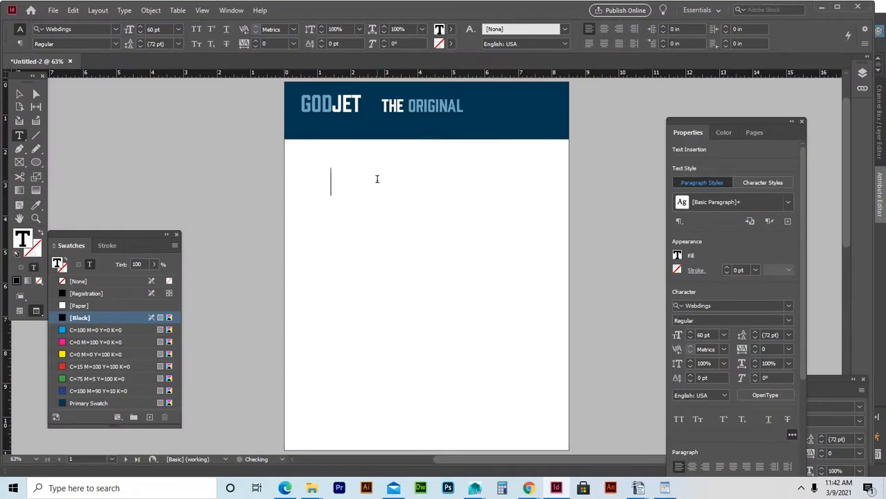
type("u")
key("BackSpace")
type("i")
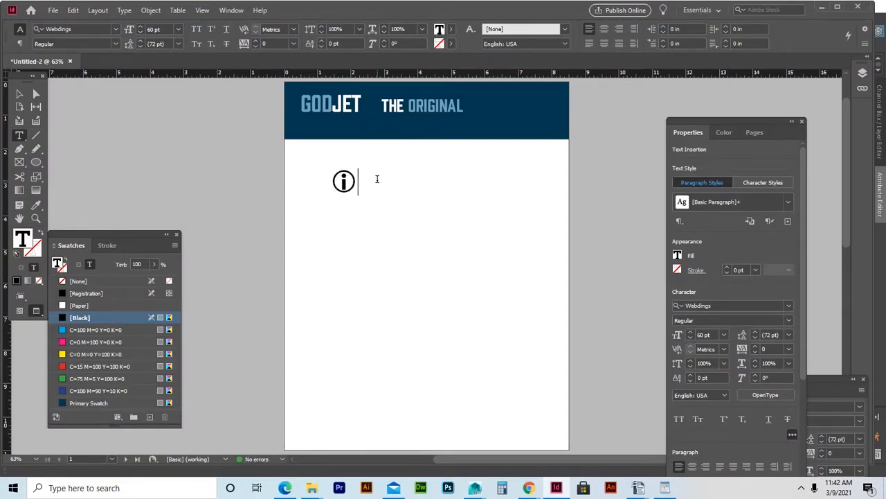
left_click_drag(355, 178, 291, 182)
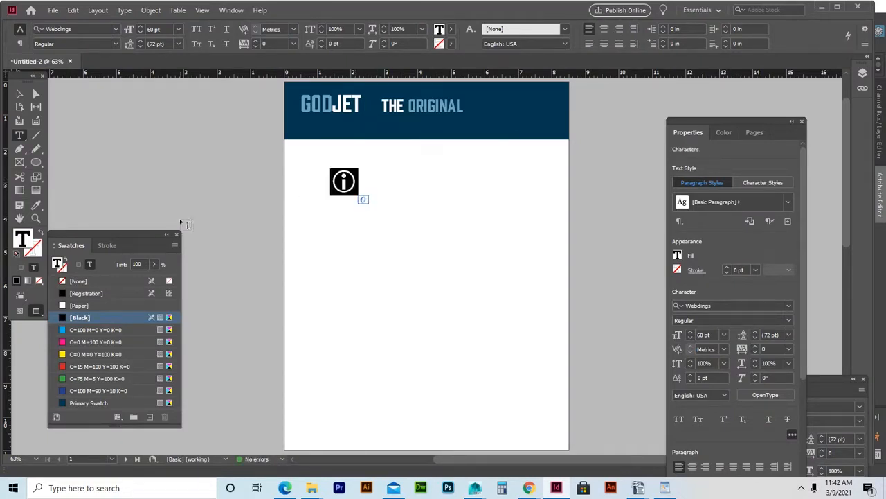
Move the glyph frame up into the header between GODJET and THE ORIGINAL.
left_click(19, 94)
left_click_drag(385, 191, 373, 104)
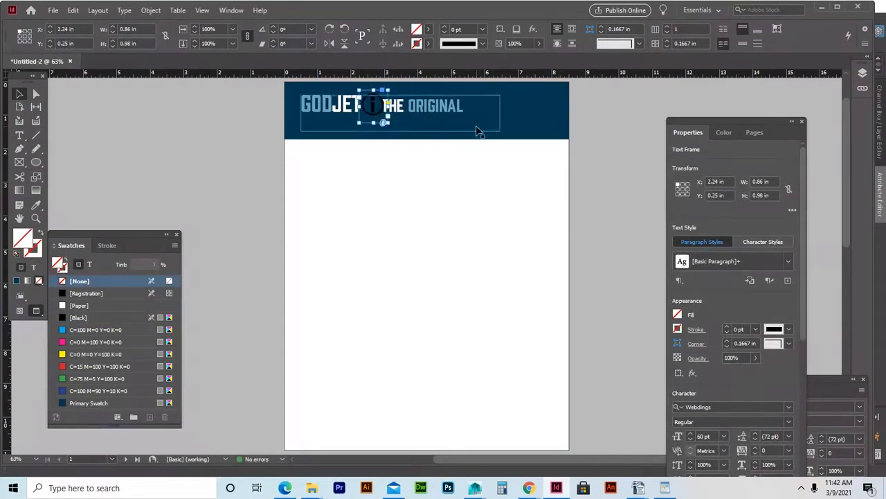
key("Down")
key("Down")
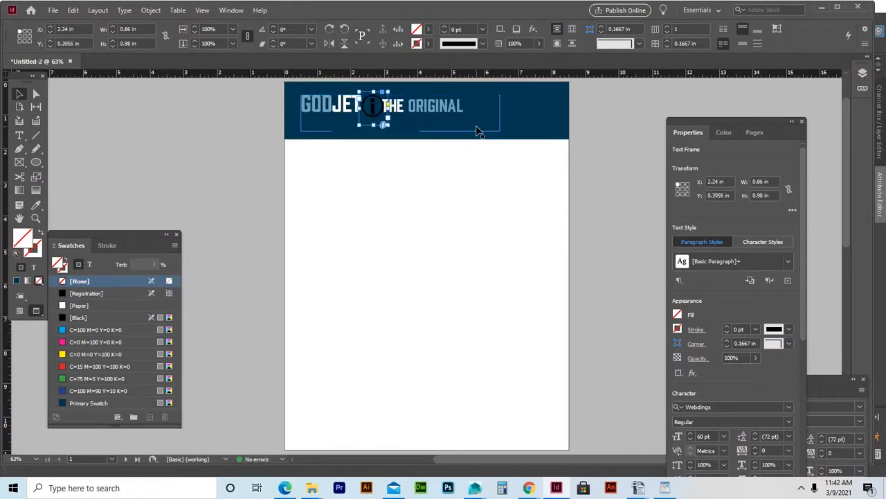
key("Up")
key("Up")
key("Up")
key("Up")
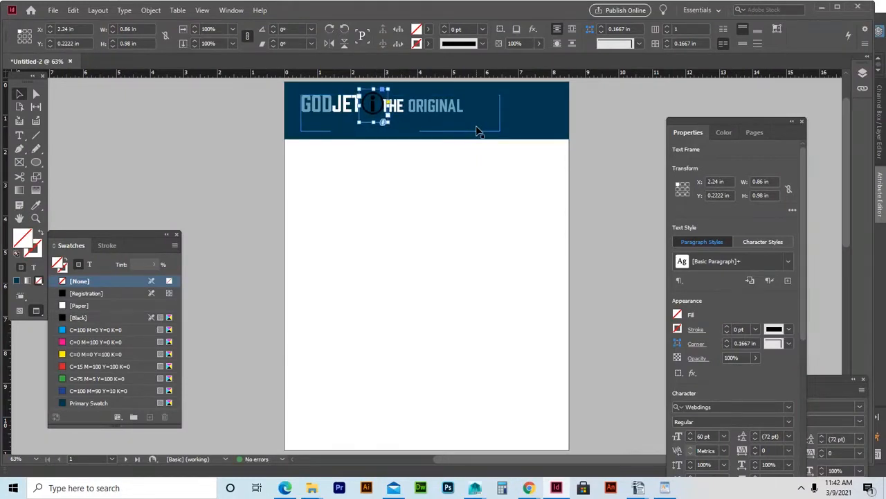
Colour the information glyph with Primary Swatch at 36% tint.
double_click(377, 104)
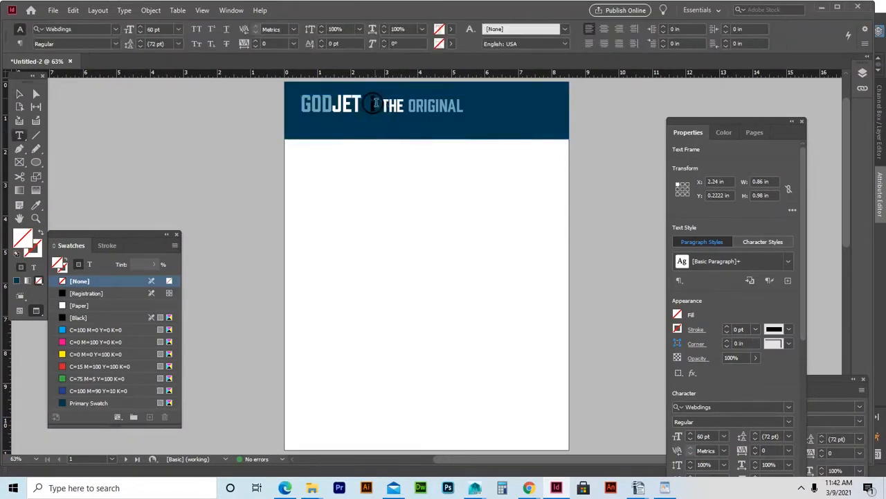
double_click(377, 103)
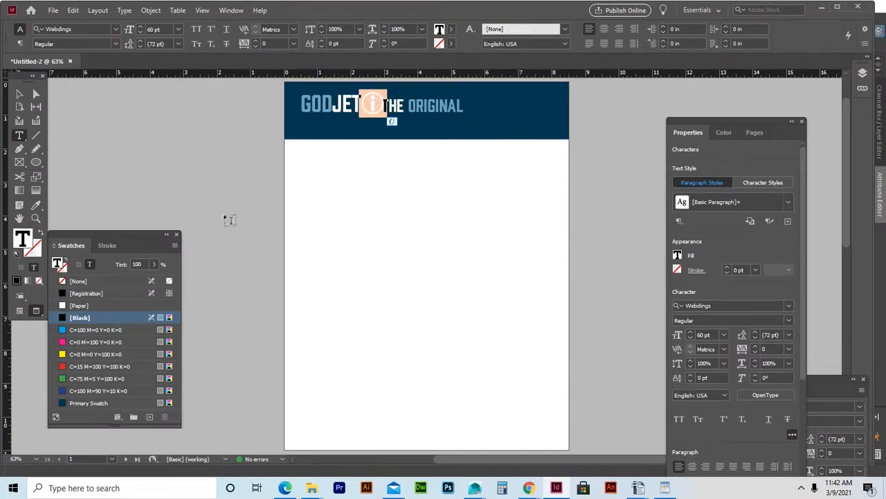
left_click(84, 403)
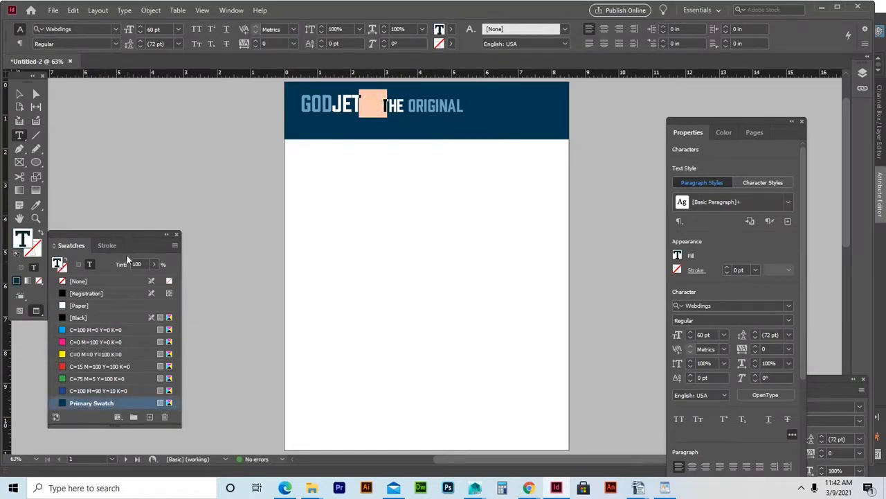
left_click(154, 265)
left_click(141, 268)
double_click(138, 263)
type("36")
key("Return")
left_click(372, 104)
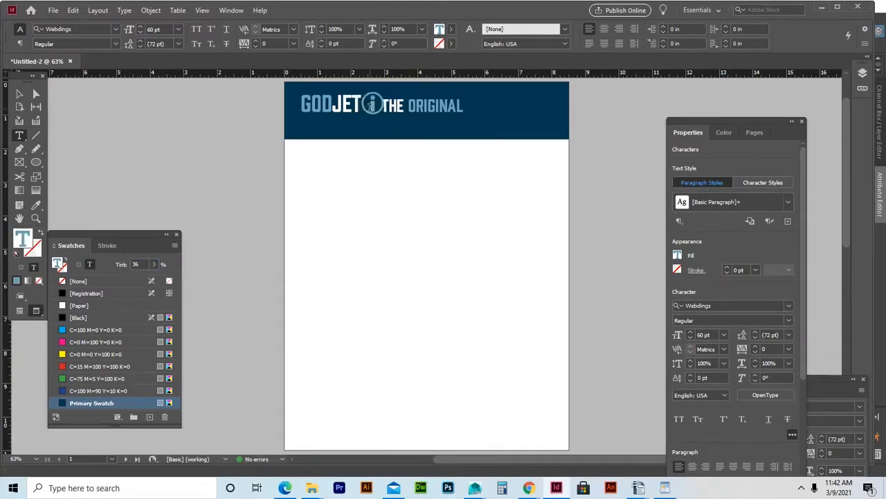
left_click(20, 94)
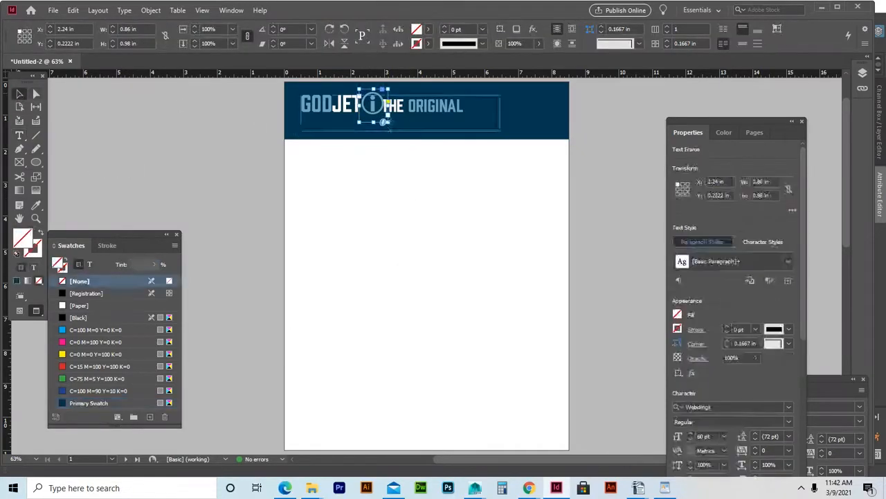
Add space before THE ORIGINAL and nudge the 'i' glyph frame right to centre it.
double_click(409, 108)
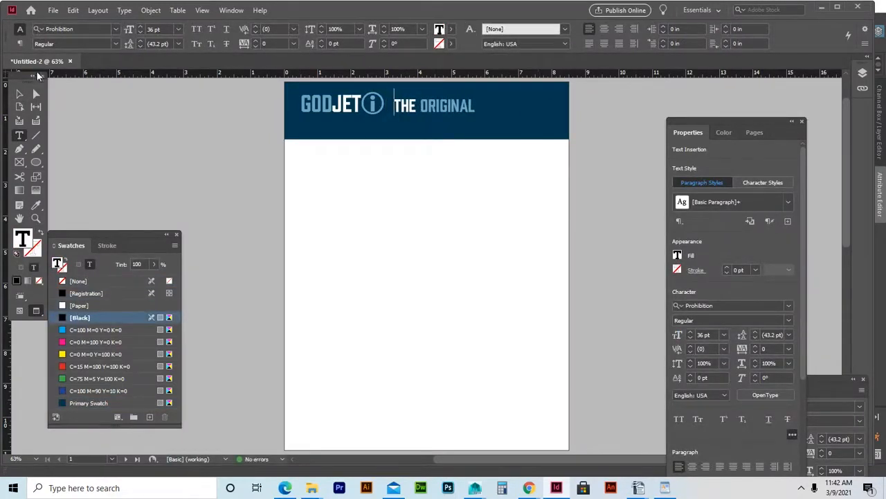
left_click(19, 93)
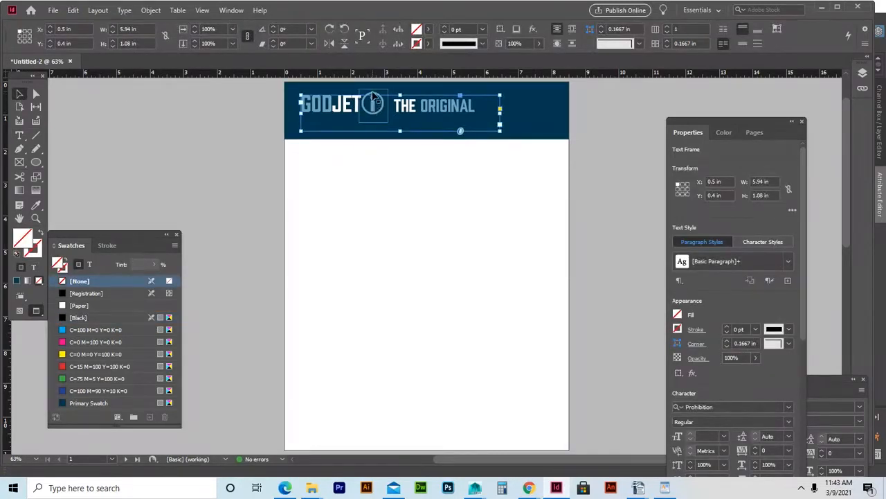
left_click(374, 98)
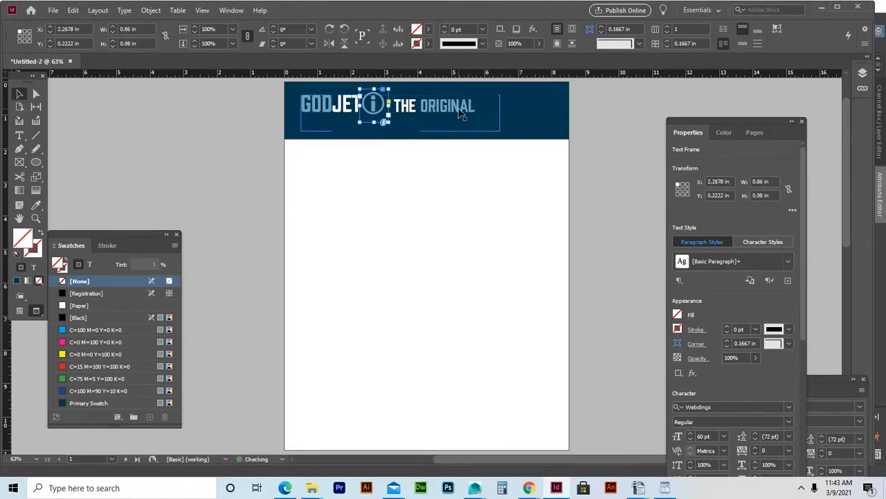
key("Right")
key("Right")
key("Right")
key("Right")
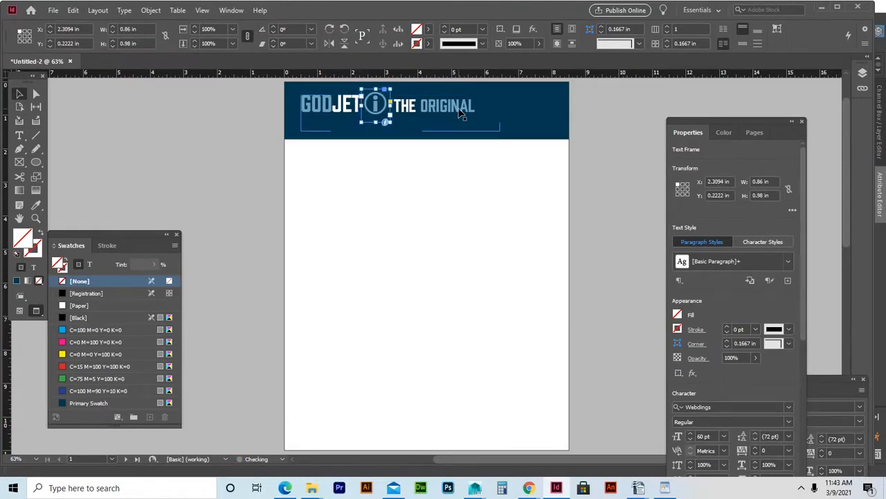
left_click(620, 155)
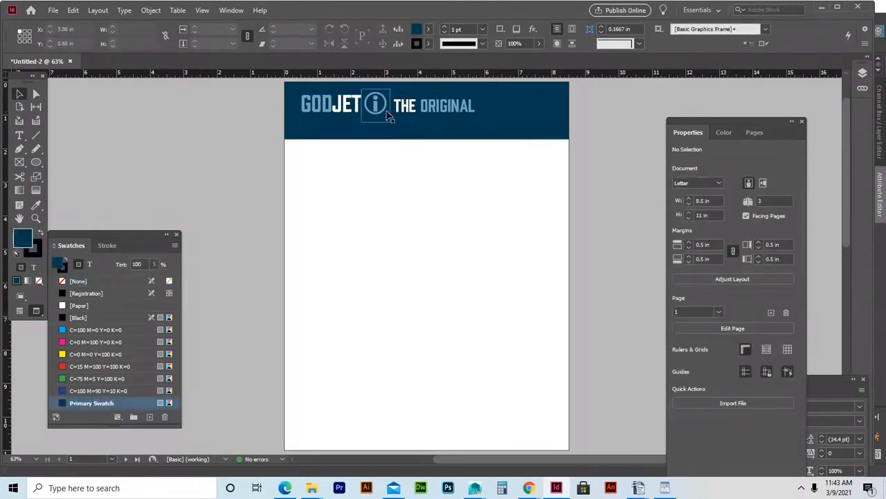
left_click(389, 115)
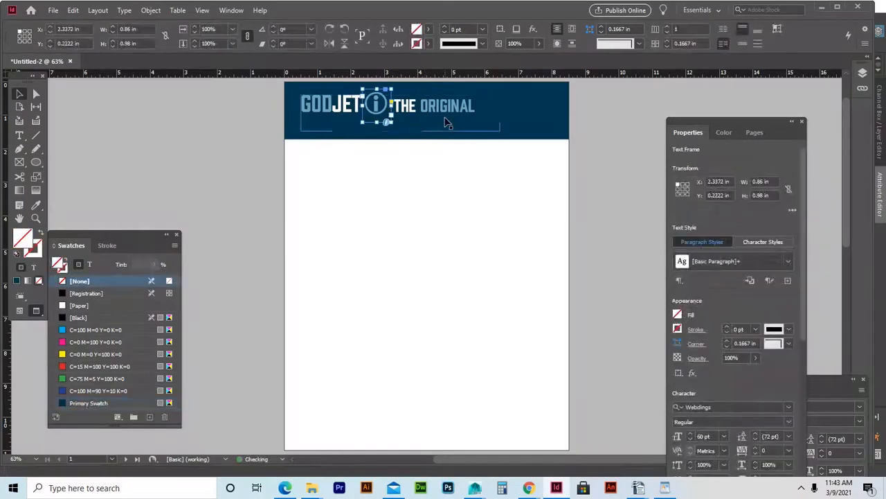
left_click(607, 161)
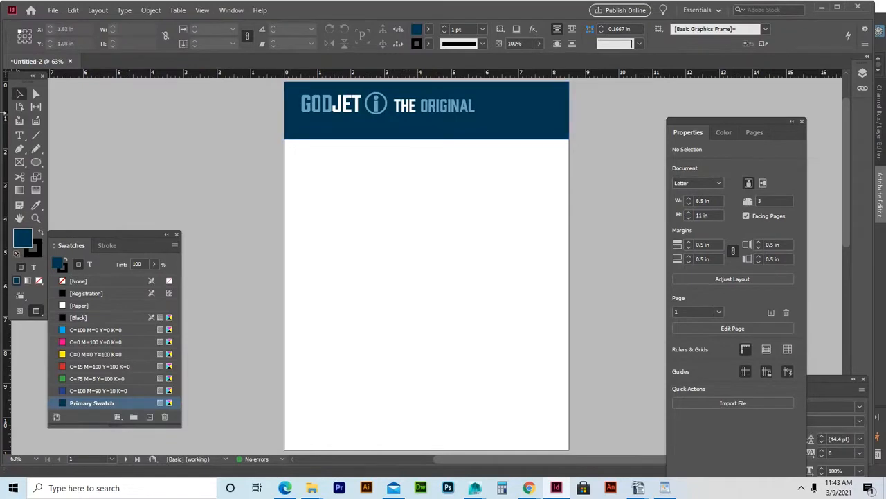
Shorten the logo text frame from the bottom.
left_click(407, 130)
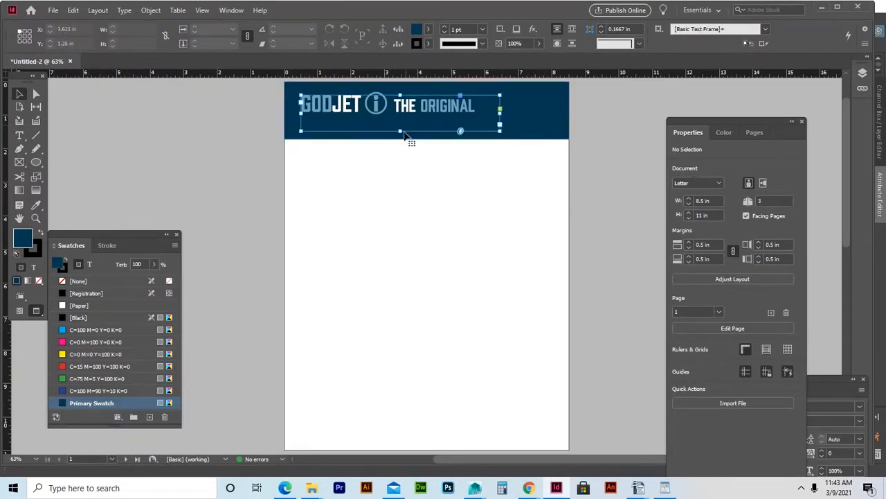
left_click_drag(402, 131, 395, 119)
left_click(621, 139)
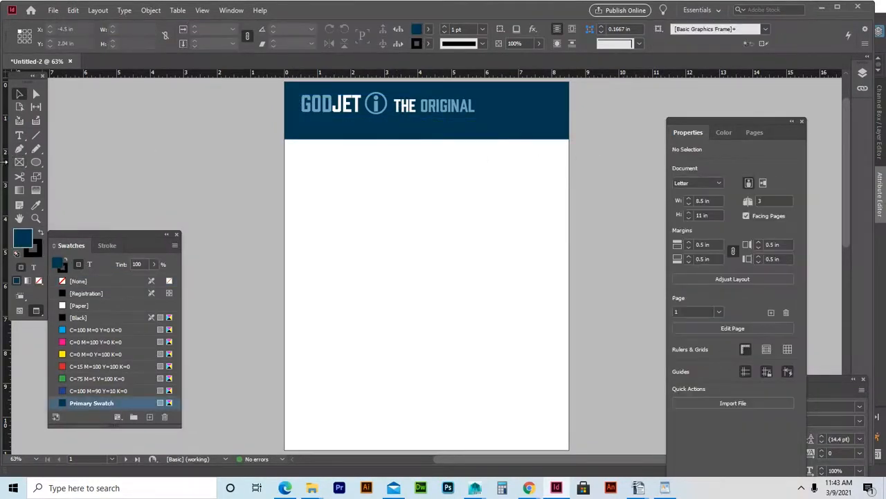
Draw a 6.58 × 0.7 in bar under the header's right side, filled with Primary Swatch at 36% tint.
left_click(19, 161)
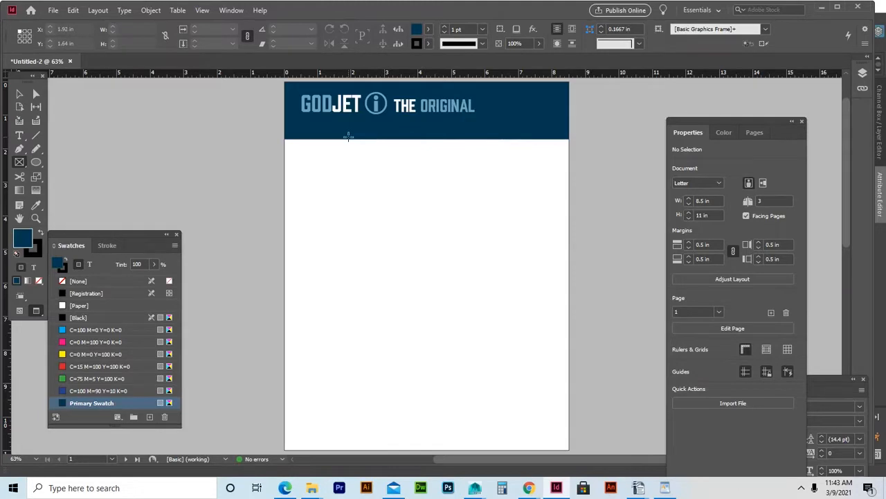
left_click_drag(348, 136, 570, 160)
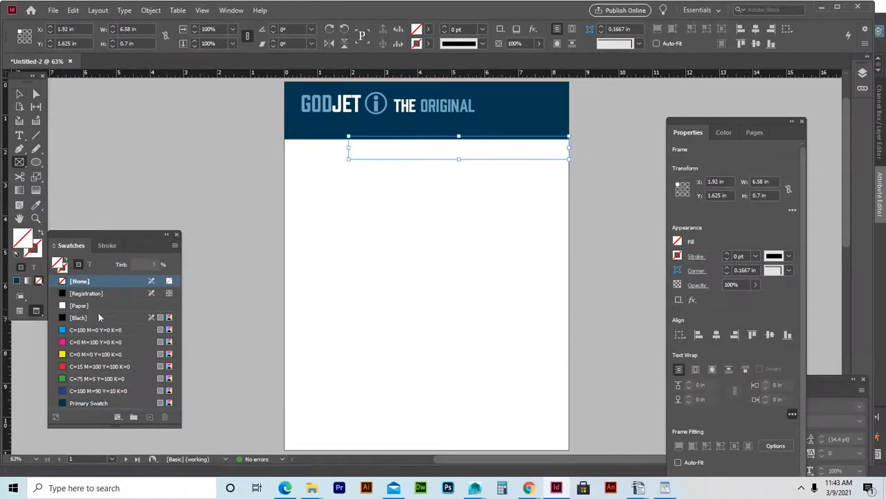
left_click(85, 403)
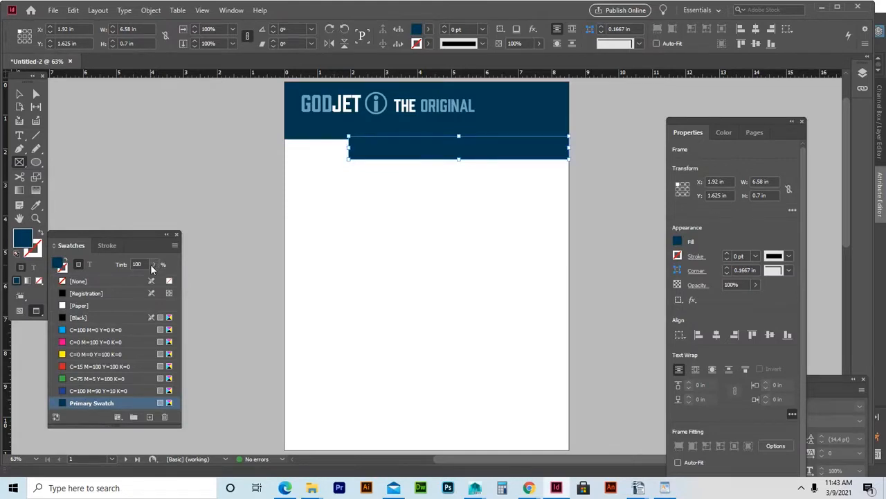
left_click(146, 264)
type("36")
key("Return")
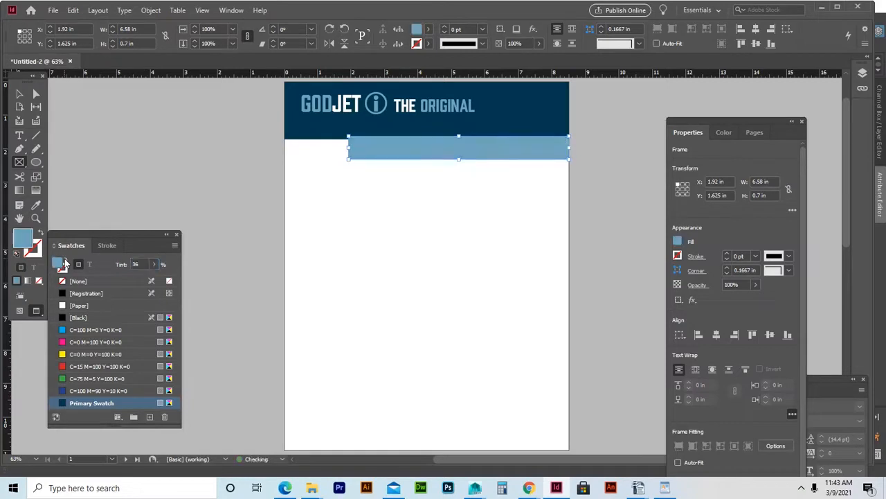
left_click(17, 96)
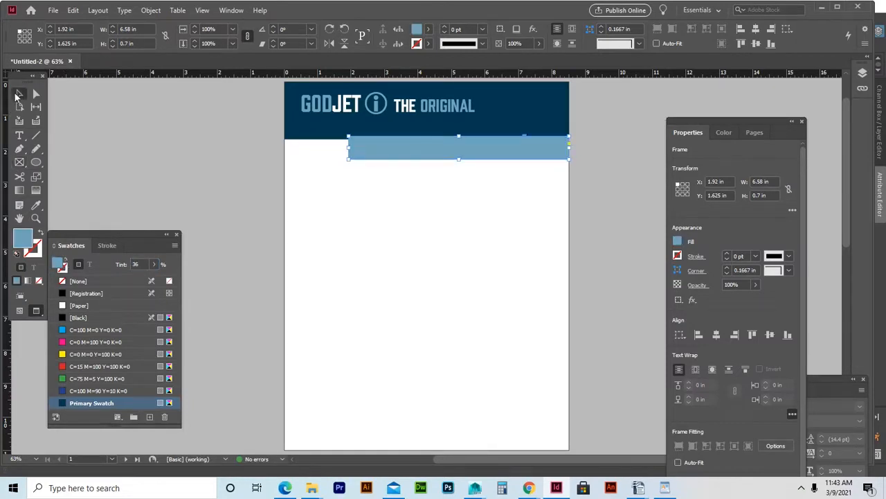
left_click(223, 197)
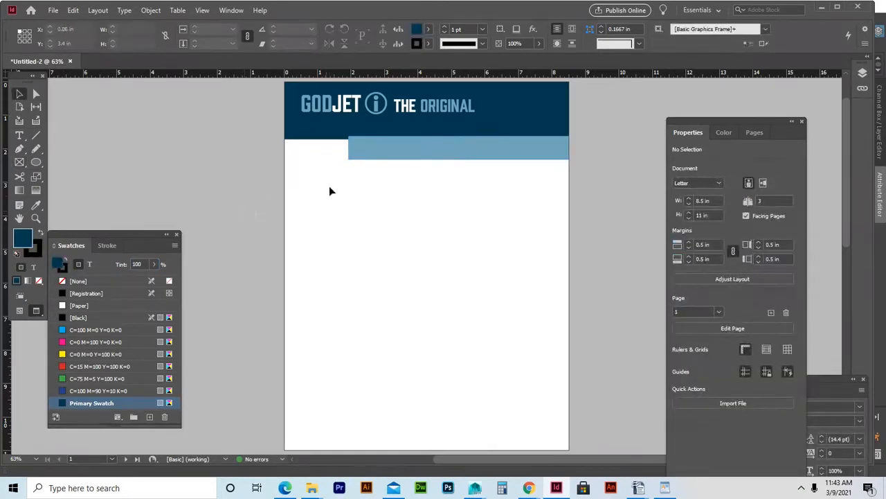
left_click(397, 152)
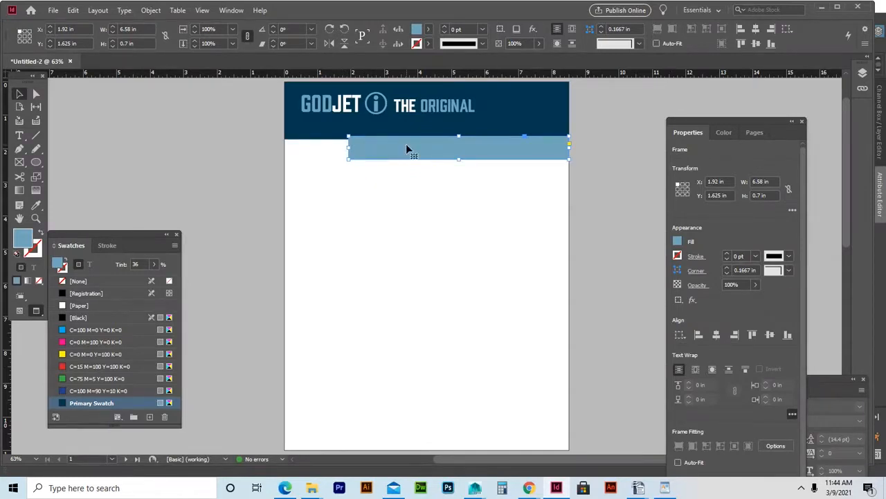
Paste a copy of the bar, narrow it into a thin strip and move it onto the bar's left end.
key("ctrl+v")
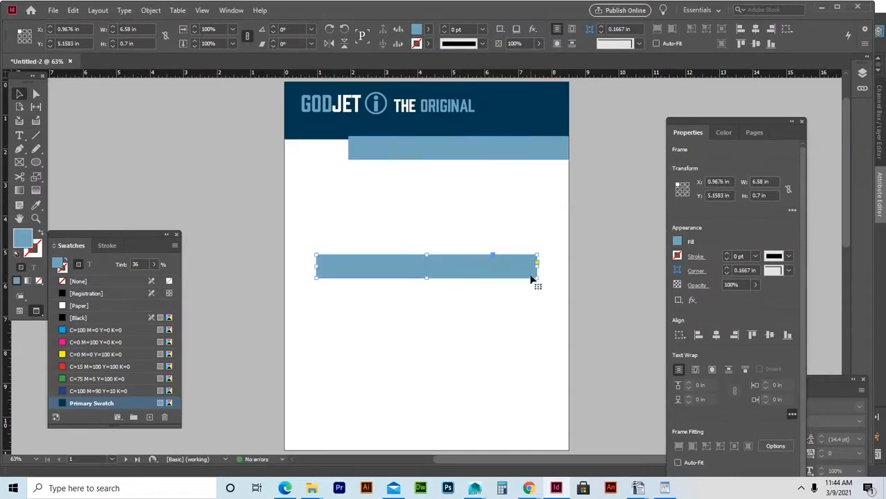
left_click_drag(536, 268, 321, 273)
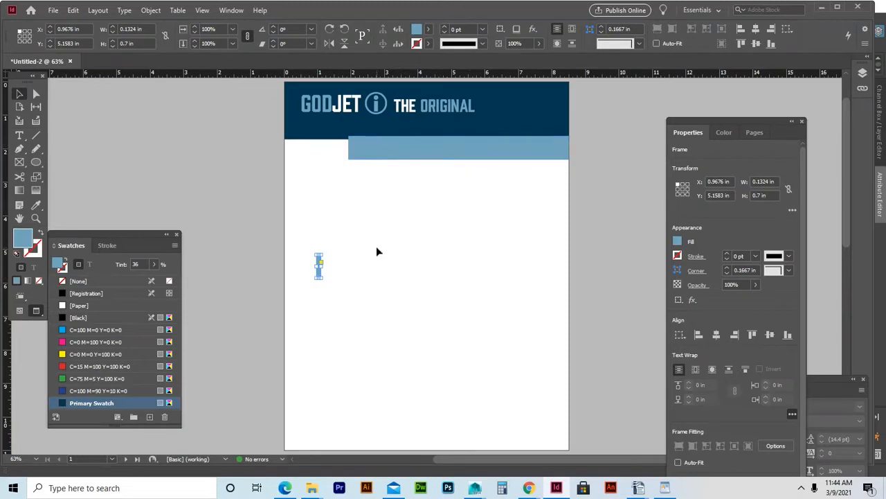
left_click(317, 271)
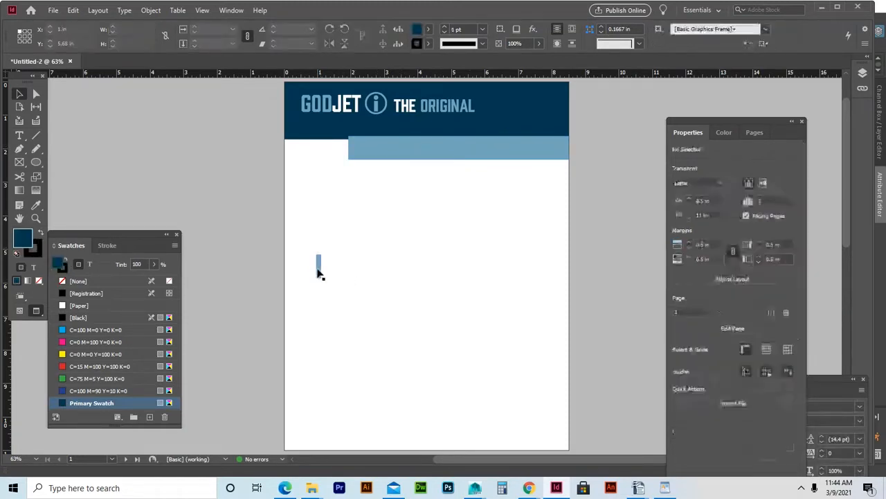
left_click_drag(318, 268, 343, 154)
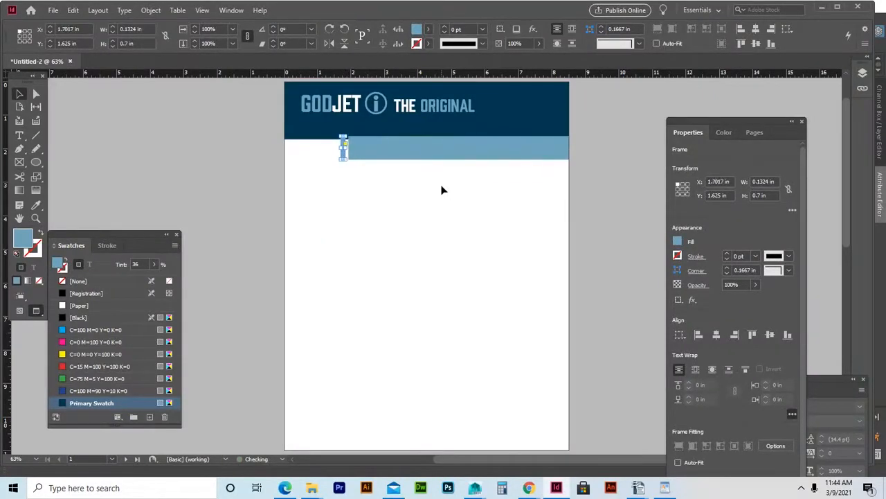
key("Right")
key("Right")
key("ctrl+=")
key("ctrl+=")
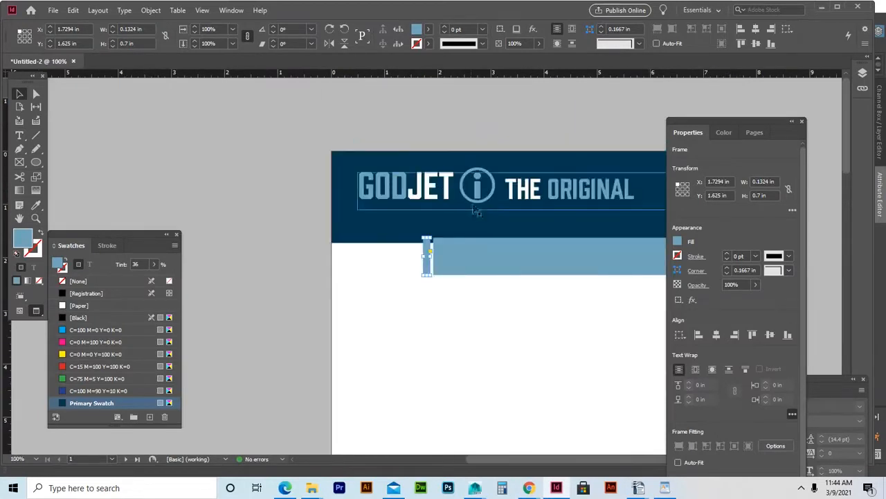
Fine-position the stripe and paste another copy into line beside it, making three stripes.
left_click(461, 305)
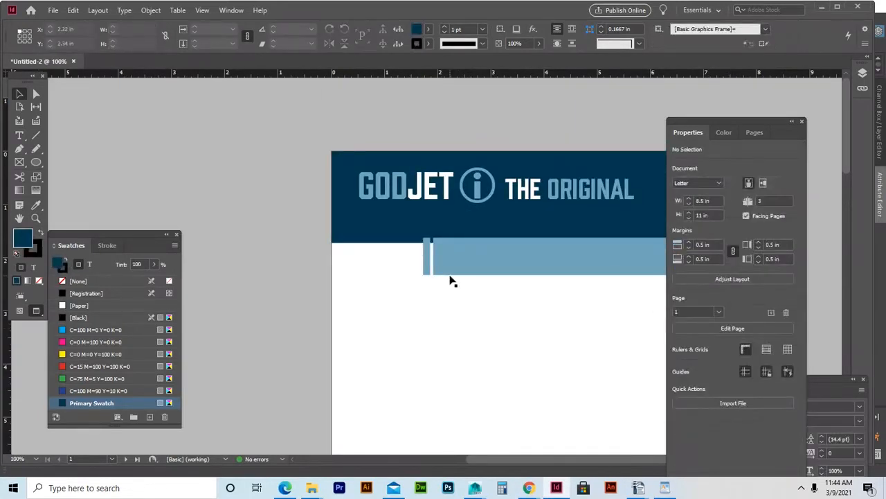
left_click(427, 265)
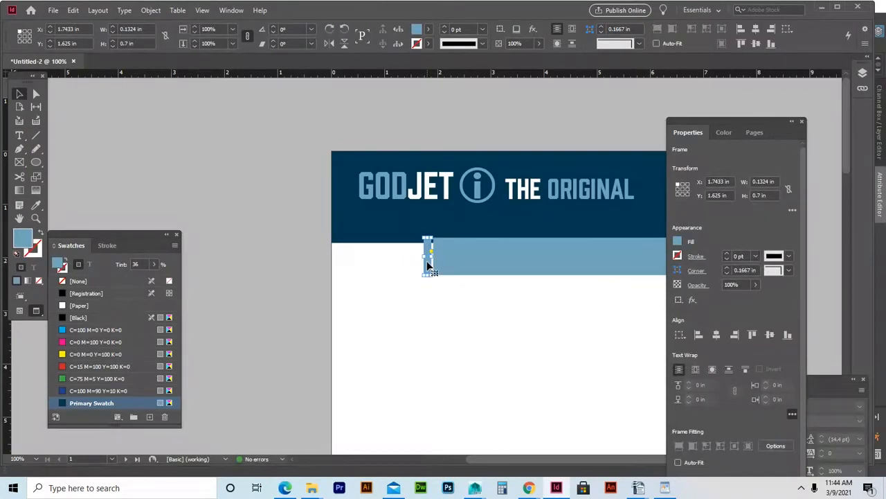
mouse_move(428, 265)
left_mouse_down()
mouse_move(437, 271)
mouse_move(436, 297)
mouse_move(415, 262)
left_mouse_up()
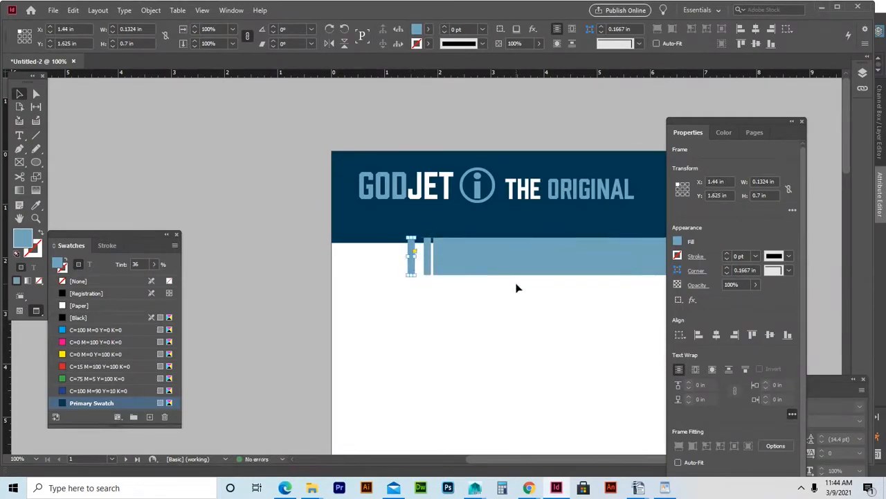
key("Right")
key("Right")
key("Right")
key("Right")
key("Right")
key("Right")
key("Right")
key("Right")
key("Right")
key("Right")
key("Right")
key("Left")
key("Left")
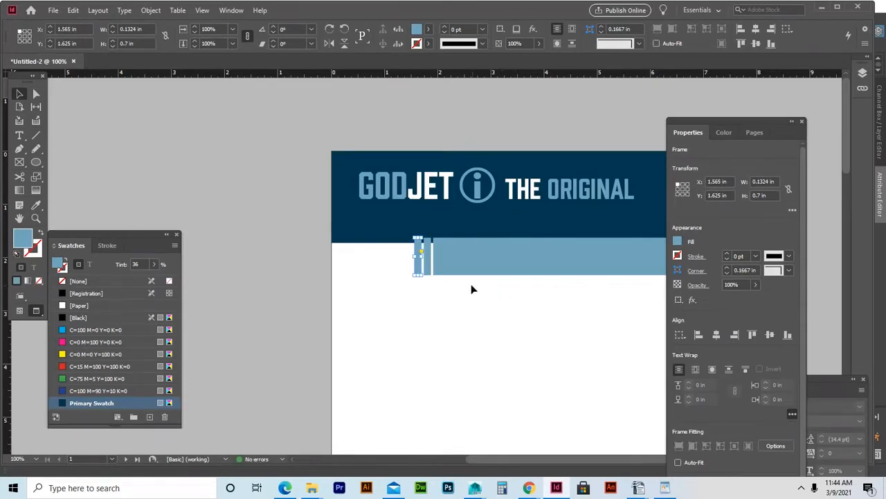
key("ctrl+v")
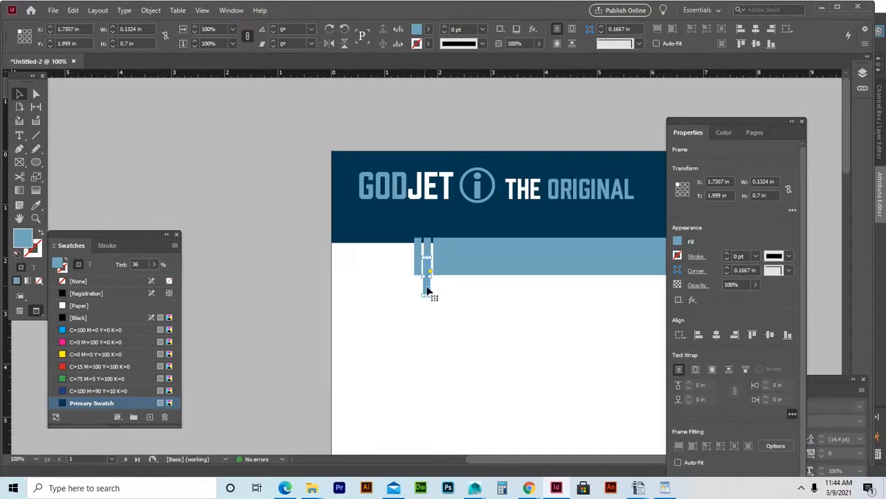
left_click_drag(426, 290, 409, 272)
left_click(511, 324)
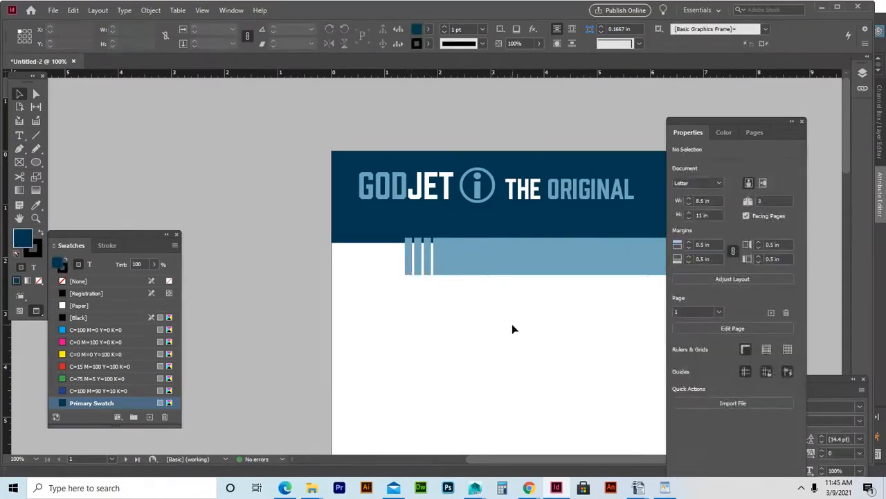
Lighten the rightmost stripe to 26% tint and the middle stripe to 16%.
left_click(427, 262)
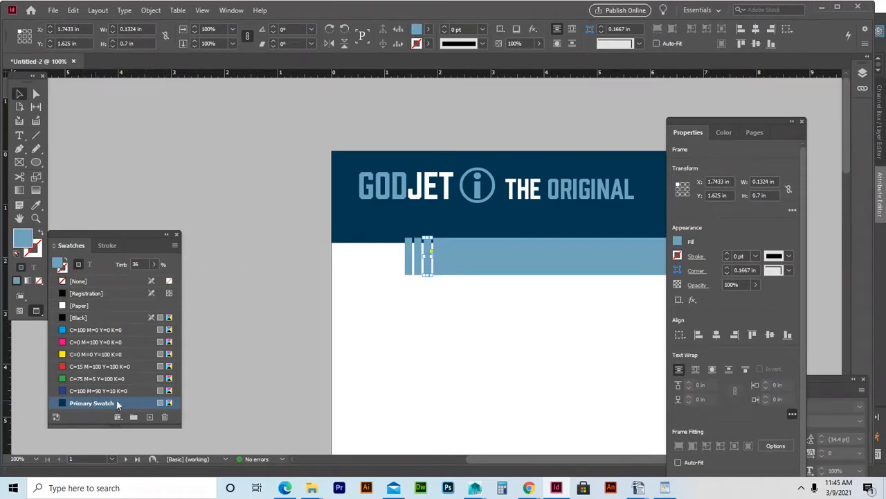
left_click(141, 262)
type("28")
key("Return")
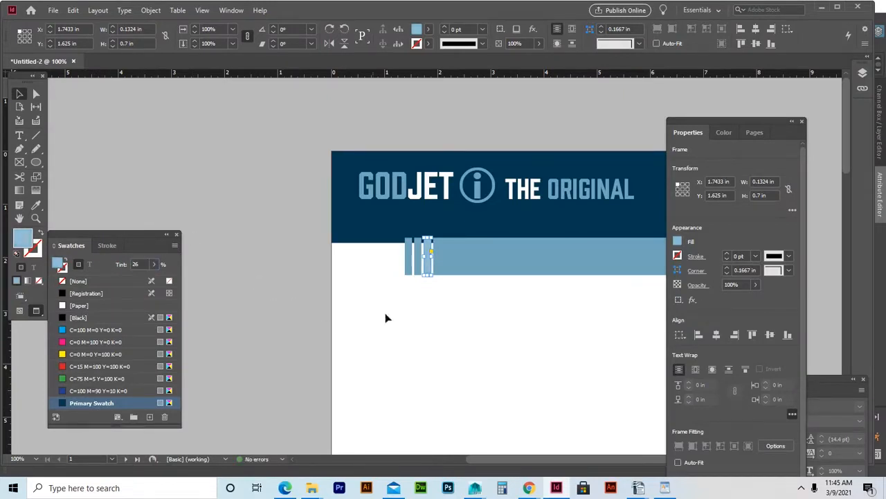
left_click(402, 299)
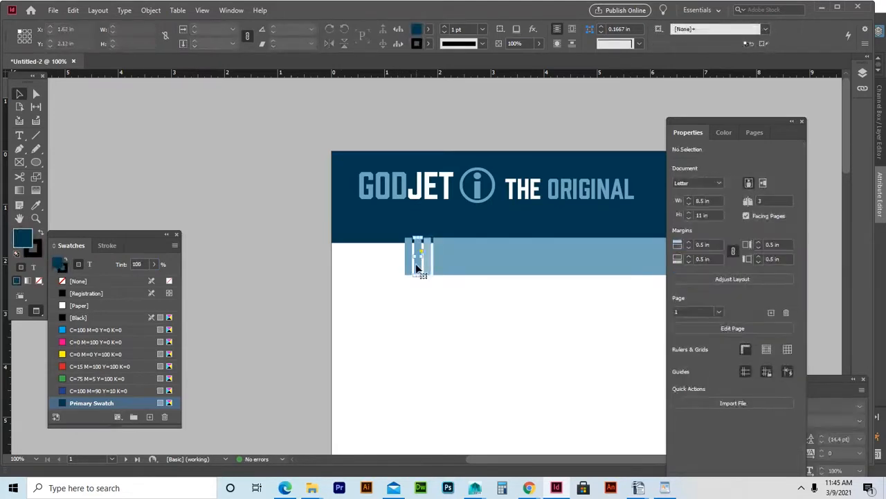
left_click(418, 268)
double_click(139, 263)
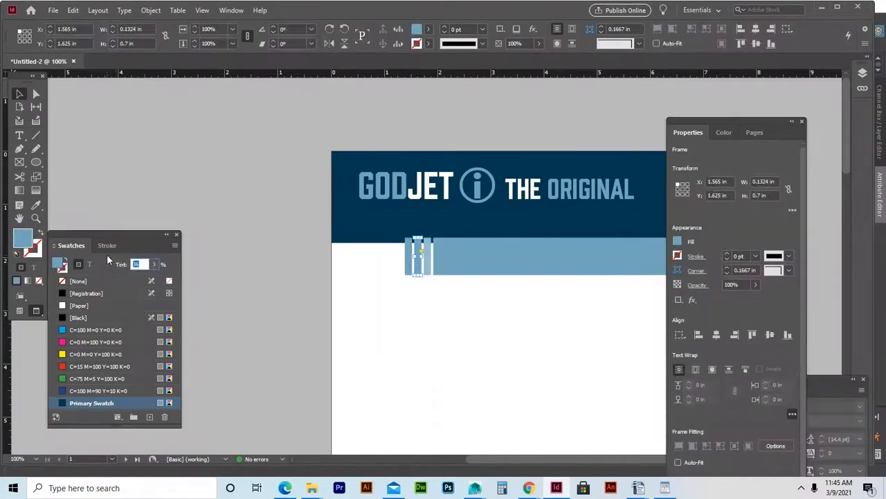
type("16")
key("Return")
left_click(439, 328)
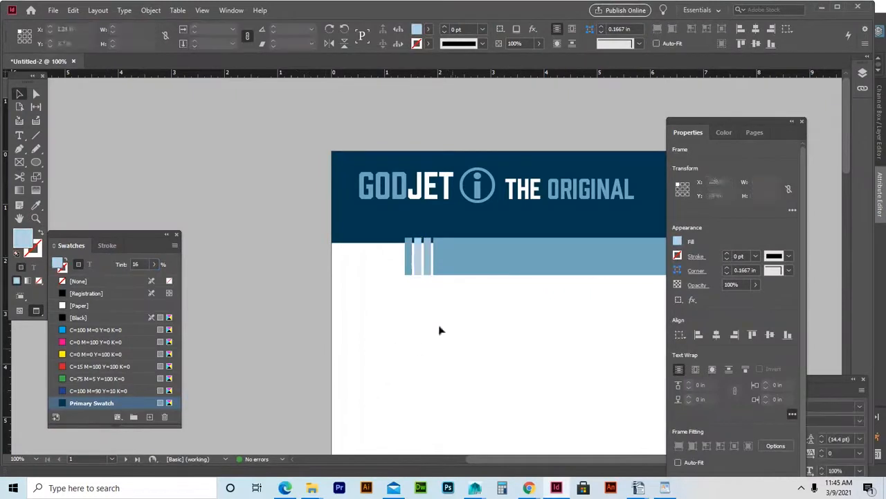
Lighten the leftmost stripe to 6% tint and zoom out to view the whole page.
left_click(407, 266)
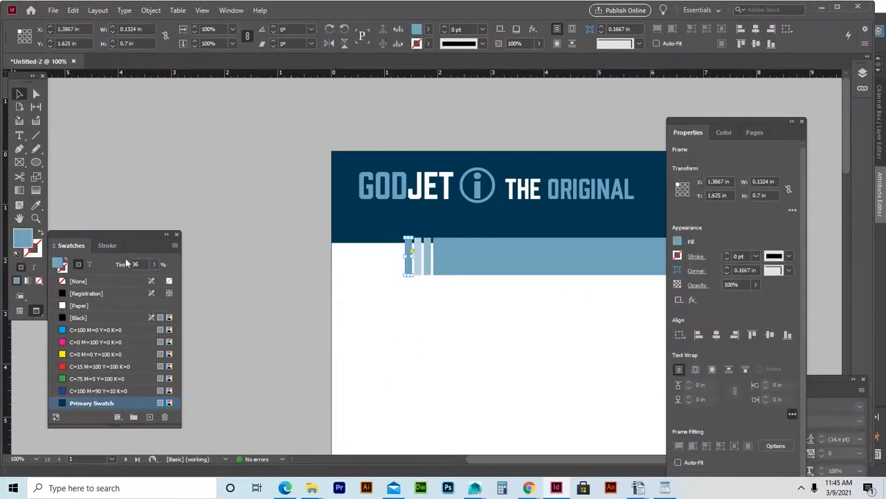
type("6")
key("Return")
left_click(467, 322)
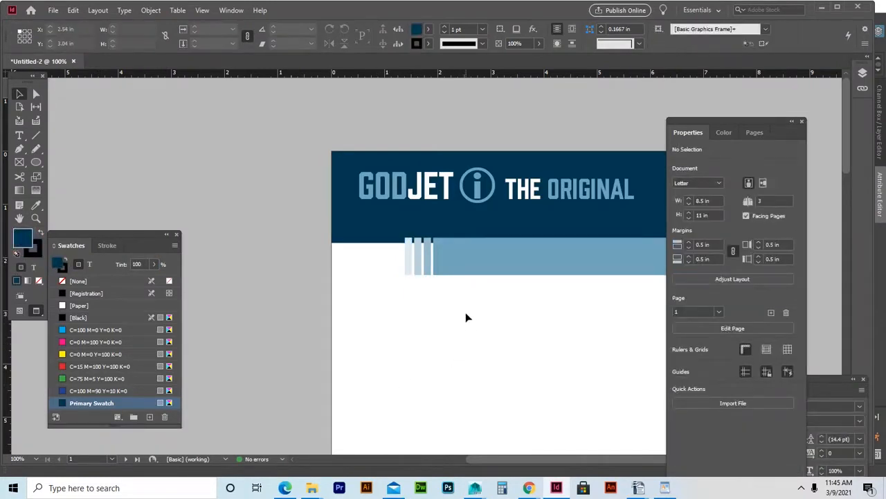
key("ctrl+minus")
key("ctrl+minus")
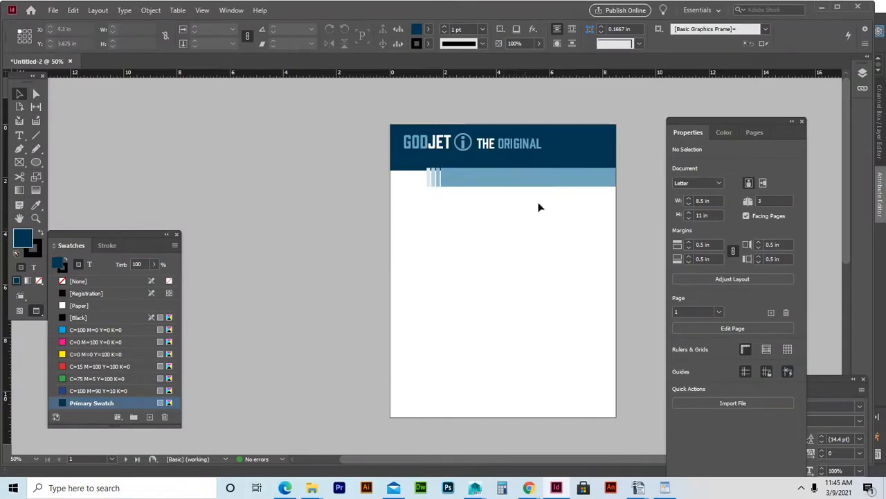
left_click(528, 144)
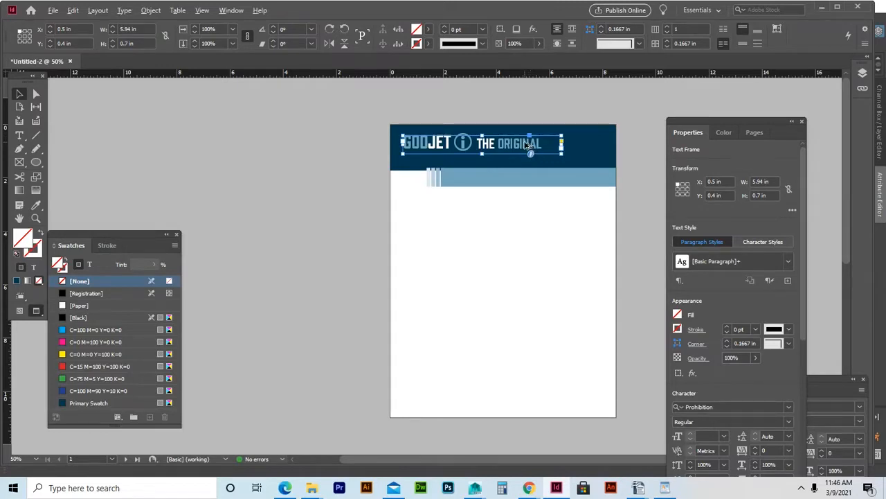
Duplicate the heading below the bar, retype it 'THIS IS THE EPIC STORY OF GODJET' and widen its frame.
left_click_drag(533, 146, 532, 210)
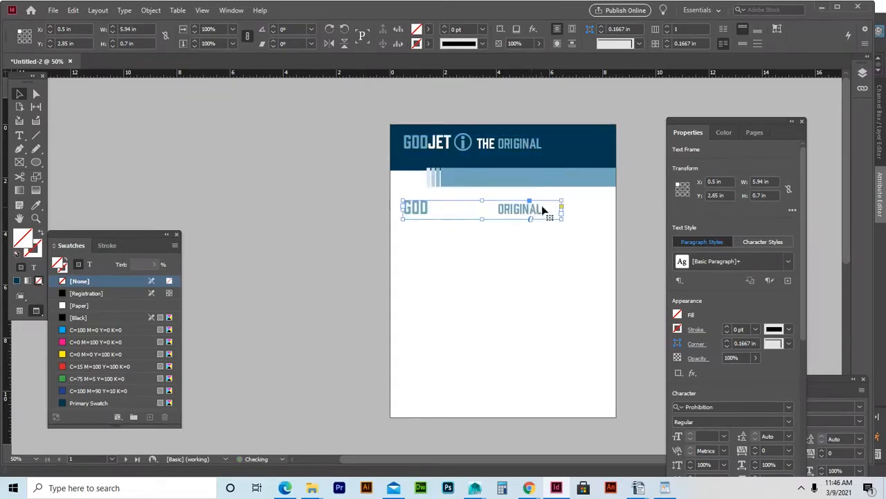
double_click(536, 211)
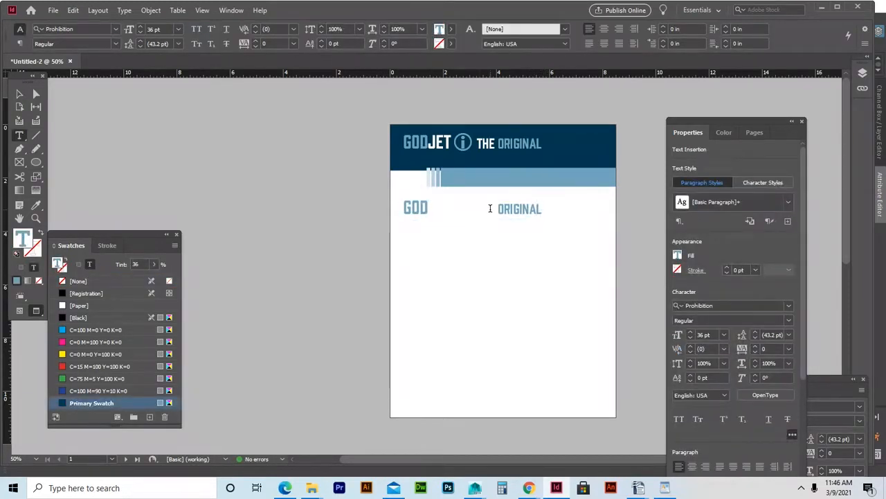
left_click_drag(498, 209, 392, 212)
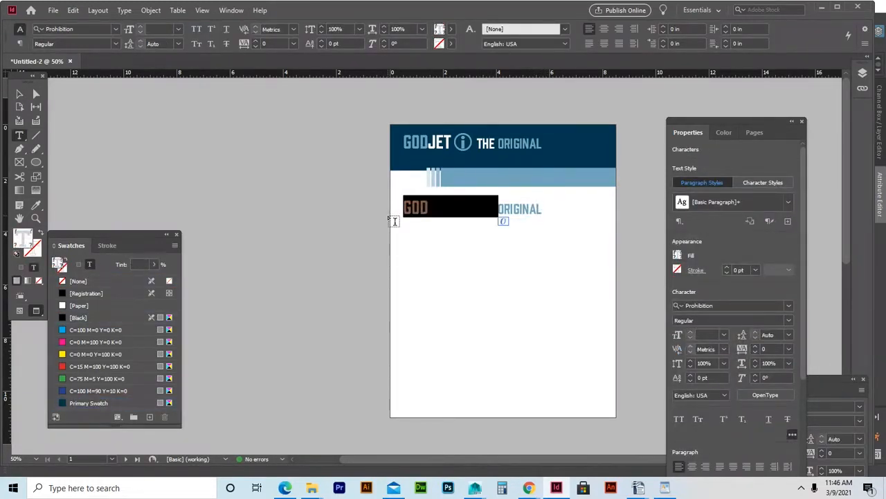
key("BackSpace")
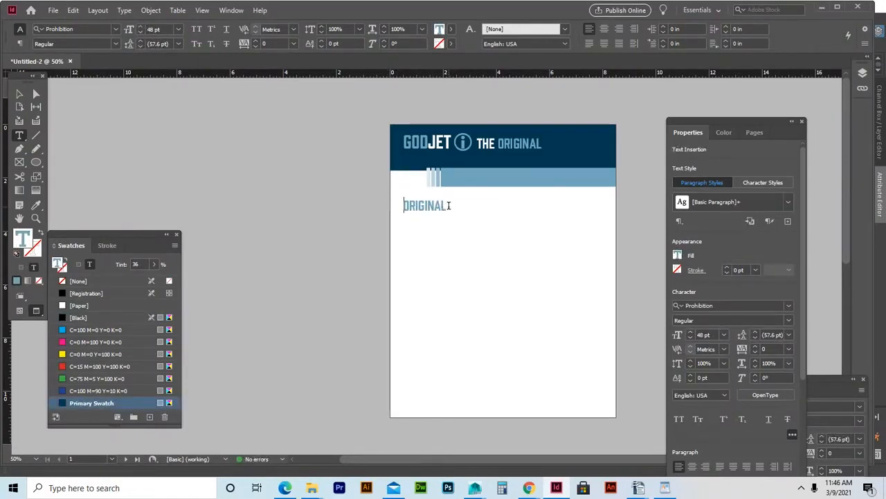
left_click_drag(449, 205, 403, 205)
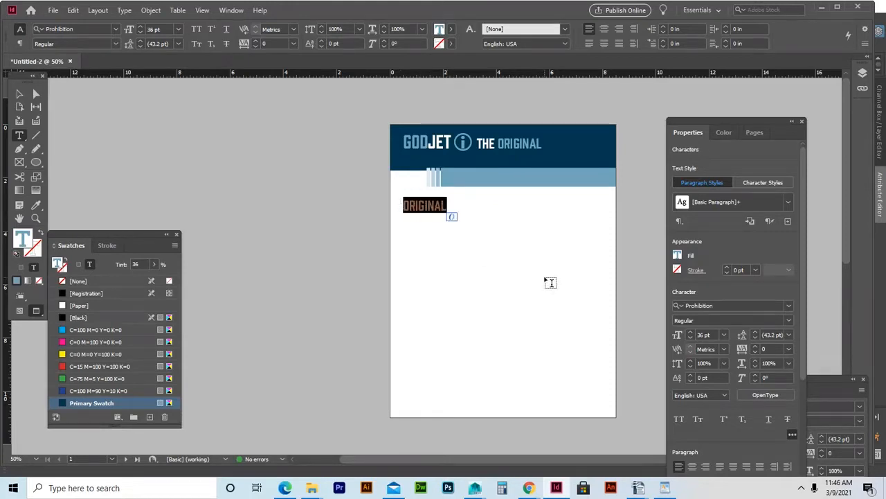
type("THIS IS T")
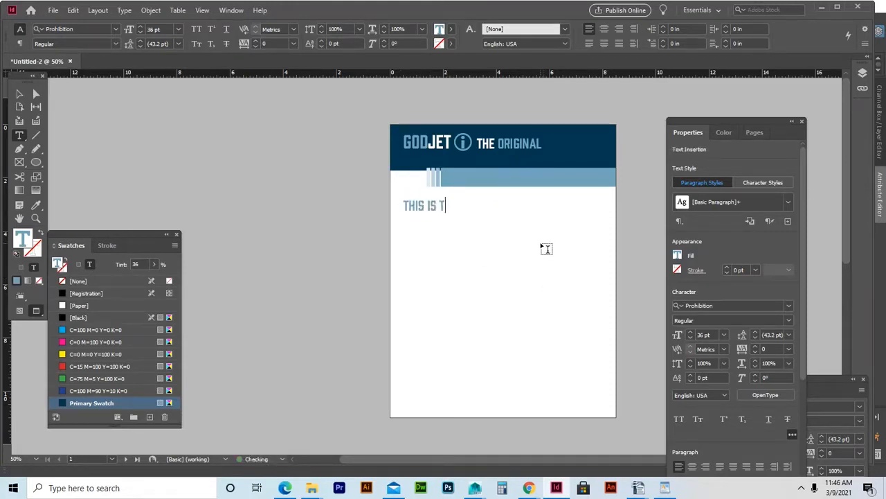
type("HE EPIC")
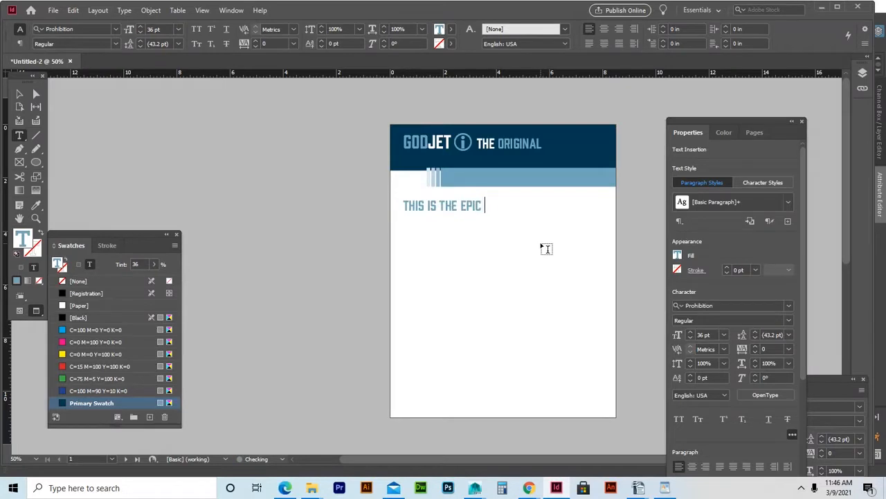
type(" STORY OF")
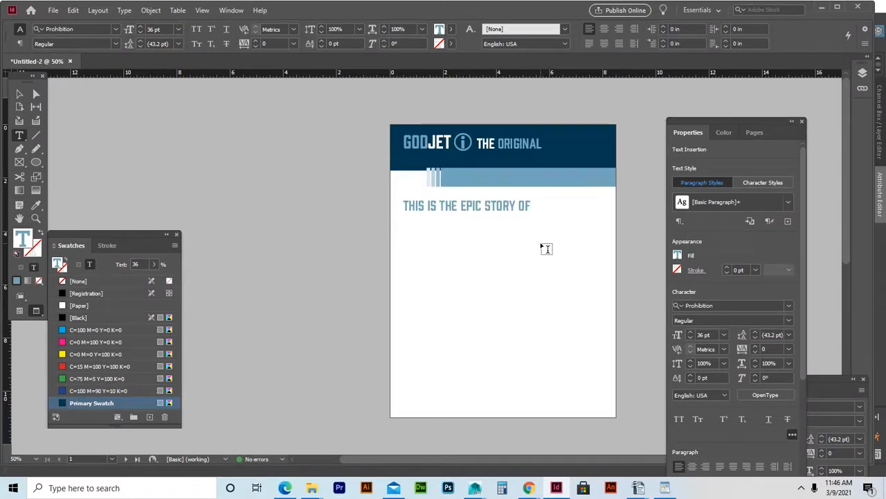
type(" GODJ")
left_click(21, 93)
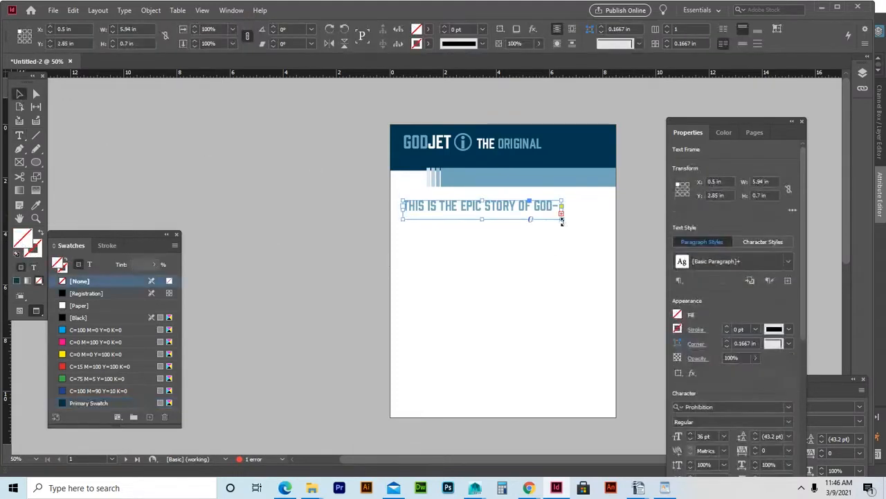
left_click_drag(562, 218, 576, 221)
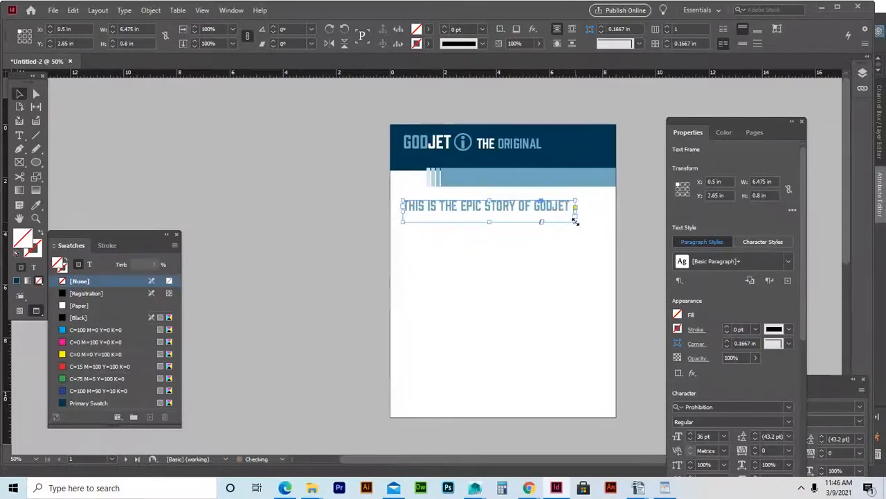
Set the tagline to 30 pt and make 'THIS IS THE EPIC STORY OF' grey.
double_click(519, 206)
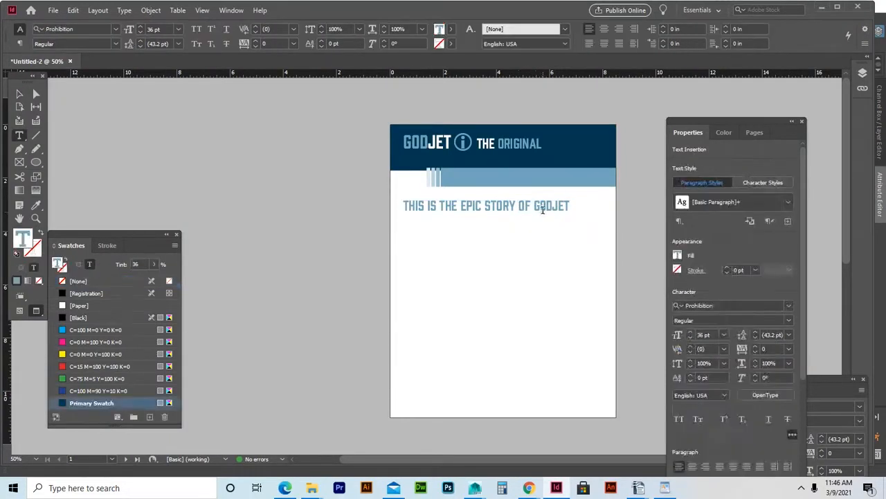
left_click_drag(532, 206, 402, 206)
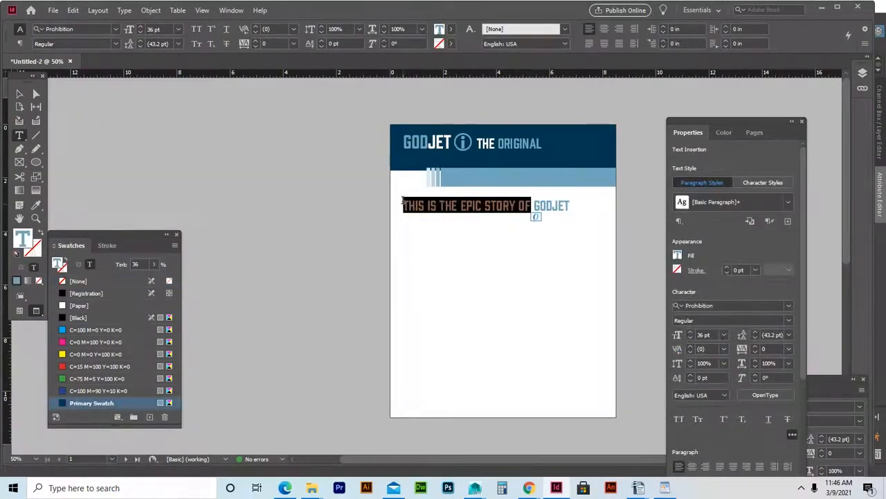
left_click(178, 29)
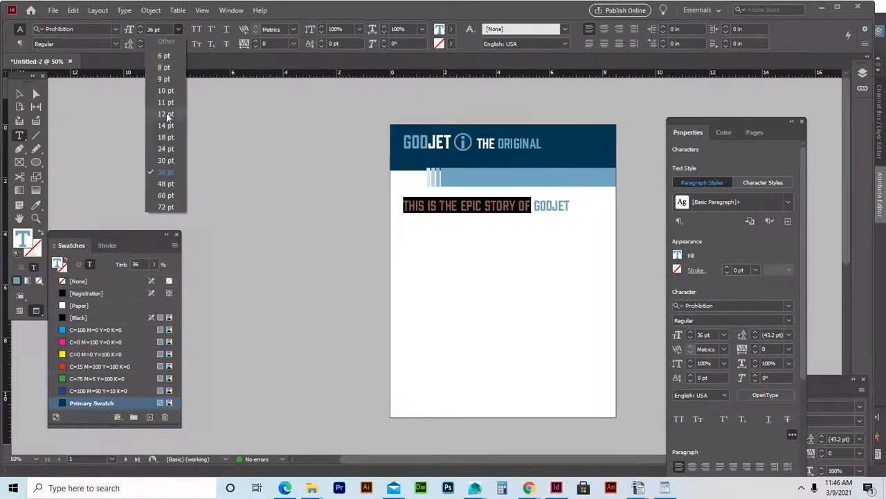
left_click(165, 160)
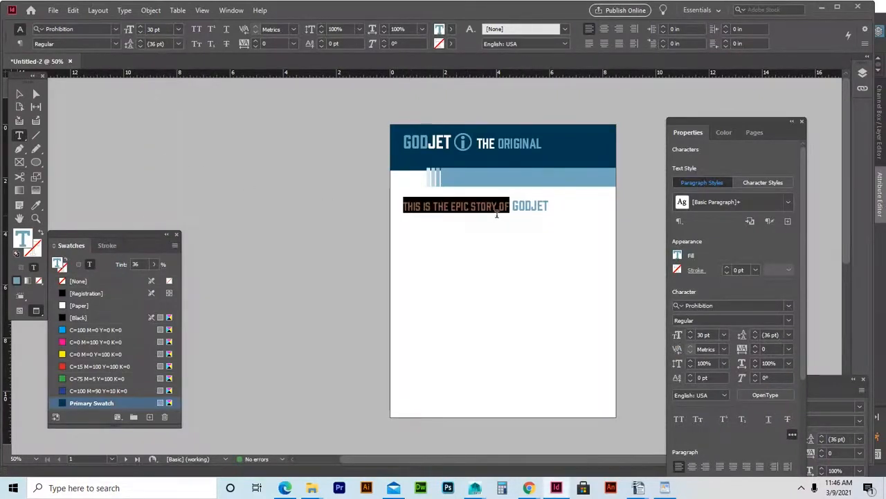
left_click(498, 208)
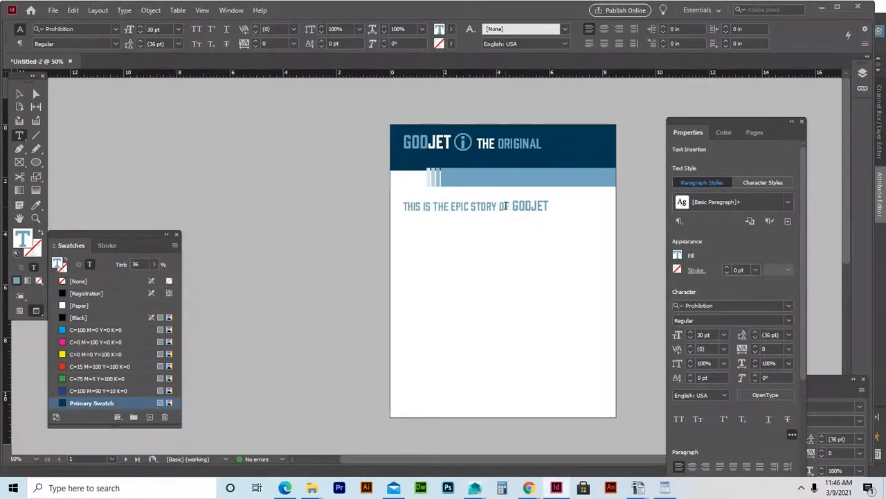
left_click_drag(510, 205, 401, 205)
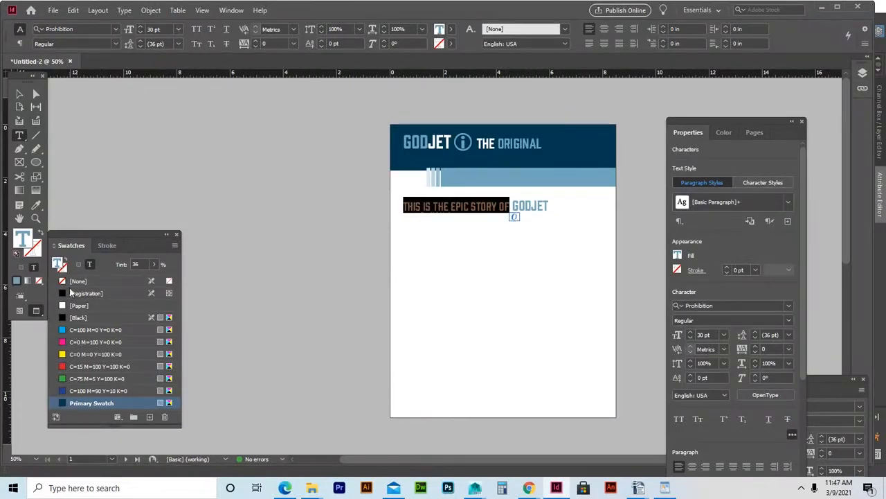
left_click(79, 317)
Colour the word GODJET with the Primary Swatch at full strength.
left_click(525, 205)
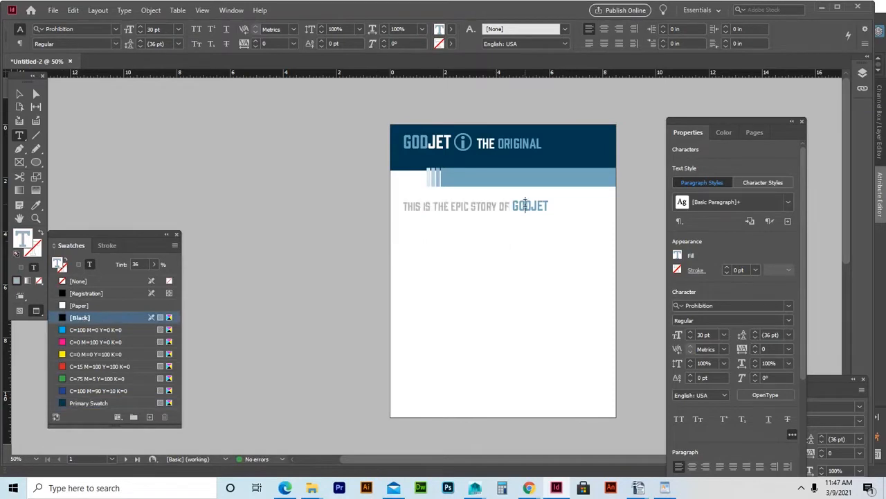
left_click_drag(550, 205, 510, 206)
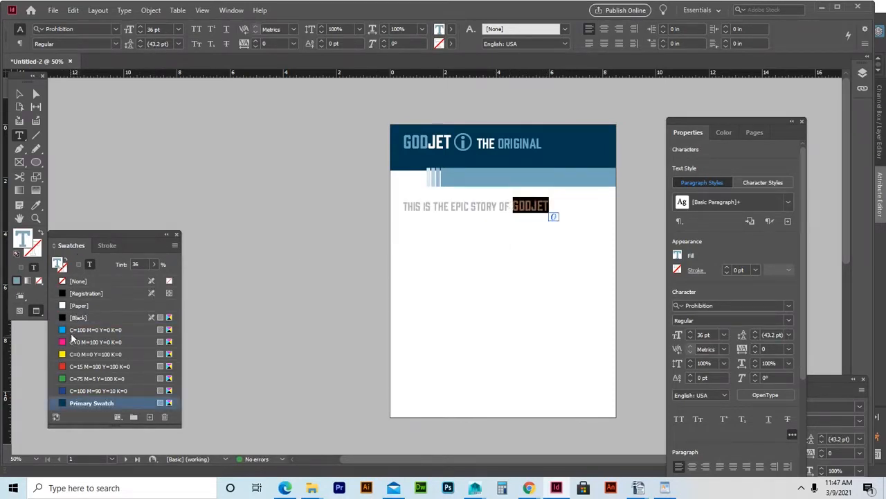
left_click(86, 403)
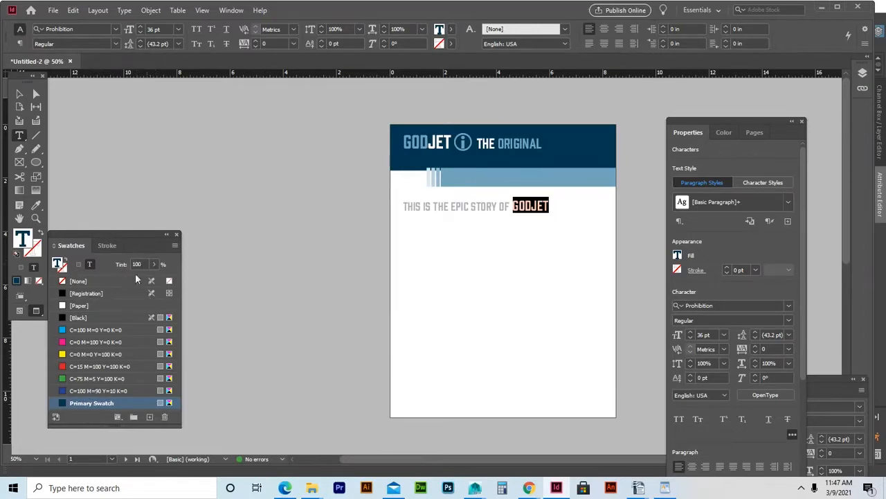
left_click(520, 206)
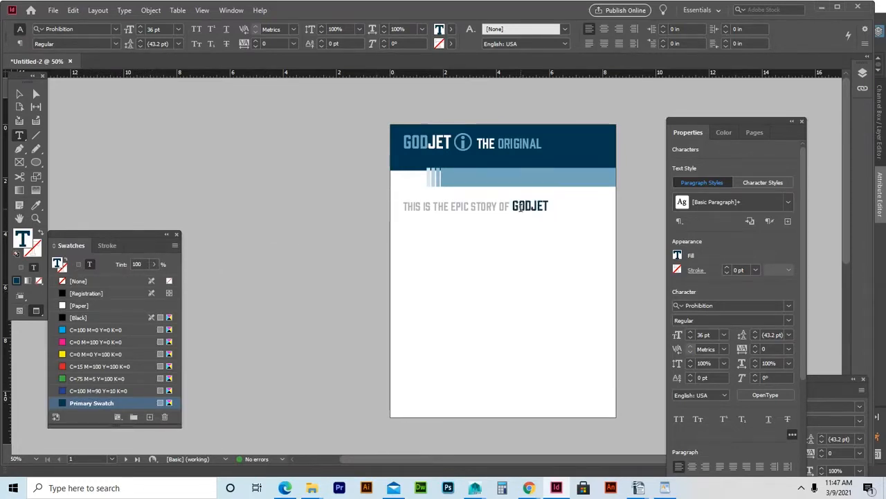
left_click(19, 93)
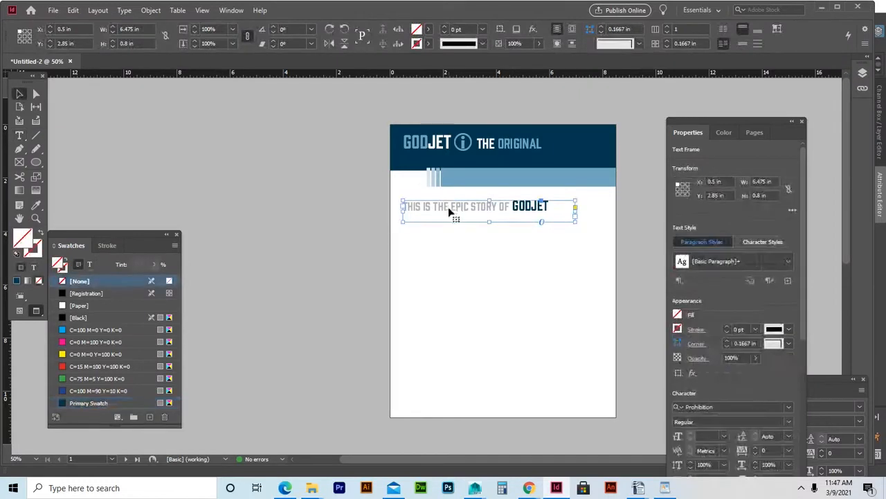
Drag the tagline onto the light blue bar and raise its lead-in words to 100% black.
left_click_drag(451, 212, 497, 194)
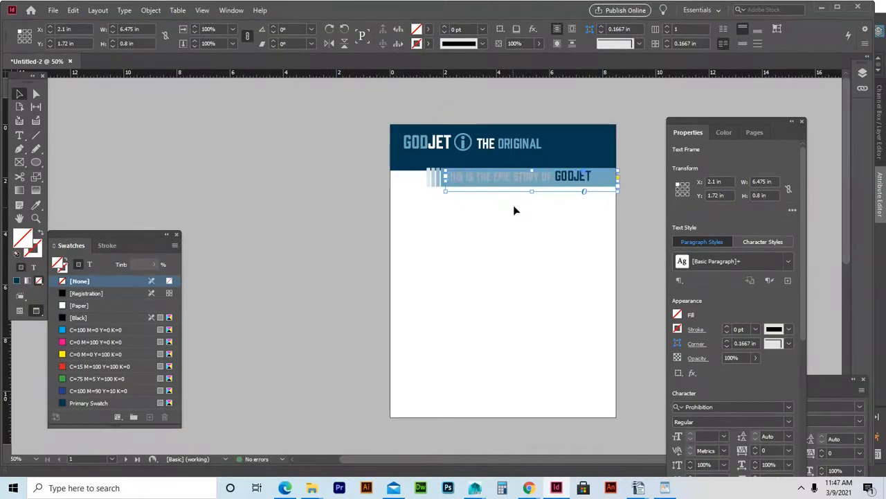
double_click(532, 183)
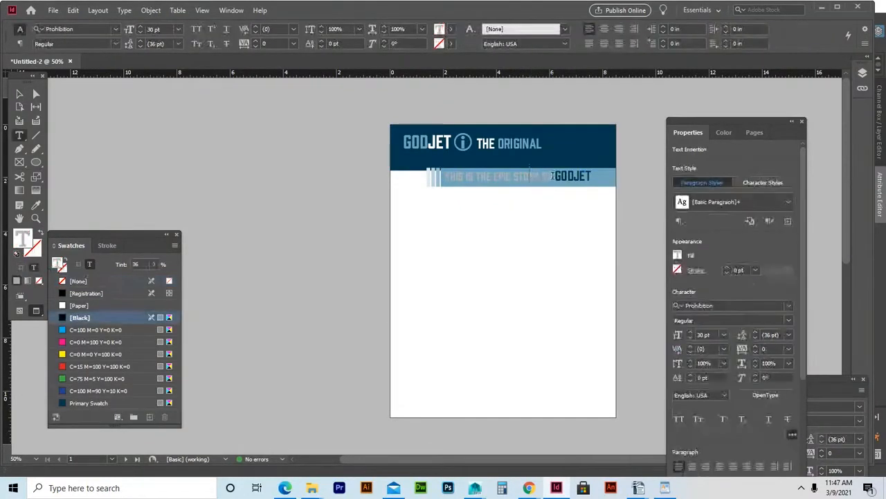
left_click_drag(553, 177, 444, 178)
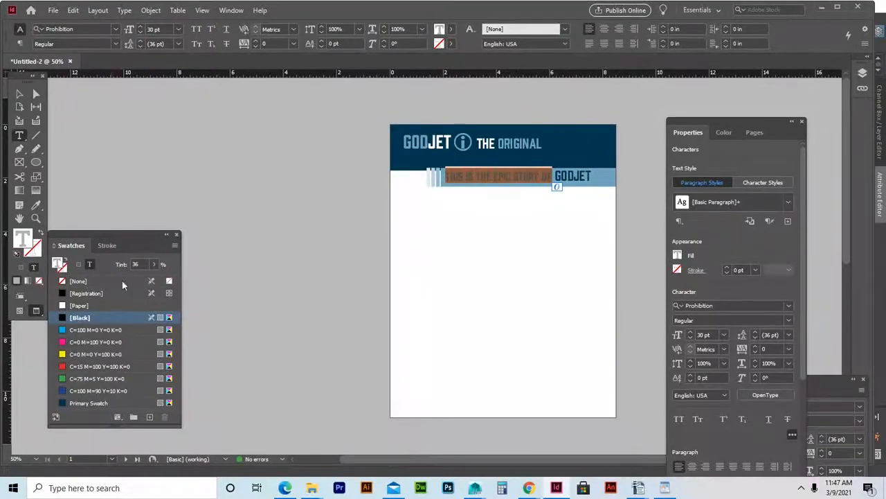
left_click(157, 265)
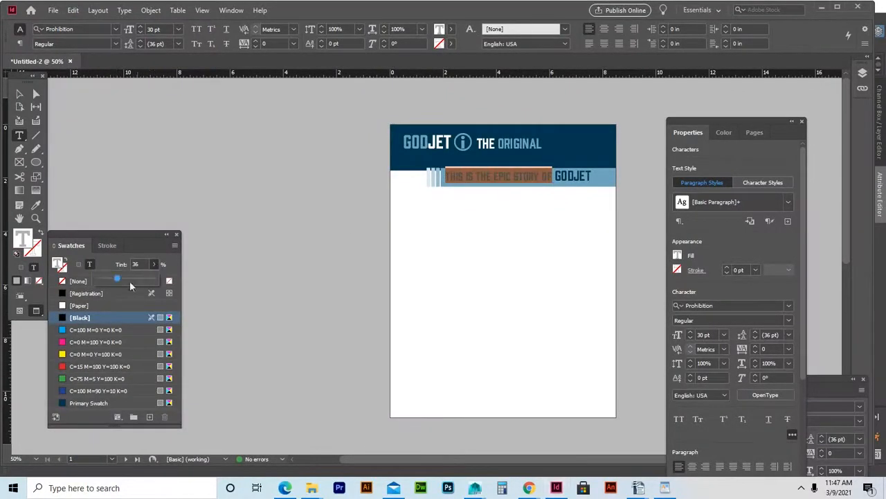
left_click_drag(118, 279, 168, 284)
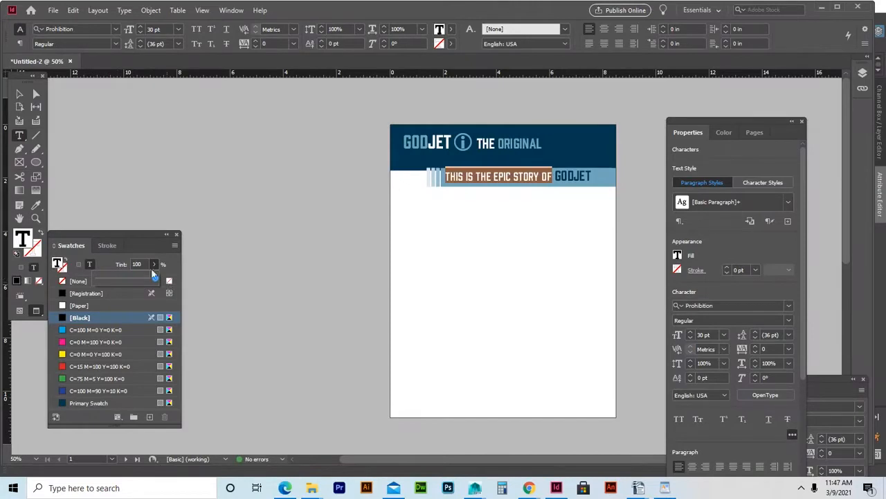
left_click(19, 94)
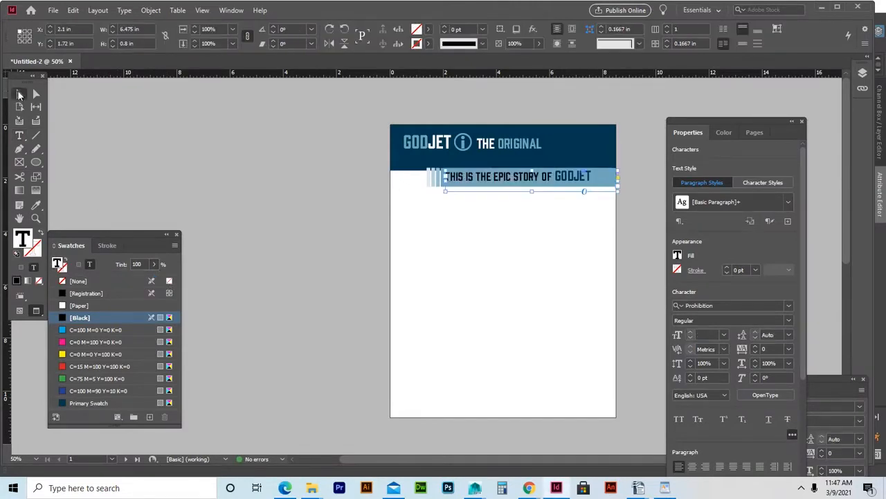
Try the whole tagline at 24 pt, then at 30 pt, to compare sizes.
left_click(635, 244)
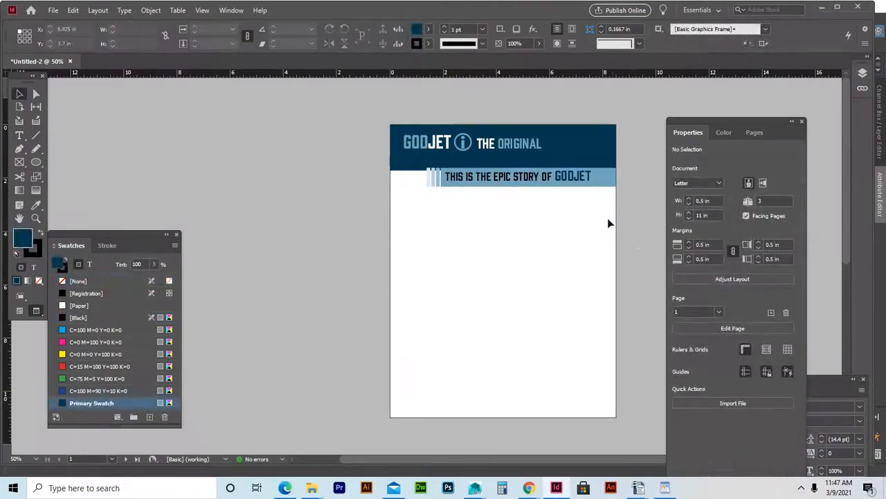
double_click(571, 178)
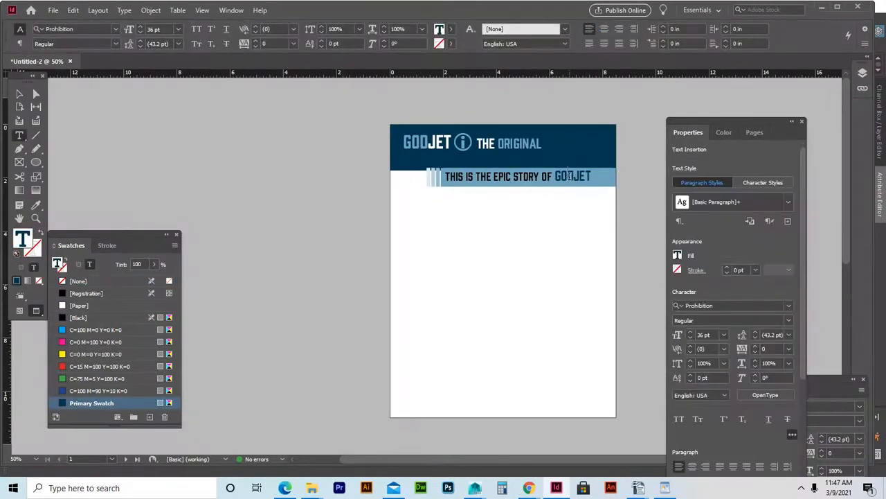
left_click_drag(594, 178, 159, 60)
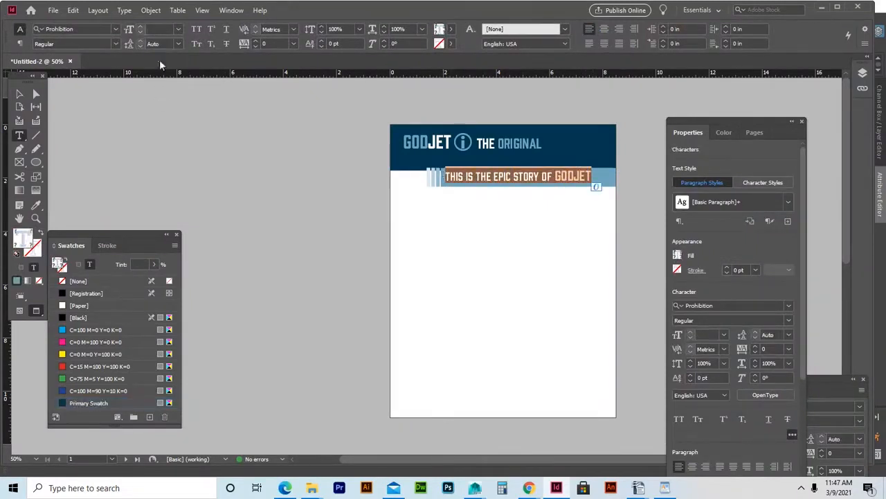
left_click(177, 32)
left_click(171, 149)
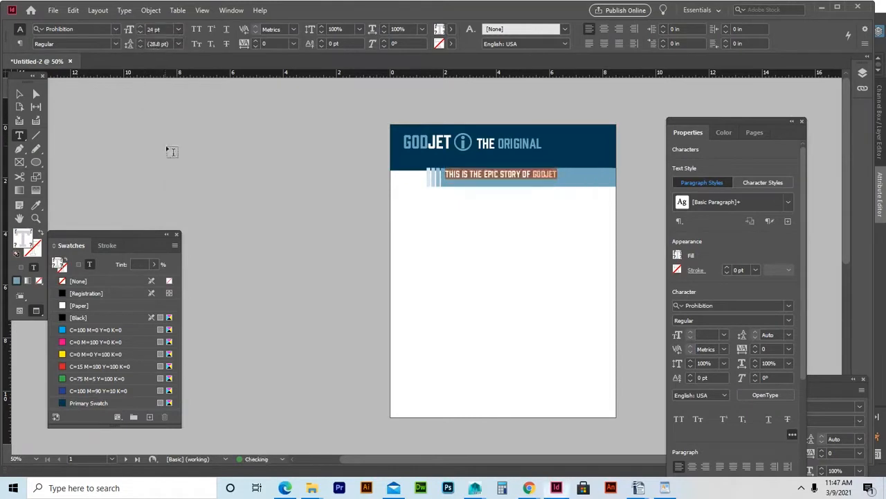
left_click(180, 28)
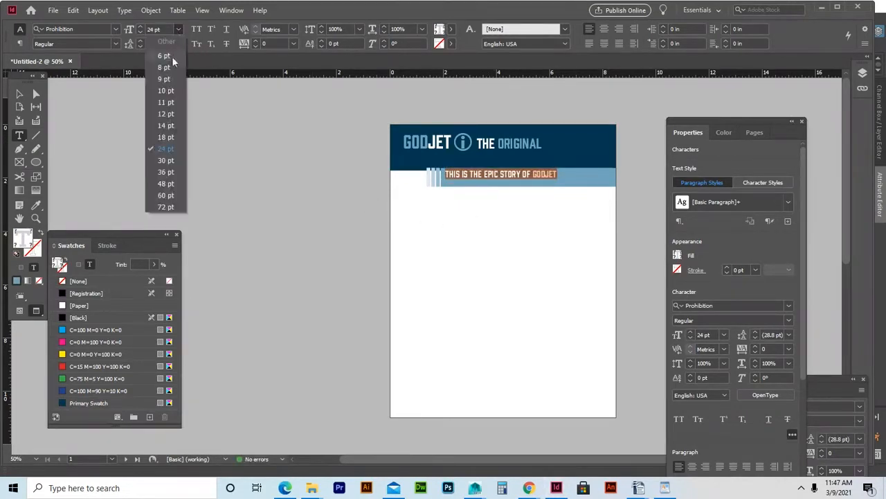
left_click(166, 160)
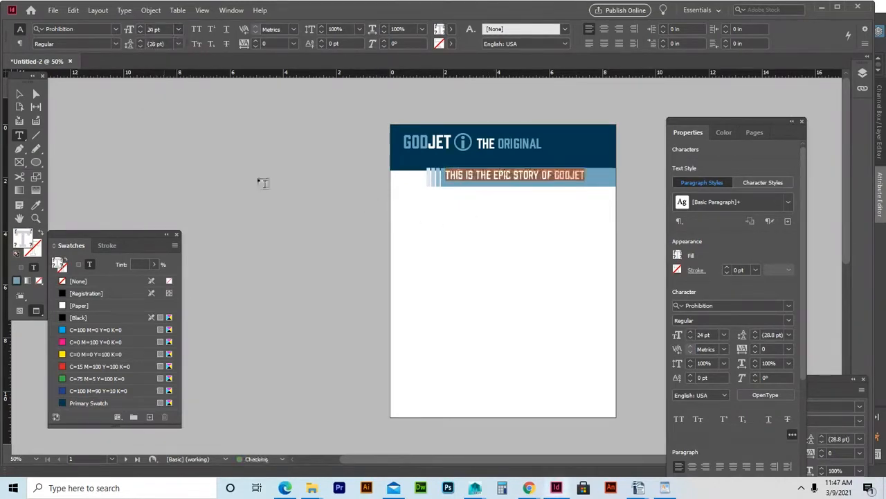
left_click(494, 176)
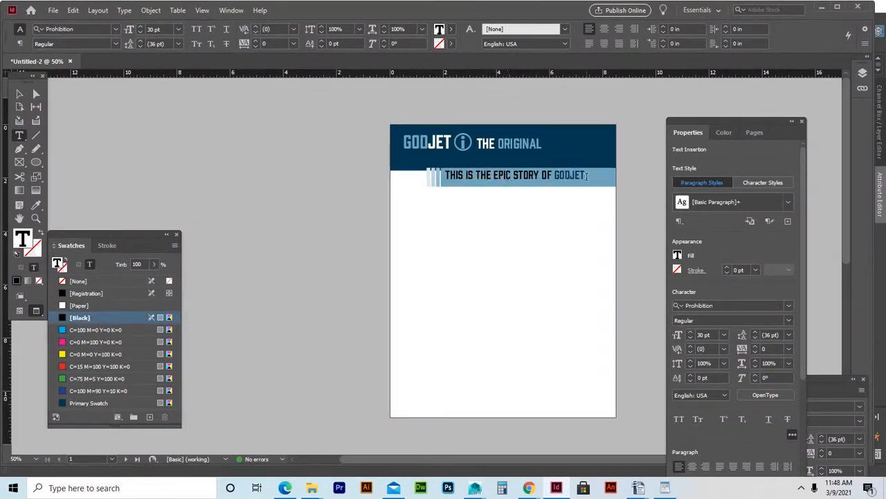
Set the tagline back to 24 pt and enlarge GODJET to 36 pt.
triple_click(479, 175)
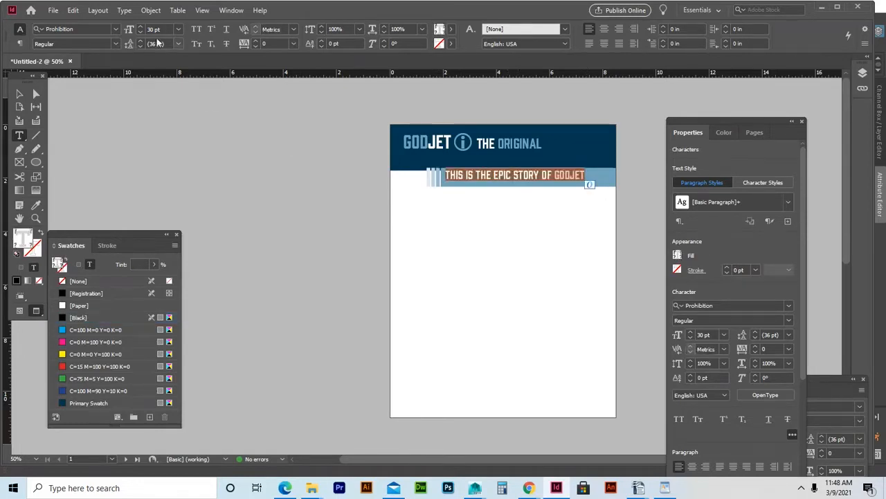
left_click(177, 29)
left_click(169, 151)
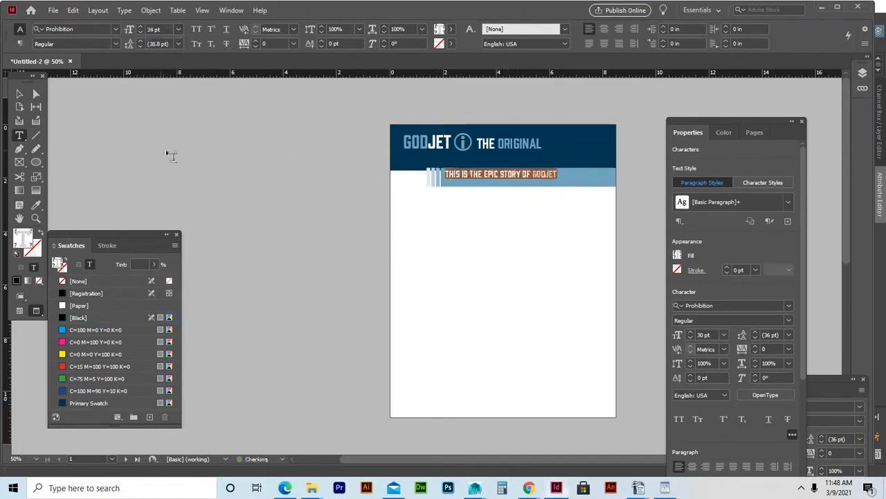
left_click_drag(558, 174, 533, 173)
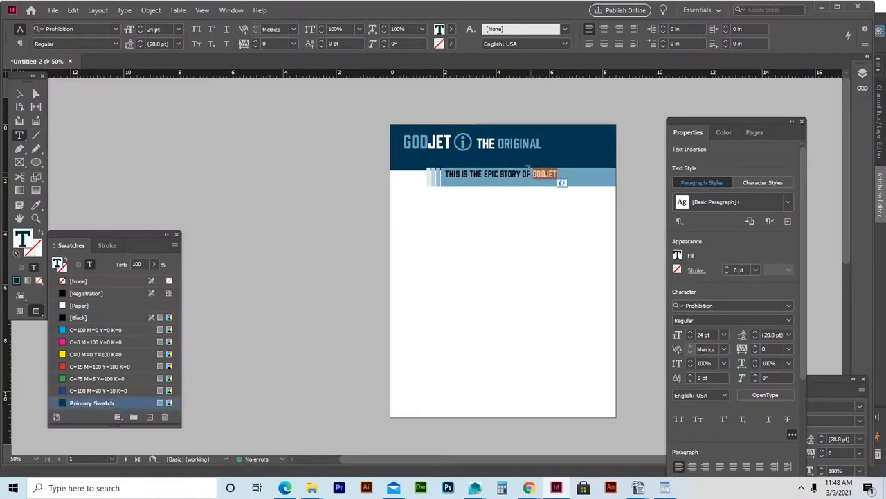
left_click(178, 29)
left_click(169, 177)
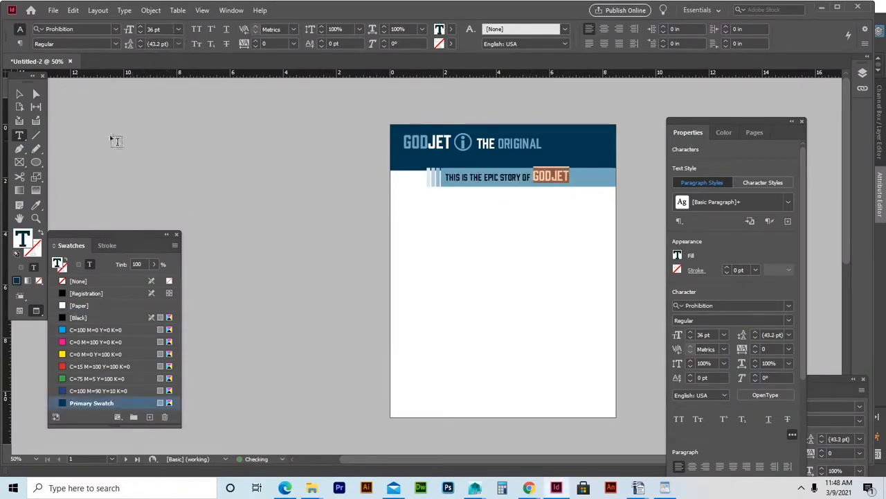
left_click(19, 94)
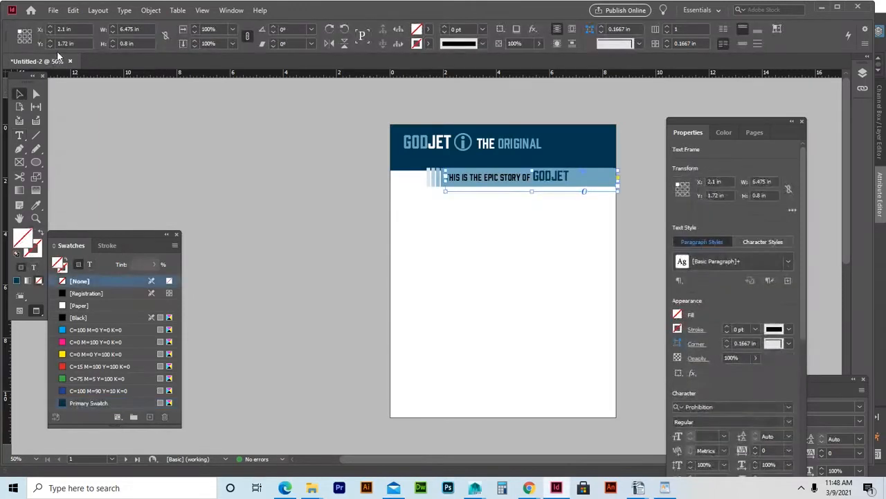
Shift the tagline frame to the left with arrow-key nudges.
key("Down")
key("Down")
key("Down")
key("Down")
key("Down")
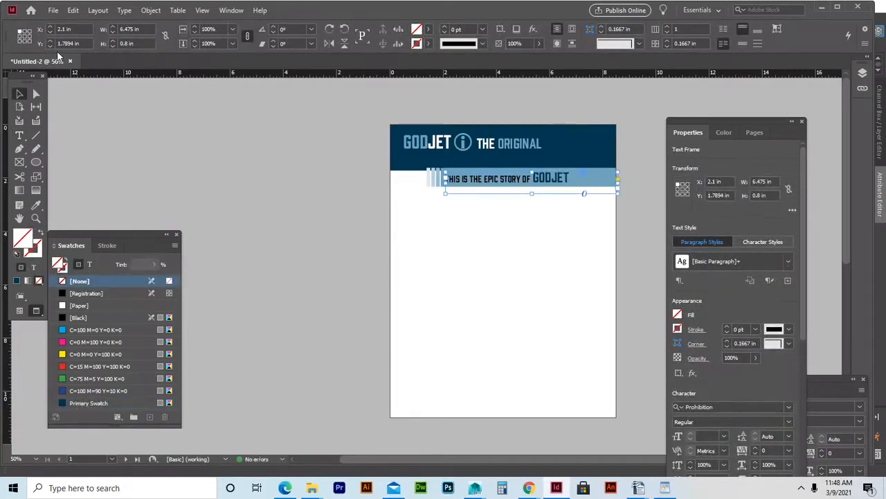
key("Right")
key("Right")
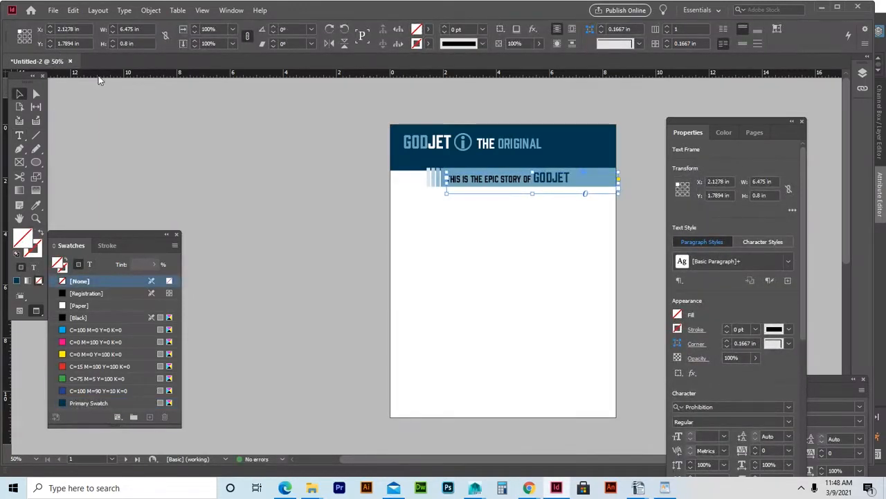
key("Left")
key("Left")
key("Left")
key("Left")
key("Left")
key("Left")
key("Left")
key("Left")
key("Left")
key("Left")
key("Left")
key("Left")
key("Left")
key("Left")
key("Left")
key("Left")
key("Left")
key("Left")
key("Left")
key("Left")
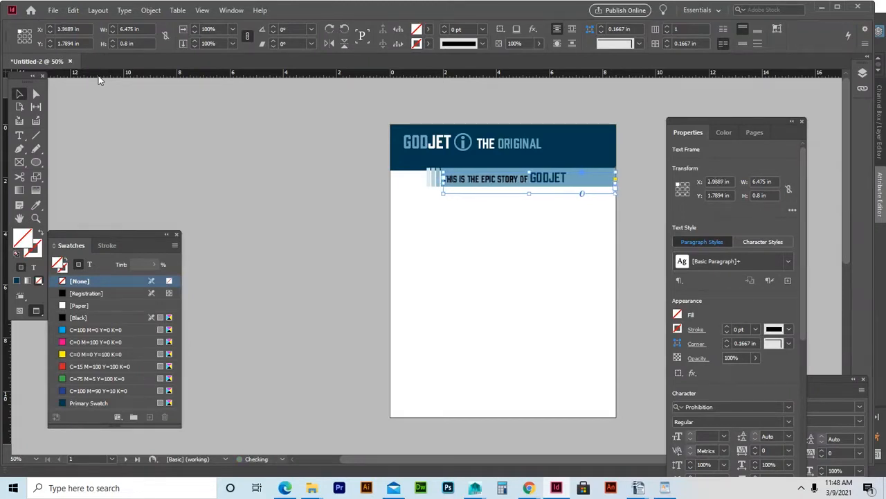
key("Left")
key("Left")
key("Left")
key("Left")
key("Left")
key("Left")
key("Left")
key("Left")
key("Left")
key("Left")
key("Left")
key("Left")
key("Left")
key("Left")
key("Left")
key("Left")
key("Left")
key("Left")
key("Left")
key("Left")
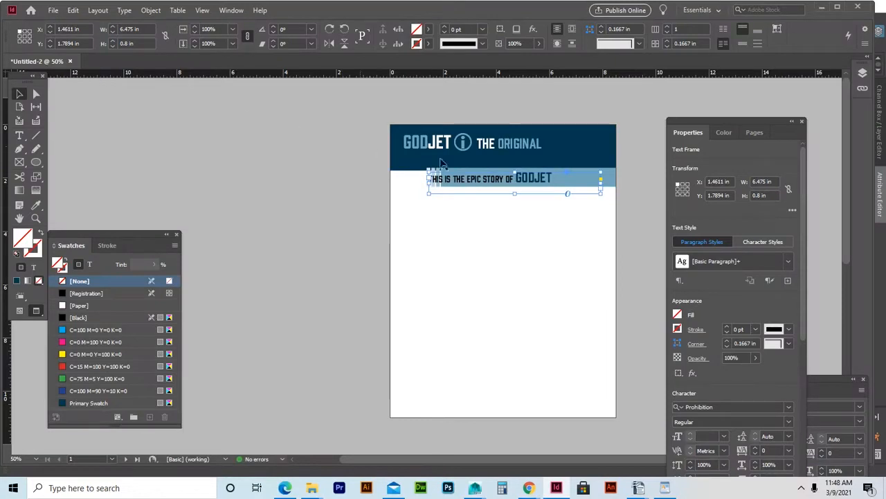
Right-align the tagline so it ends at the light blue bar's right edge.
triple_click(507, 180)
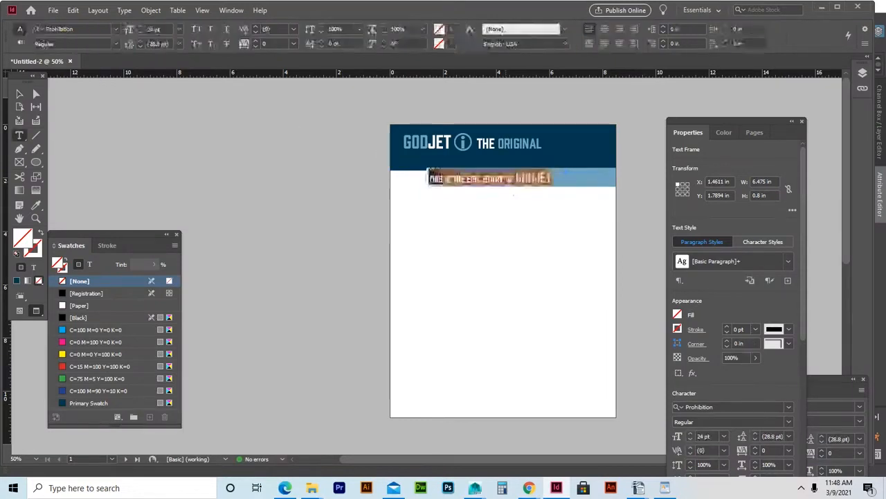
left_click(619, 29)
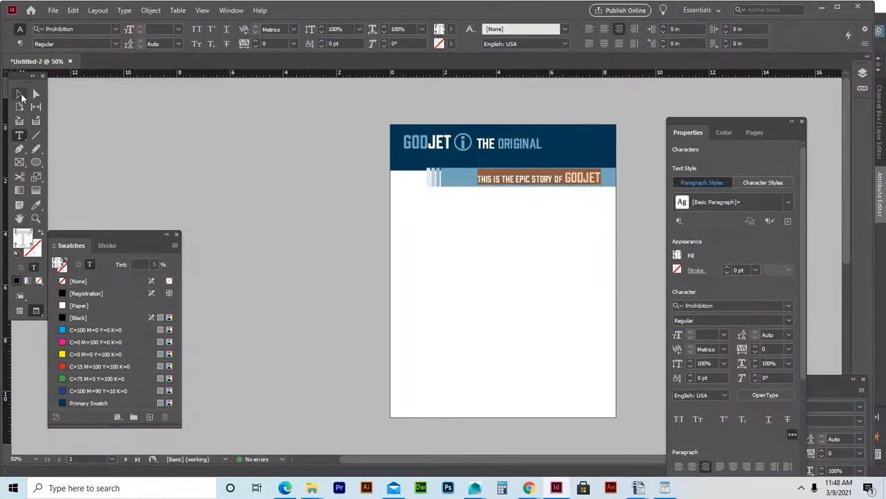
key("Escape")
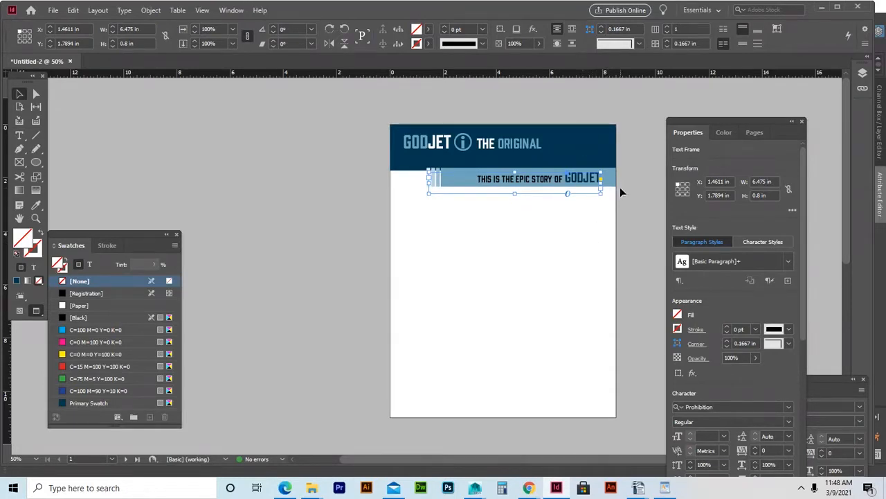
key("Up")
key("Up")
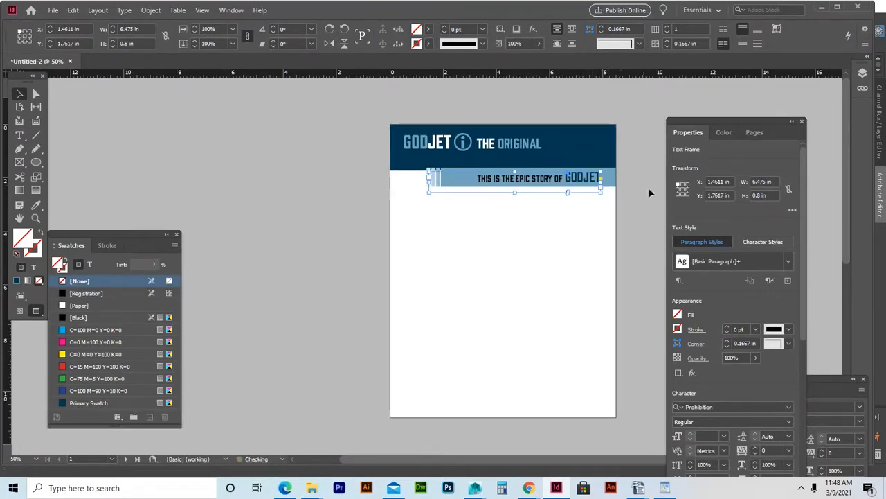
left_click(638, 209)
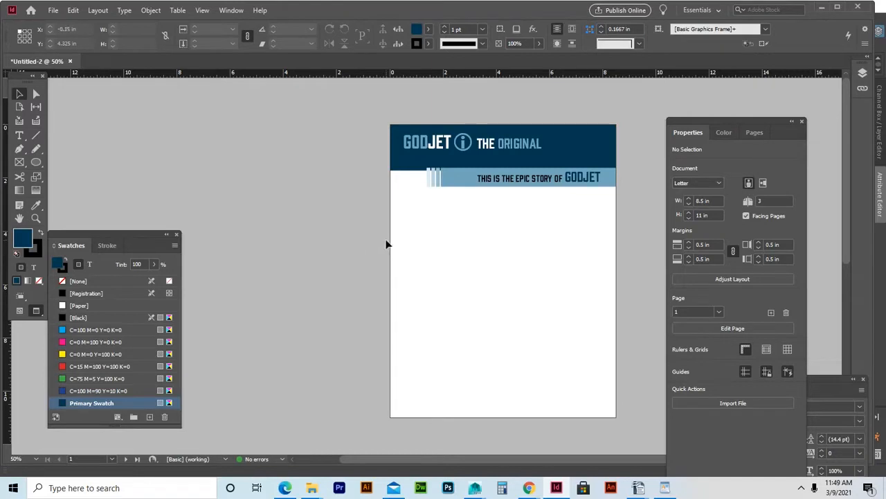
Alt-drag a copy of the tagline up into the navy header and colour it white with [Paper].
left_click(545, 189)
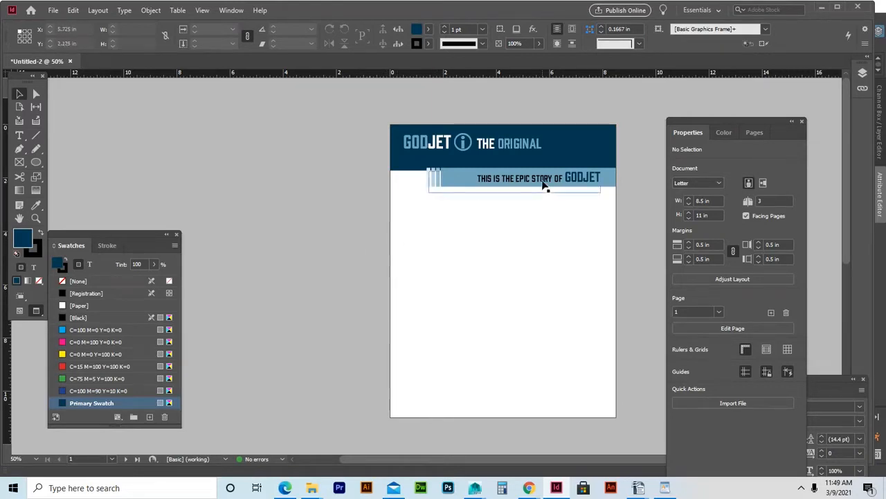
left_click_drag(545, 183, 546, 165)
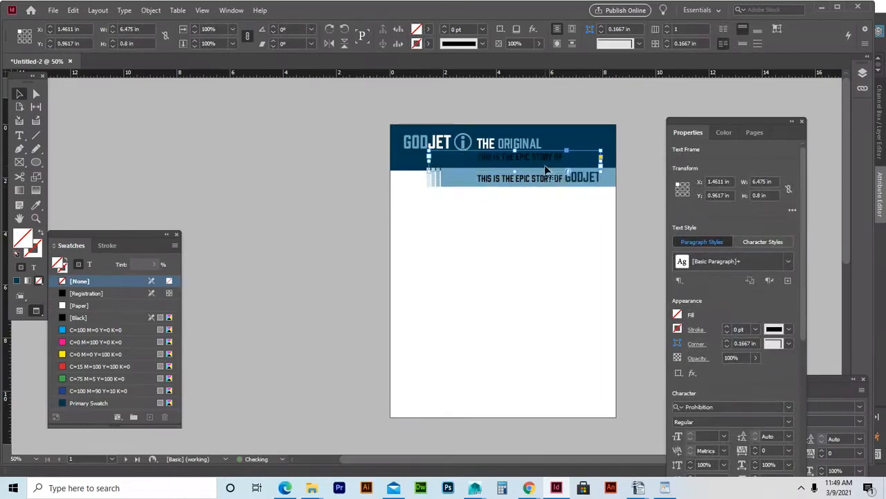
triple_click(548, 160)
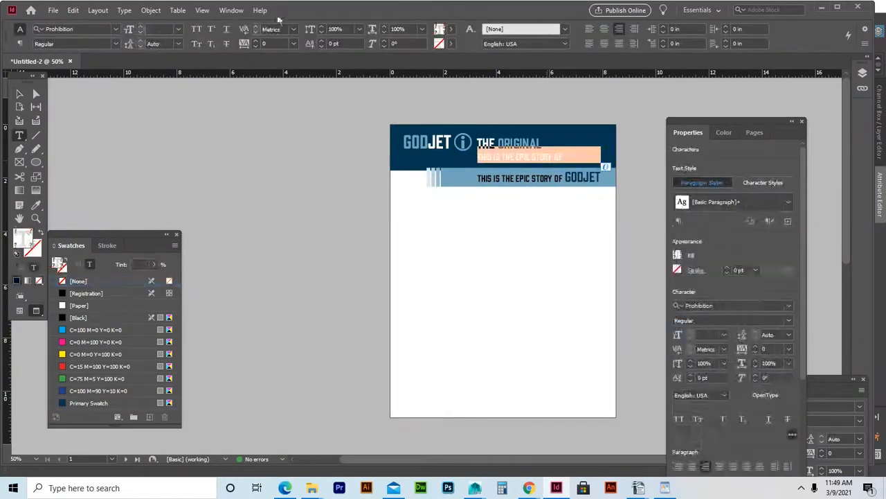
left_click(72, 307)
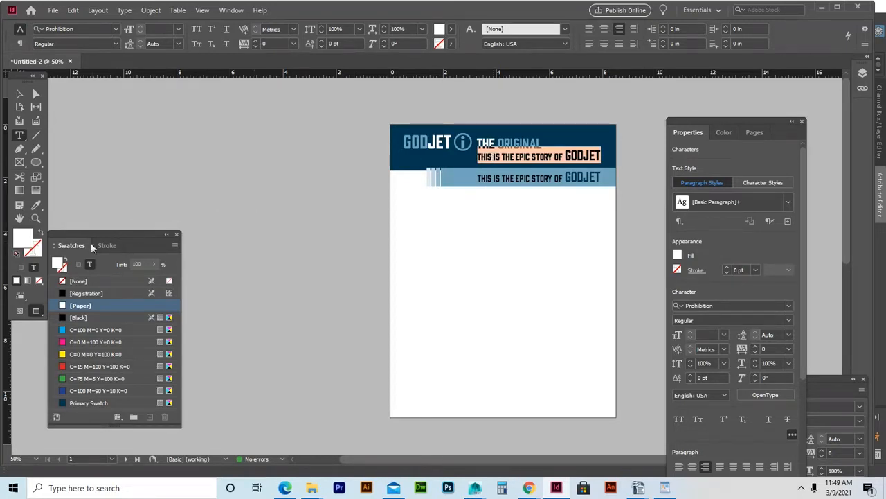
left_click(531, 156)
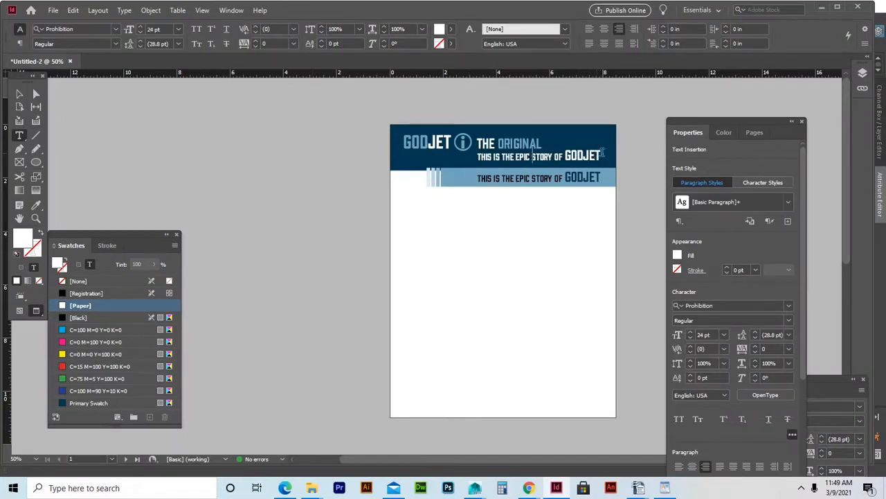
left_click_drag(600, 156, 474, 158)
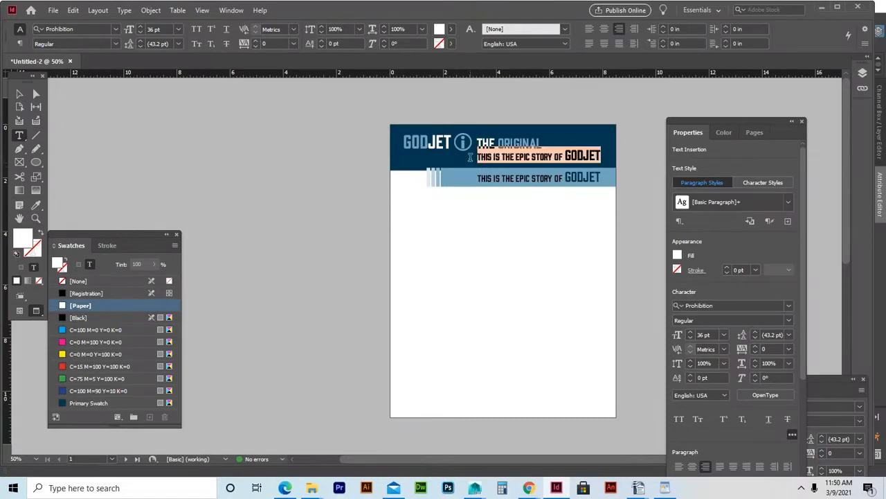
left_click(597, 250)
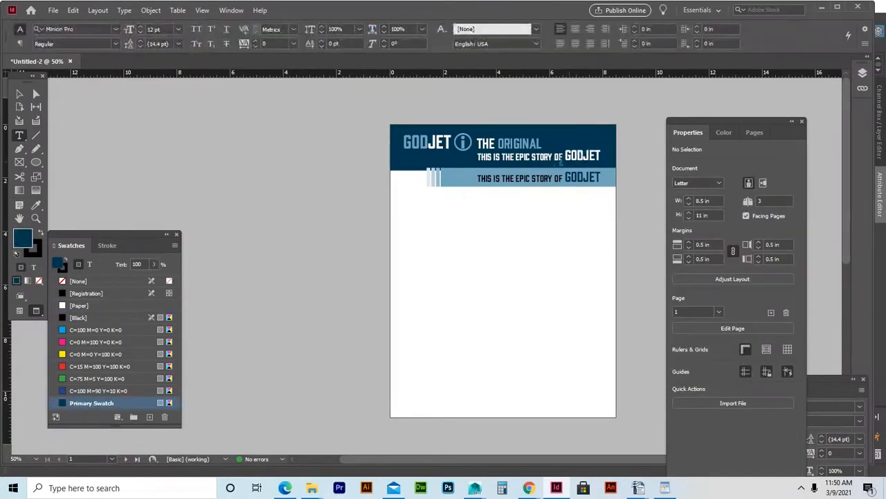
Replace the white header line's text with DON'T ASK, JUST BUY.
triple_click(555, 158)
type("D")
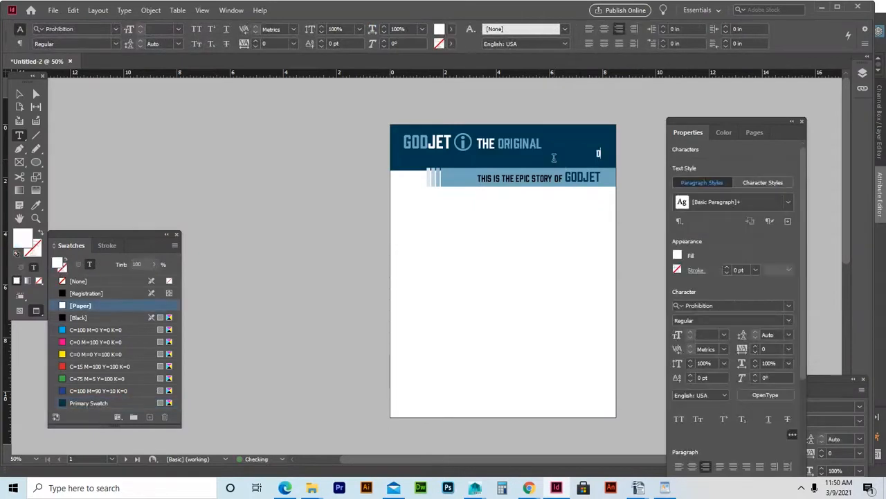
type("ON'T ASK")
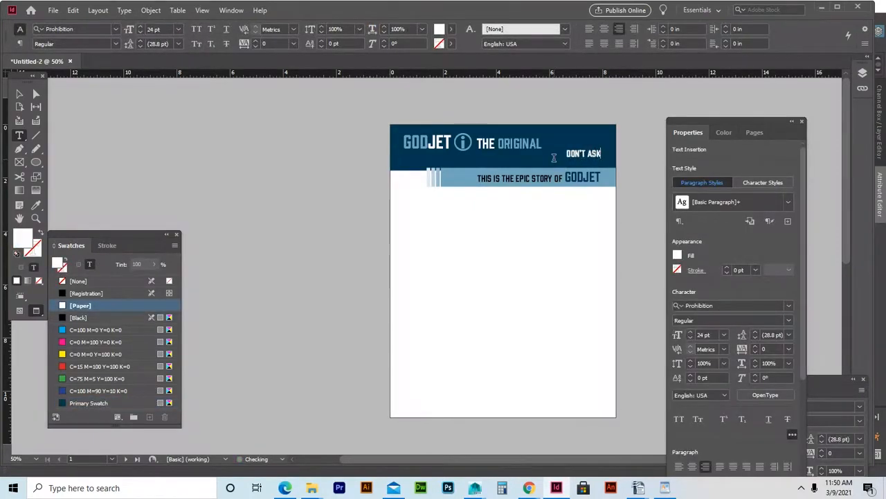
type(", JUST BUY")
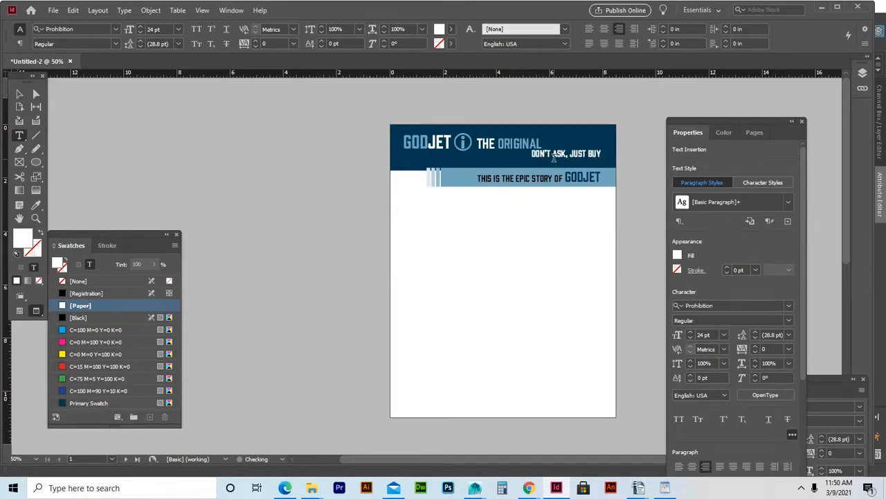
key("Escape")
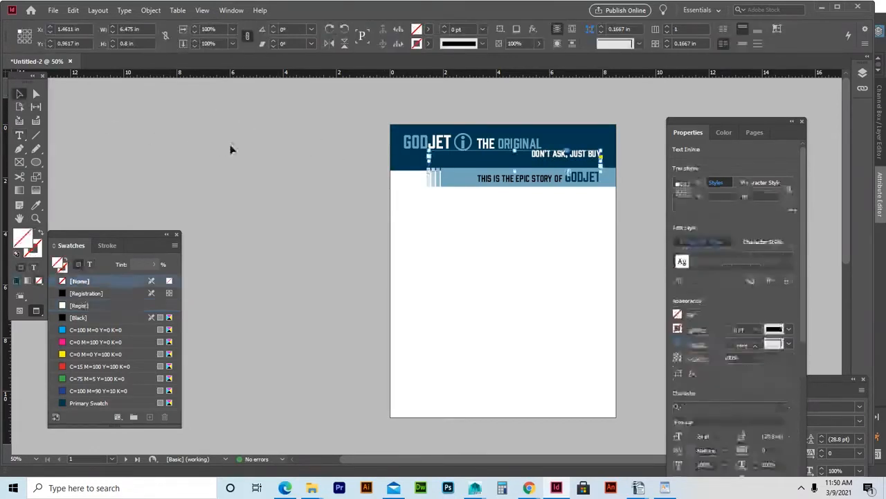
Shrink the slogan frame to fit and nudge it to the header's right, just above the bar.
left_click_drag(429, 170, 514, 160)
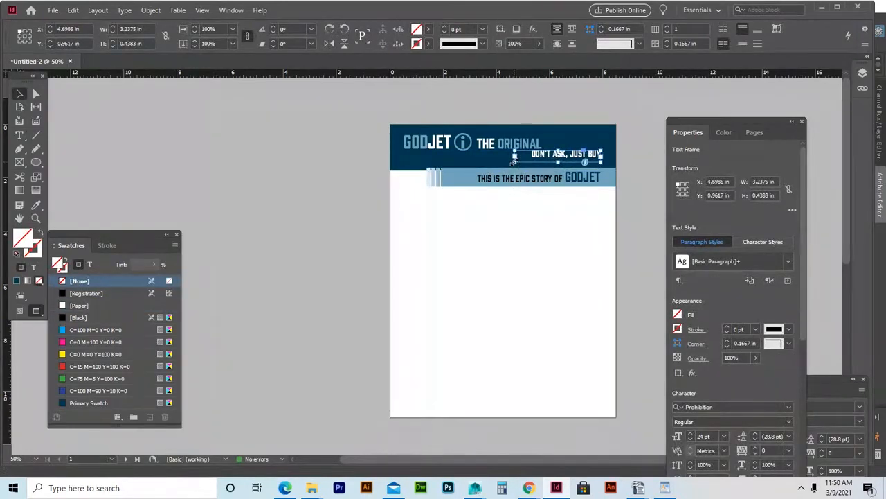
key("Down")
key("Down")
key("Down")
key("Down")
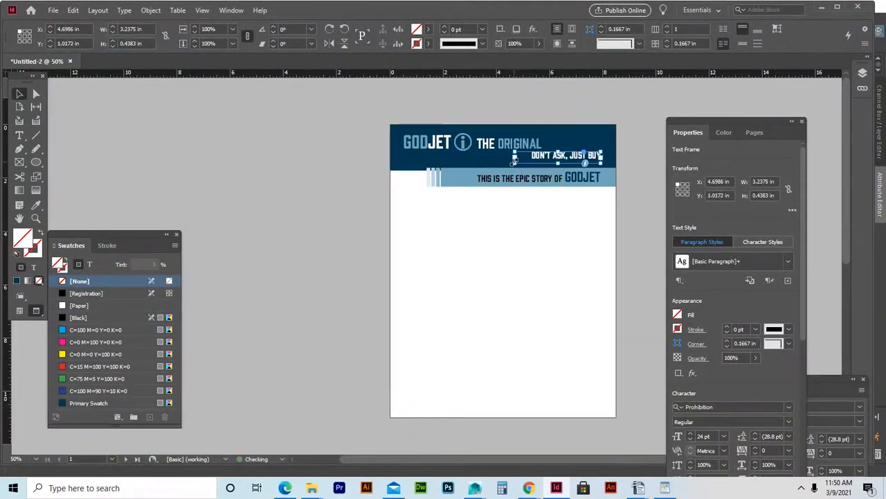
key("Down")
key("Down")
key("Down")
key("Down")
key("Down")
key("Down")
key("Down")
key("Down")
key("Down")
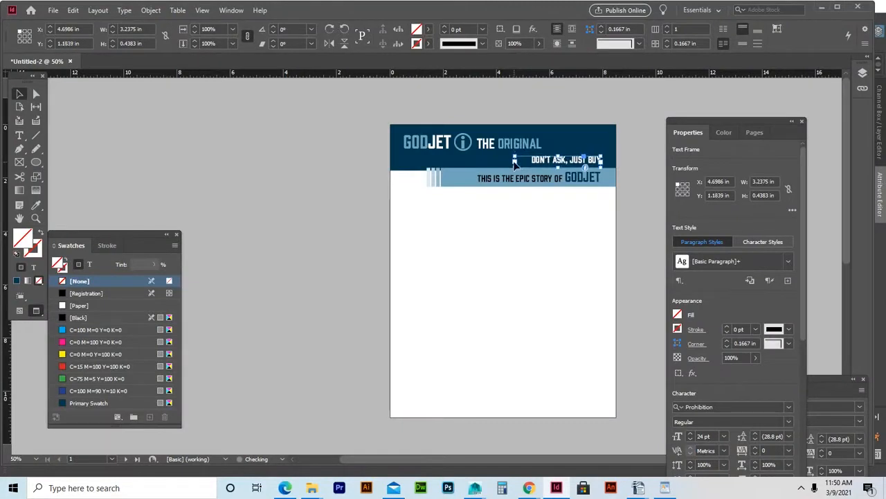
key("Left")
key("Left")
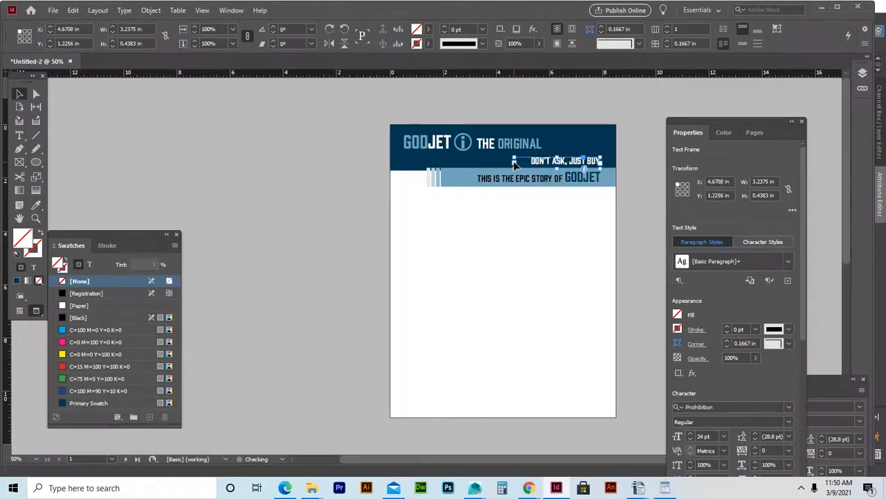
left_click(665, 99)
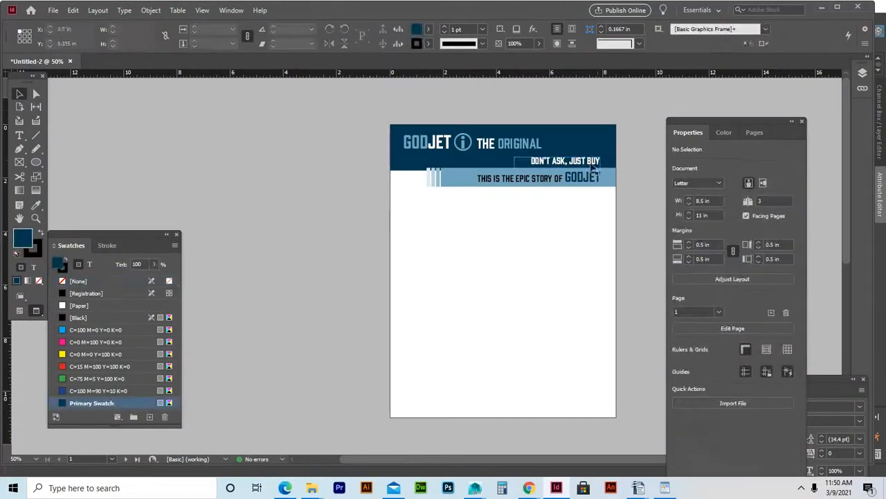
left_click(582, 164)
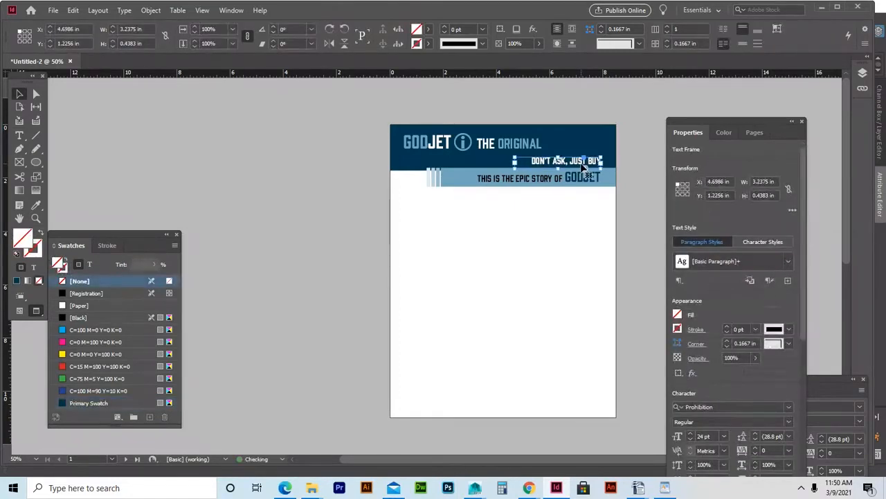
left_click(633, 134)
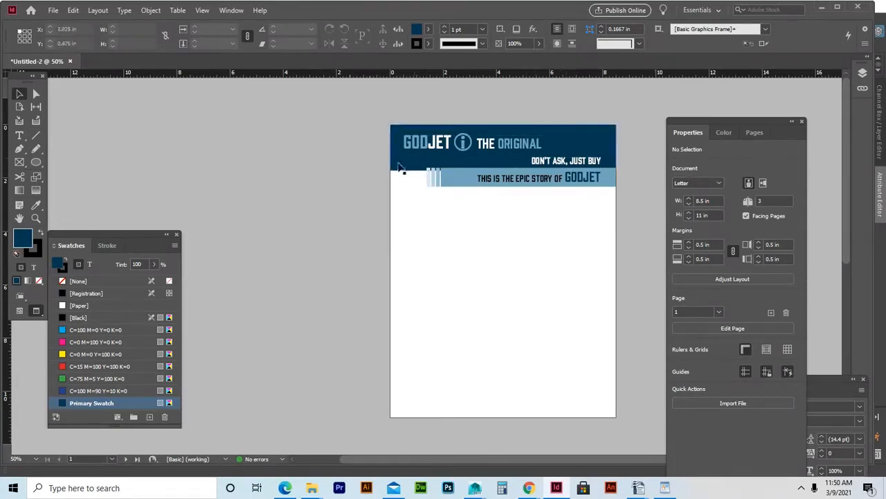
Draw a tall 3.05 × 9.55 in rectangle frame down the page's left edge below the header.
left_click(19, 162)
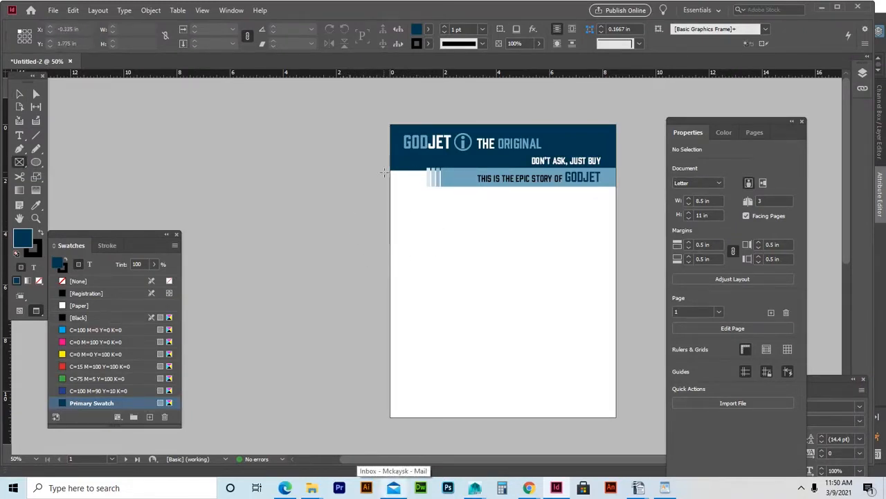
left_click_drag(384, 173, 466, 427)
left_click(24, 93)
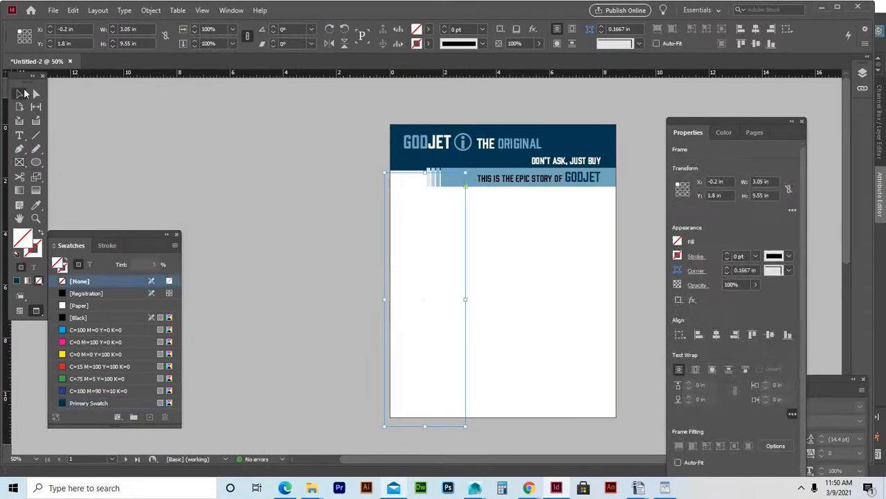
key("Up")
key("Up")
key("Up")
key("Up")
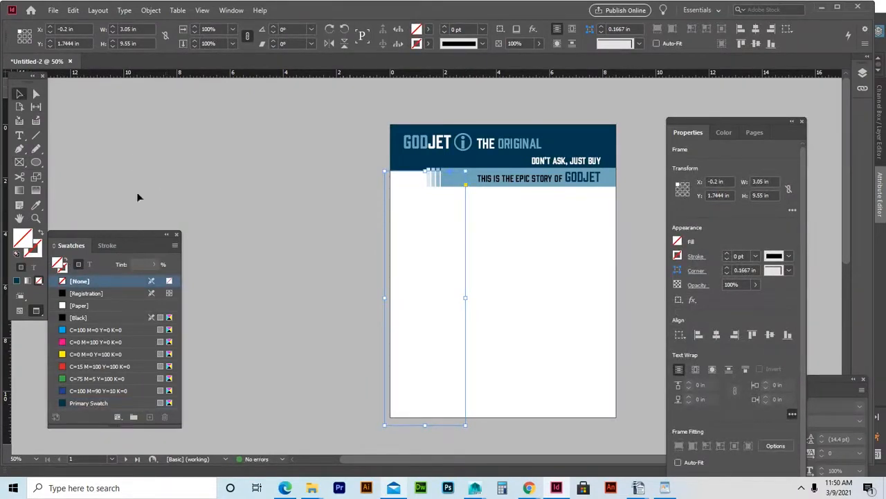
Fill the column with Primary Swatch at a 60% tint for a teal look.
left_click(86, 403)
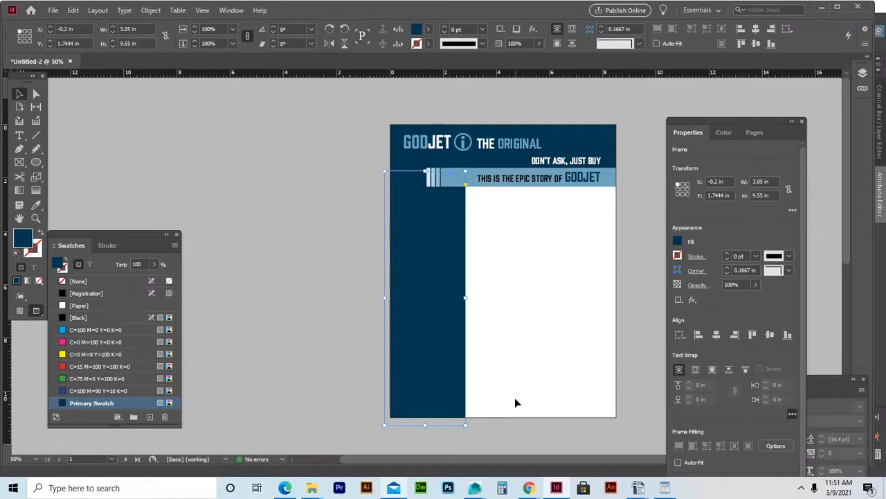
left_click(155, 265)
left_click_drag(156, 276, 134, 294)
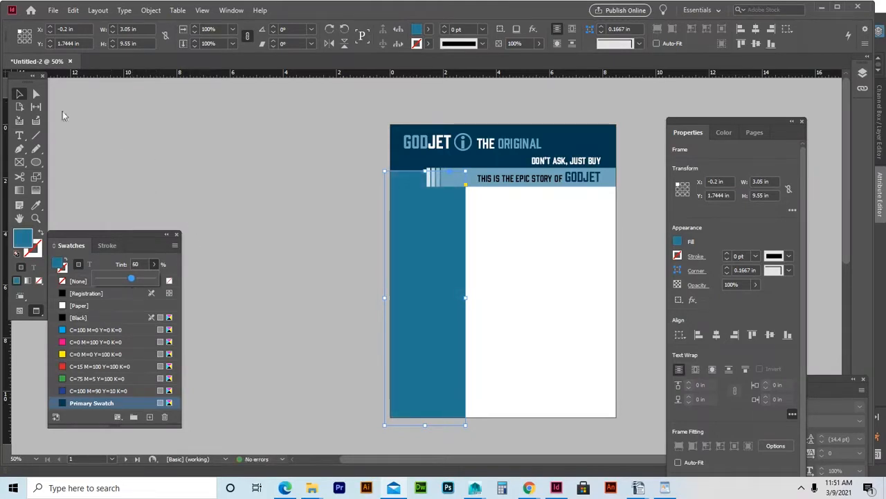
left_click(327, 209)
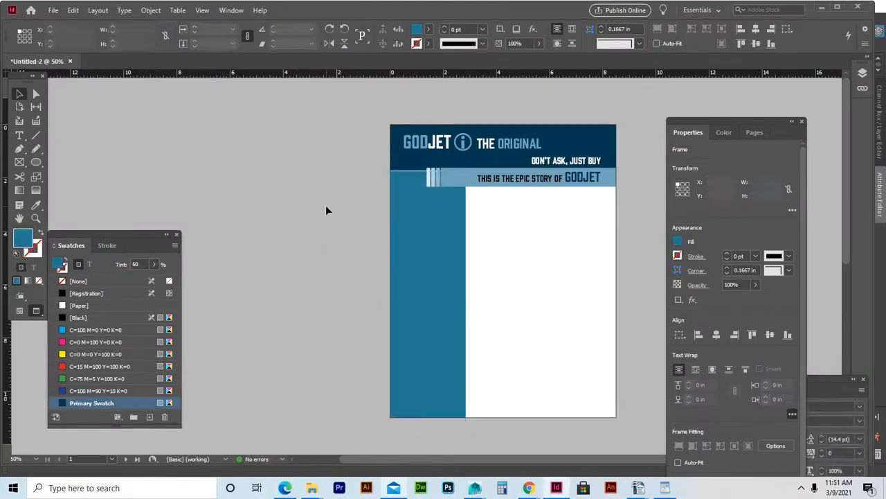
left_click(451, 253)
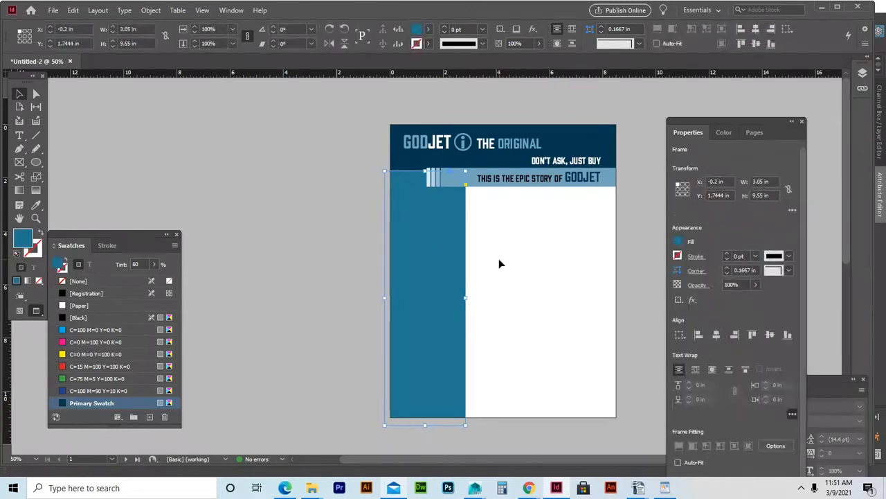
key("Up")
key("Up")
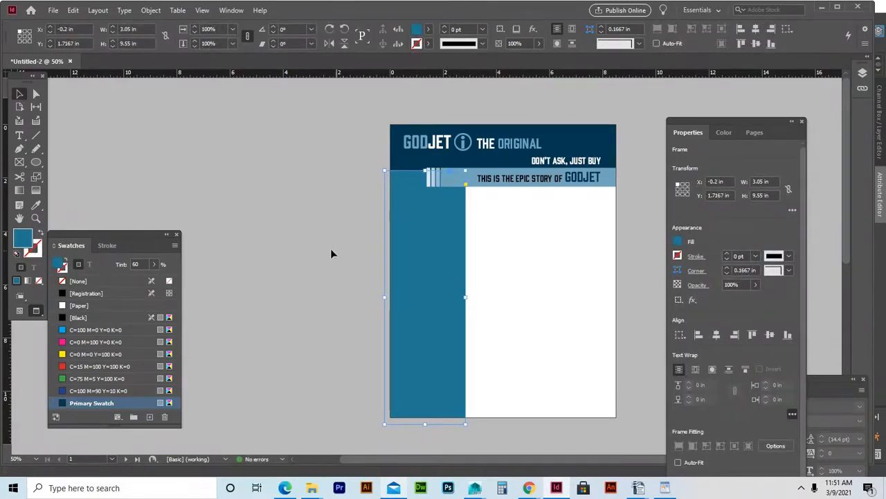
left_click(325, 252)
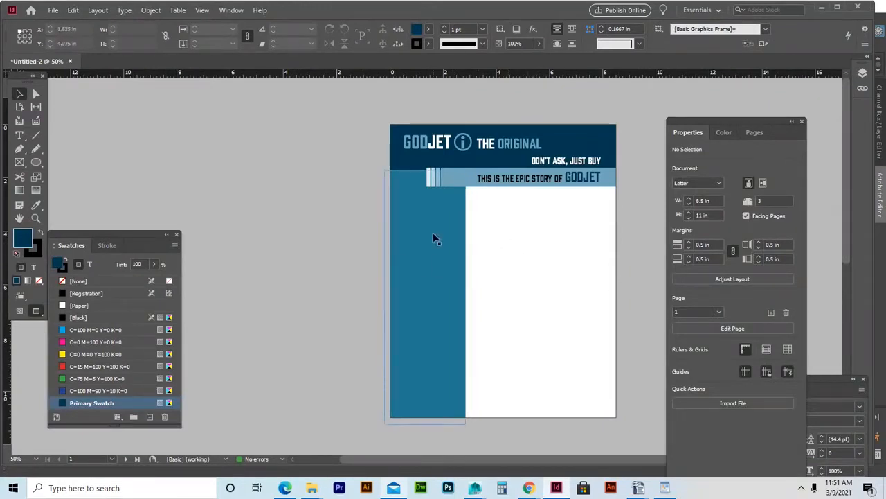
Alt-drag a copy of the epic story tagline into the white area beside the teal column.
left_click(20, 136)
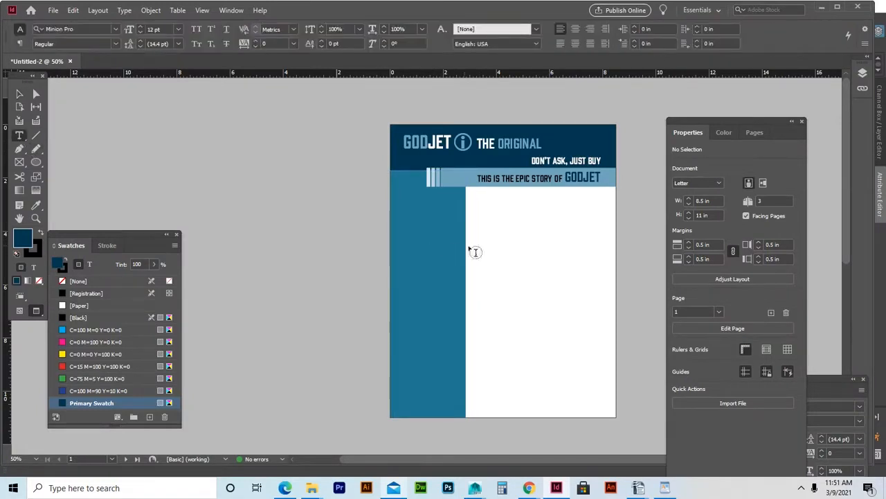
left_click_drag(473, 247, 582, 275)
key("Escape")
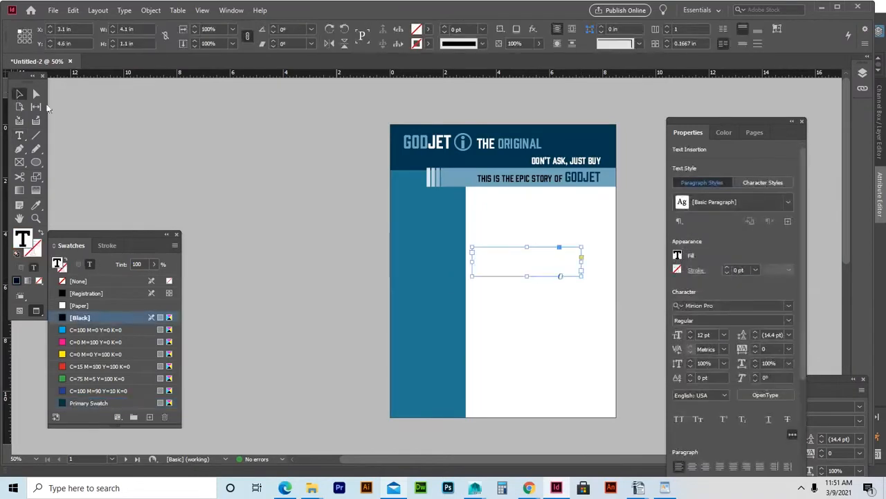
key("Delete")
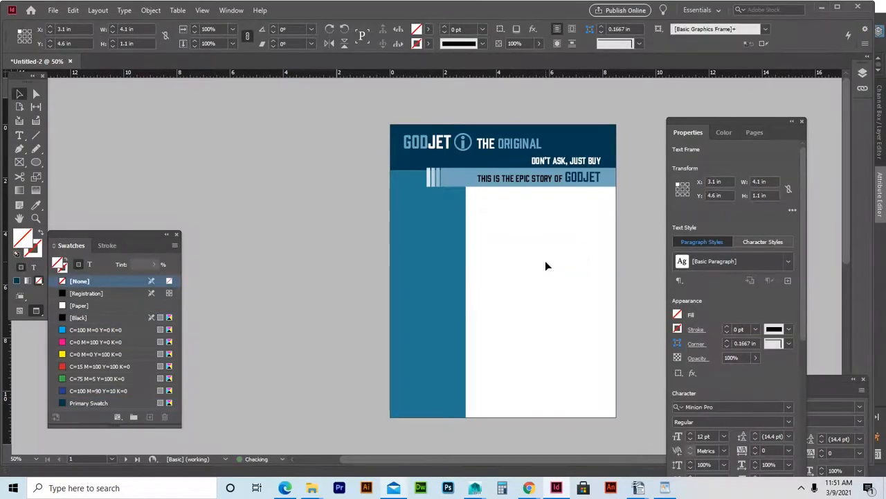
left_click(572, 181)
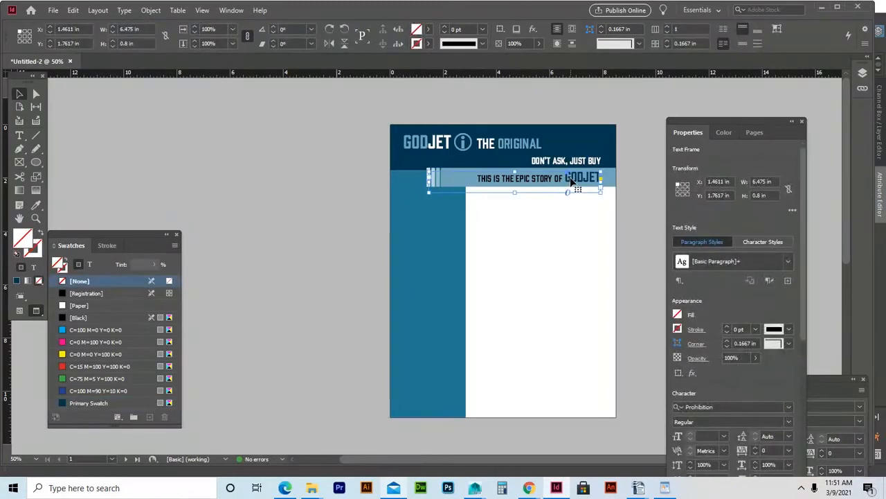
left_click_drag(572, 181, 570, 245)
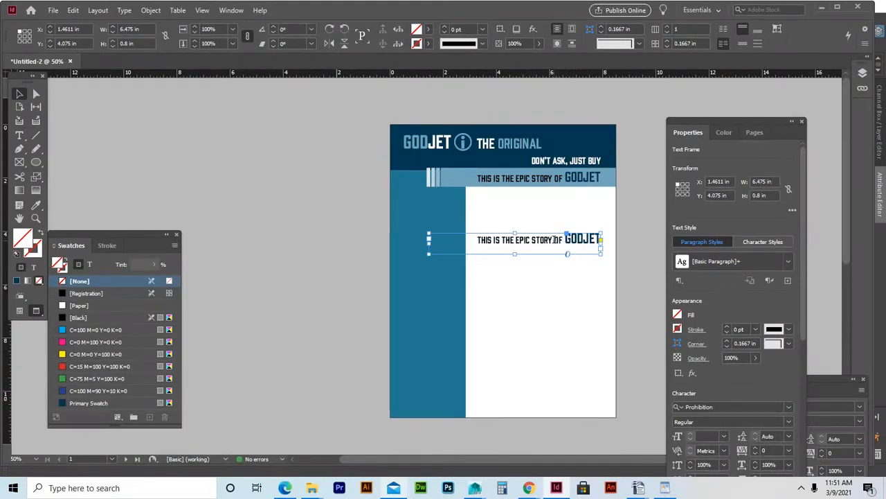
Rewrite the copied line to read THE WRENCH, replacing the story words and GODJET.
double_click(555, 239)
key("BackSpace")
key("BackSpace")
key("BackSpace")
key("BackSpace")
key("BackSpace")
key("BackSpace")
key("BackSpace")
key("BackSpace")
key("BackSpace")
key("BackSpace")
key("BackSpace")
key("BackSpace")
key("BackSpace")
key("BackSpace")
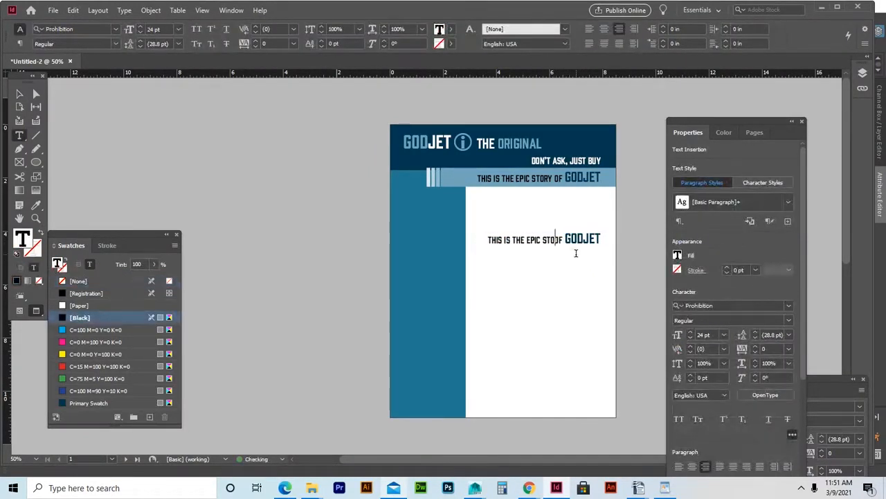
key("BackSpace")
key("BackSpace")
key("BackSpace")
key("BackSpace")
key("BackSpace")
key("BackSpace")
key("BackSpace")
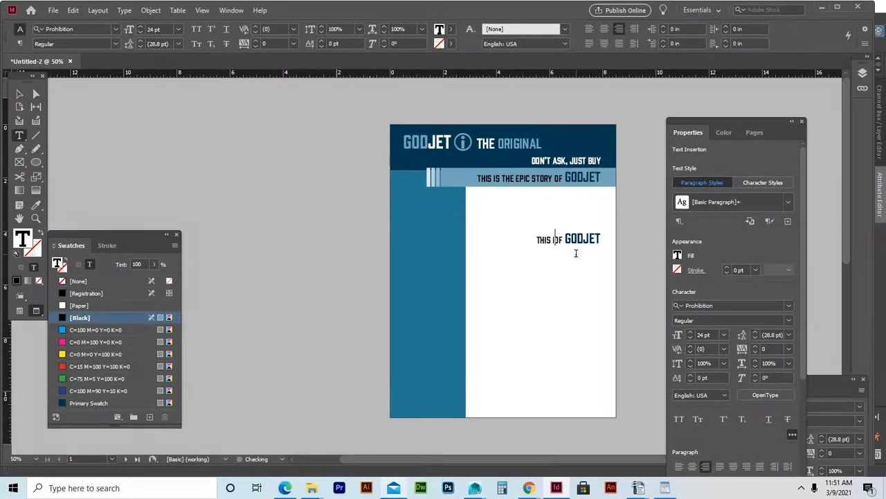
key("BackSpace")
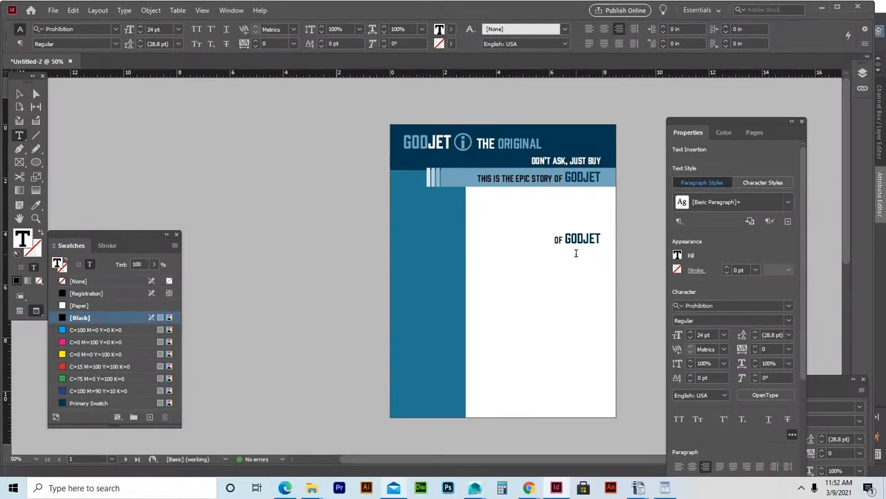
type("THE")
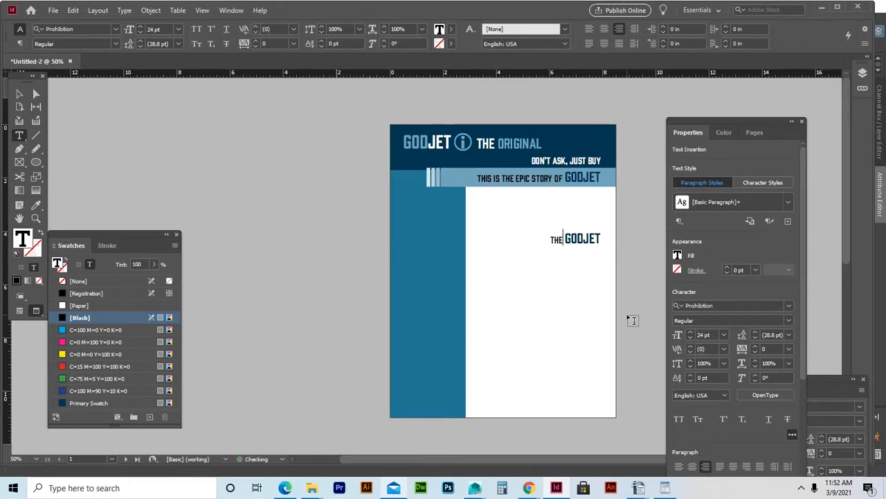
left_click_drag(597, 244, 563, 241)
type("WRENCH")
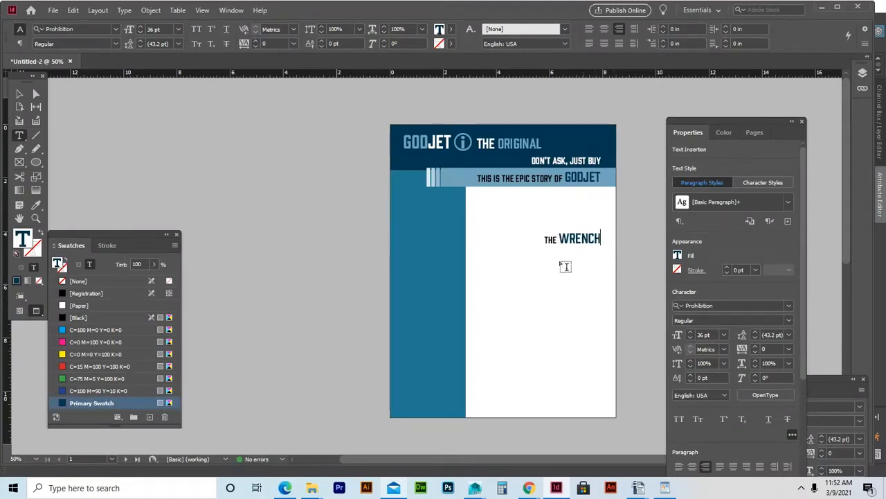
left_click(558, 240)
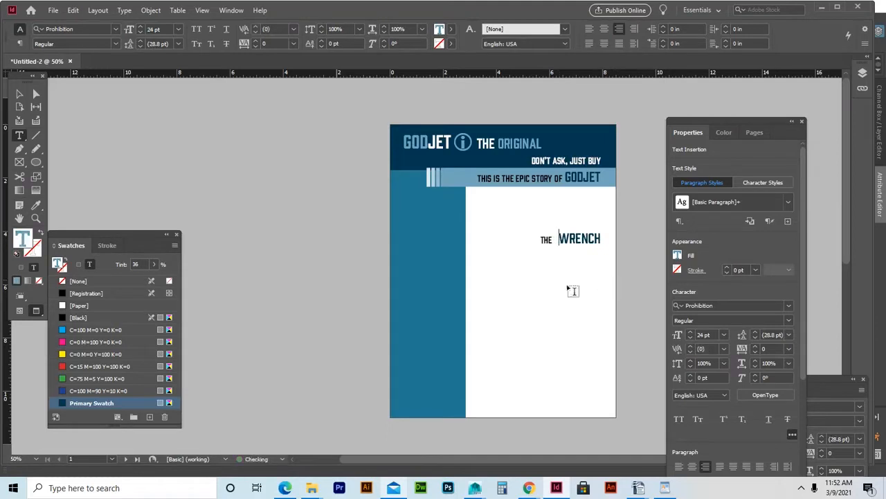
left_click(20, 93)
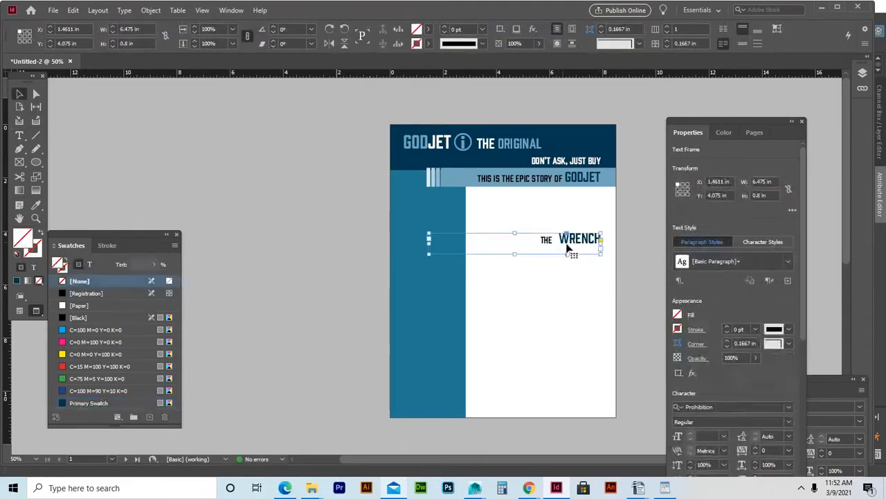
Narrow THE WRENCH frame to 2.625 × 0.7 in and place it under the bar at the sidebar's edge.
left_click_drag(572, 240, 549, 231)
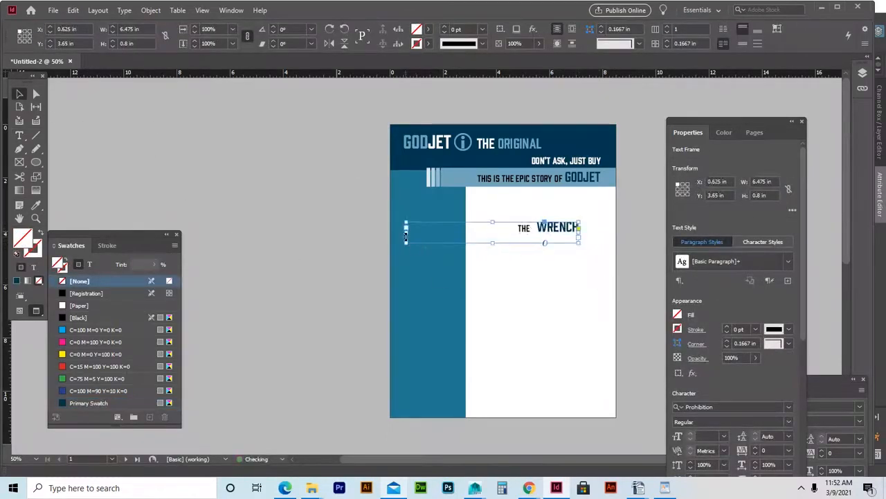
left_click_drag(406, 233, 507, 241)
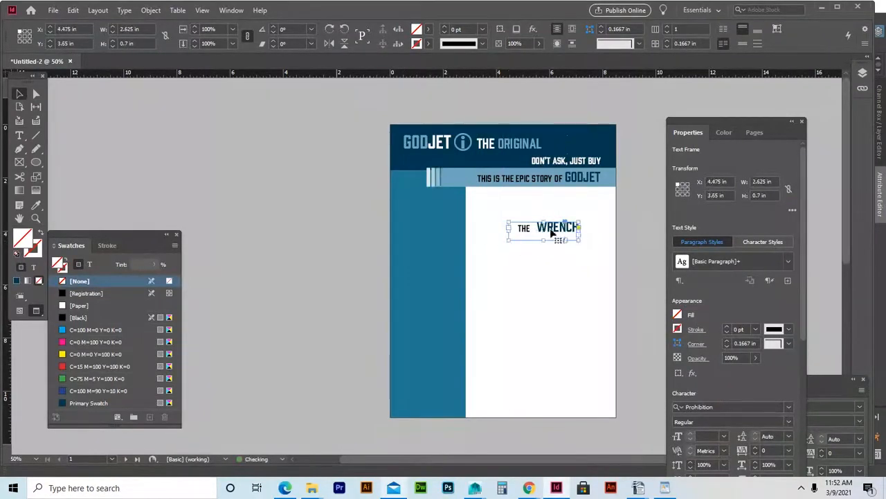
left_click_drag(561, 234, 487, 207)
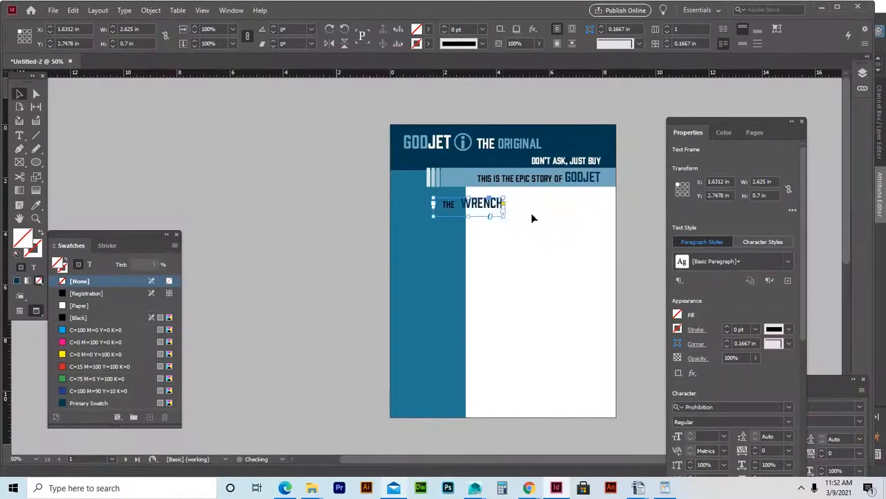
key("Right")
key("Right")
key("Right")
key("Right")
key("Right")
key("Right")
key("Right")
key("Right")
key("Right")
key("Right")
key("Right")
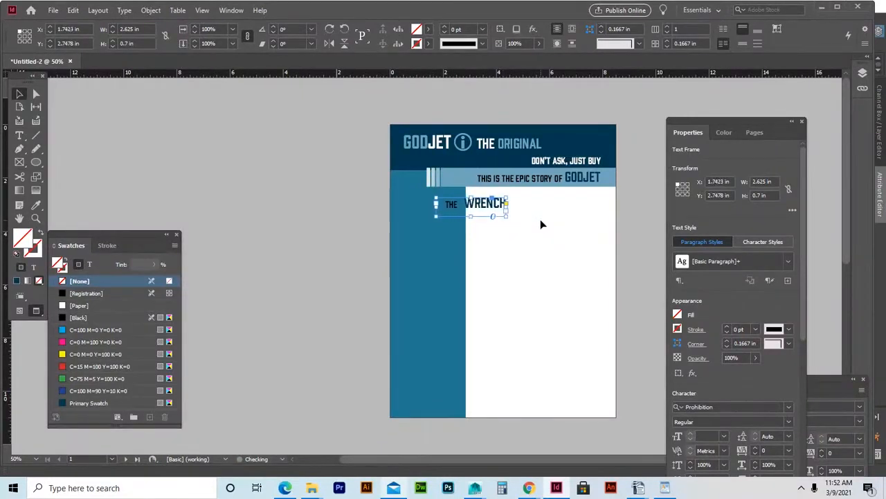
key("Right")
key("Right")
key("Right")
key("Right")
key("Right")
key("Right")
key("Right")
key("Right")
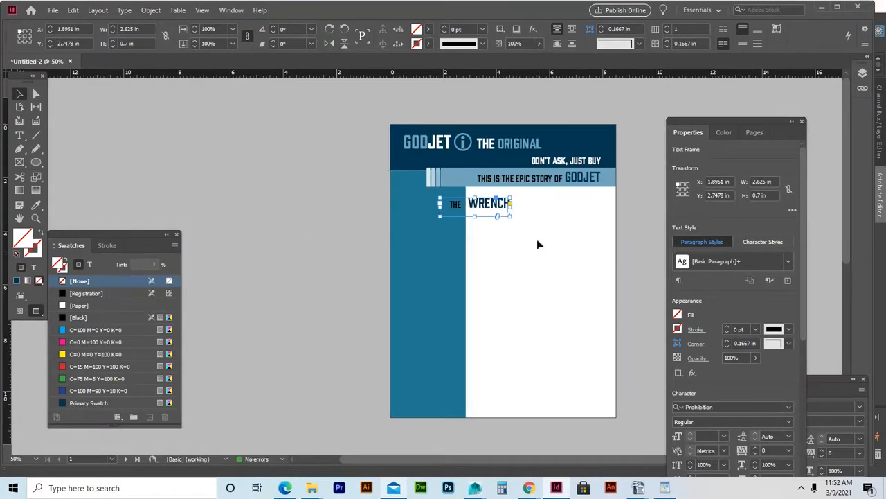
Set THE to 30 pt and WRENCH to 48 pt from the font size menu.
double_click(463, 205)
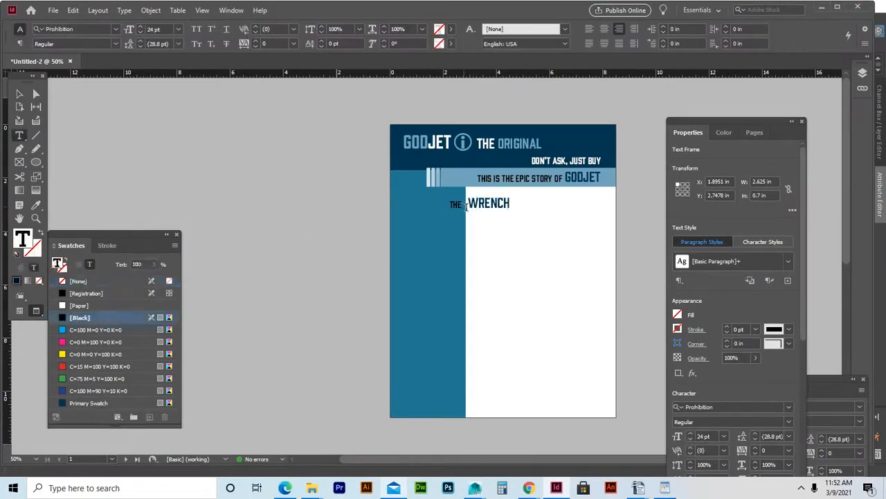
left_click_drag(462, 205, 441, 203)
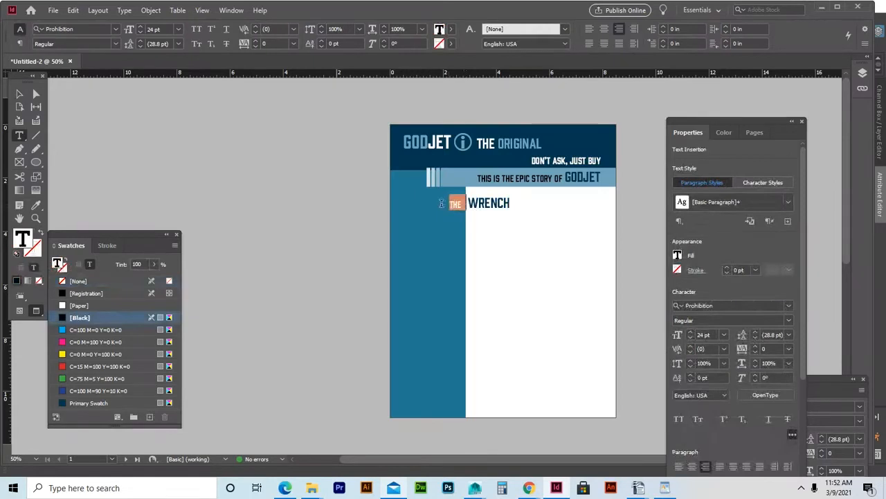
left_click(179, 29)
left_click(159, 153)
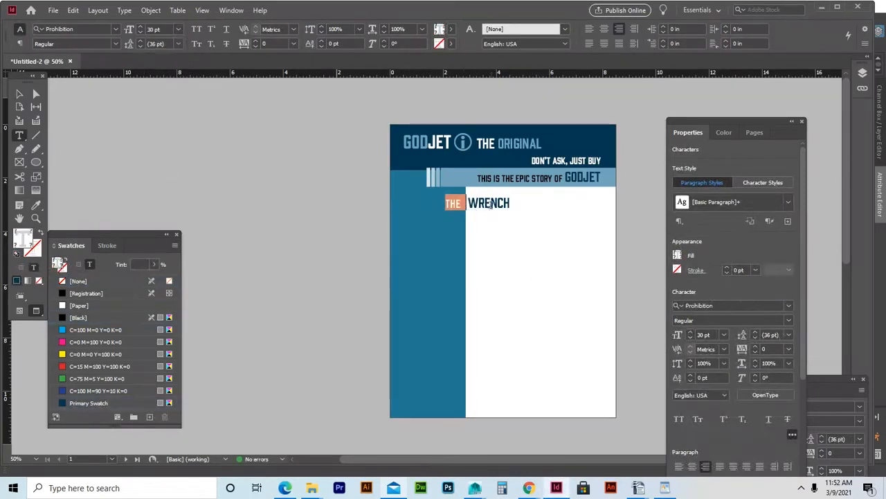
left_click(509, 206)
left_click_drag(511, 203, 468, 203)
left_click(178, 29)
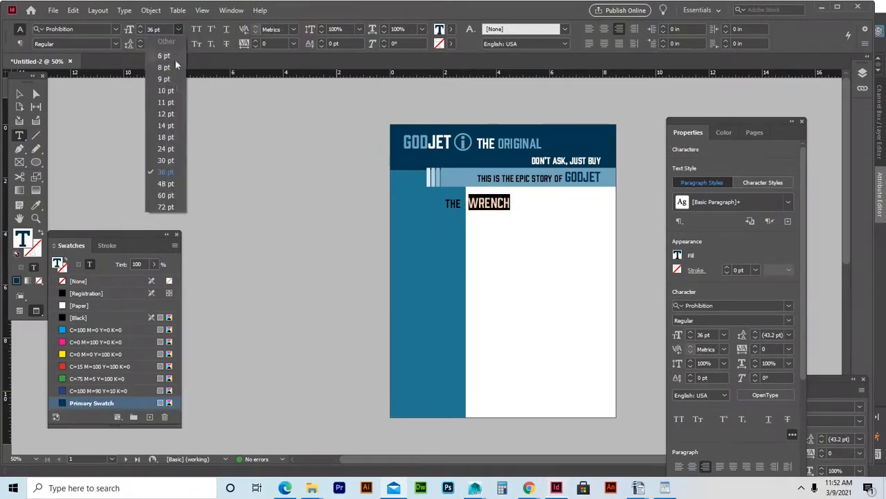
left_click(162, 181)
key("BackSpace")
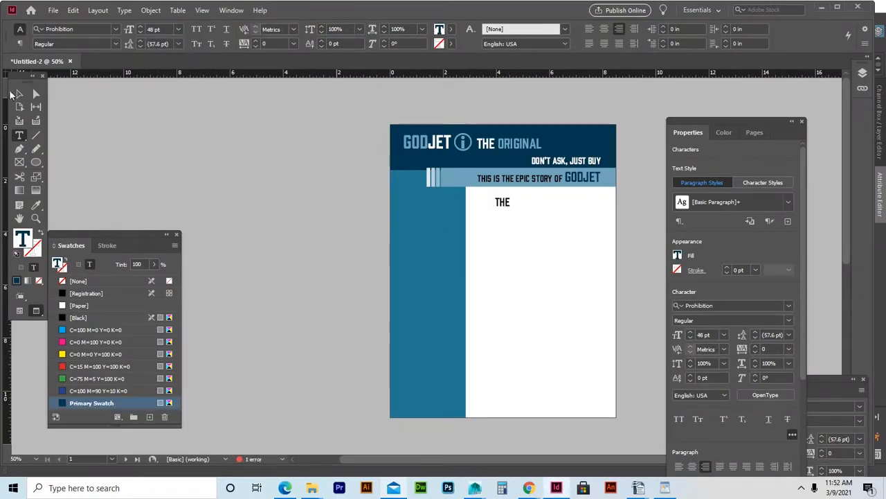
key("Escape")
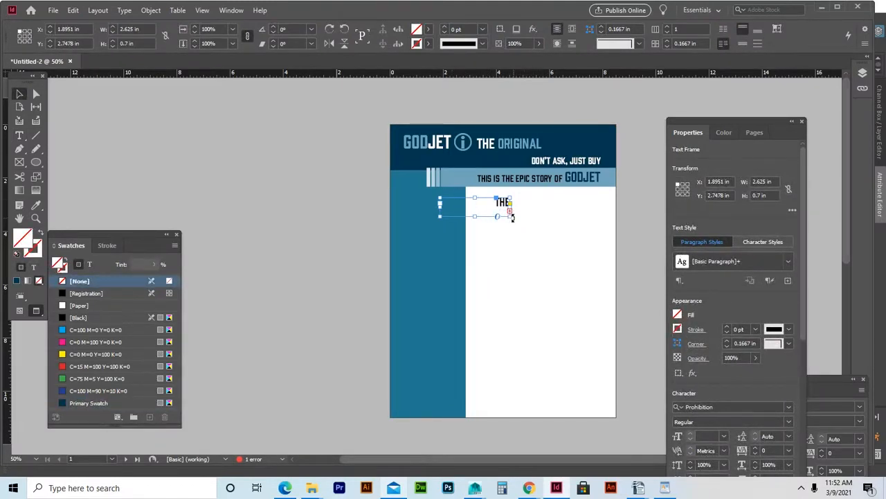
Enlarge the heading frame to 3.43 × 1.10 in so WRENCH shows, nudged just below the bar.
left_click_drag(510, 217, 531, 227)
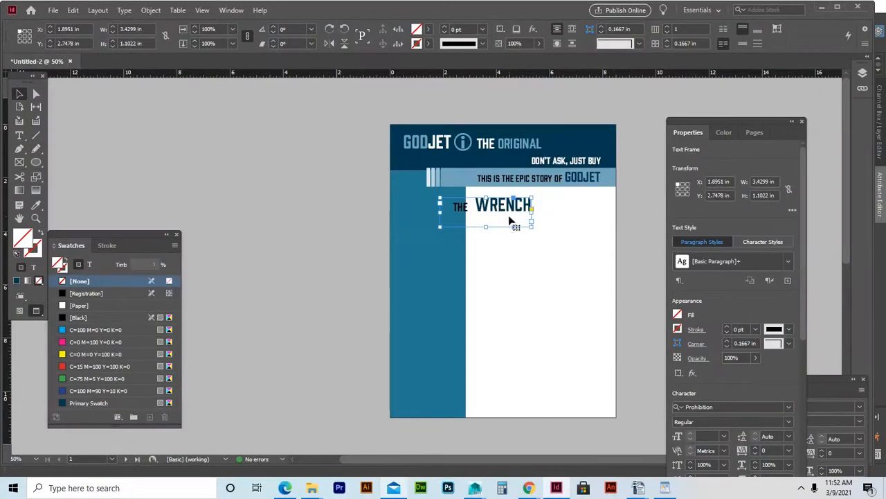
left_click_drag(518, 212, 501, 198)
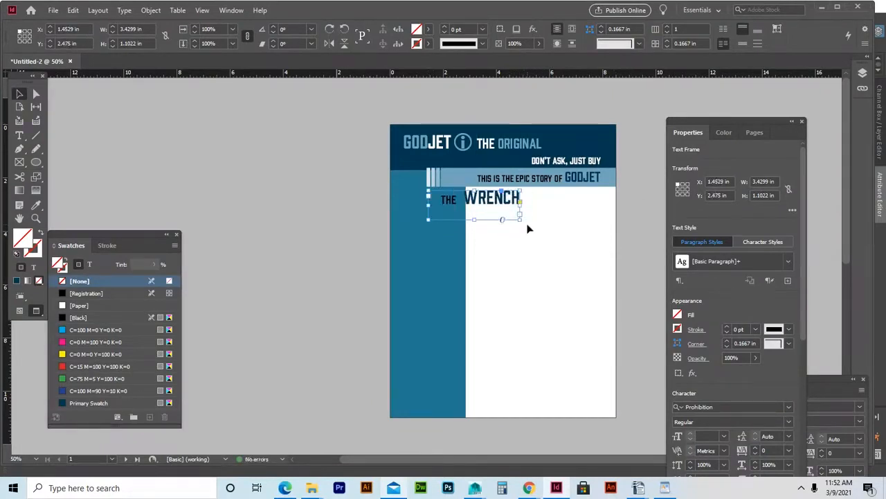
key("Right")
key("Right")
key("Right")
key("Right")
key("Right")
key("Right")
key("Right")
key("Right")
key("Right")
key("Right")
key("Right")
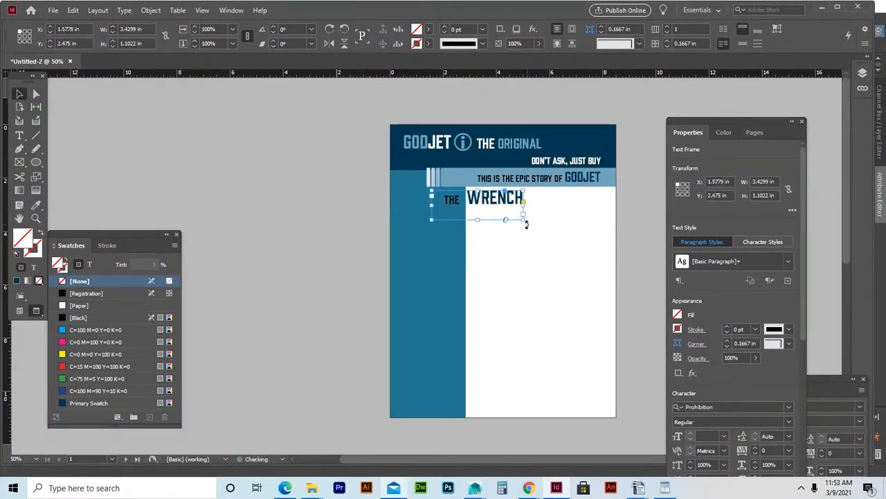
key("Right")
key("Down")
key("Down")
key("Down")
key("Down")
key("Down")
key("Down")
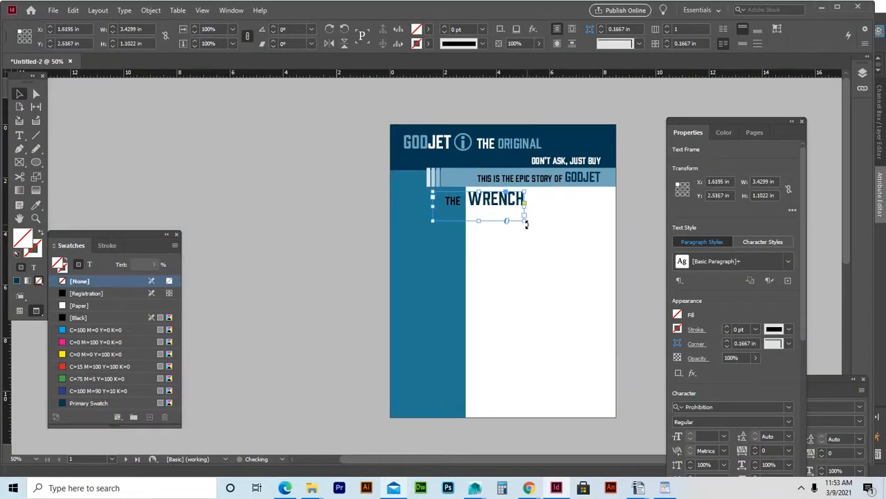
key("Right")
key("Down")
key("Down")
key("Down")
key("Down")
key("Down")
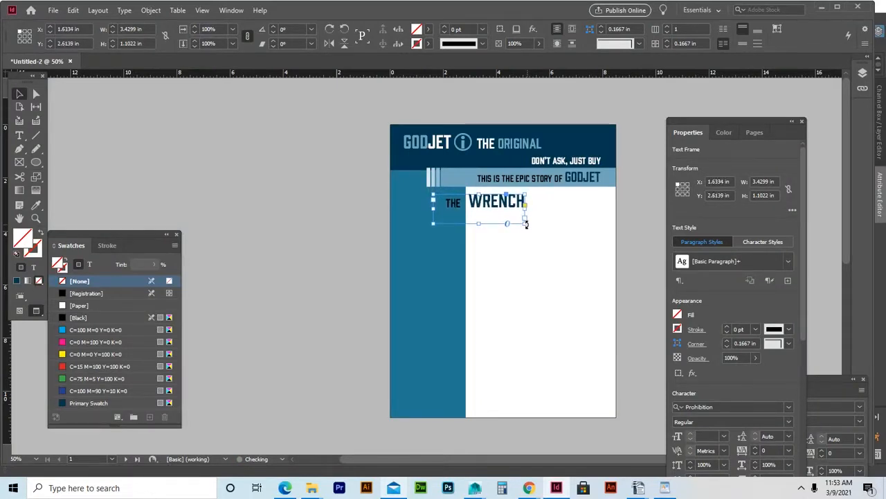
Colour the word THE white with the [Paper] swatch.
double_click(452, 203)
double_click(451, 203)
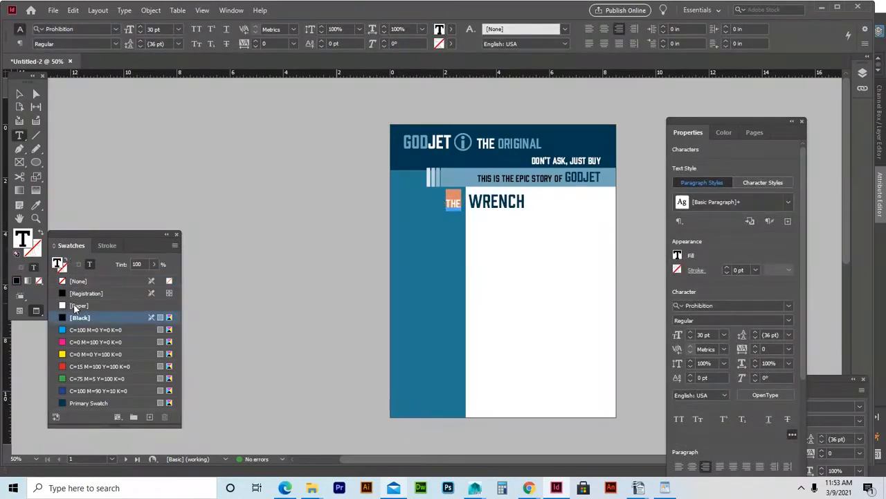
left_click(20, 94)
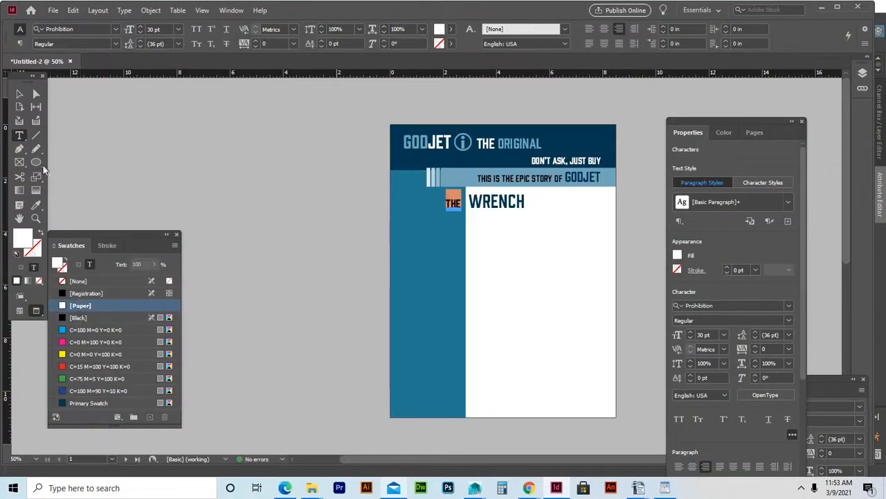
Trim the heading frame's height to 0.7 in to fit the text.
left_click(475, 228)
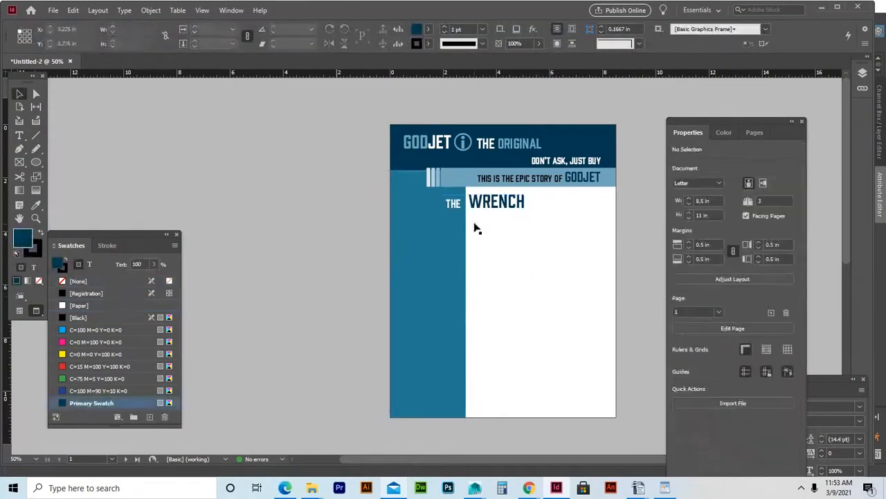
left_click(515, 217)
left_click_drag(478, 222, 478, 212)
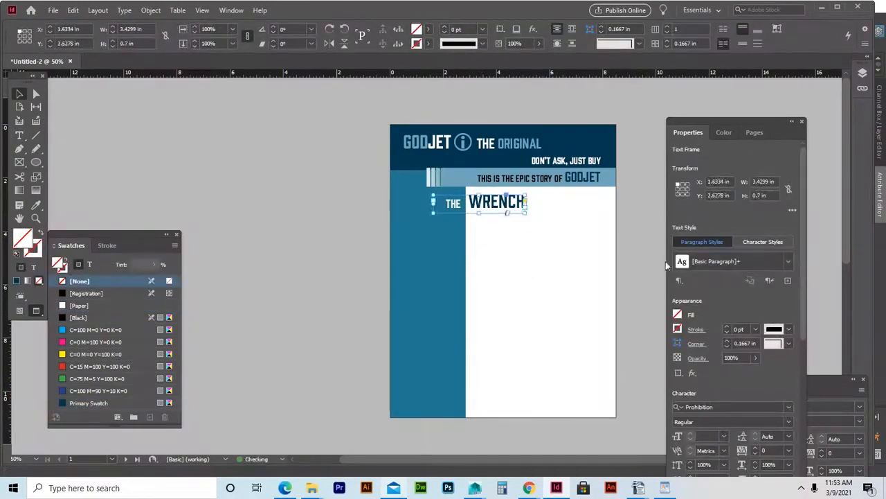
left_click(643, 268)
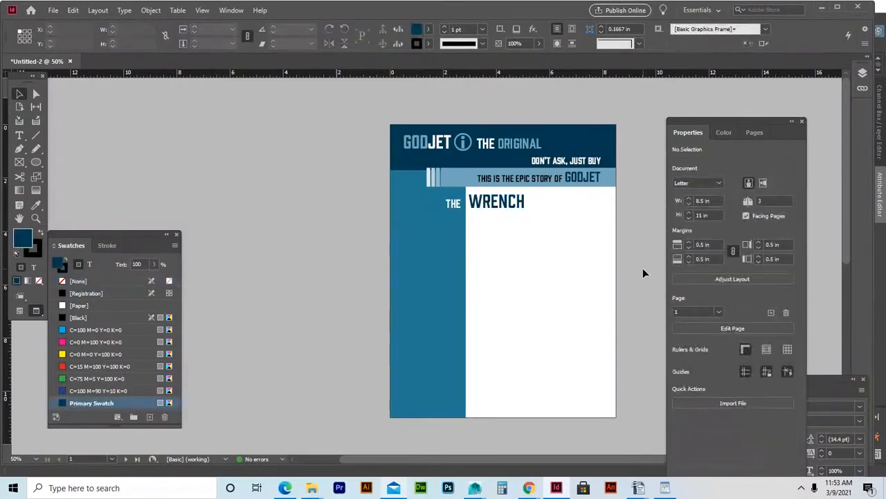
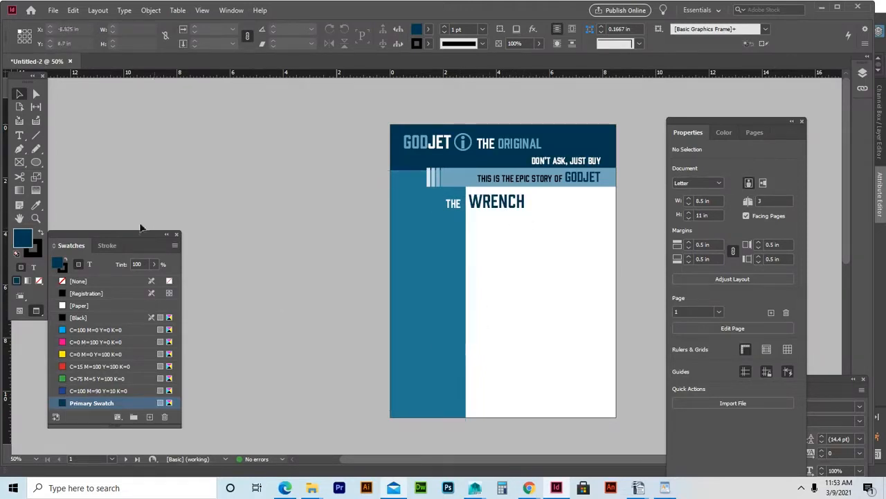
Draw a 2.85 × 5.975 in empty graphics frame over the left blue column below the heading.
left_click(20, 162)
left_click_drag(390, 221, 466, 379)
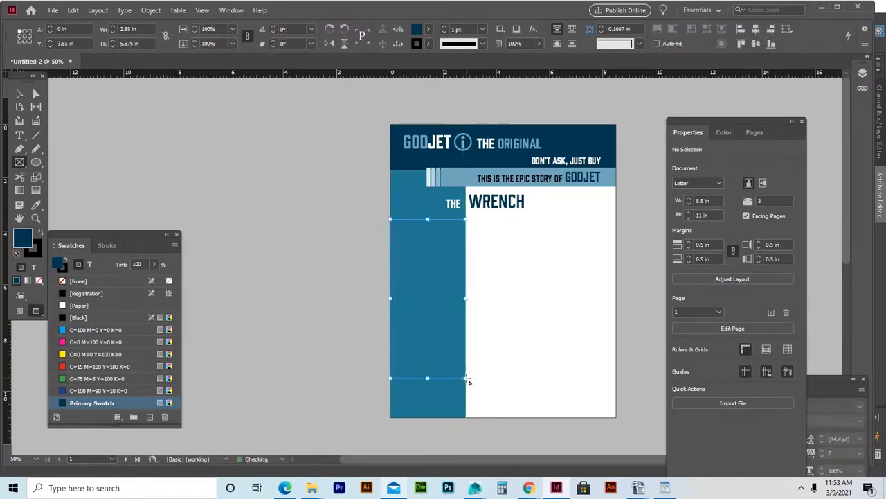
left_click(78, 281)
left_click(19, 95)
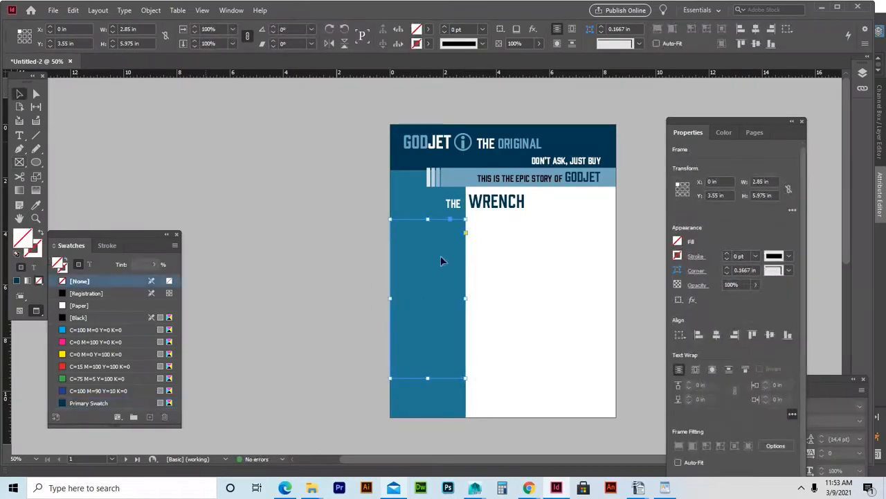
left_click(331, 247)
left_click(425, 266)
Place the wrench-717684_1920 image into the new frame.
key("ctrl+d")
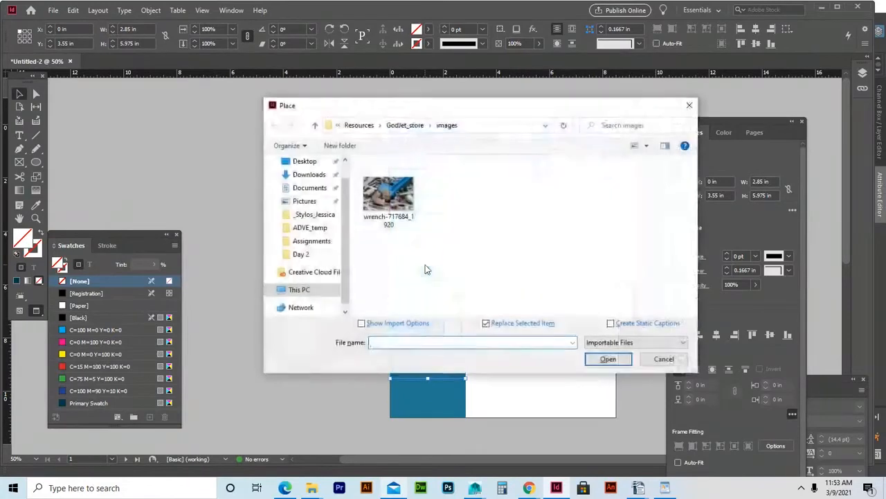
left_click(389, 196)
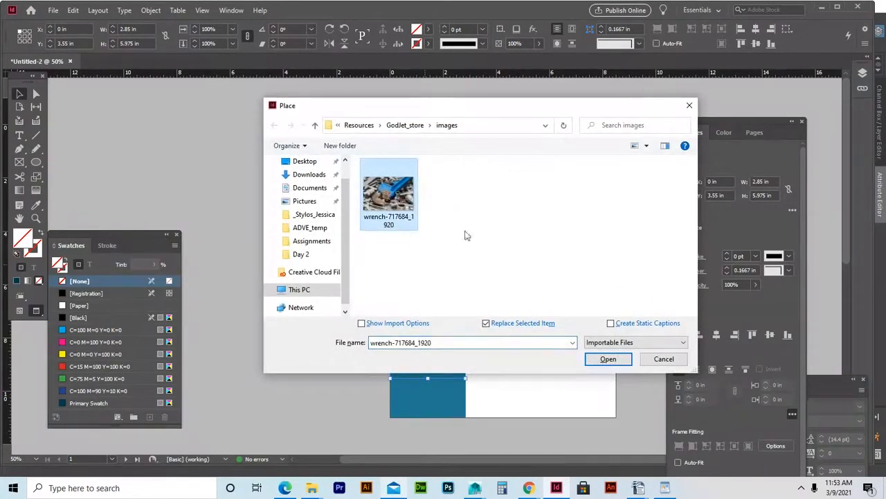
left_click(613, 357)
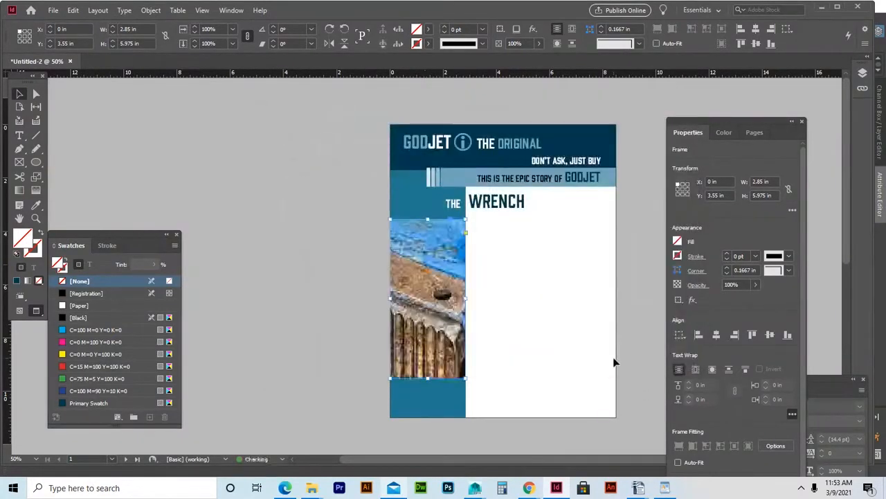
Scale the wrench photo down inside its frame using Direct Selection.
left_click(35, 95)
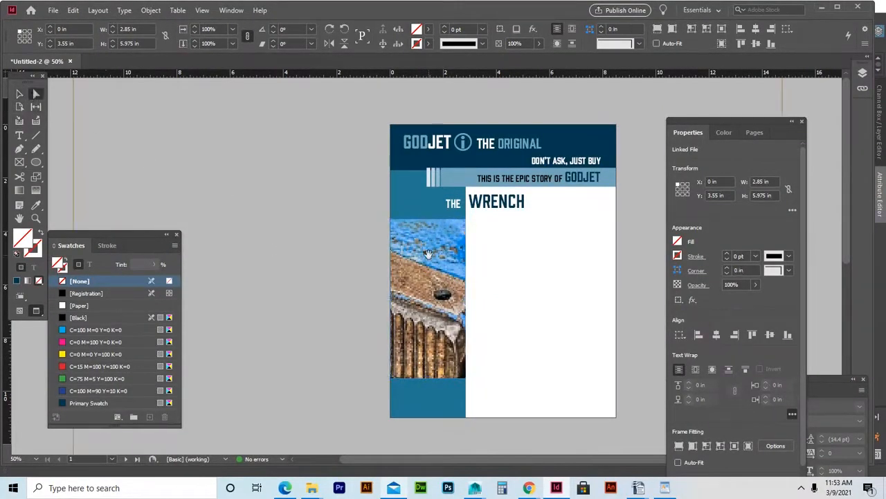
left_click(430, 254)
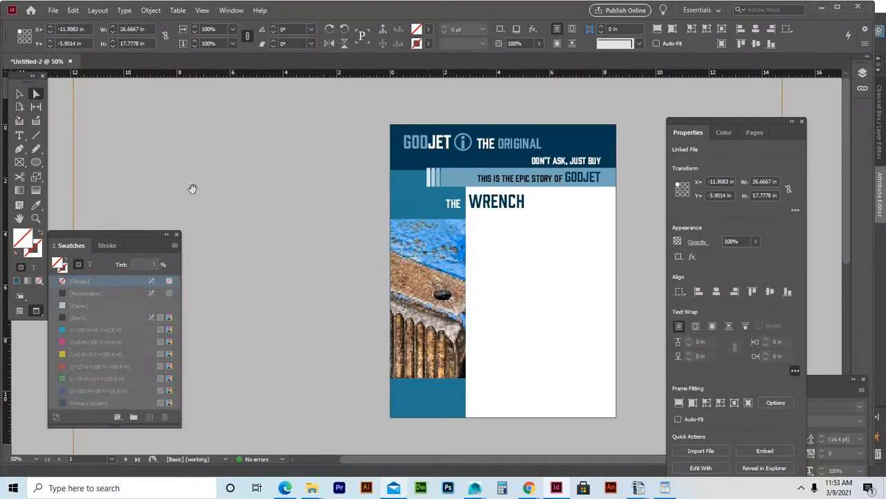
left_click_drag(119, 234, 130, 367)
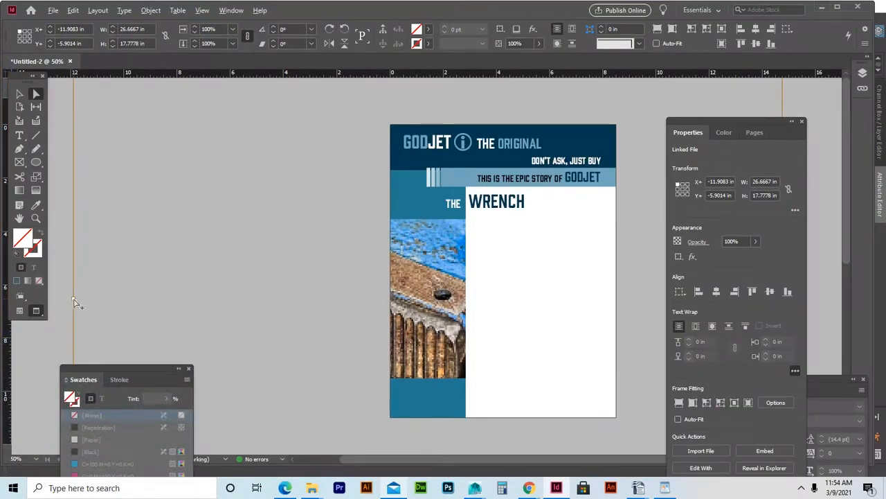
left_click_drag(75, 301, 303, 314)
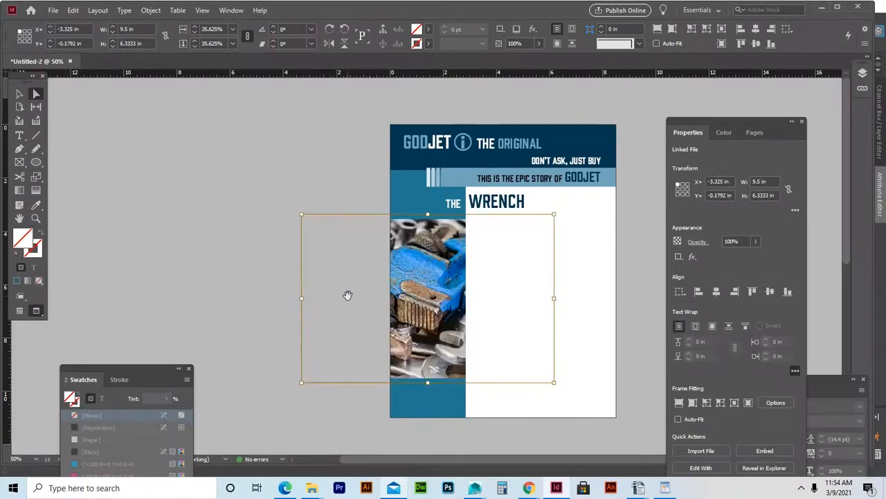
Rotate the wrench photo 90°.
left_click(296, 30)
type("9")
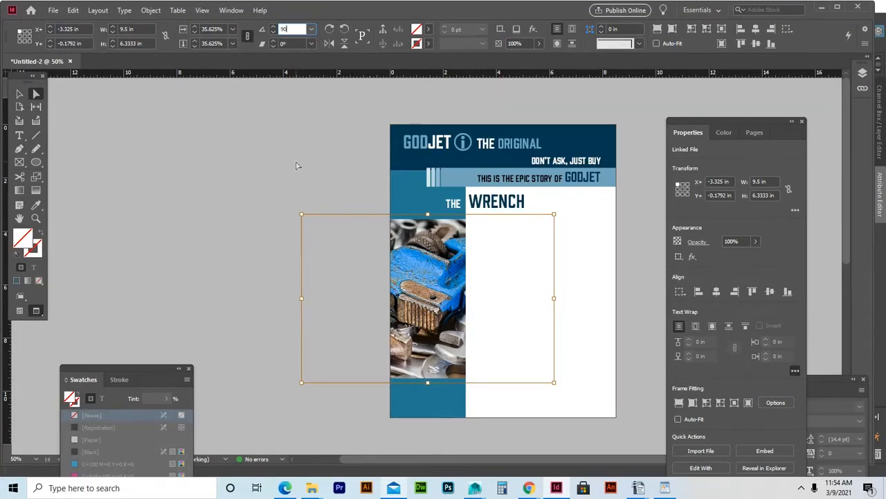
key("Tab")
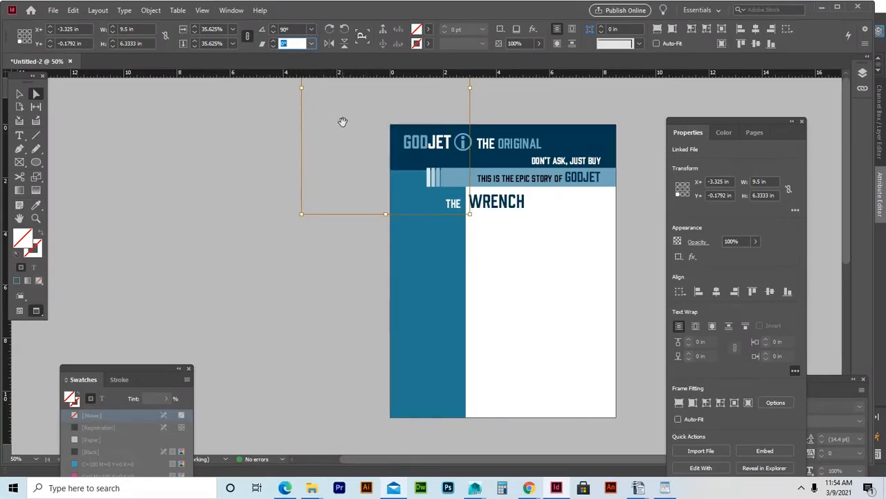
Resize the photo to 26.15% and nudge it so the blue wrench fills the column frame.
left_click_drag(342, 113, 396, 332)
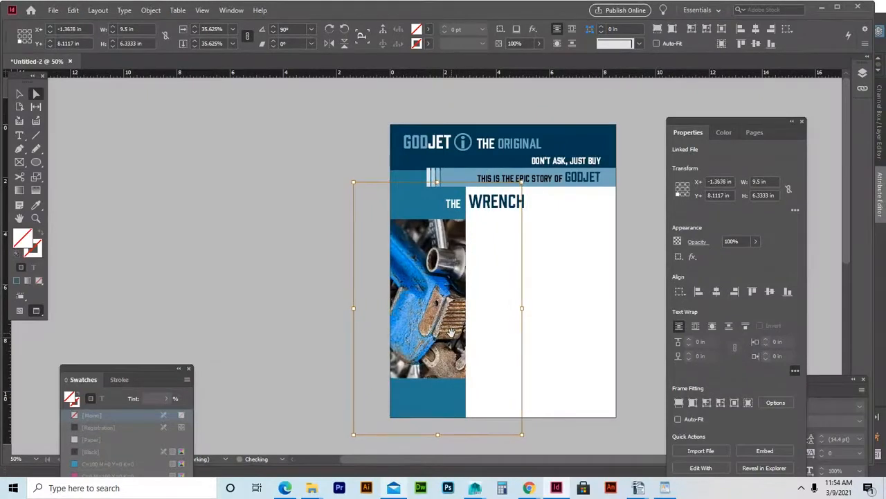
key("Left")
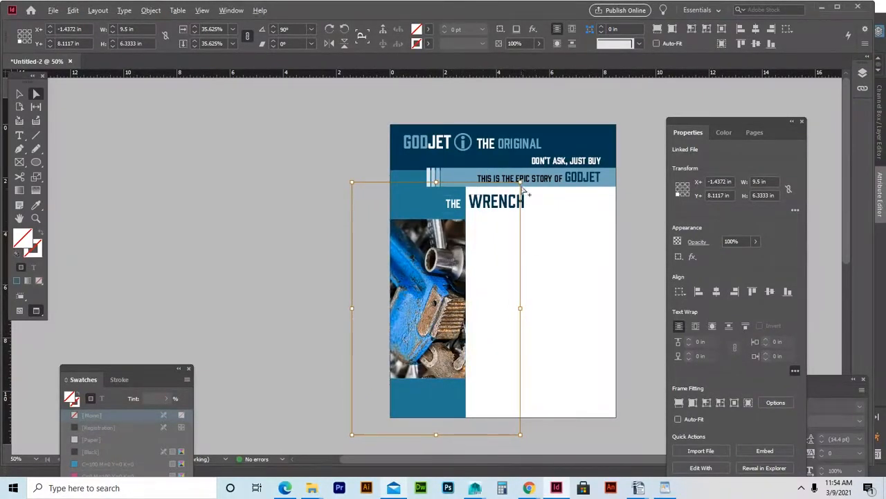
left_click_drag(520, 184, 485, 218)
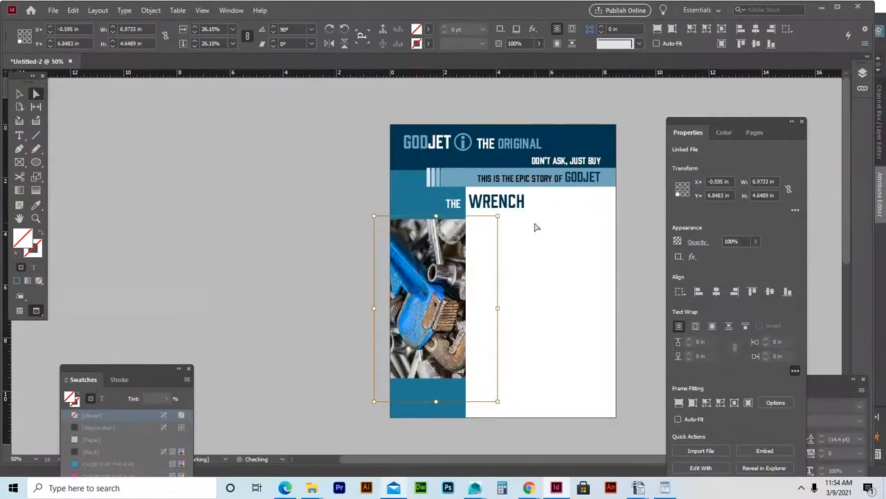
key("Left")
key("Up")
key("Up")
key("Up")
key("Up")
key("Up")
key("Up")
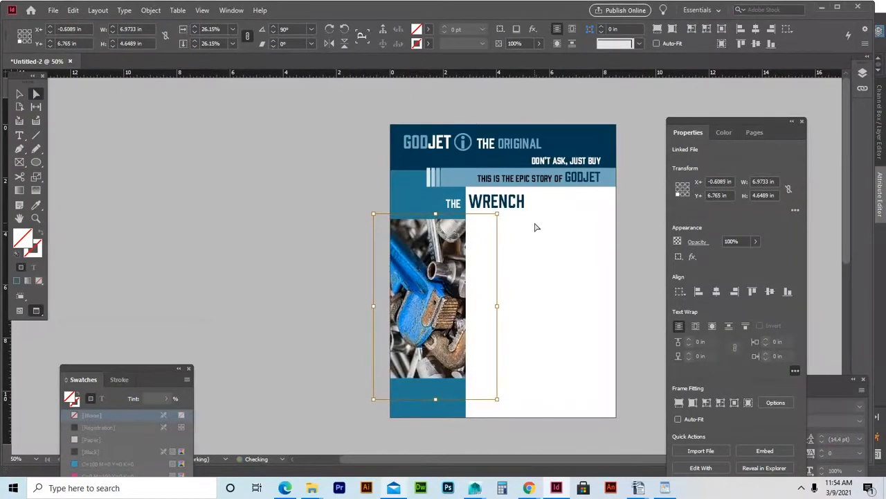
key("Left")
key("Left")
key("Left")
key("Left")
key("Left")
key("Left")
key("Left")
key("Left")
key("Up")
key("Up")
key("Up")
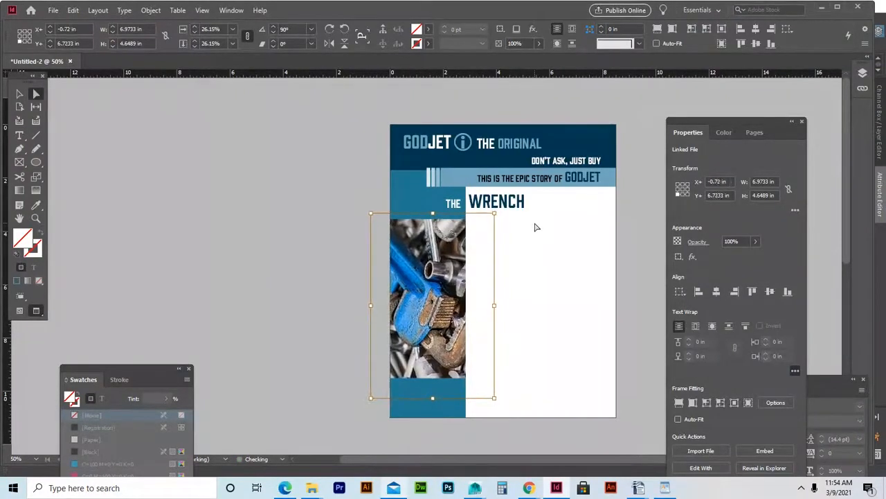
key("Down")
key("Down")
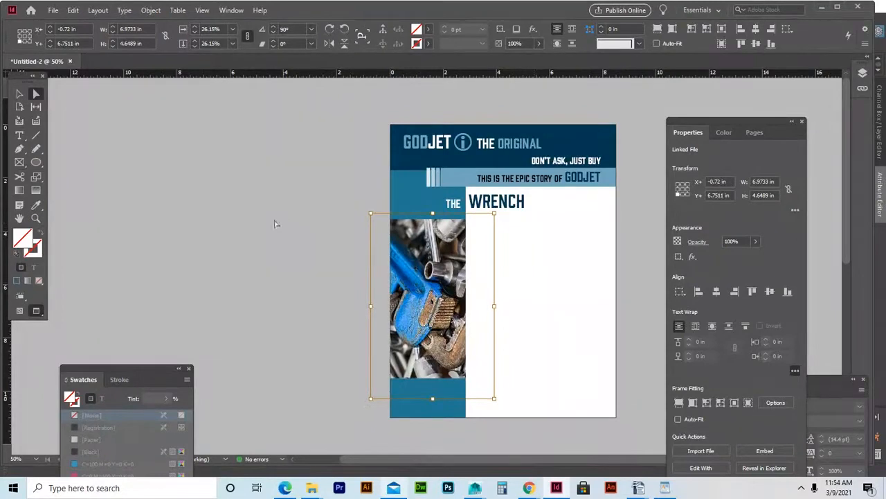
key("v")
left_click(288, 197)
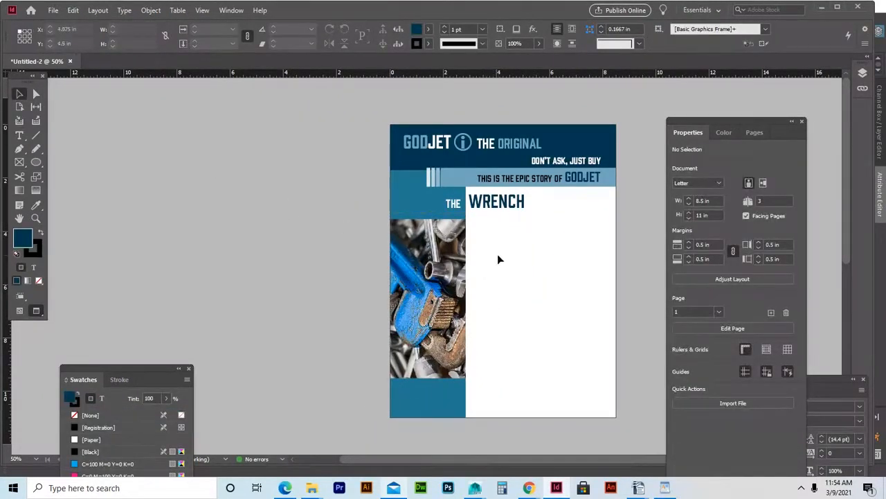
Paste a copy of the light-blue header band and shrink it to a thin strip above the photo.
left_click(460, 178)
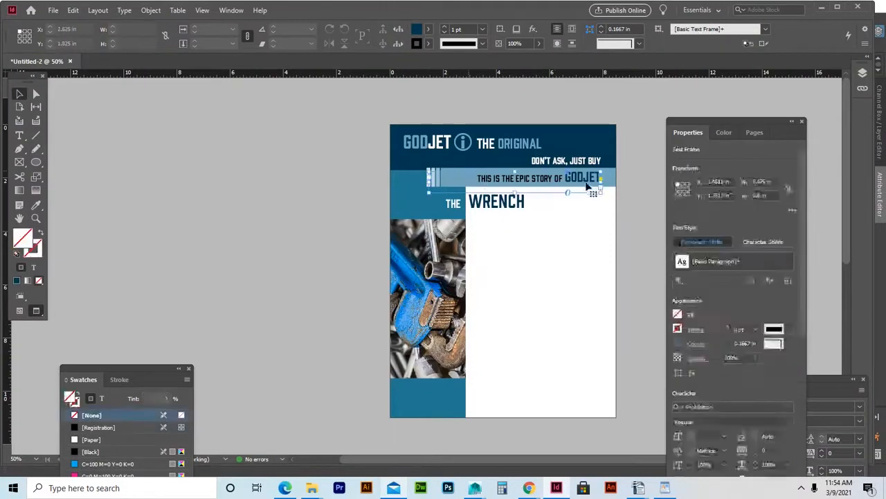
left_click(607, 182)
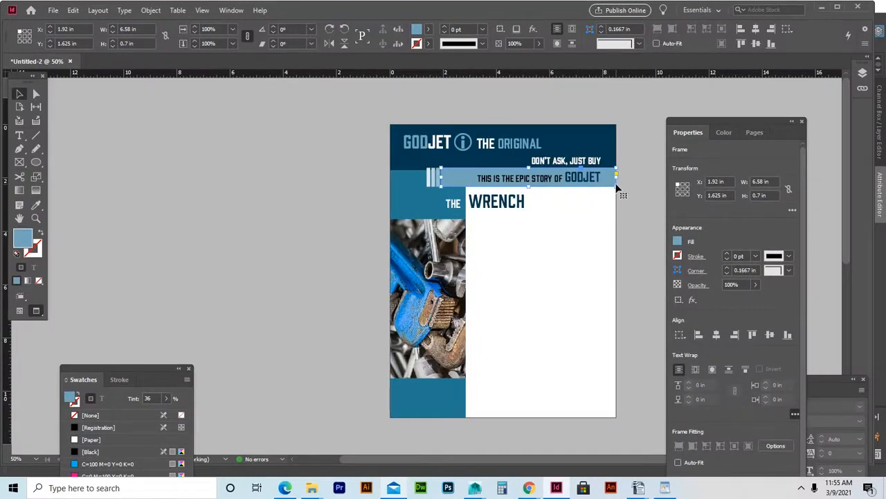
key("ctrl+v")
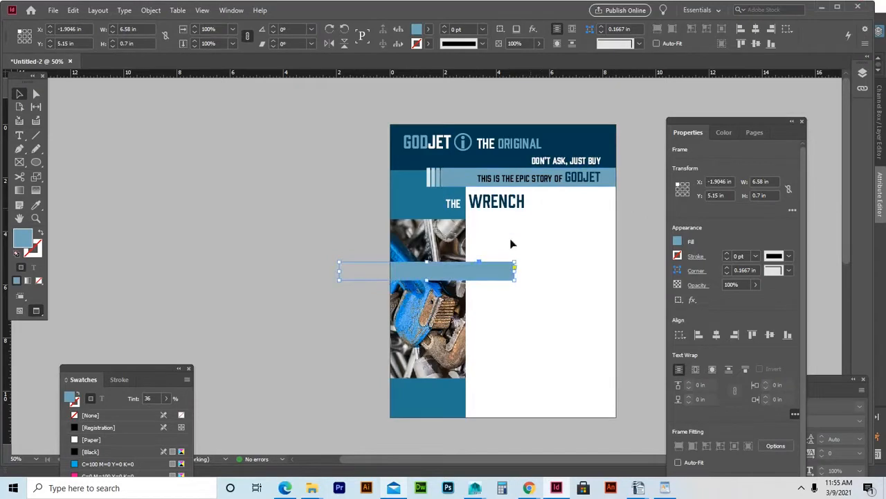
left_click_drag(483, 271, 574, 265)
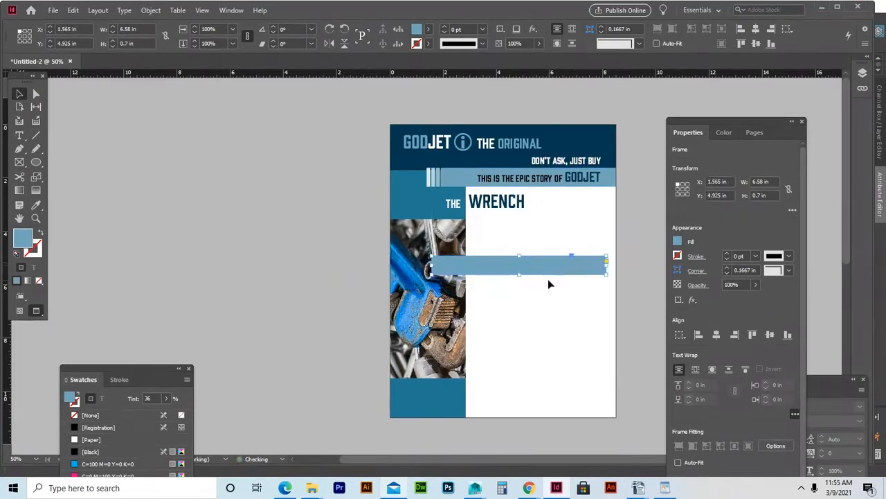
left_click_drag(518, 273, 519, 262)
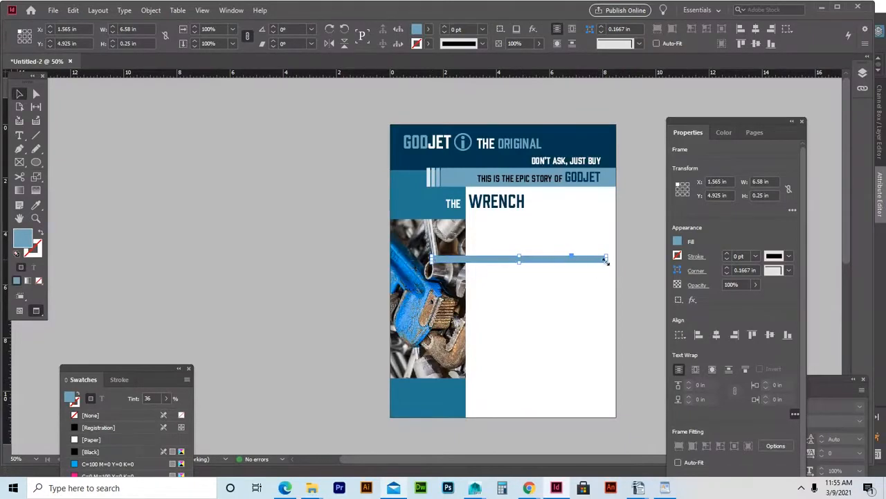
left_click_drag(606, 261, 458, 223)
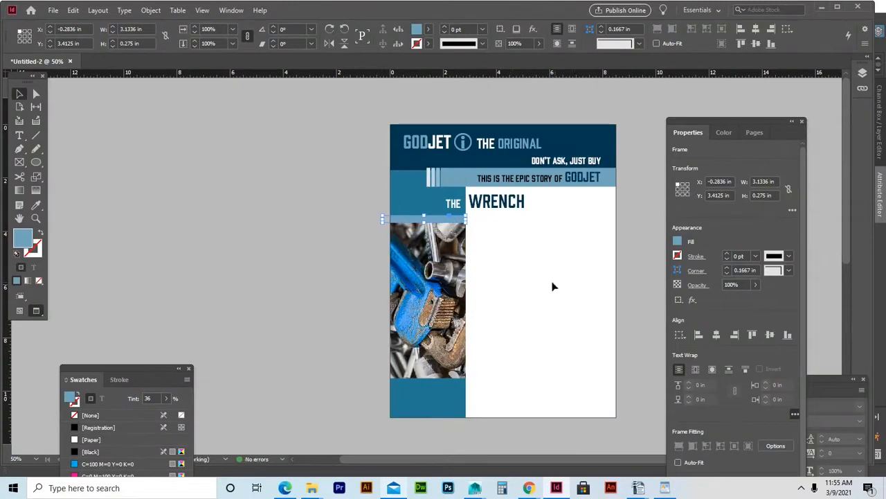
left_click_drag(424, 222, 391, 218)
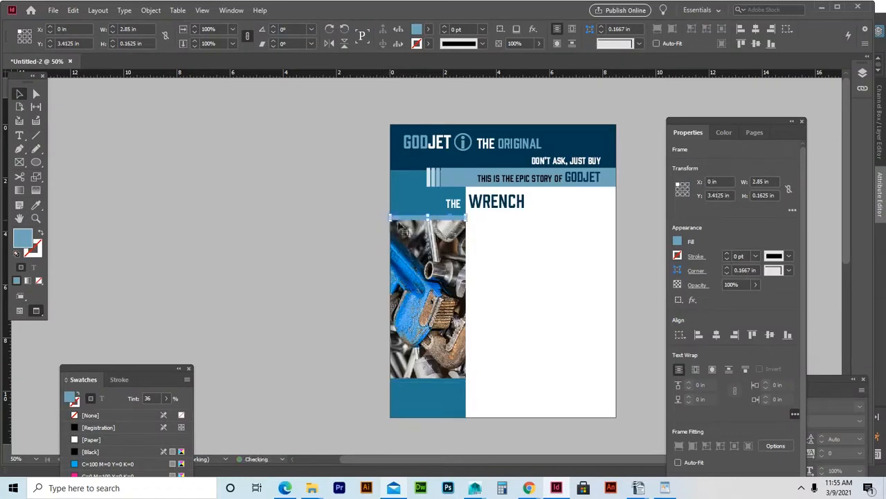
left_click(513, 248)
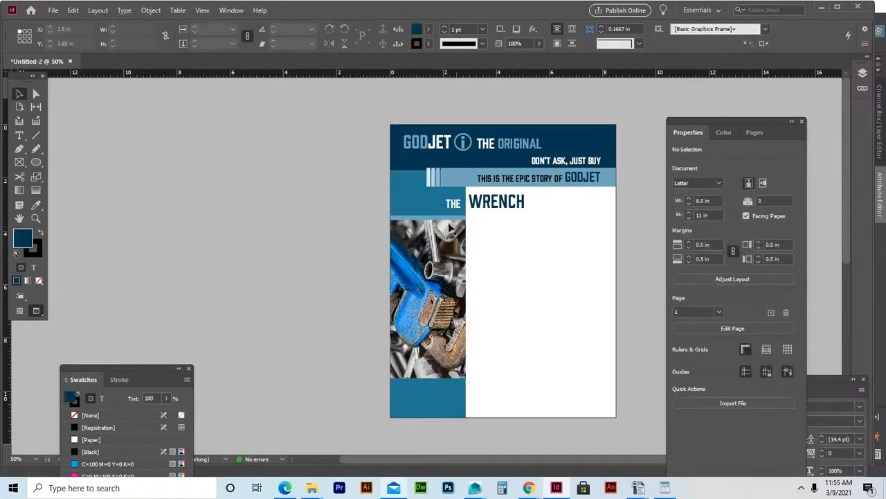
Duplicate the thin 2.85 × 0.1625 in strip onto the photo's bottom edge.
left_click(441, 220)
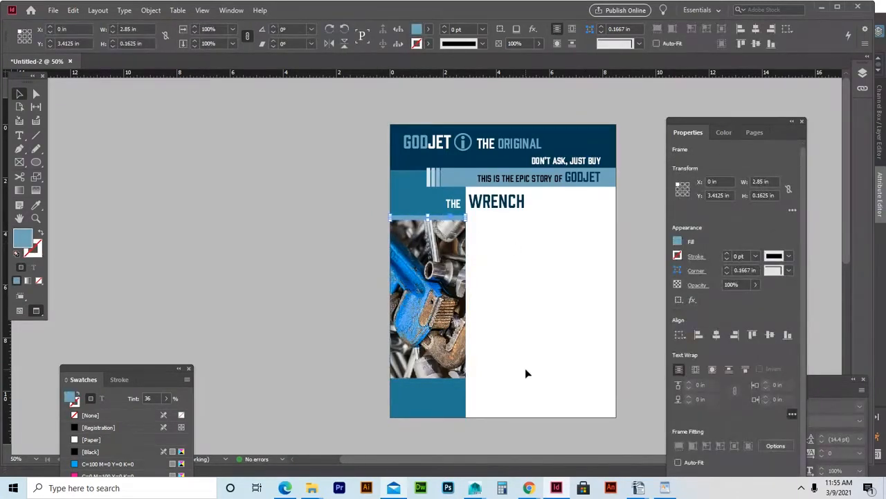
key("ctrl+v")
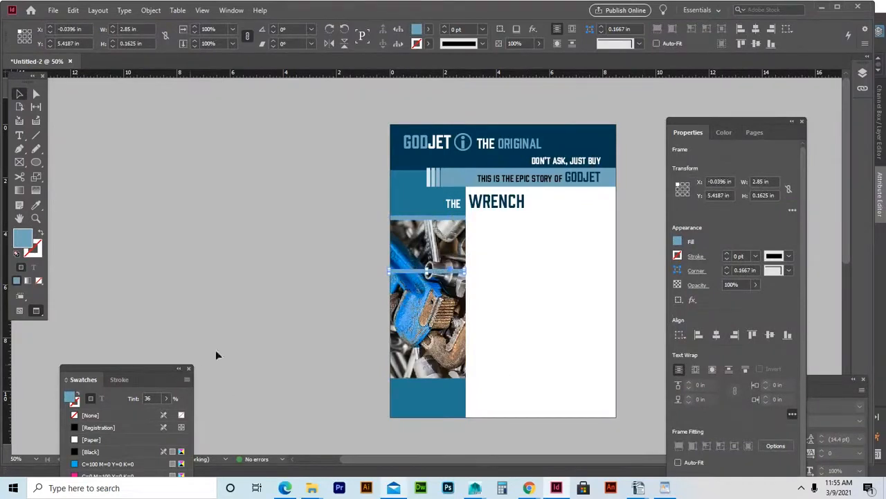
left_click_drag(408, 275, 408, 384)
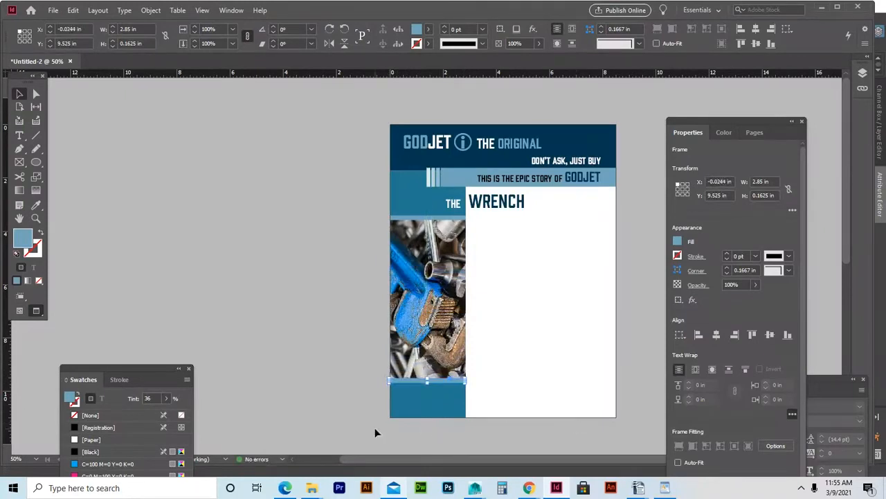
left_click(528, 384)
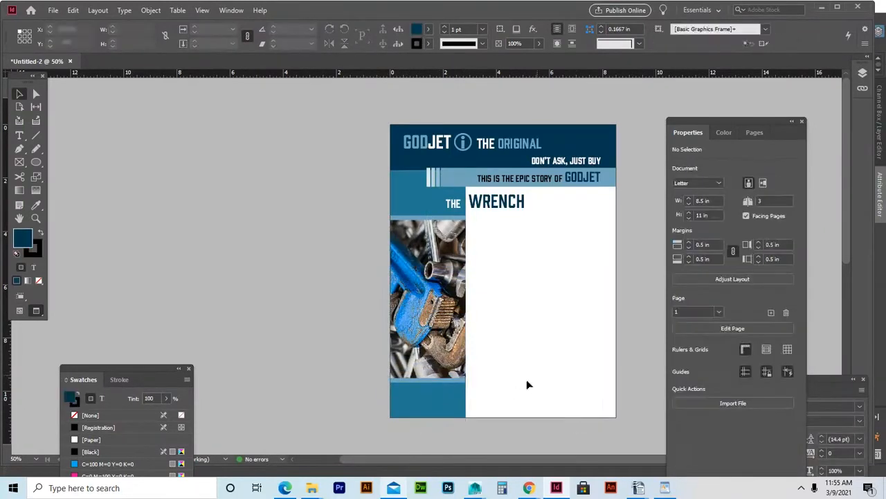
left_click(451, 381)
key("Right")
key("Up")
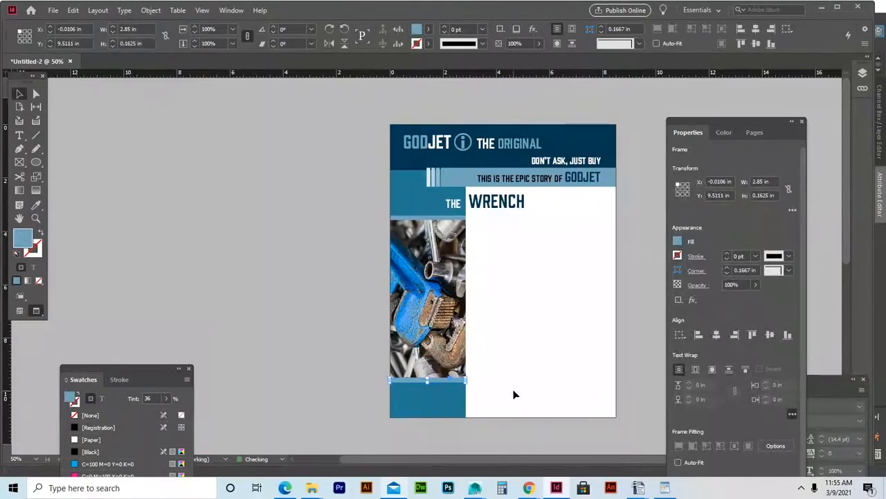
left_click(311, 351)
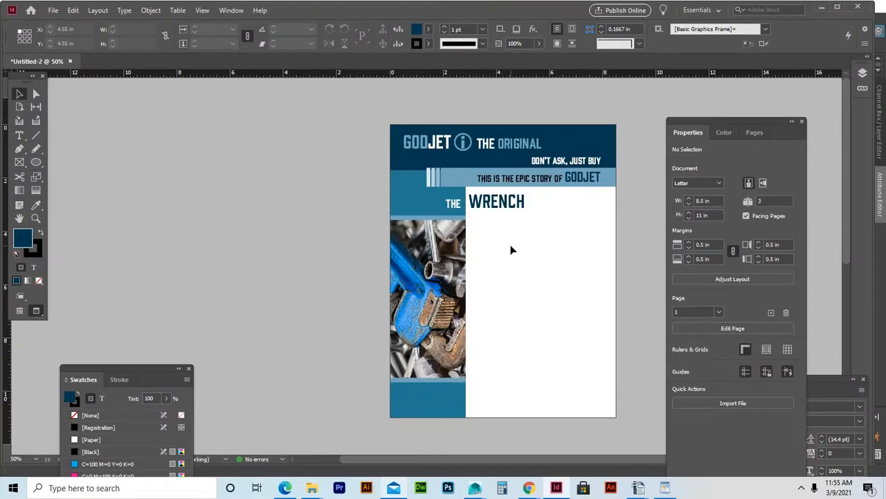
Draw a text frame below WRENCH beside the photo and type 'The story of the Wrench goes back'.
left_click(37, 94)
left_click(459, 278)
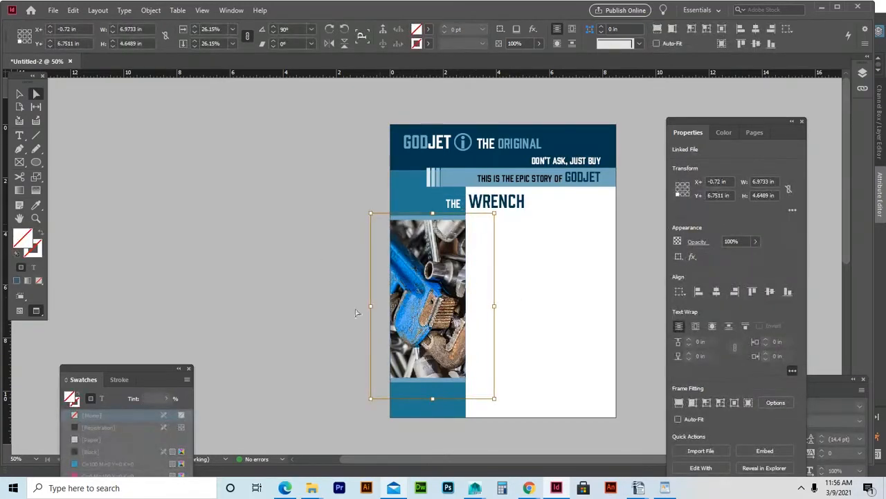
left_click(20, 94)
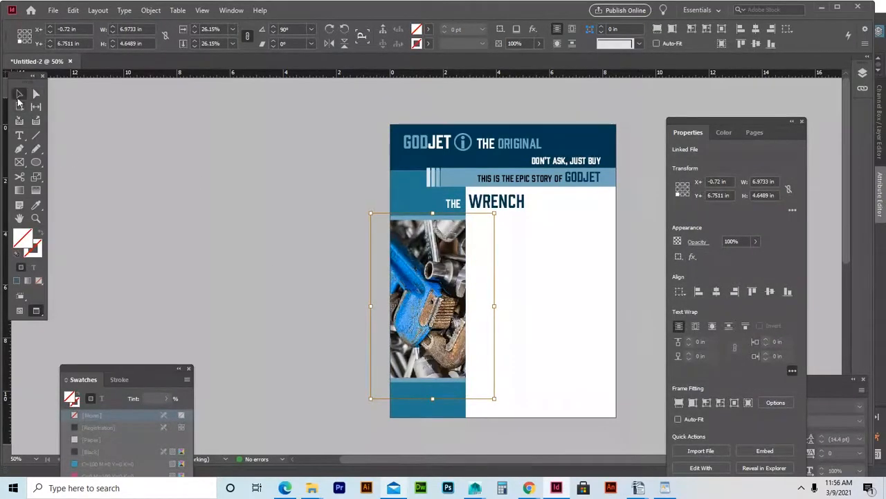
left_click(248, 176)
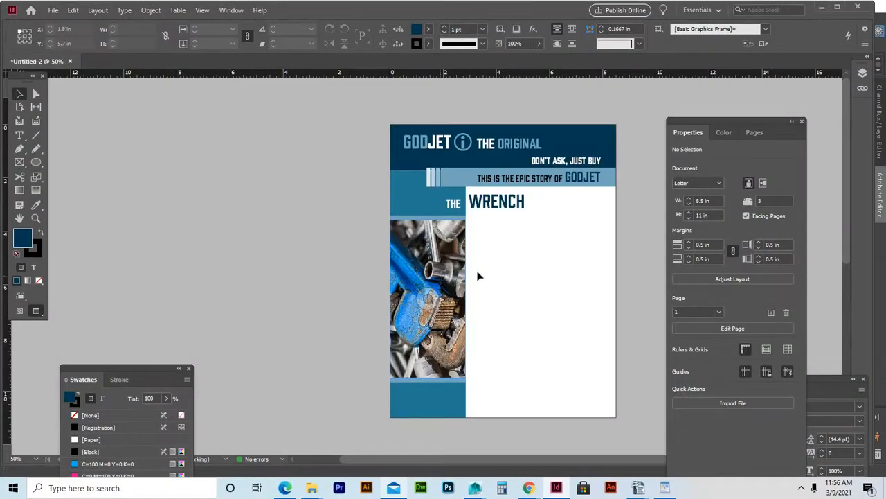
left_click(19, 137)
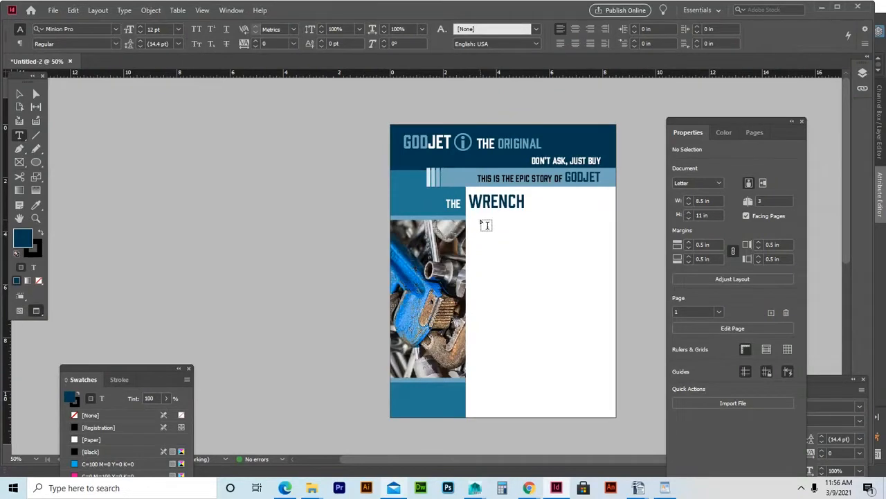
left_click_drag(479, 220, 602, 390)
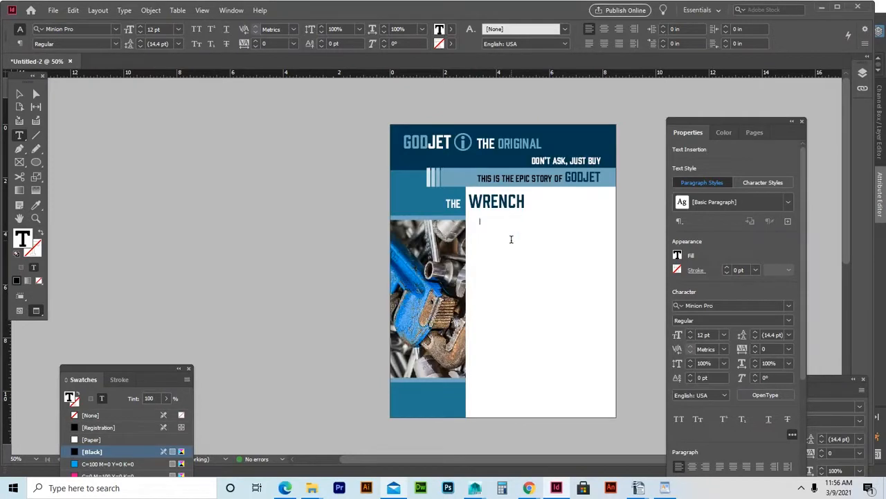
type("The story of the Wrench goes back")
left_click_drag(540, 220, 464, 218)
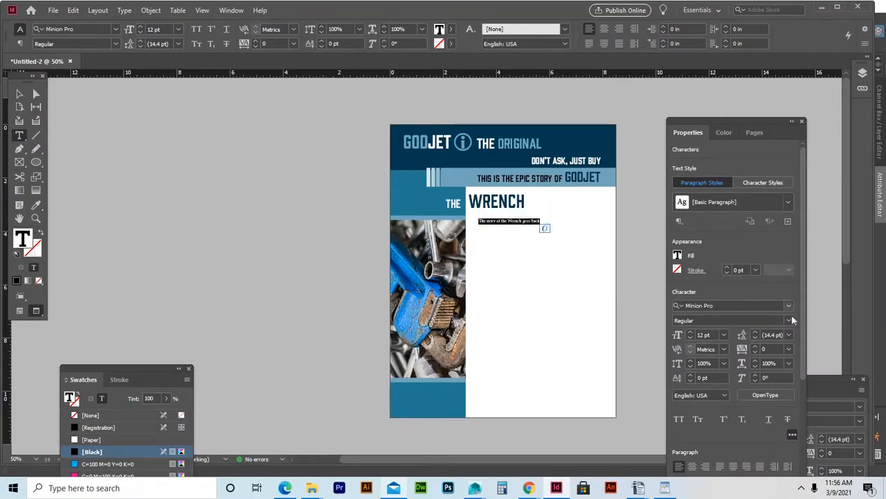
Set the opening story line to 18 pt Halyard Display Book.
left_click(723, 335)
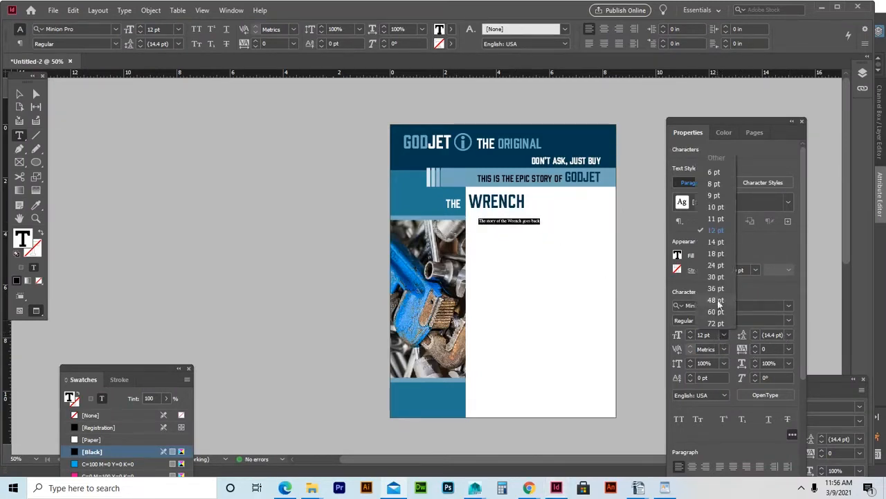
left_click(709, 256)
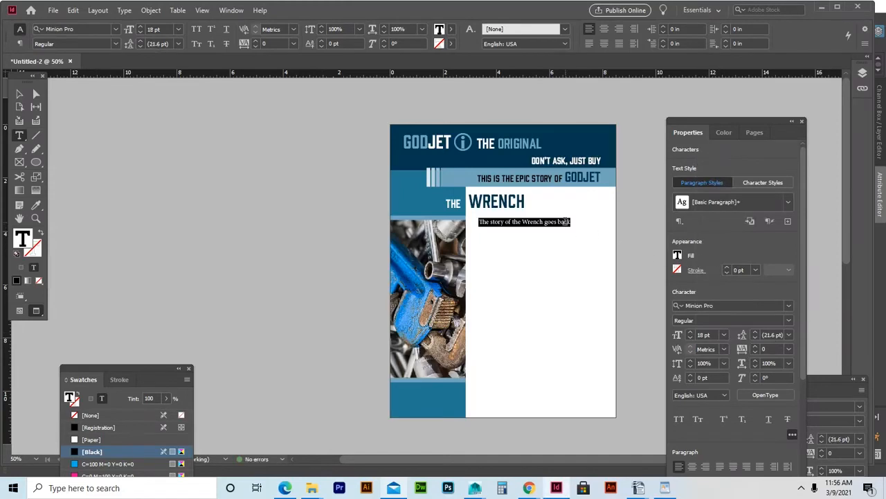
left_click(117, 29)
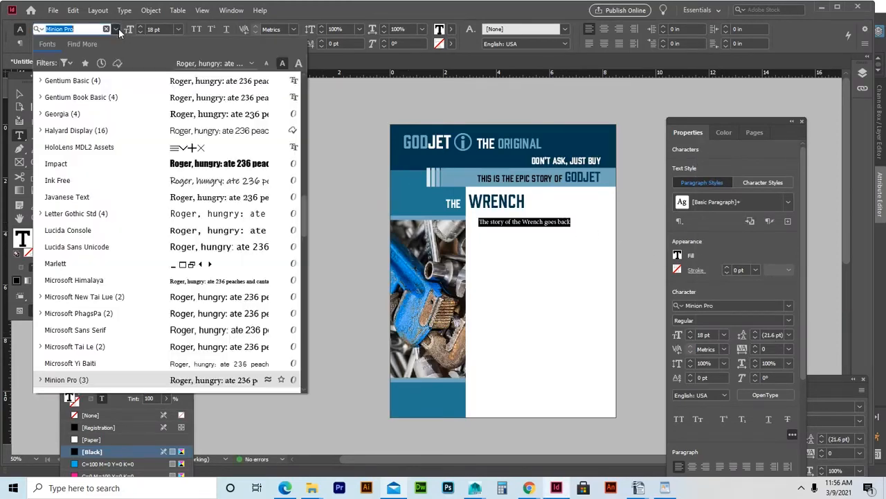
left_click(76, 130)
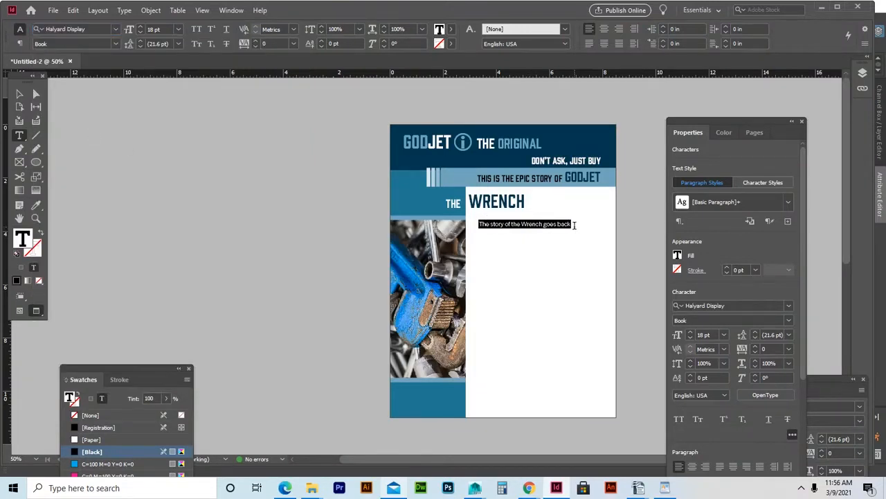
Continue the story with 'centuries. It was in the 143rd century that some finally said…'.
left_click(575, 224)
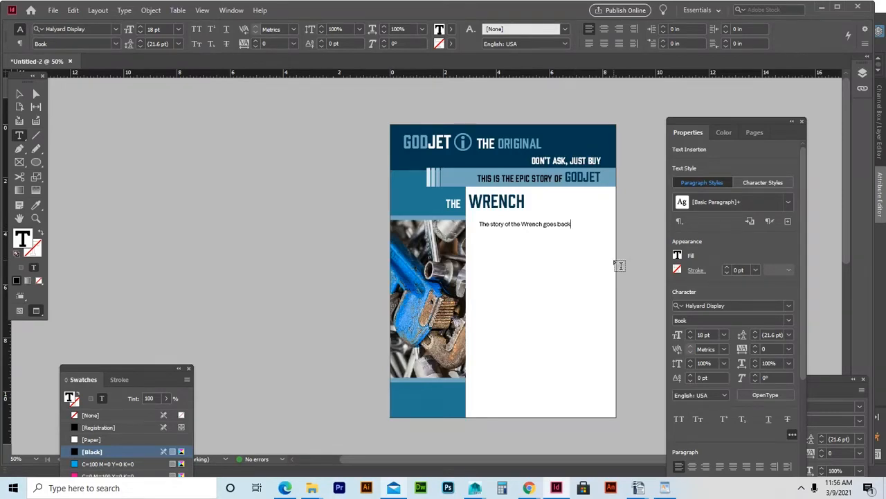
type("centur")
type("ies")
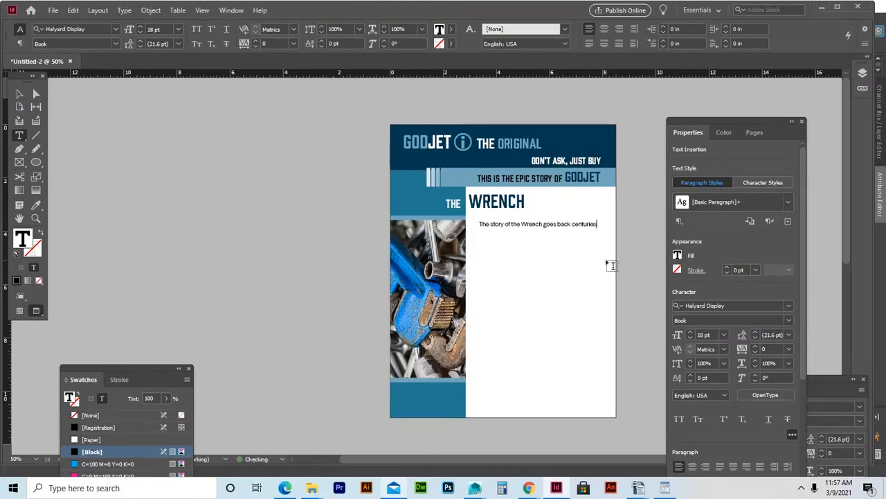
type(".")
type(" It was ")
type("in the")
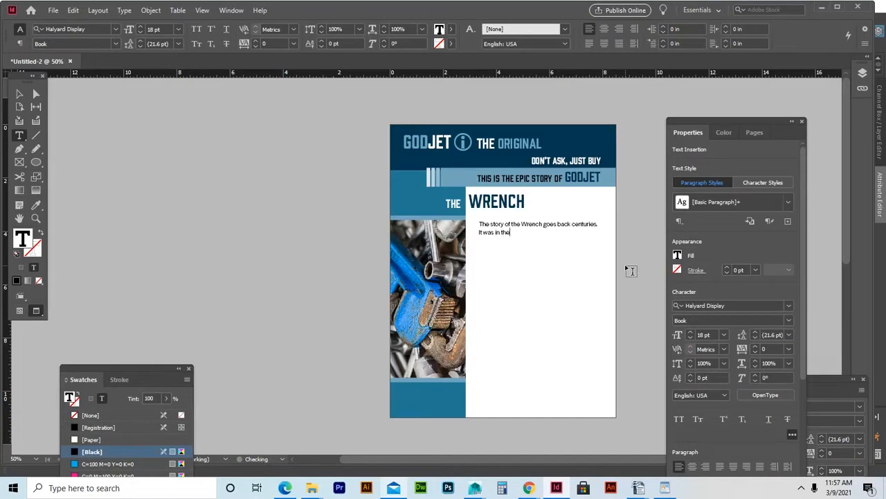
type(" 143rd")
type(" century")
type(" that some ")
type("finally sa")
type("id \"hey")
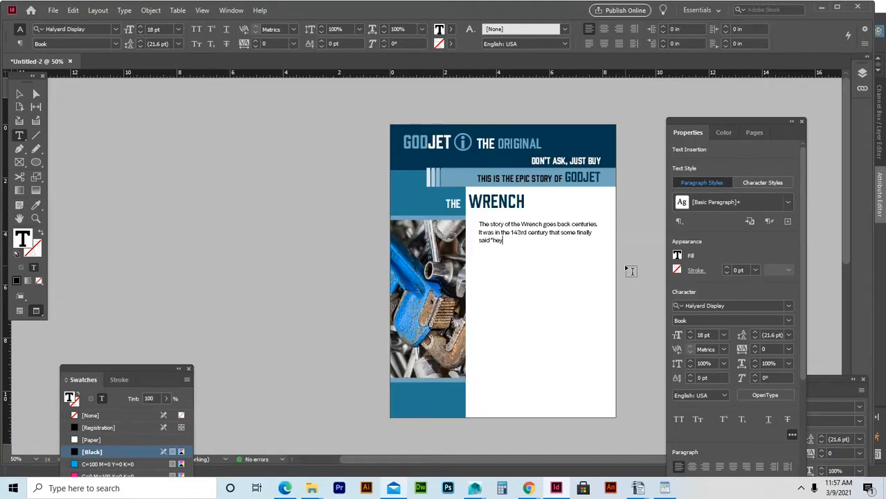
type(", this wrench doesn't work anymor")
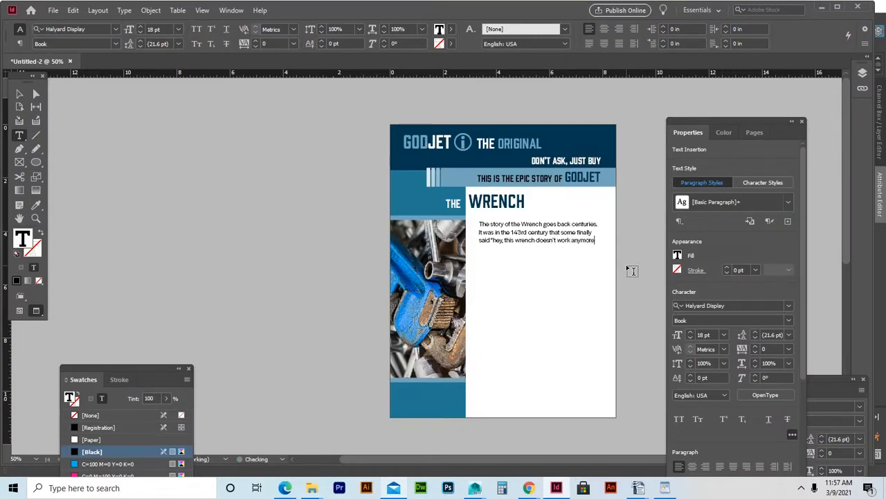
type("e\".")
Type the second paragraph ending 'someone Had to make a difference!' and start a third.
key("Return")
type("It was at theat")
key("BackSpace")
key("BackSpace")
key("BackSpace")
key("BackSpace")
type("hat point that some had")
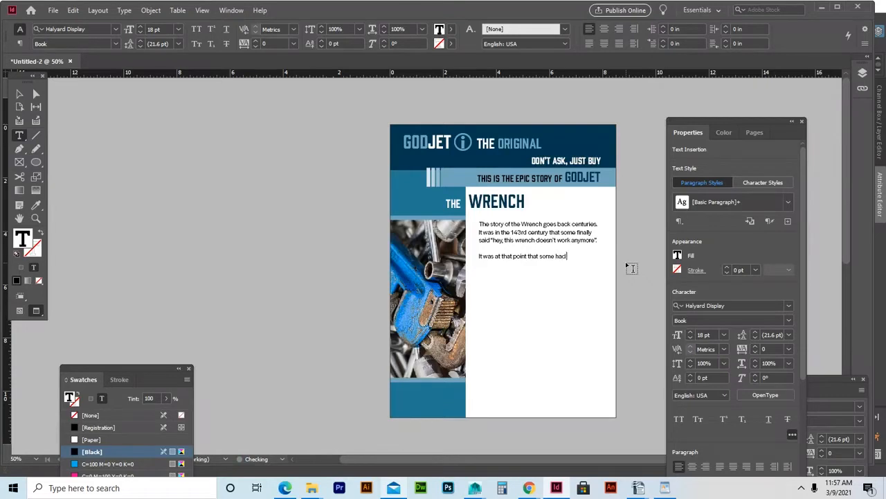
type(" to make a change...someone Had to make a differe")
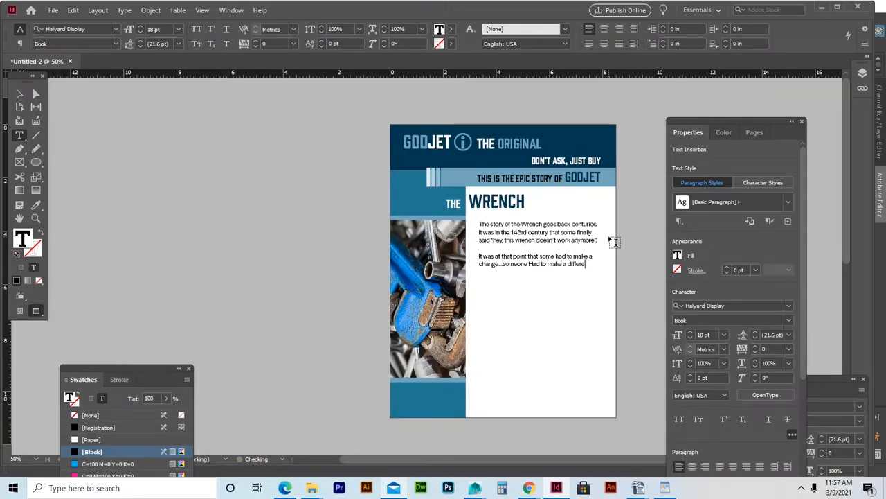
type("nce!")
key("Return")
key("Return")
Type paragraphs about the Clan of the Wrenchid buying up wrenches and its leader Wrendy.
type("Then, the Cland")
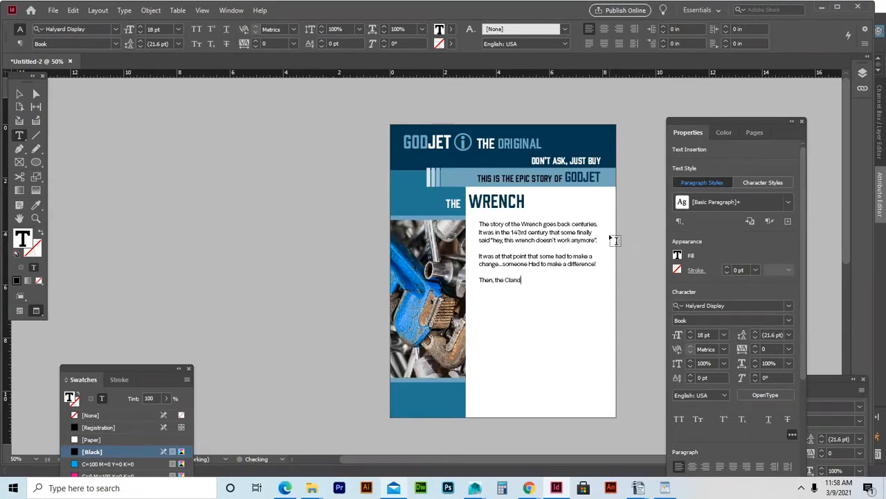
key("BackSpace")
type(" of the Wrenchid start")
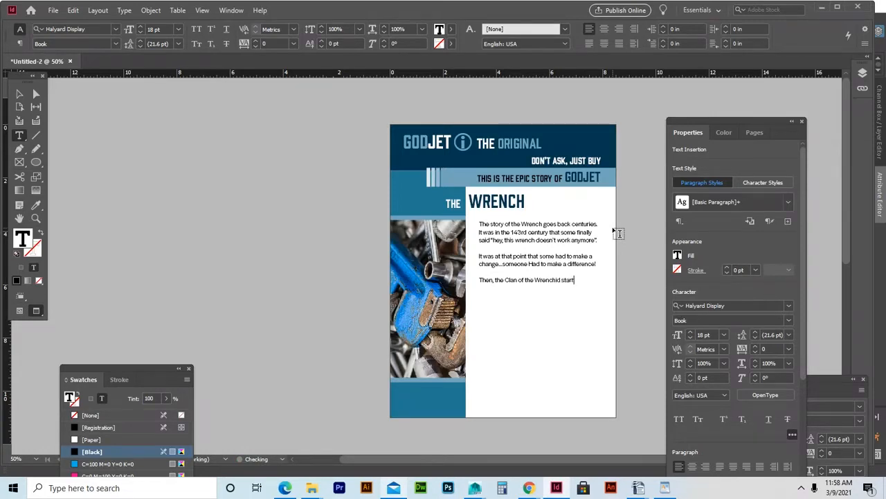
type("ed")
type(". ")
type("It")
type(" was")
type(" this ")
type("c")
key("BackSpace")
type("vicious.")
type(" yet funny")
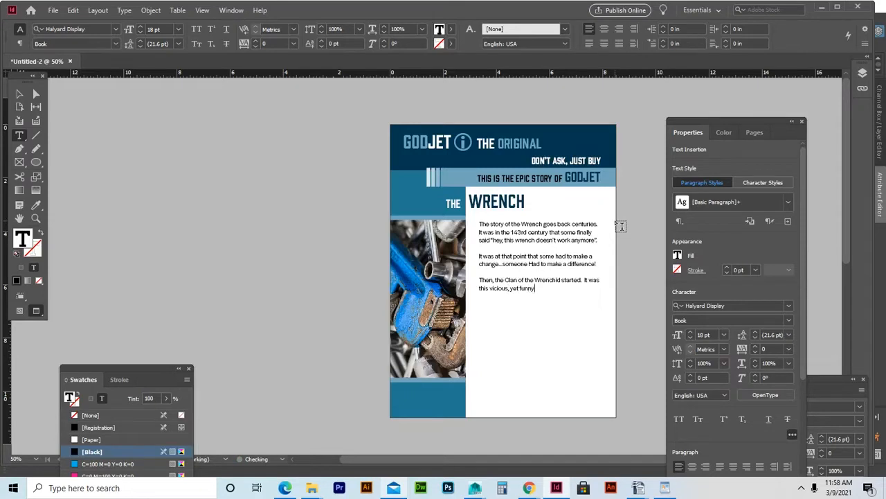
type(", cult that went from garage to")
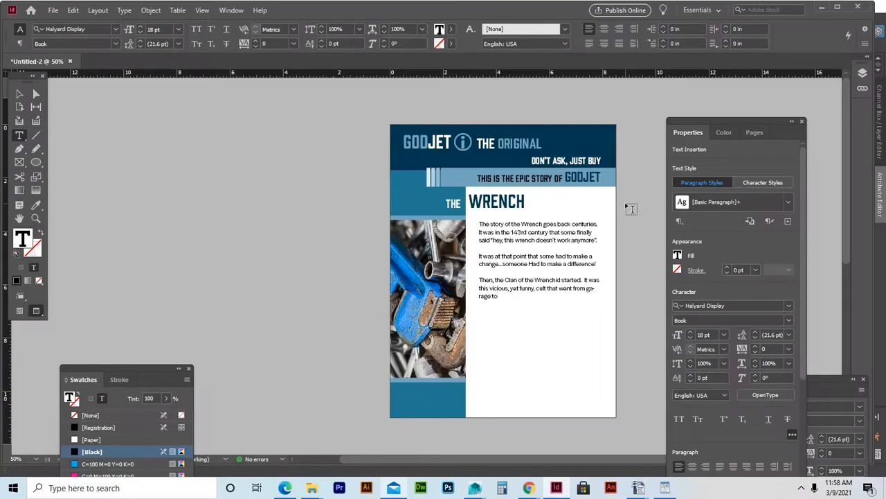
type(" garage buying up all wre")
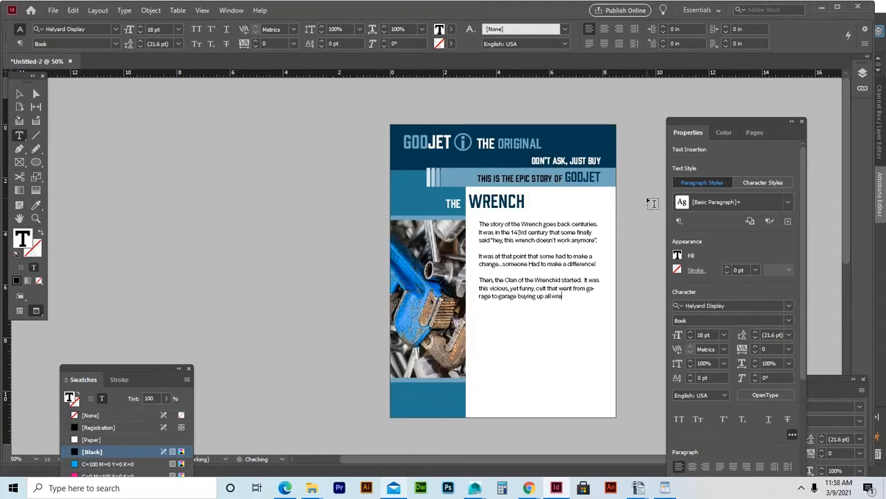
type("nches.")
key("Return")
key("Return")
type("The leader of the Wrenchid was W")
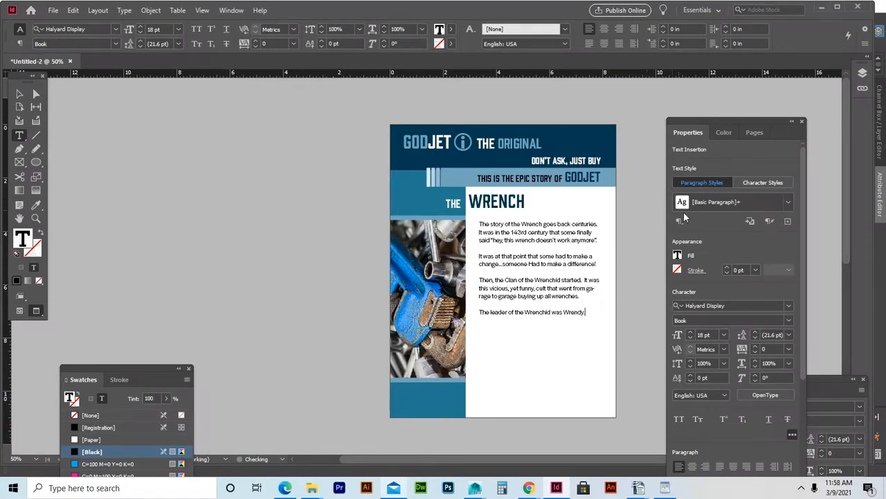
type("rendy. Sh")
type("e was the ")
type("one who")
type(" started the ")
type("movement...")
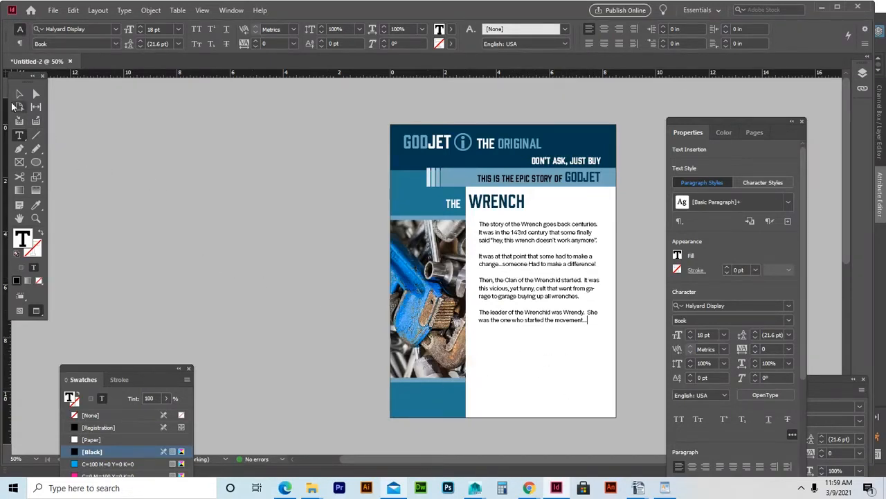
Copy the dark-blue header band to the page bottom, 0.8 in tall and narrowed from the left.
left_click(19, 95)
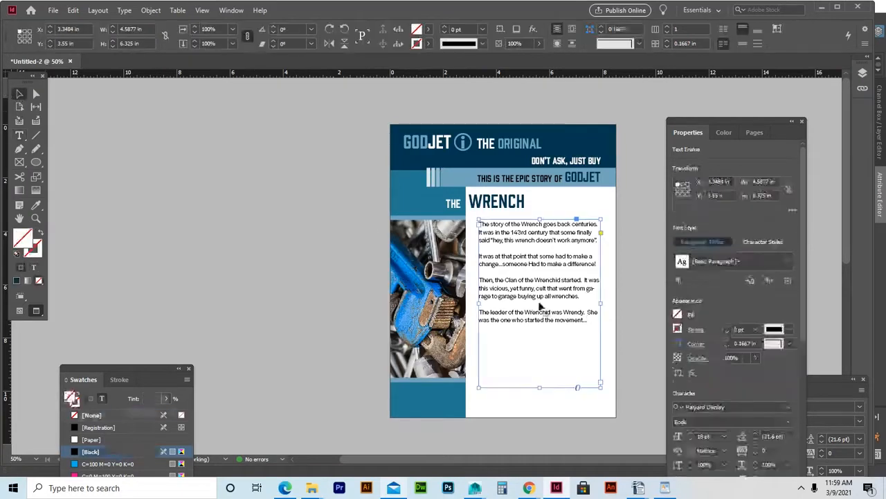
left_click(639, 309)
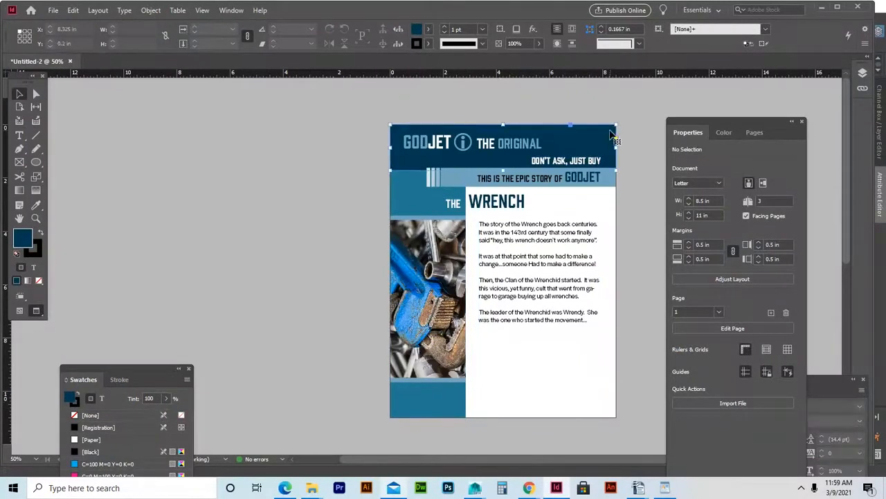
left_click(612, 134)
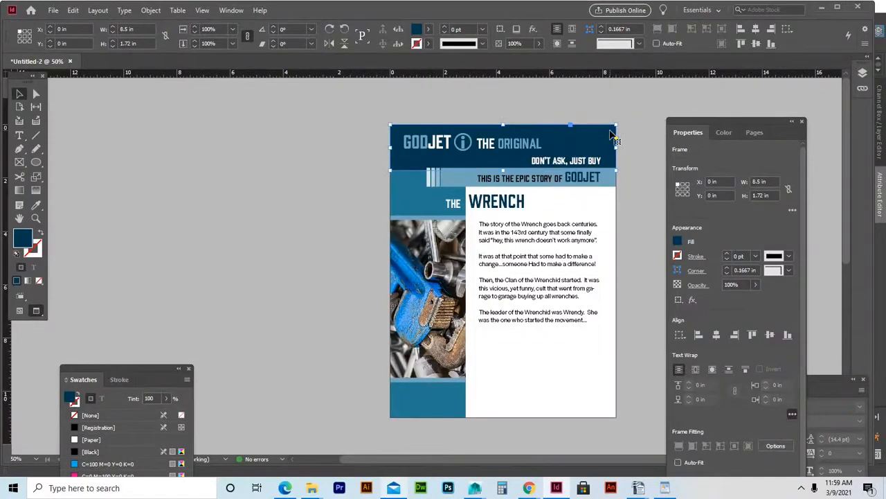
left_click_drag(612, 133, 536, 356)
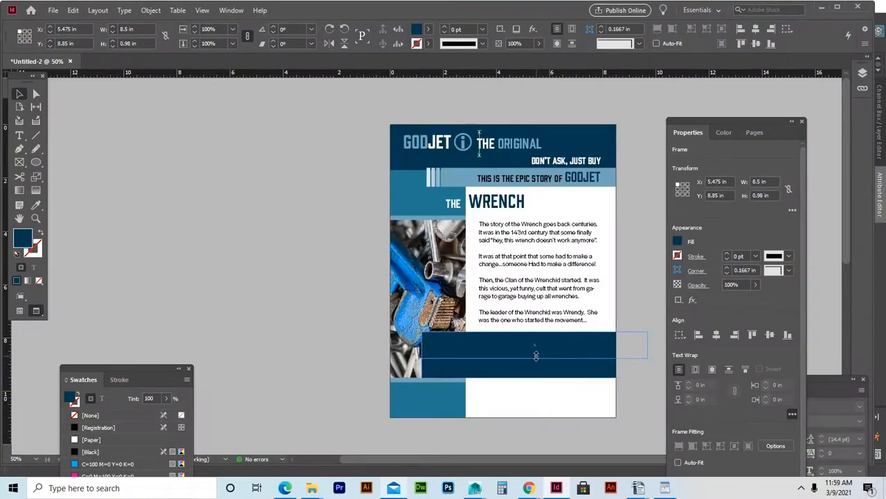
left_click_drag(536, 355, 538, 391)
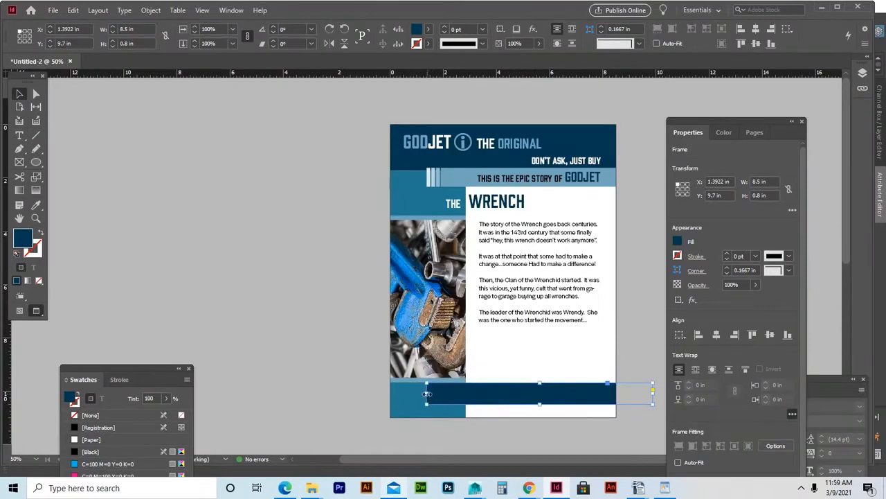
left_click_drag(431, 396, 519, 404)
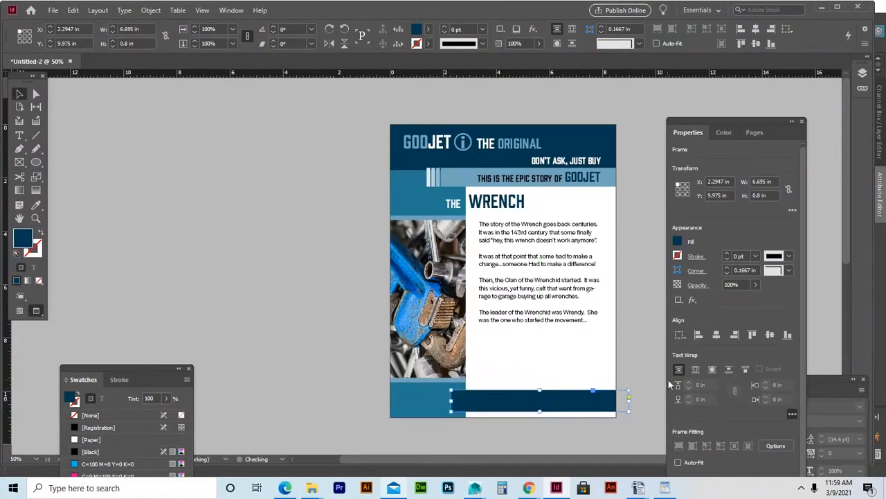
left_click(646, 362)
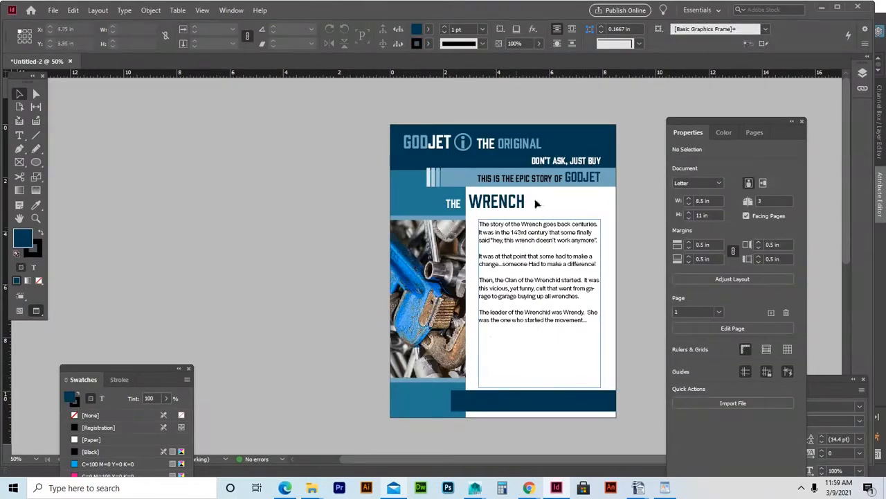
Copy the DON'T ASK, JUST BUY text into the bottom bar and change it to 'WRENDY THE WRENCHID'.
left_click(557, 162)
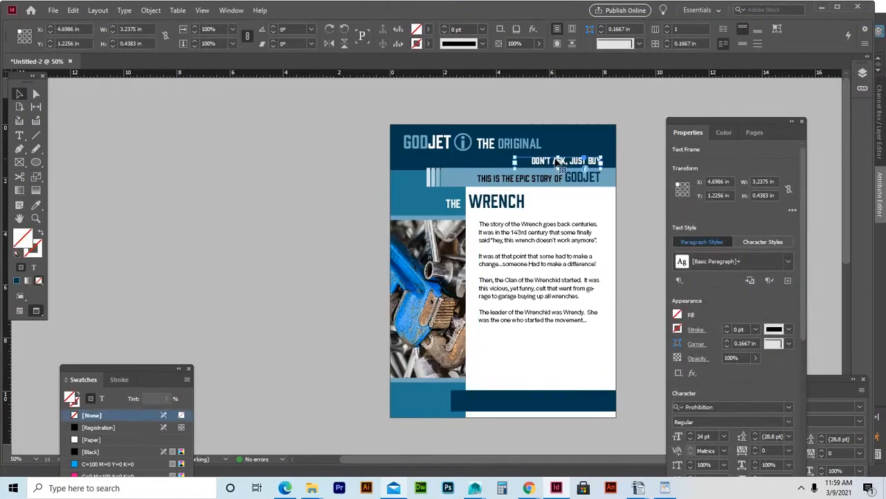
left_click_drag(561, 161, 518, 399)
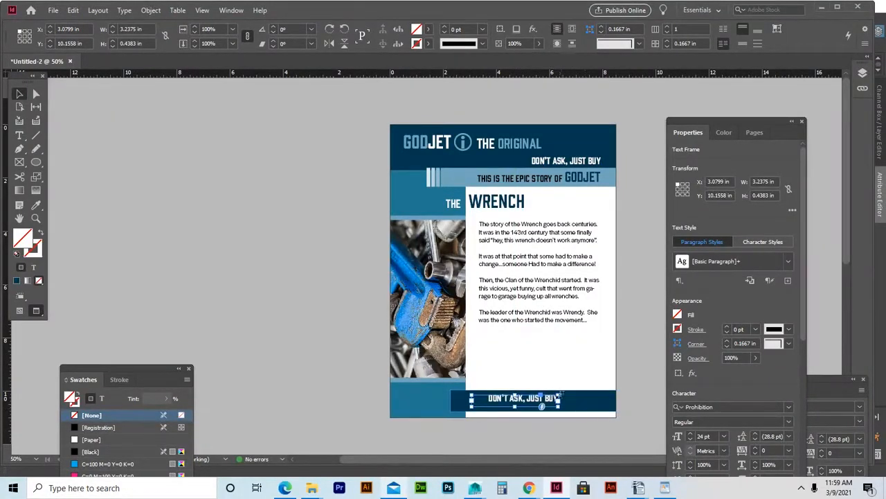
triple_click(534, 400)
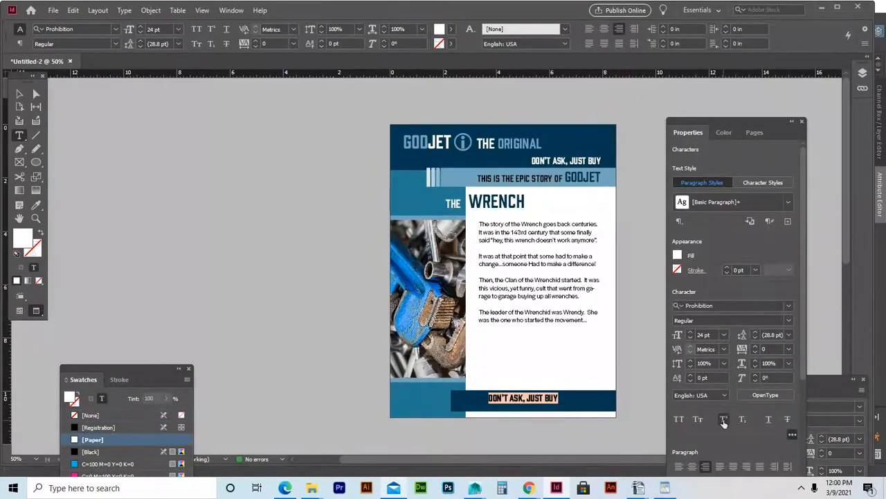
type("WREN")
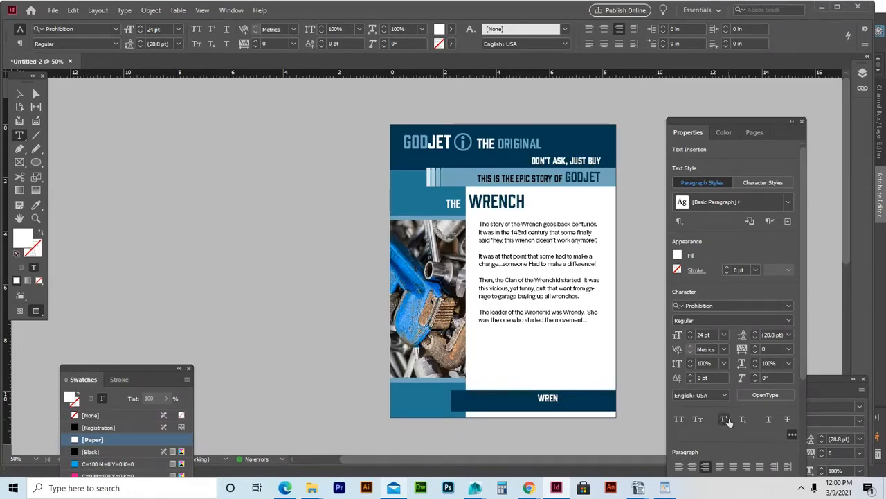
type("C")
type("Y")
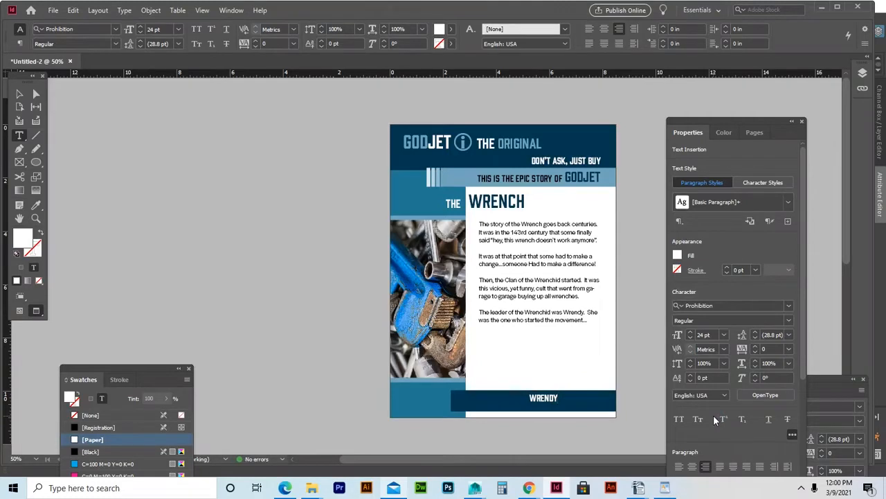
type(" THE")
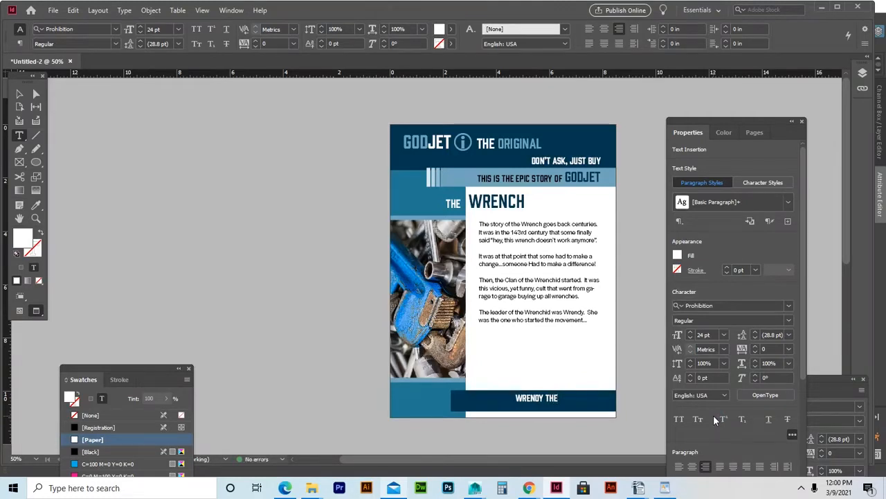
type(" WRENCHID")
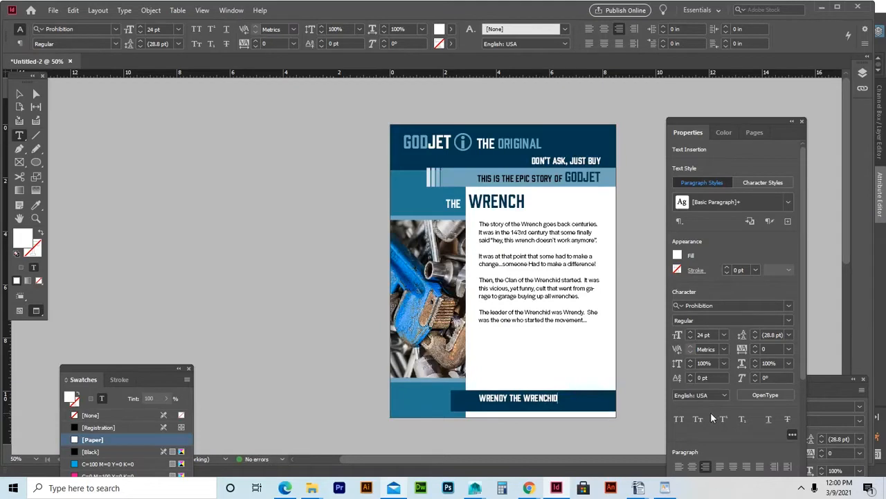
type(" #")
key("BackSpace")
key("BackSpace")
Widen the footer frame and append "142'333 -" to the end of the footer line.
left_click(19, 93)
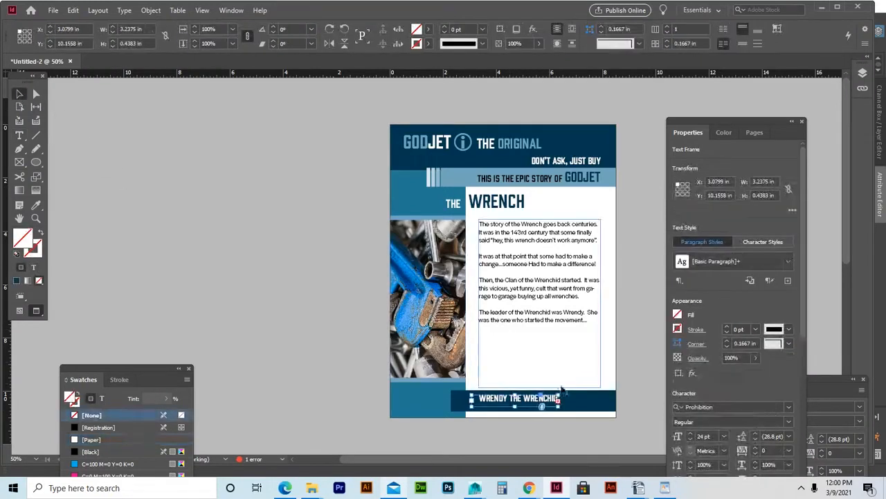
left_click_drag(557, 407, 601, 411)
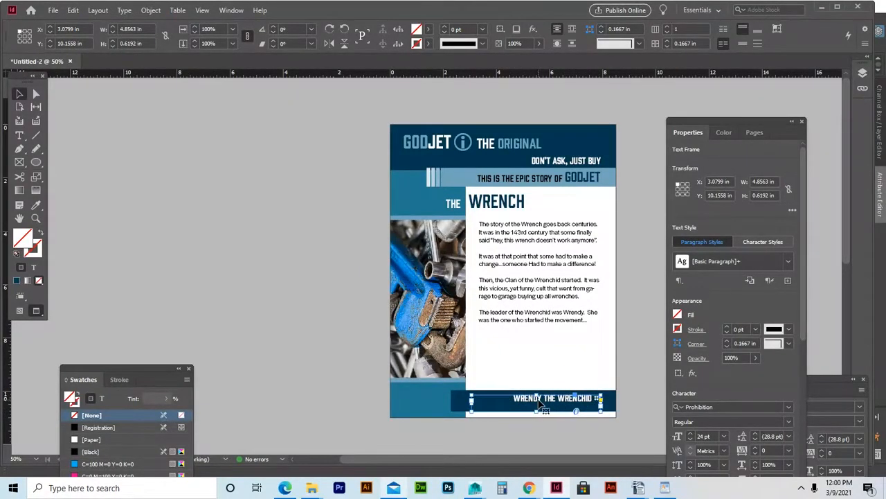
double_click(597, 397)
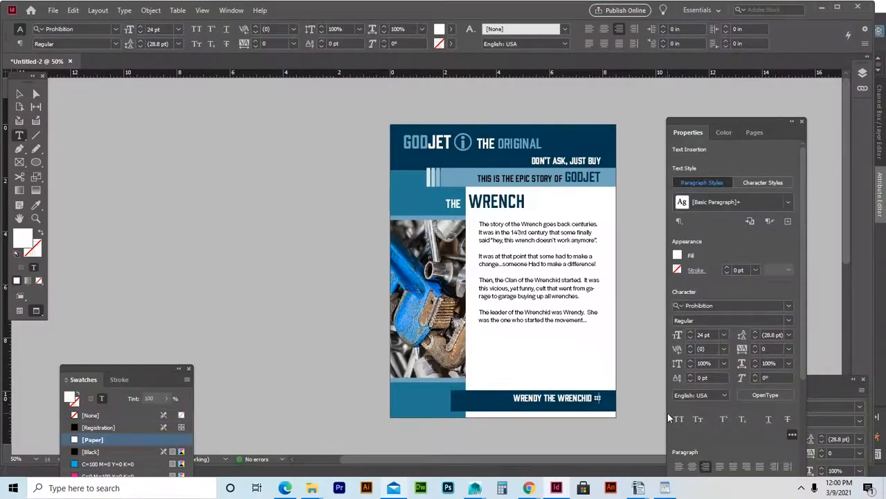
key("Right")
type("142")
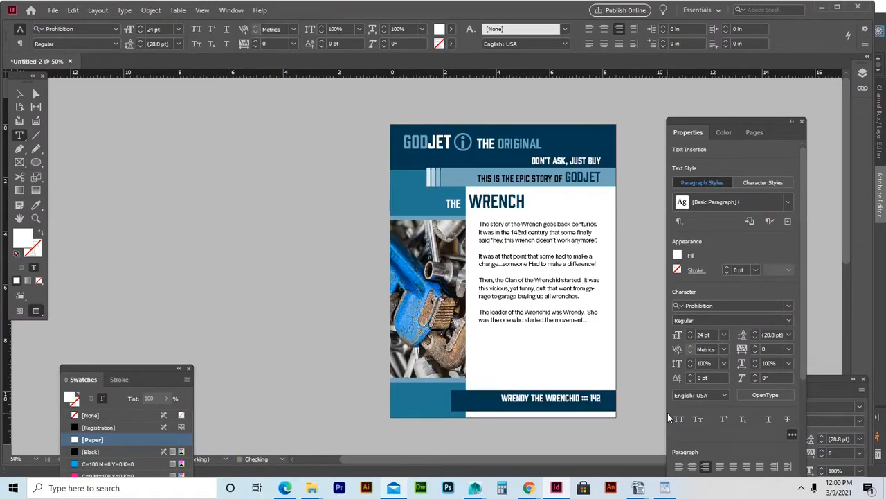
type("'333")
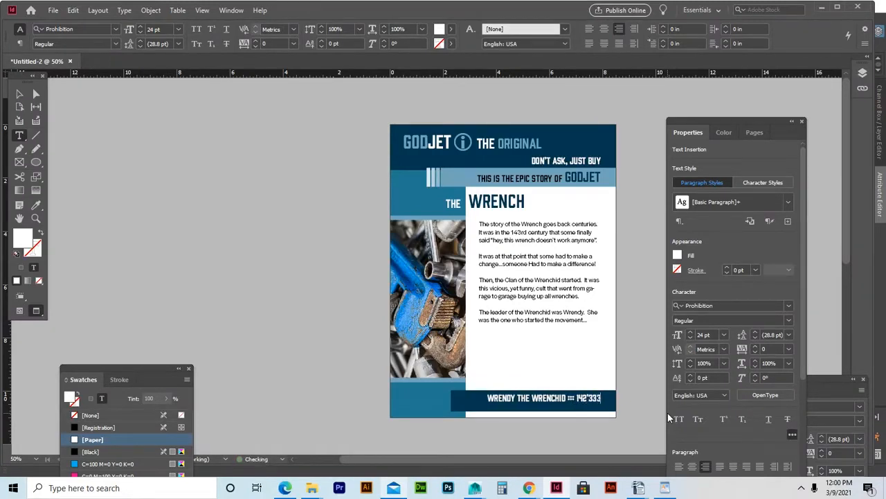
type(" -")
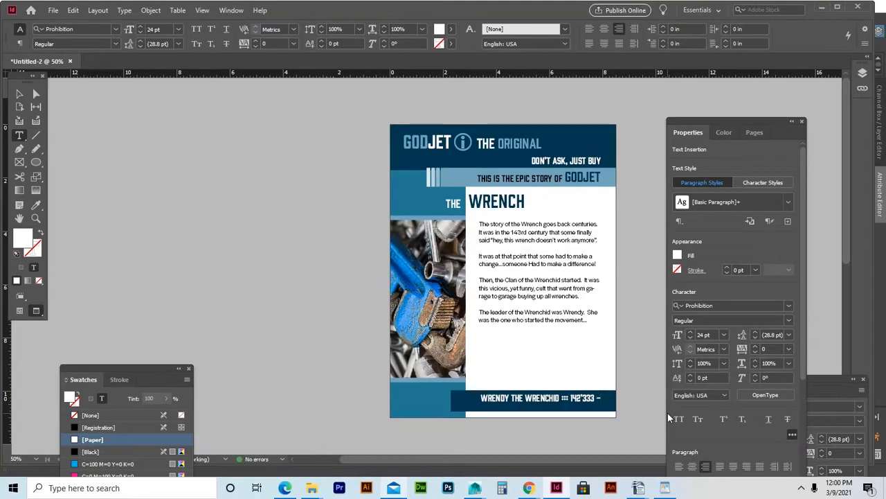
type(" 14")
key("BackSpace")
key("BackSpace")
Stretch the footer frame further left so 142'852 fits, then nudge it right and down.
left_click(17, 94)
left_click_drag(471, 414, 459, 414)
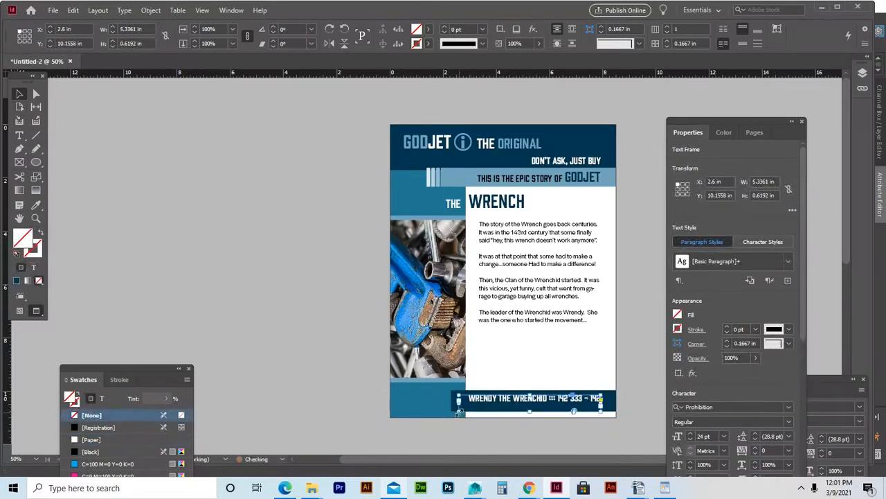
double_click(593, 403)
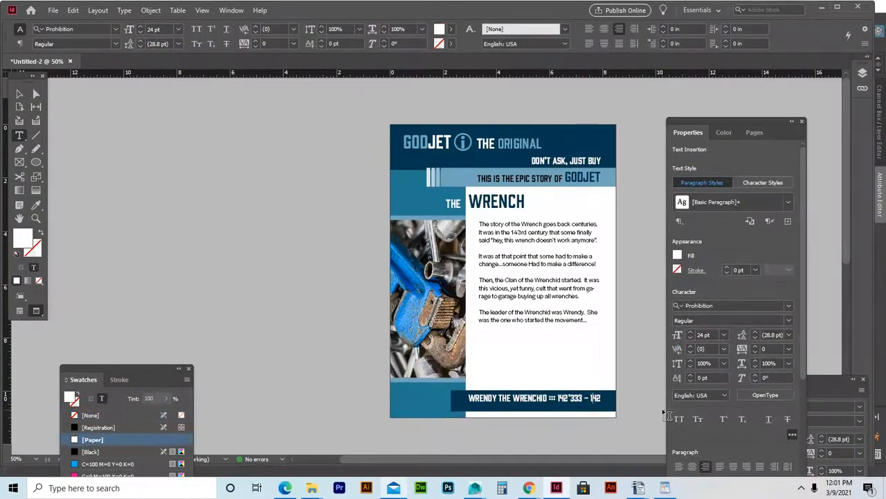
type("'")
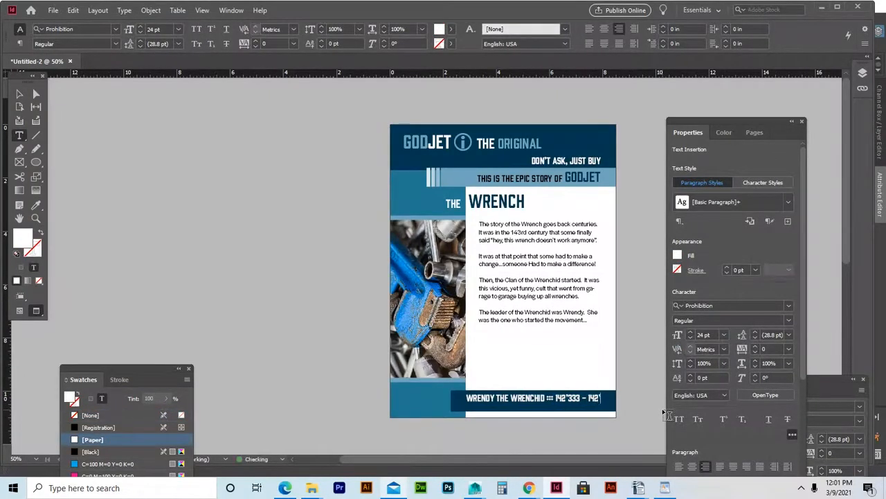
key("BackSpace")
key("BackSpace")
key("BackSpace")
key("BackSpace")
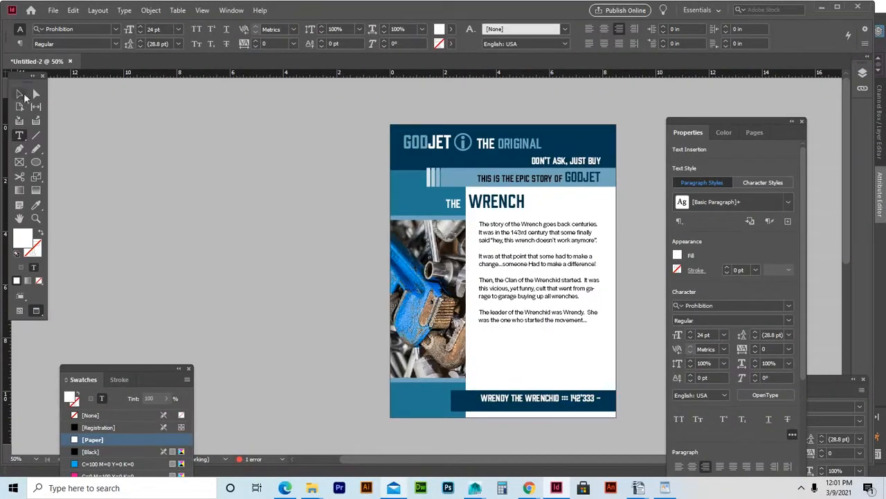
left_click(21, 94)
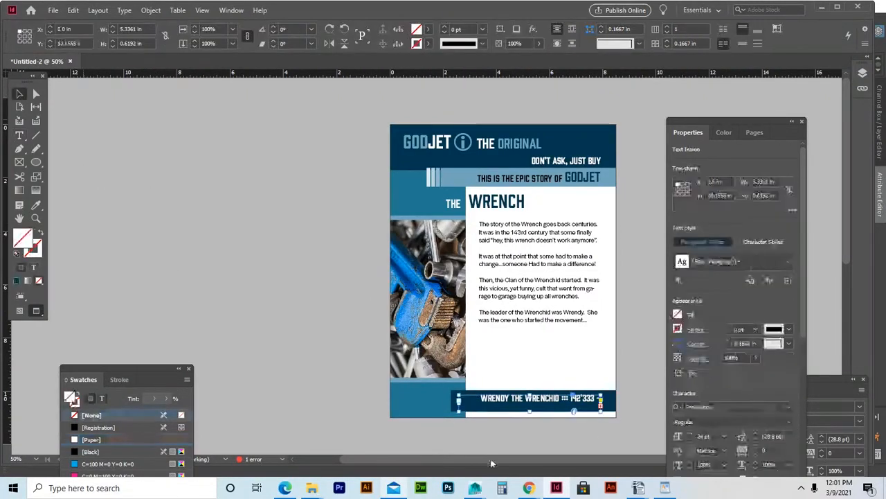
left_click_drag(460, 413, 451, 412)
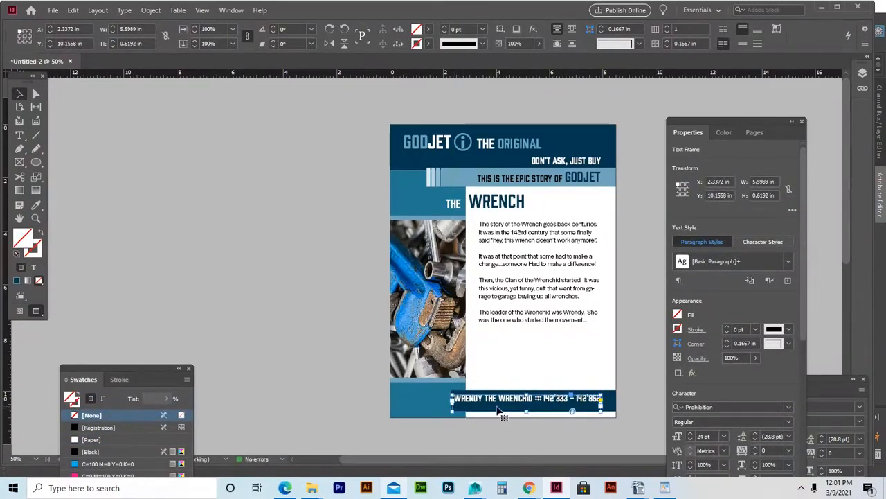
key("Down")
key("Down")
key("Down")
key("Down")
key("Down")
key("Right")
key("Right")
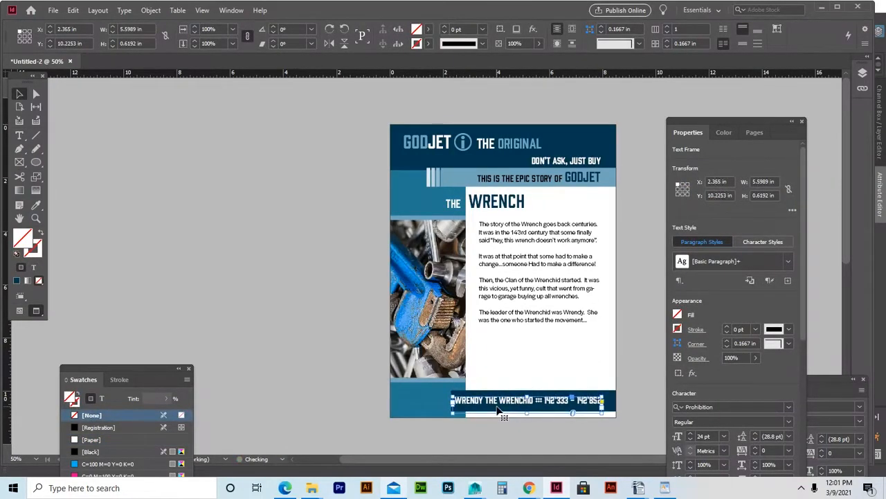
Reduce the word THE and the 142'333 - 142'852 range in the footer to 18 pt.
double_click(495, 402)
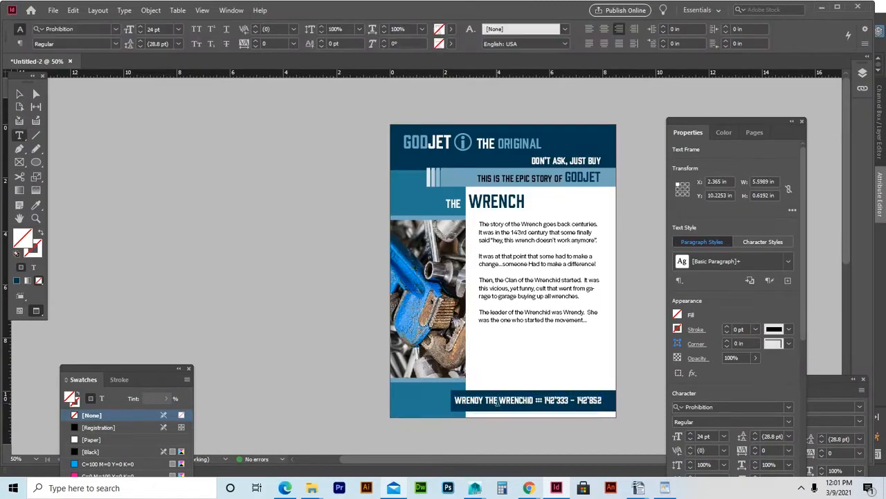
double_click(491, 400)
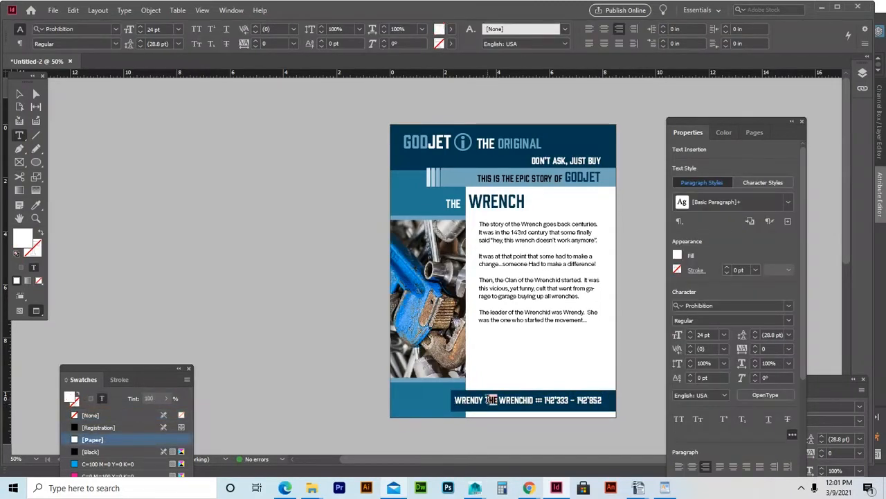
left_click_drag(491, 400, 496, 428)
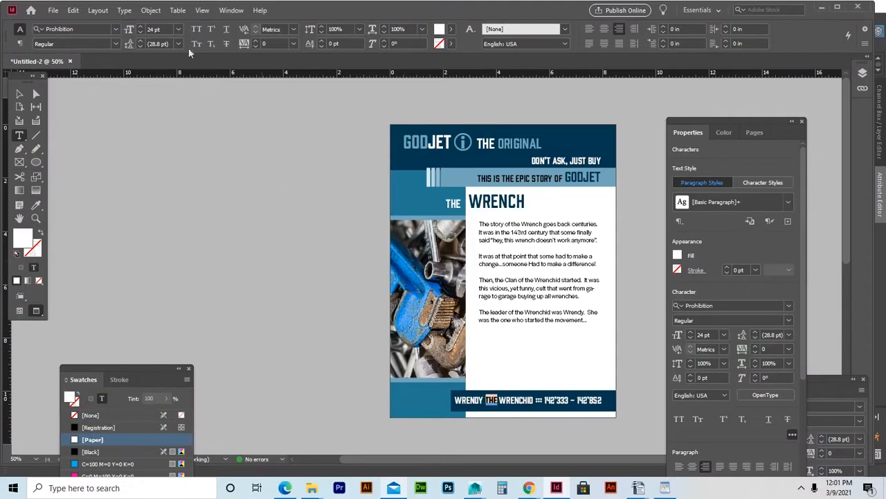
left_click(178, 29)
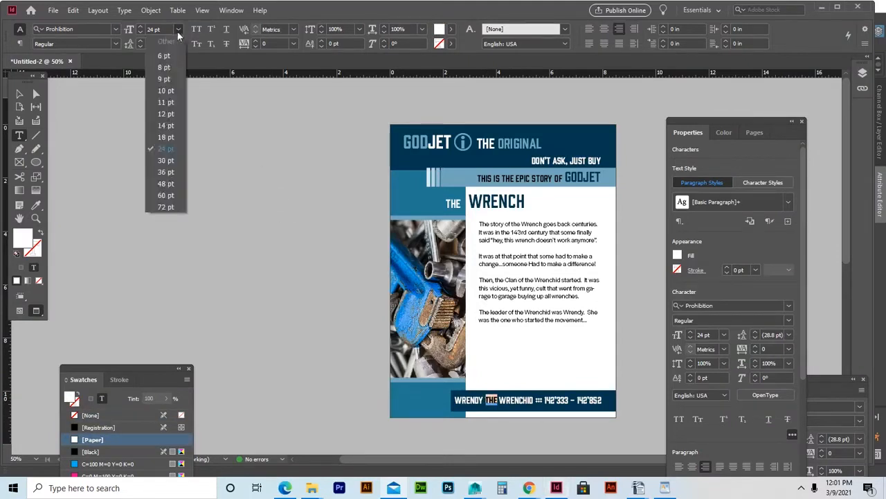
left_click(165, 136)
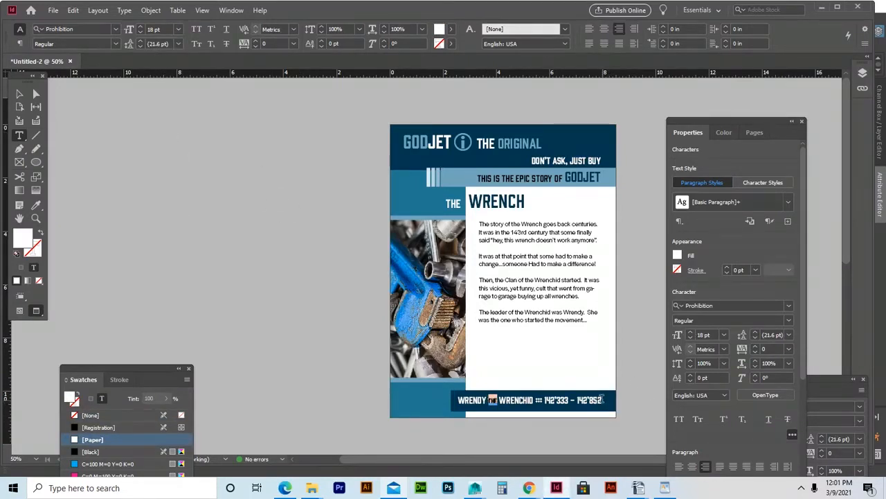
left_click_drag(610, 403, 545, 394)
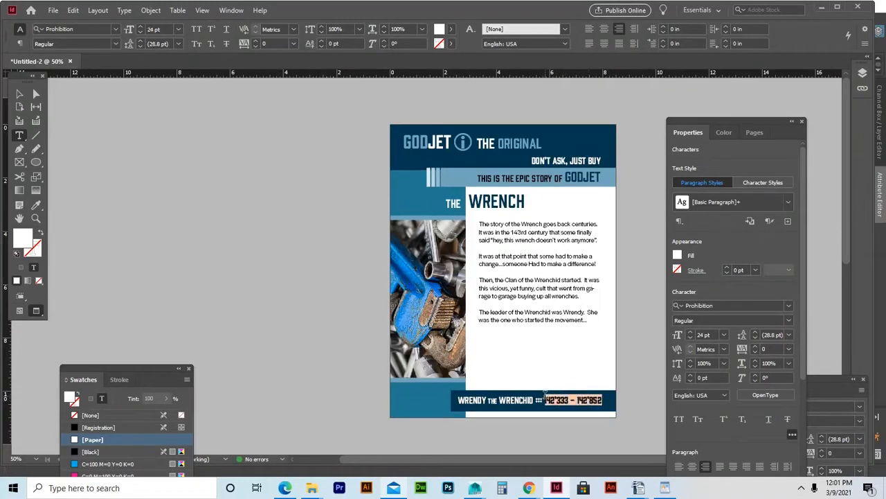
left_click(178, 29)
left_click(166, 137)
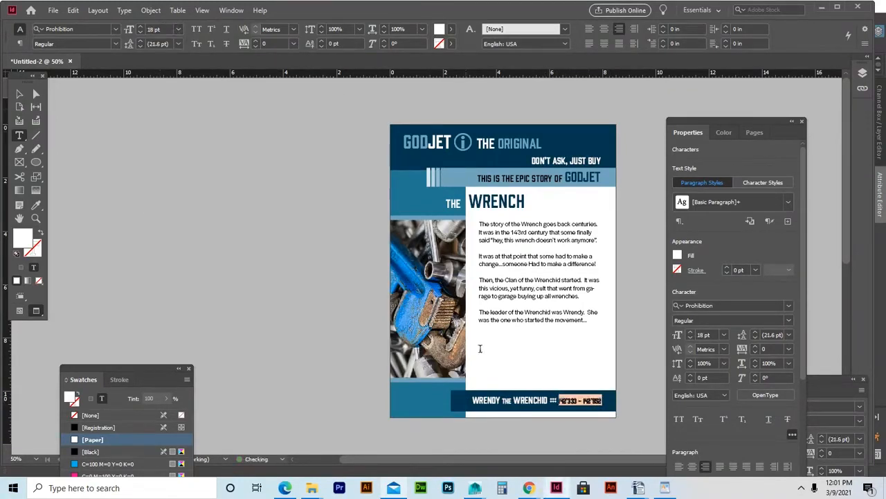
left_click(563, 399)
double_click(485, 400)
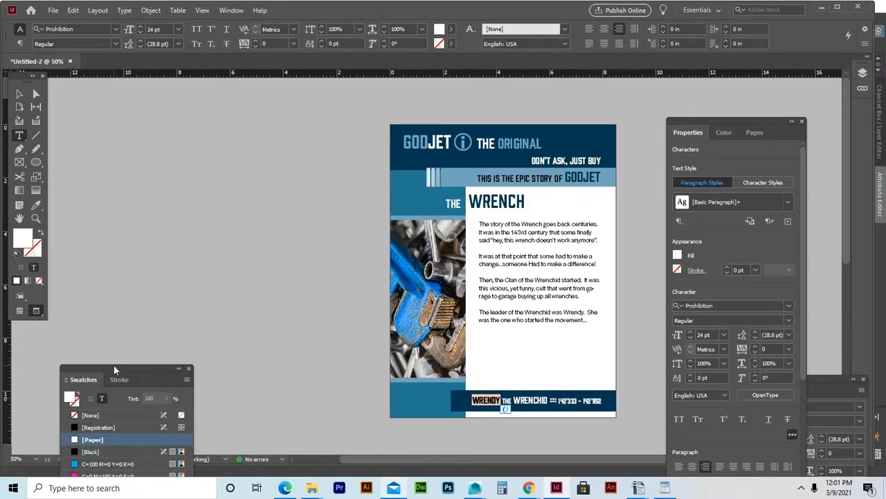
Colour the footer word WRENDY with the Primary Swatch, lightened to a 26% tint.
left_click_drag(114, 369, 127, 131)
left_click(112, 301)
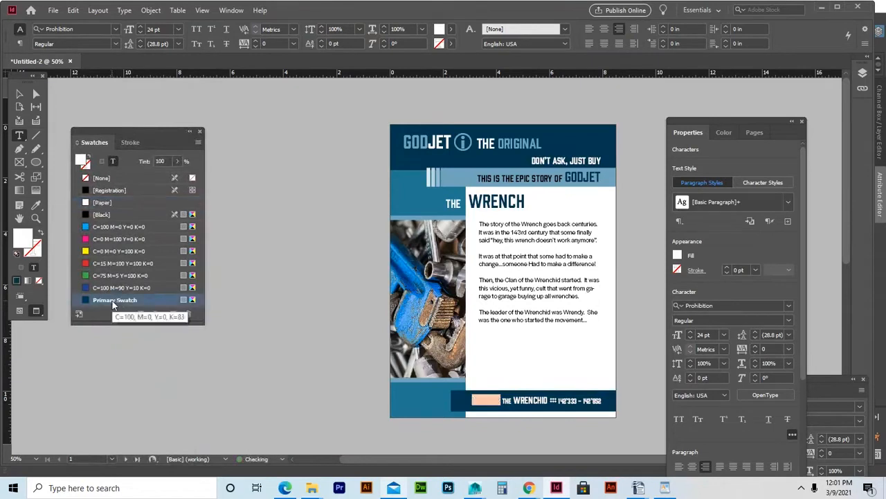
left_click(178, 161)
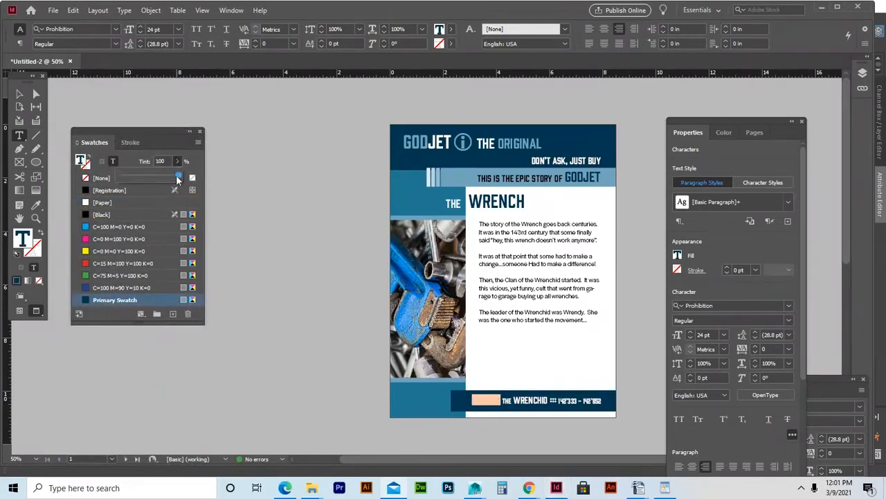
left_click_drag(177, 176, 133, 176)
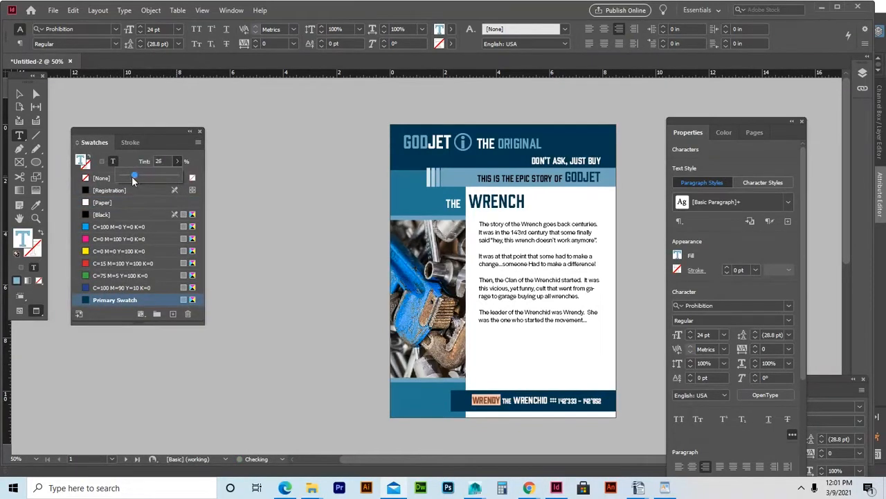
left_click(519, 399)
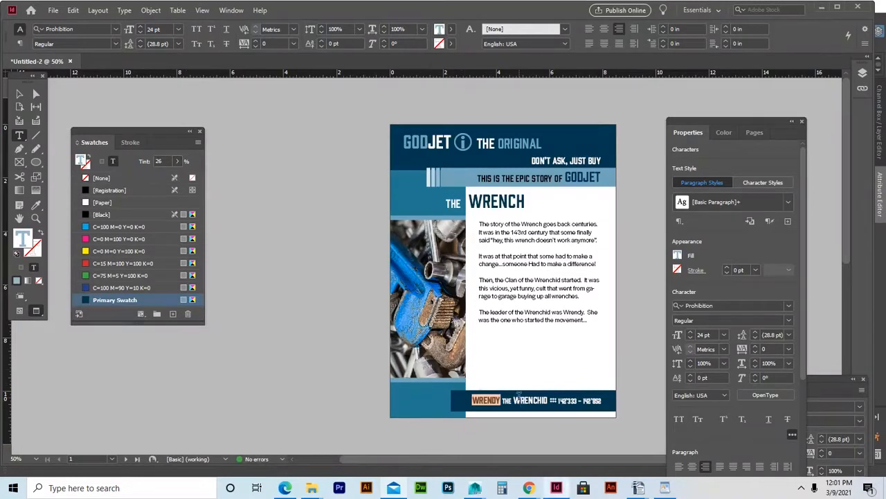
left_click(523, 399)
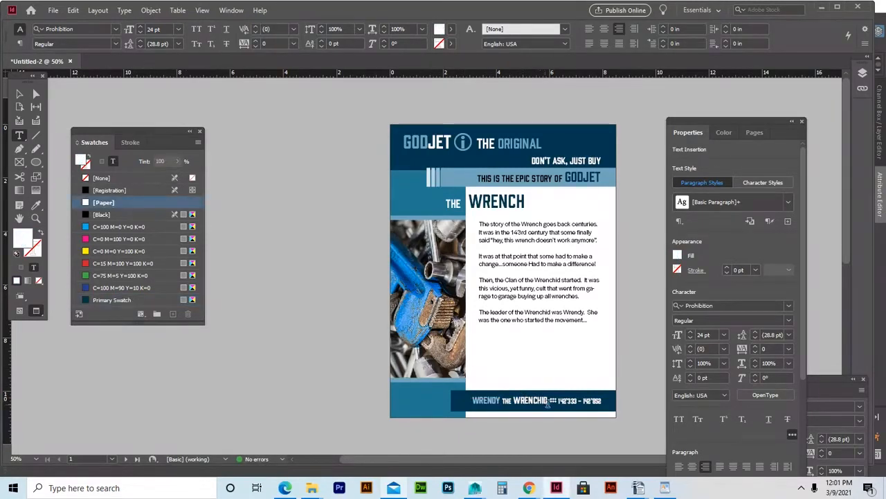
Apply the Primary Swatch at 26% tint to WRENCHID.
left_click_drag(547, 400, 513, 400)
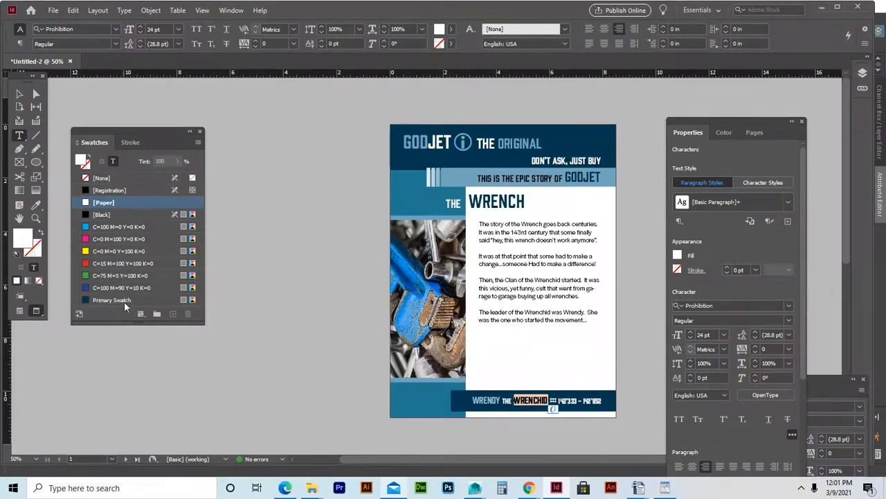
left_click(124, 302)
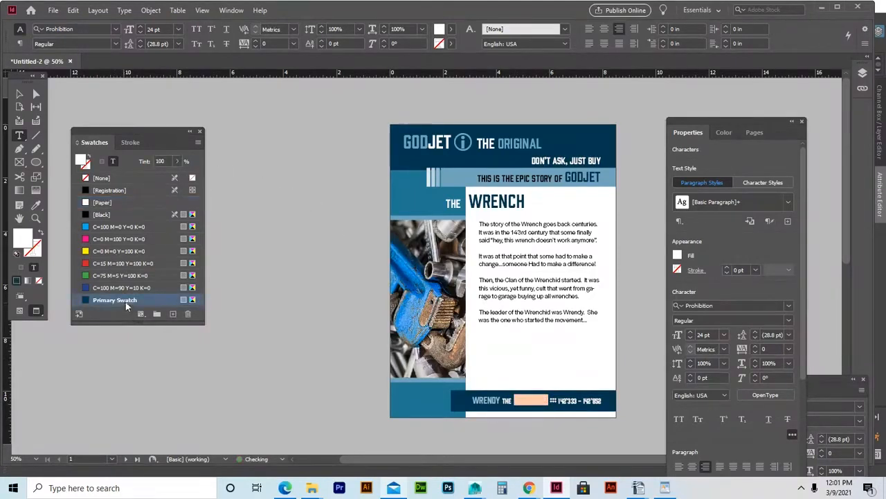
left_click(162, 161)
type("26")
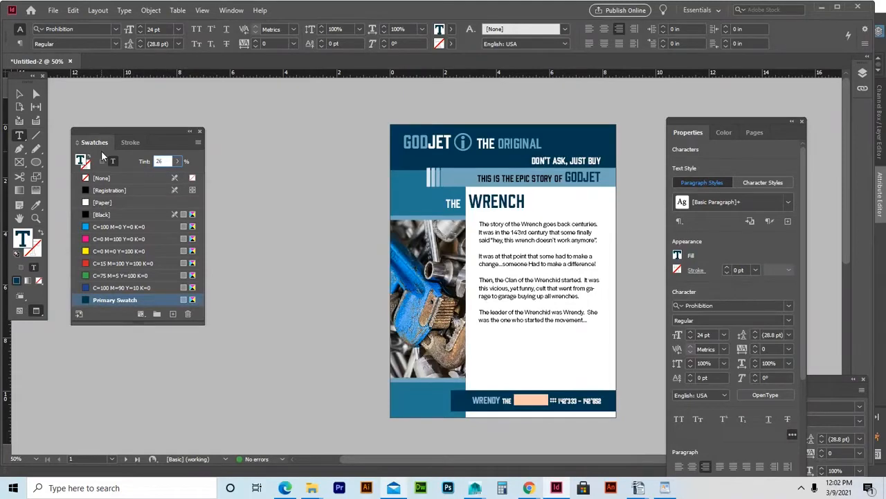
key("Return")
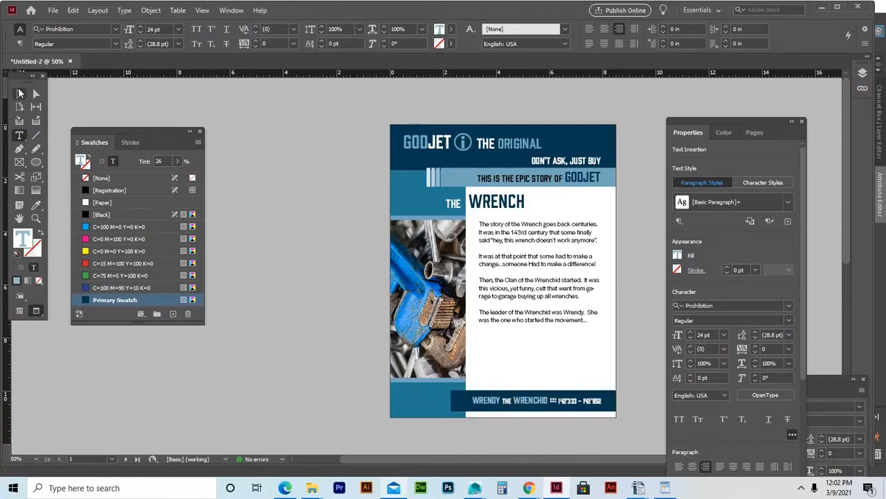
Nudge the footer frame left and down, and left-align the WRENDY THE WRENCHID text.
left_click(19, 93)
key("Left")
key("Left")
key("Left")
key("Left")
key("Left")
key("Left")
key("Left")
key("Left")
key("Left")
key("Left")
key("Left")
key("Left")
key("Left")
key("Left")
key("Left")
key("Left")
key("Left")
key("Left")
key("Left")
key("Left")
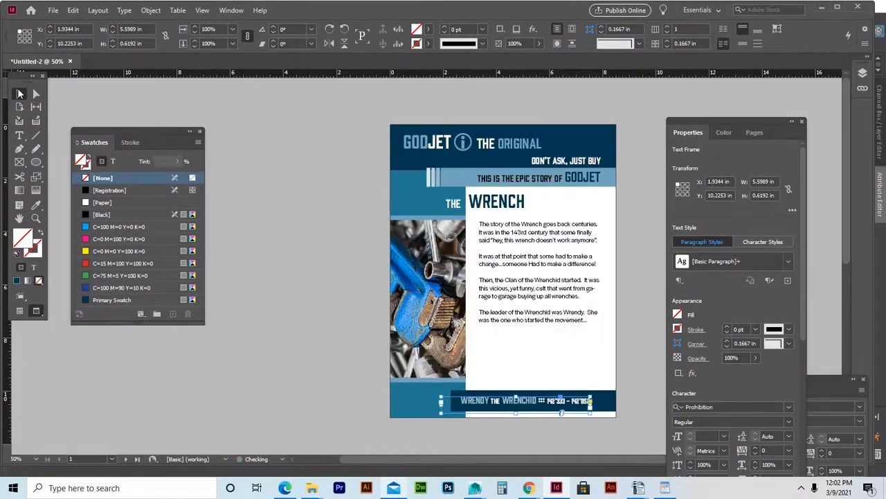
key("Left")
key("Left")
key("Left")
key("Left")
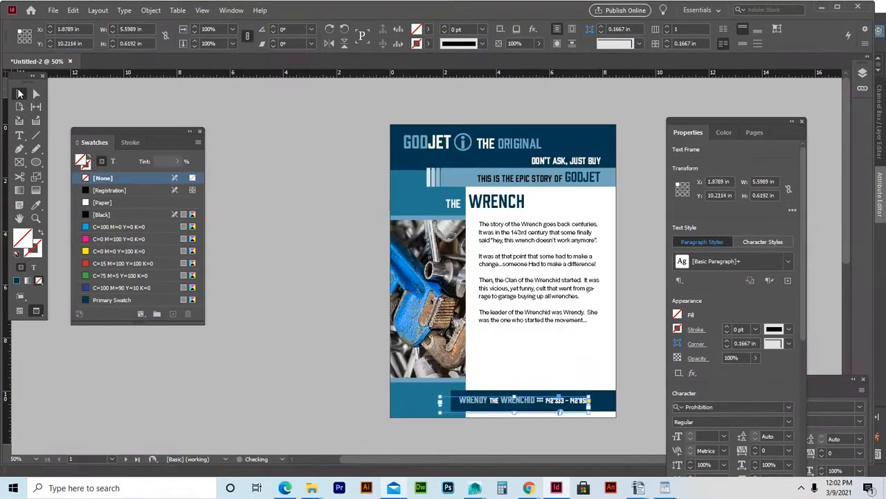
key("Left")
key("Down")
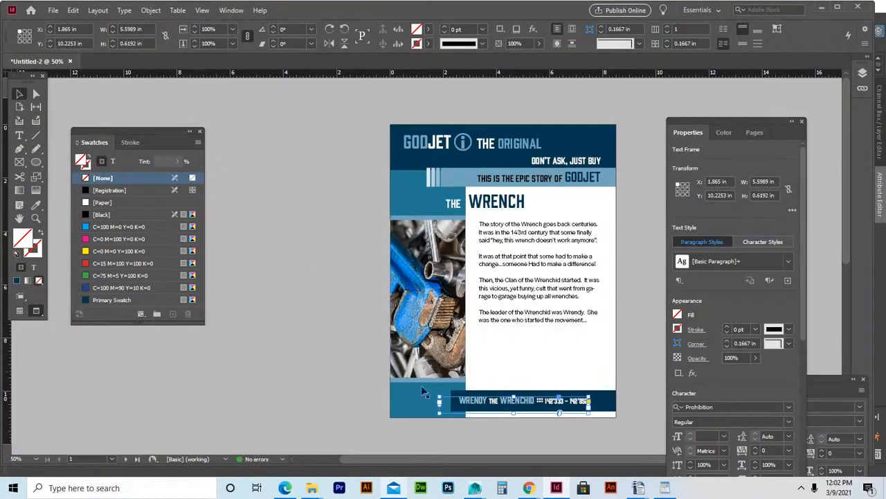
double_click(465, 400)
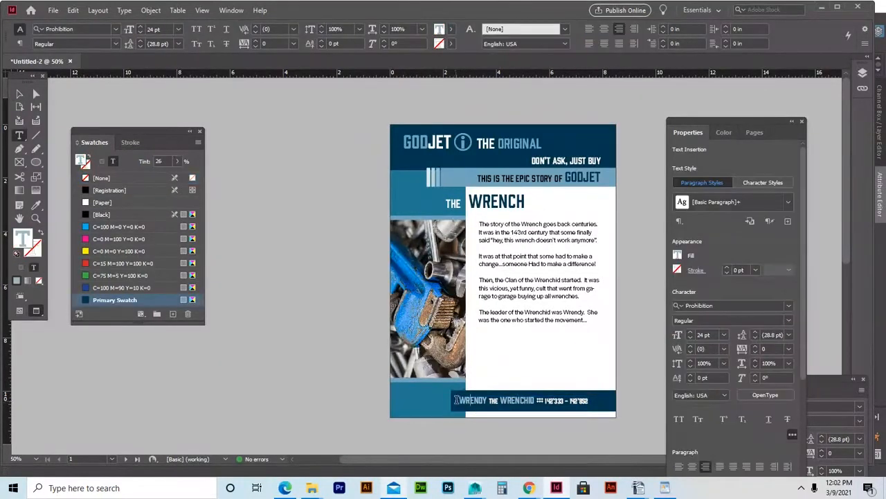
left_click(590, 29)
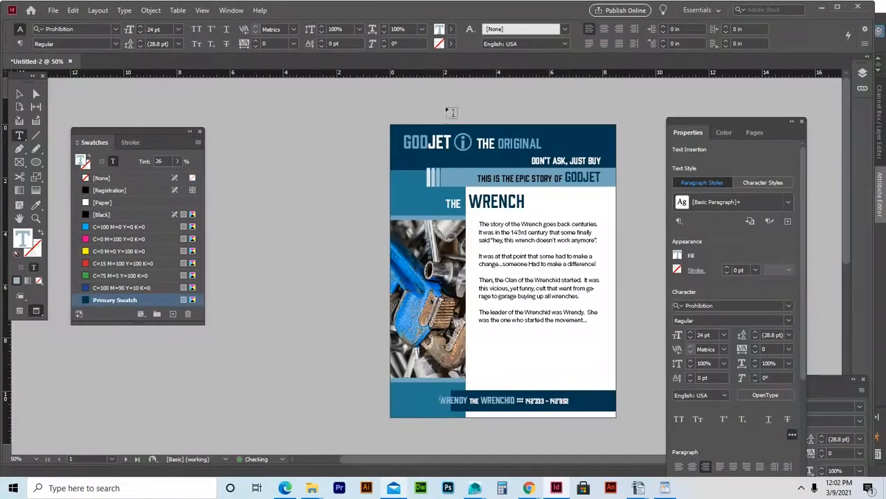
Nudge the footer frame right and down to about X 2.5456 in, centring it in the bar.
left_click(18, 94)
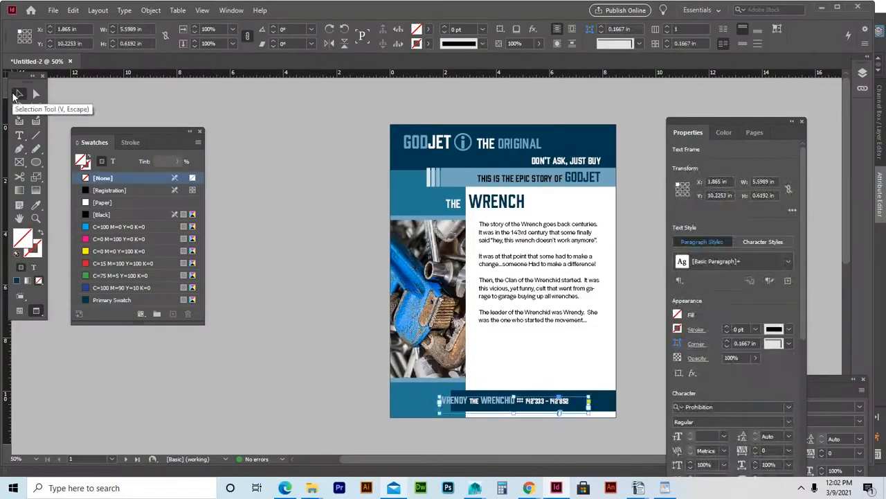
key("Right")
key("Right")
key("Right")
key("Right")
key("Right")
key("Right")
key("Right")
key("Right")
key("Right")
key("Right")
key("Right")
key("Right")
key("Right")
key("Right")
key("Right")
key("Right")
key("Right")
key("Right")
key("Right")
key("Right")
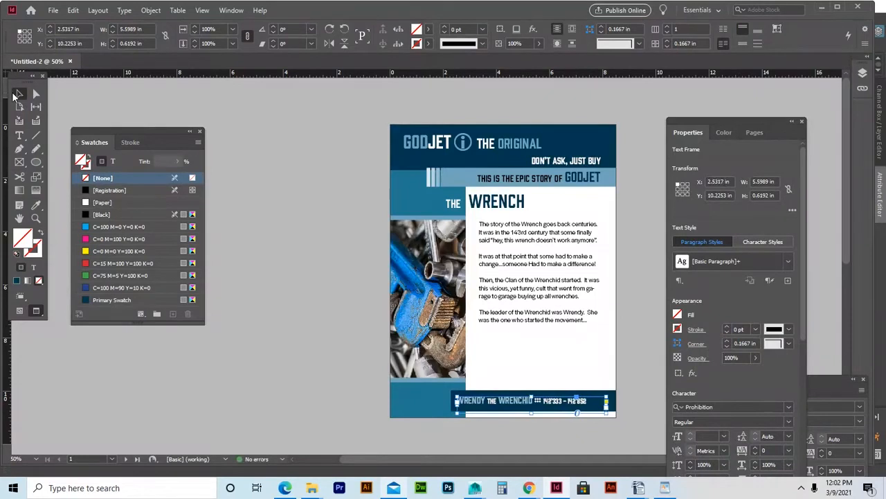
key("Right")
key("Down")
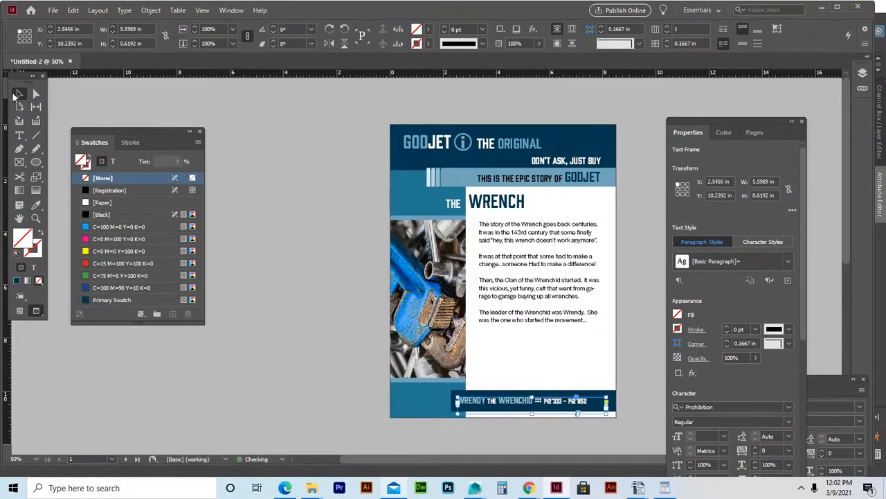
left_click(285, 205)
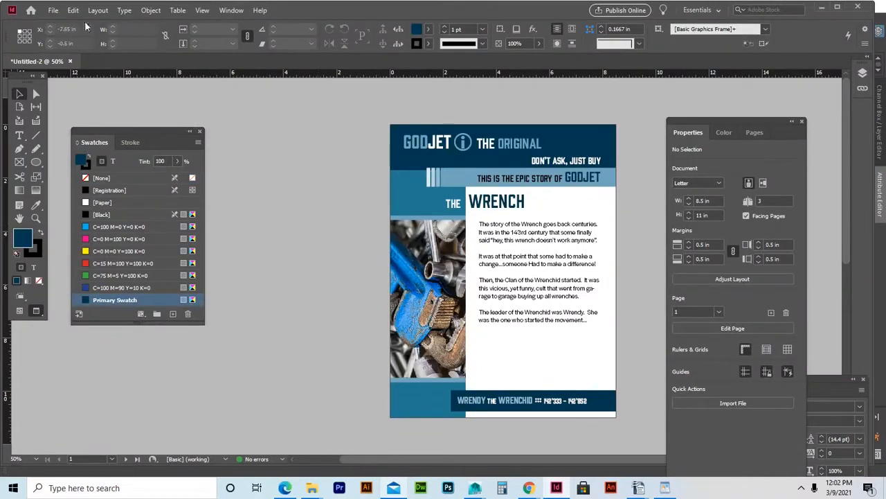
Save As GodJet_demo.indd in GodJet_store, editing the GodJet_practice name.
left_click(53, 10)
left_click(78, 99)
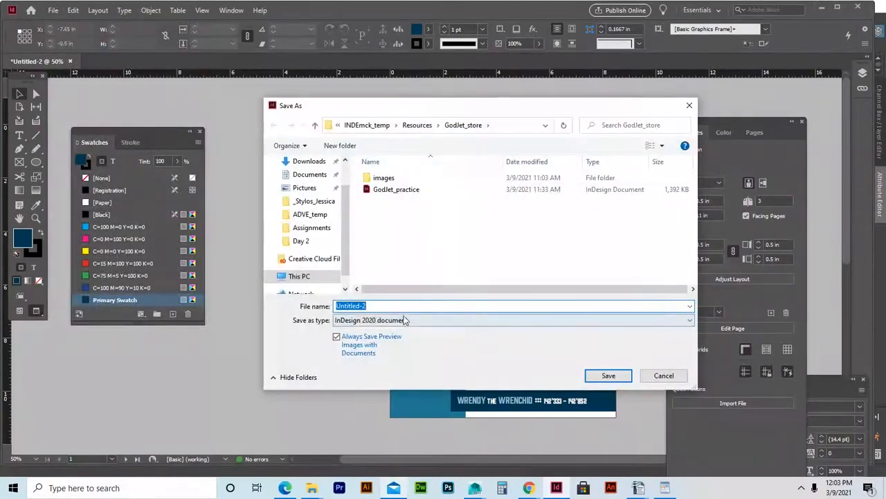
left_click(393, 191)
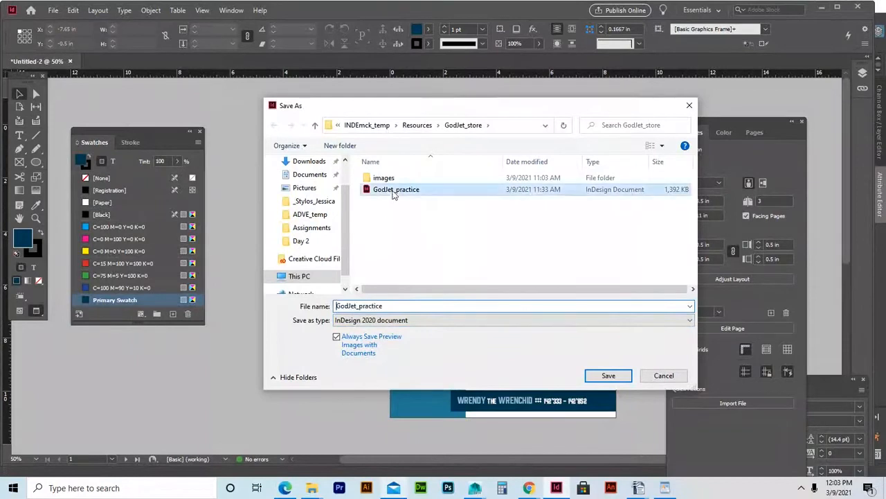
left_click(397, 305)
left_click(416, 308)
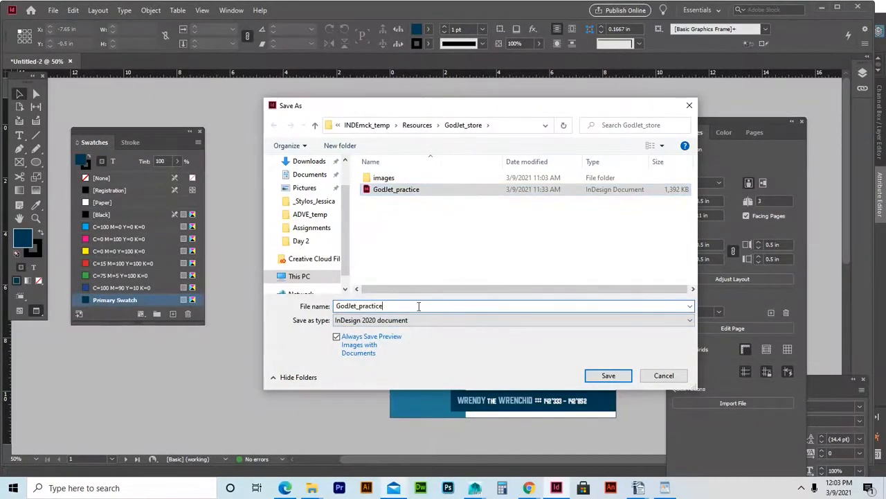
key("BackSpace")
key("BackSpace")
key("BackSpace")
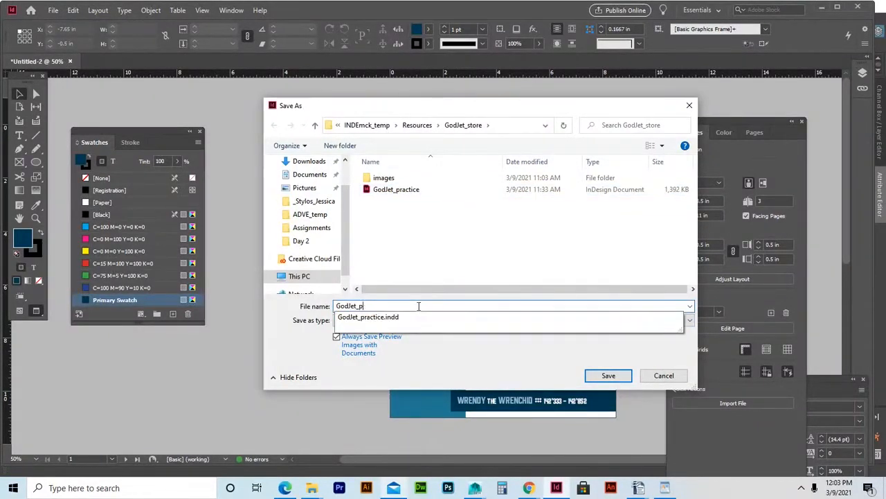
type("demo")
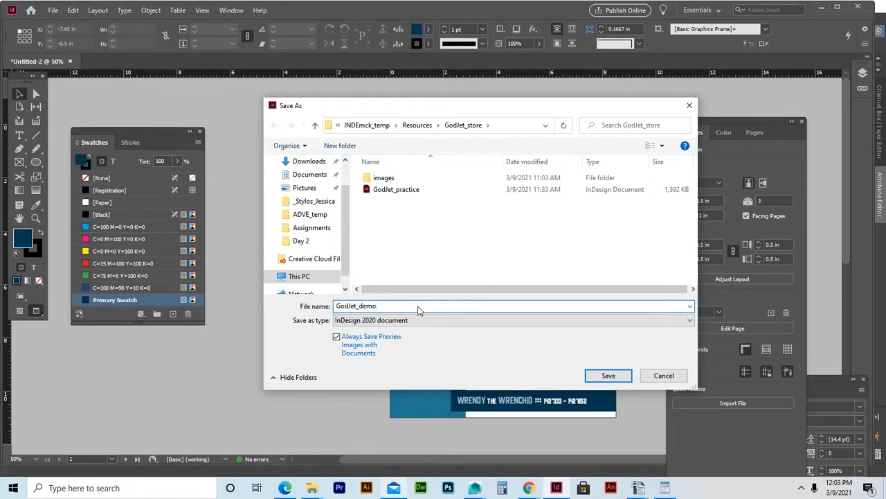
left_click(608, 376)
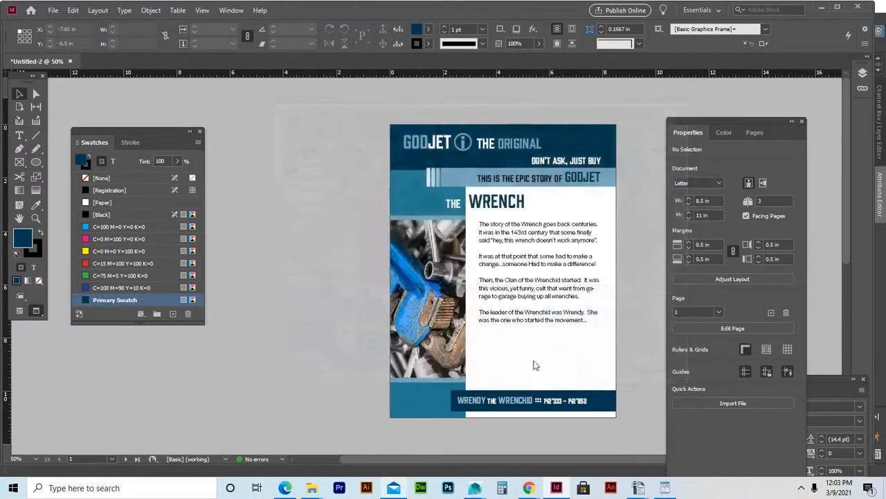
mouse_move(528, 488)
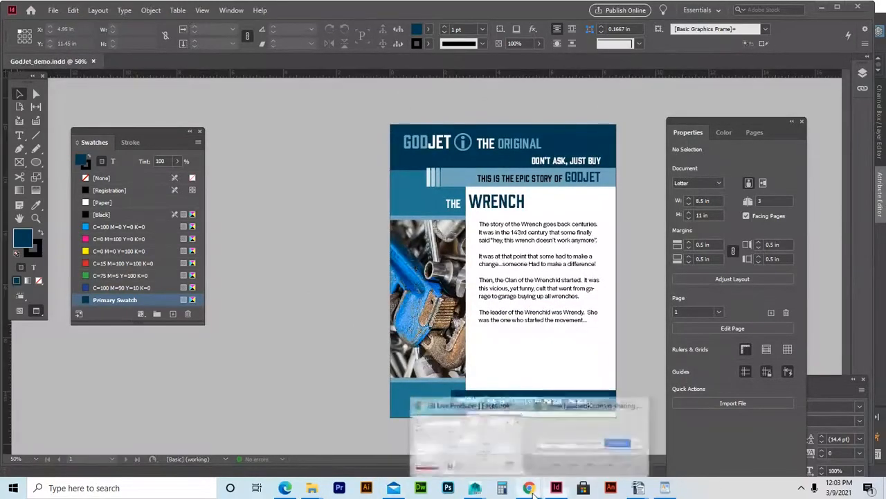
left_click(504, 472)
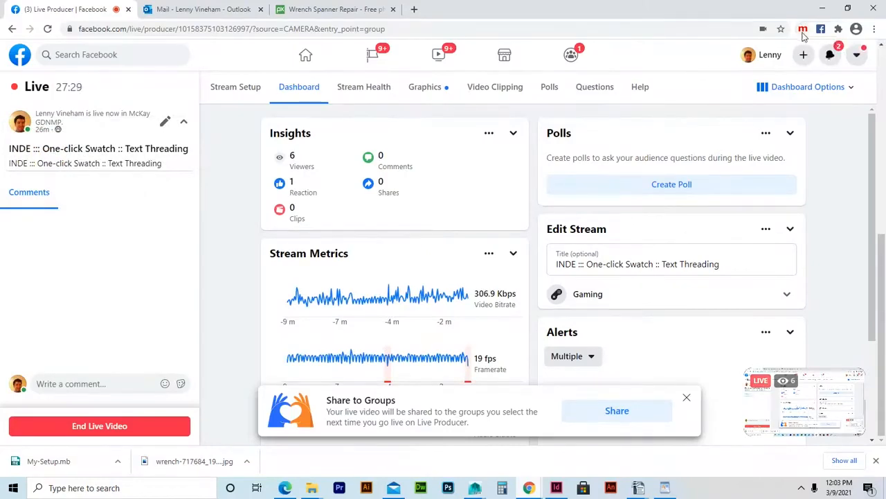
left_click(821, 12)
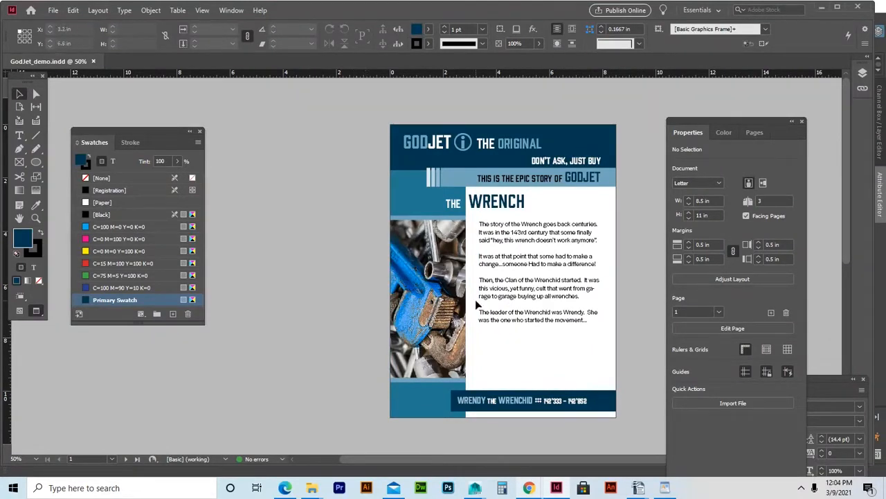
Select all objects on page 1 with the Pages panel showing.
left_click(761, 132)
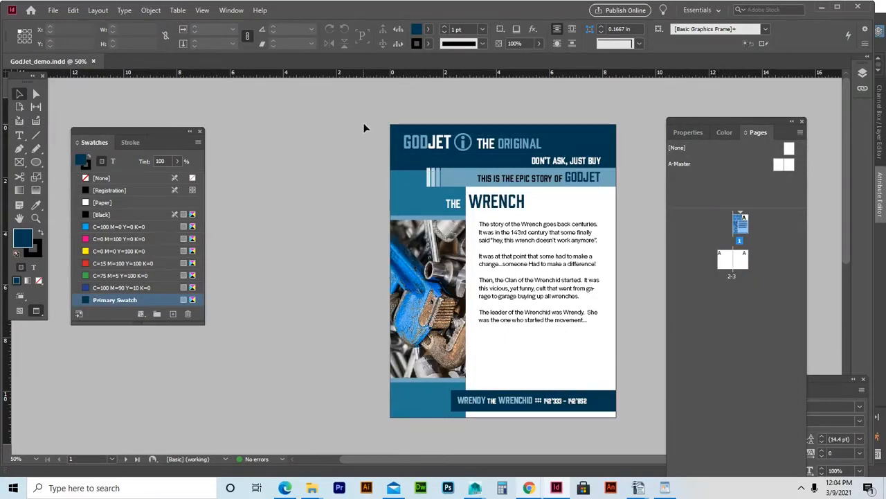
left_click_drag(365, 104, 633, 437)
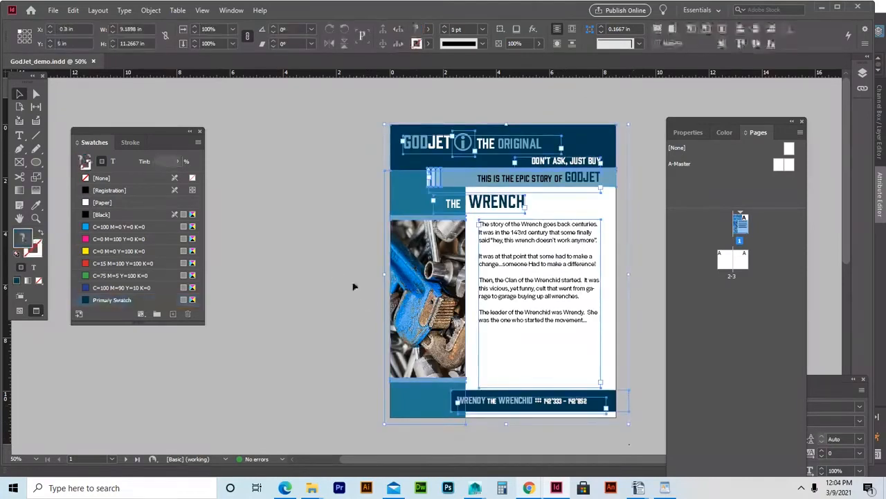
left_click_drag(349, 98, 628, 426)
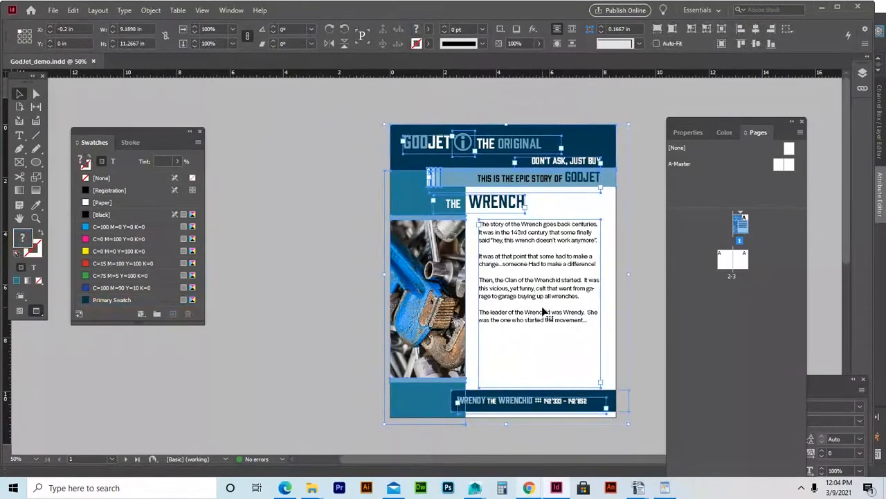
Paste the layout onto spread 2-3 and align it flush with the left page's top and left edges.
double_click(727, 270)
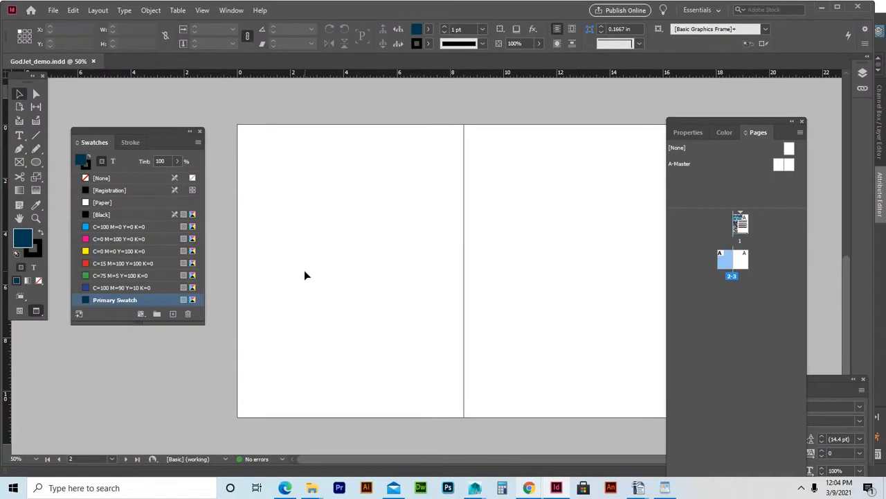
key("ctrl+v")
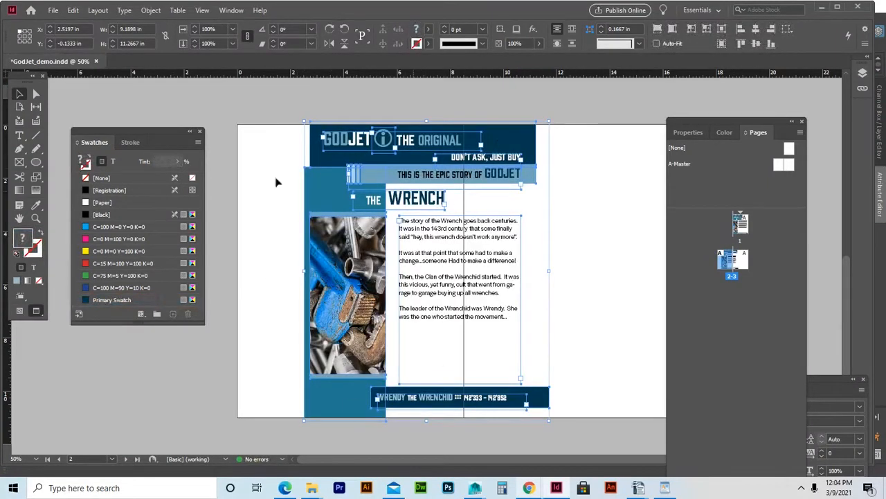
left_click_drag(512, 142, 441, 143)
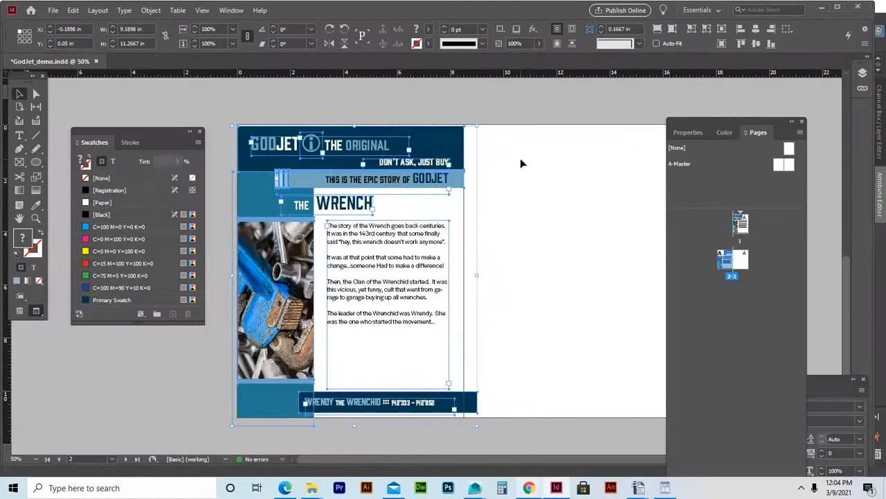
key("Up")
key("Up")
key("Up")
key("Up")
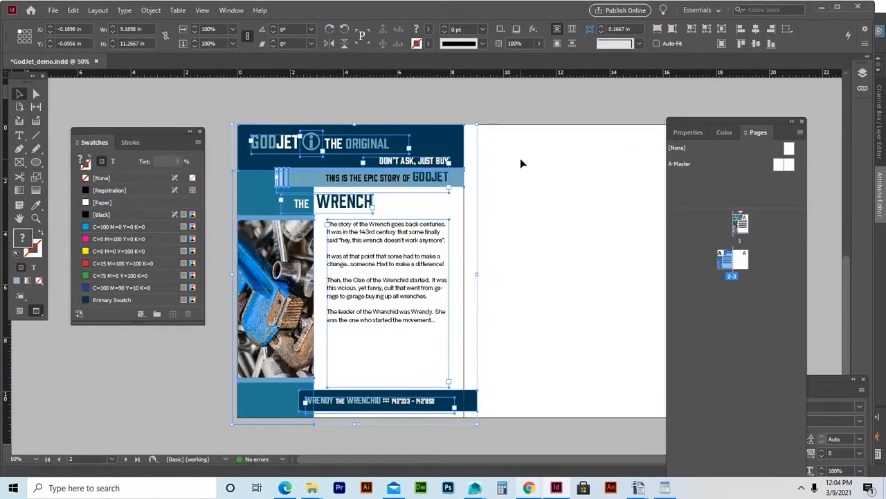
left_click(455, 97)
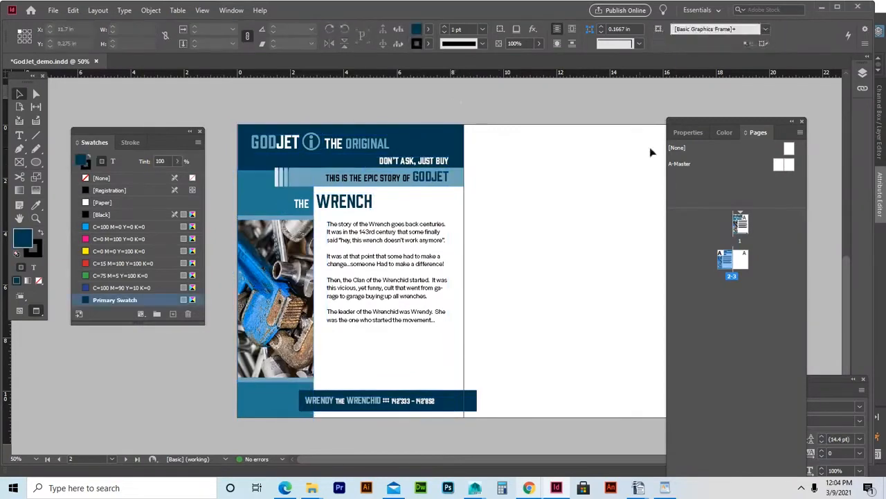
Draw an 8.4898 × 4.5139 in rectangle frame over the right page's lower half.
left_click_drag(679, 119, 718, 132)
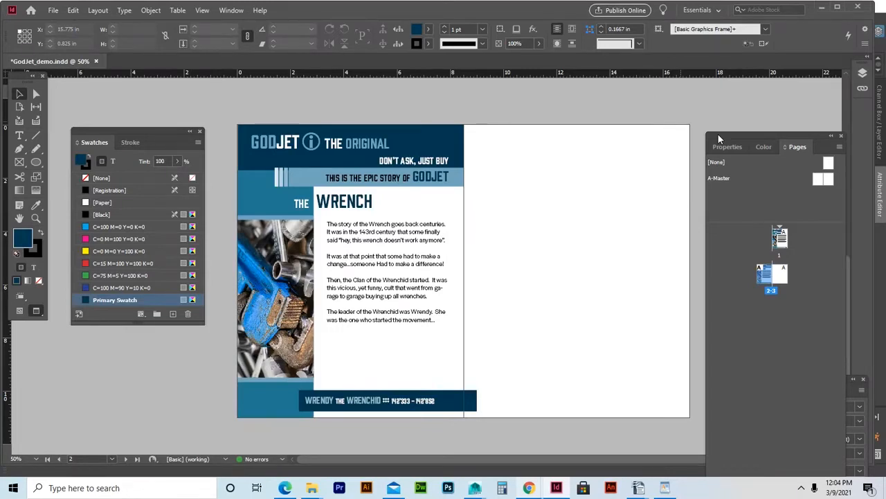
left_click(19, 162)
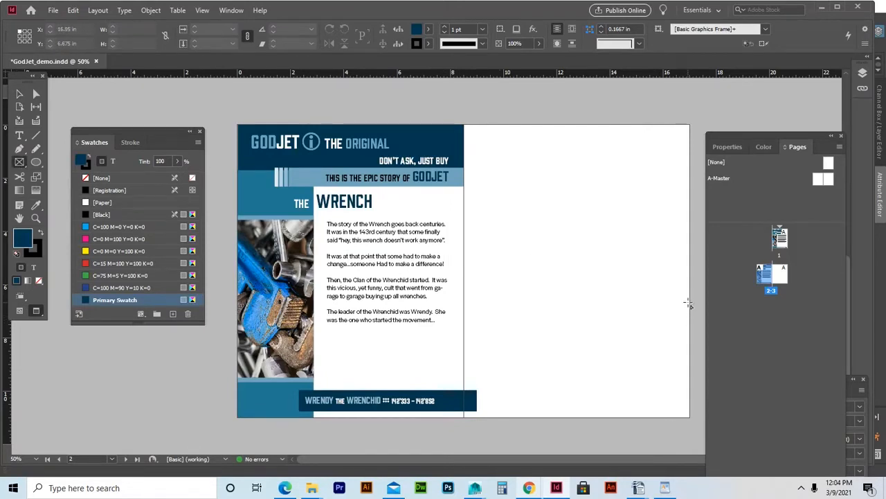
left_click_drag(689, 298, 464, 417)
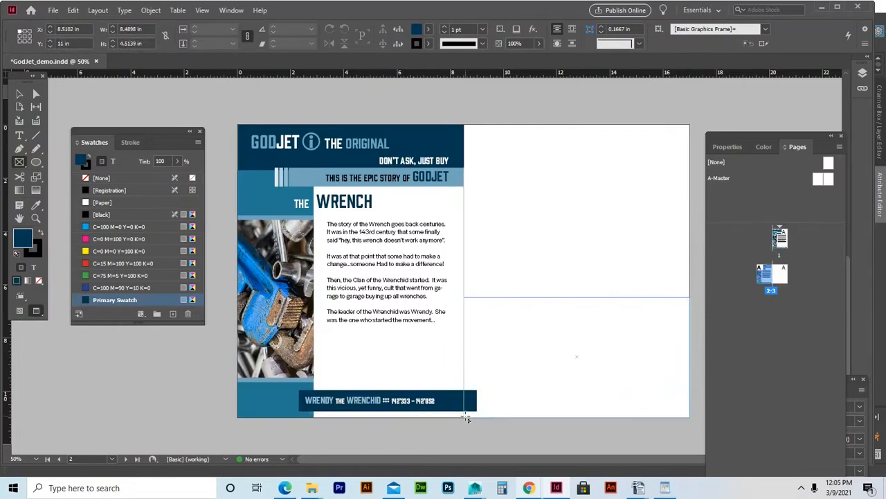
key("v")
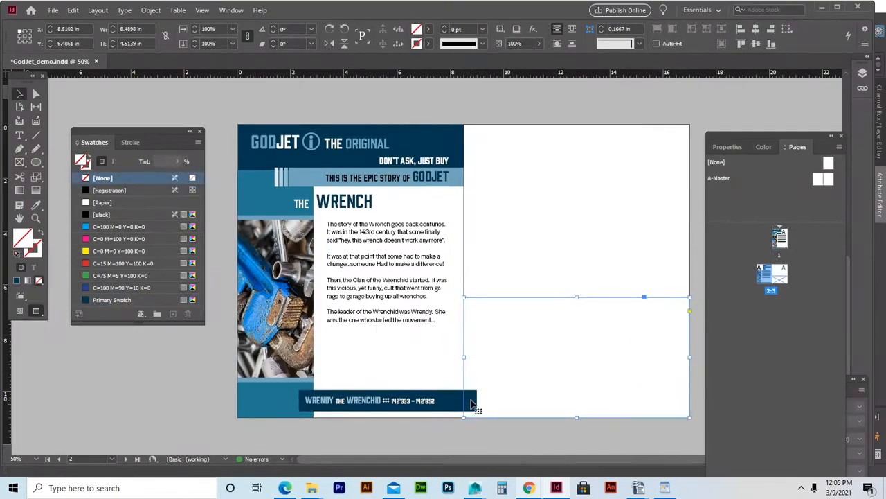
Shorten the dark-blue banner rectangle to the page edge, then open Place for the lower-right frame.
left_click(447, 404)
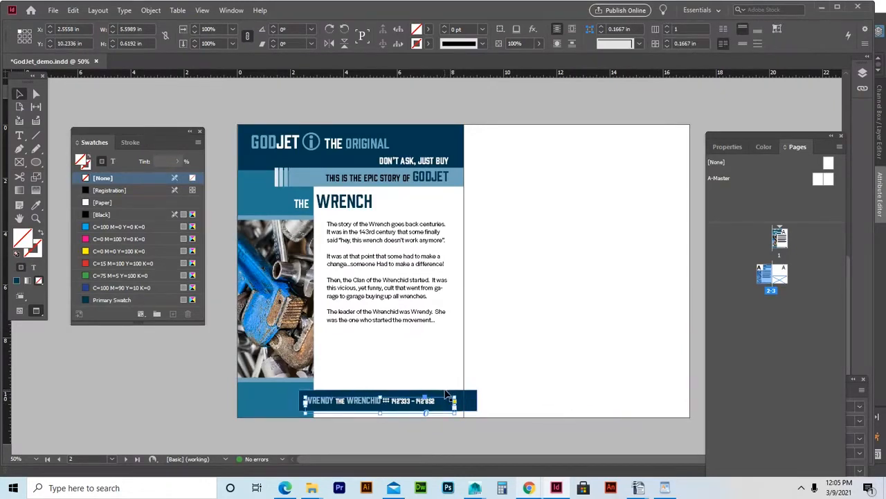
left_click(474, 400)
left_click_drag(476, 399, 465, 401)
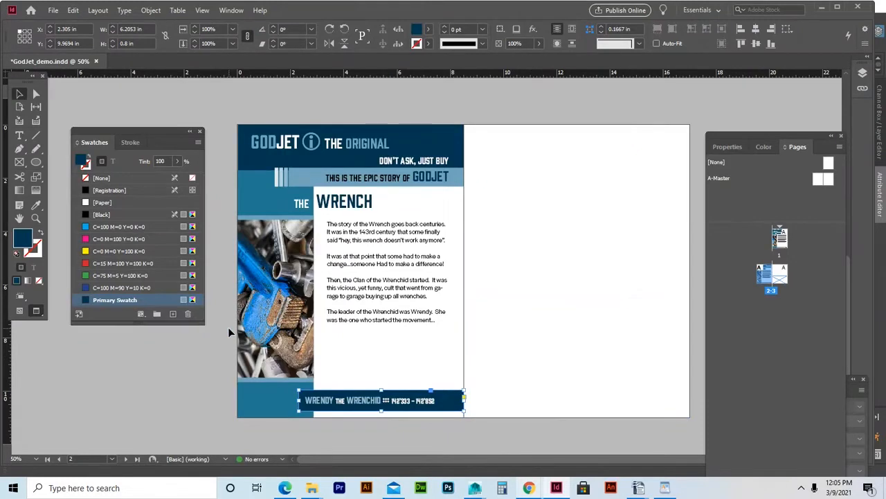
left_click(194, 363)
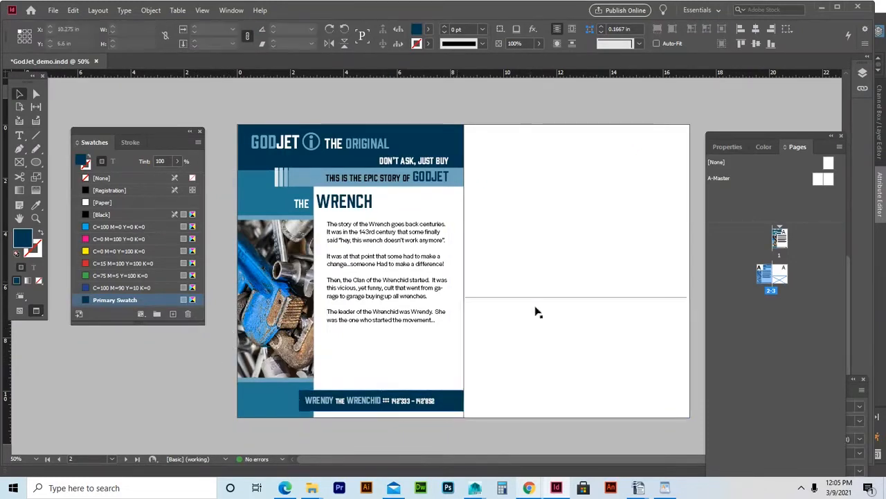
left_click(592, 341)
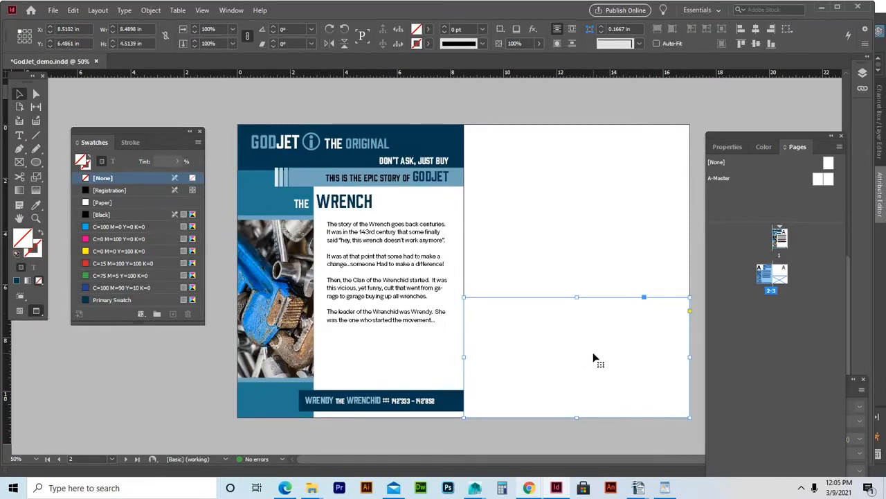
key("ctrl+d")
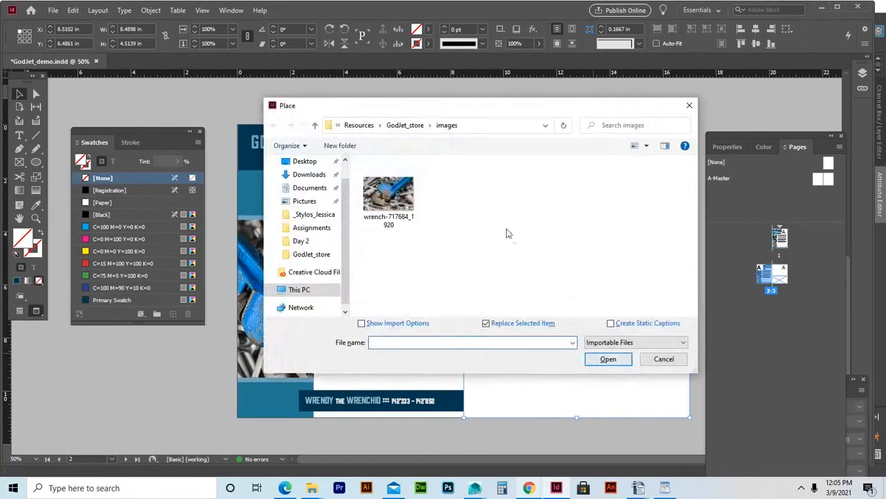
Place wrench-717684_1920 in the lower-right frame and scale the photo down inside it.
left_click(396, 196)
left_click(625, 360)
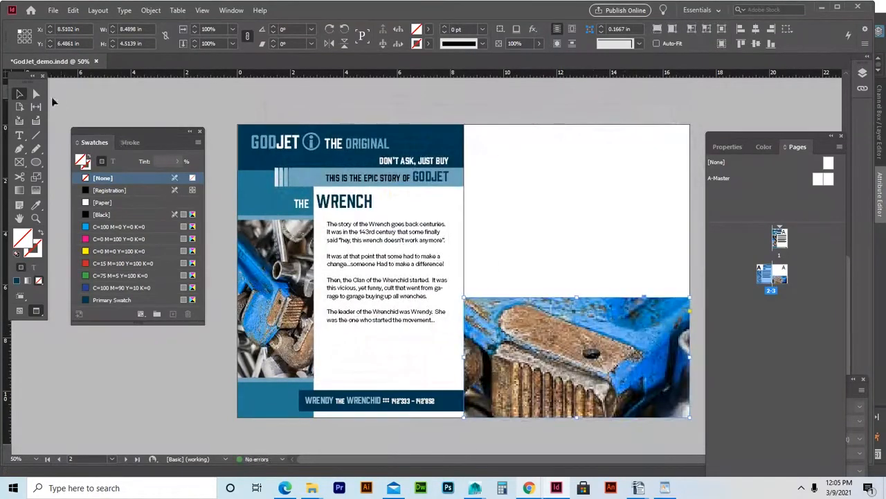
left_click(36, 93)
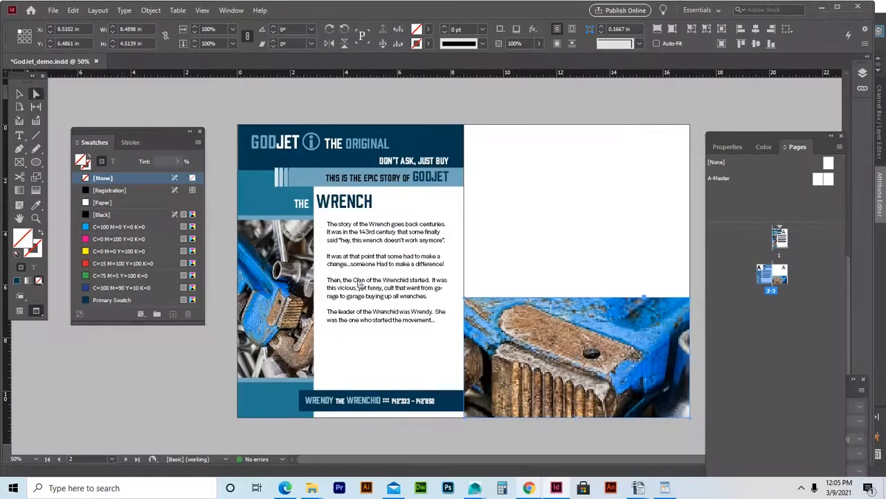
left_click(622, 375)
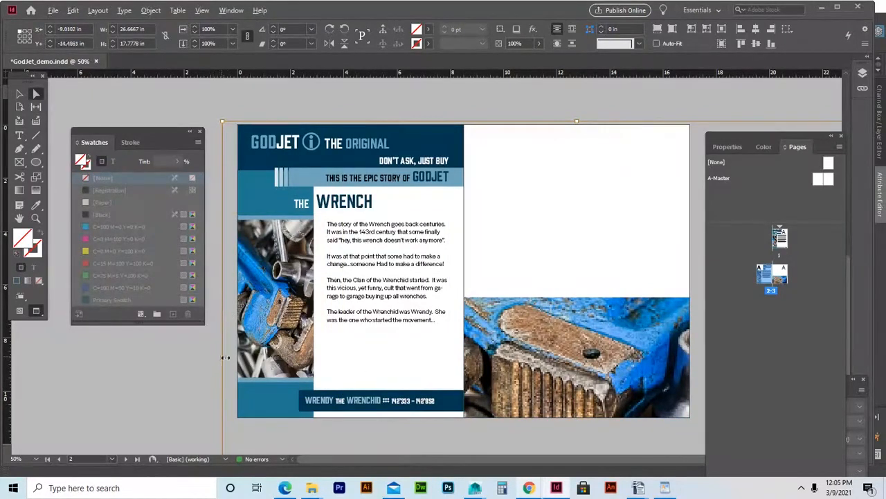
left_click_drag(222, 360, 453, 358)
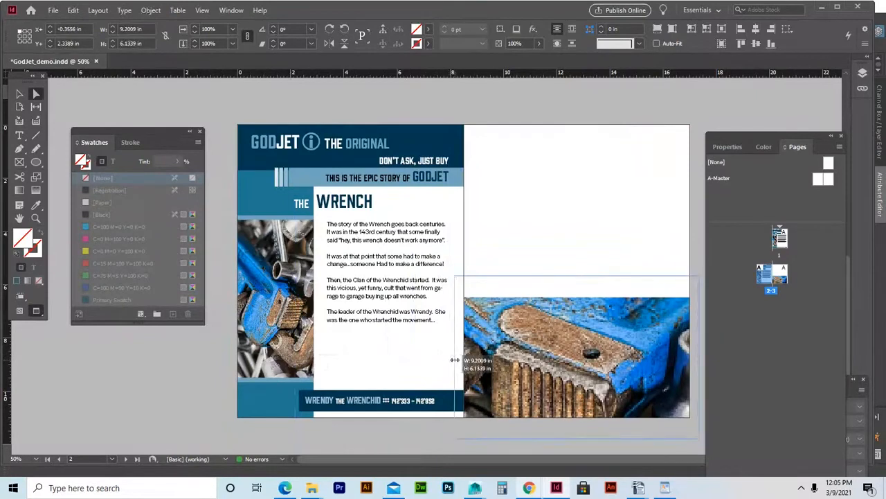
left_click(168, 365)
left_click(20, 94)
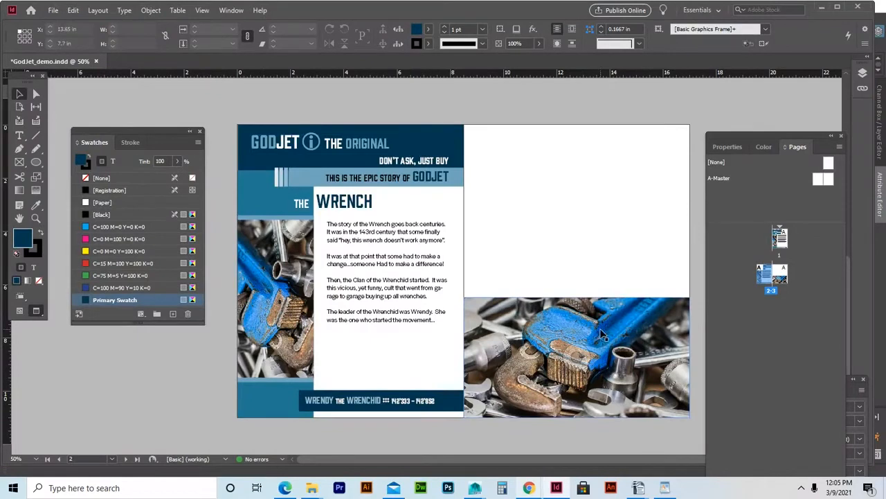
left_click(264, 218)
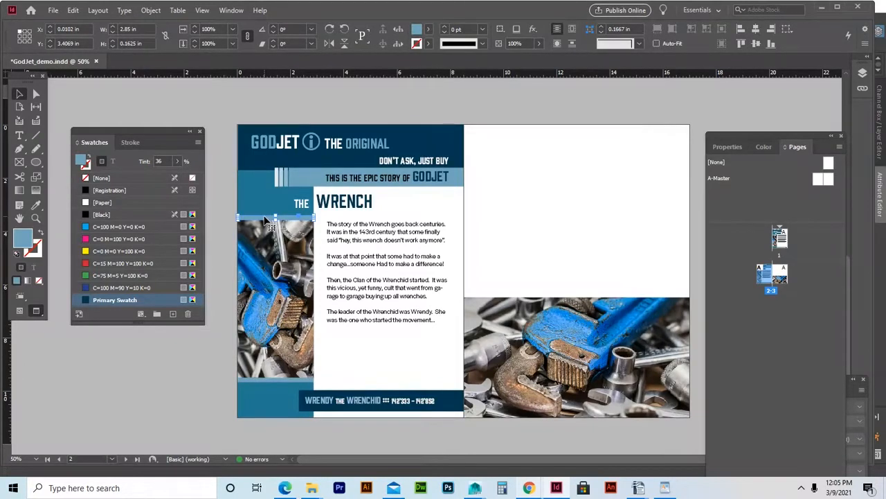
Move the thin light-blue strip onto the top edge of the right-page wrench photo.
left_click_drag(264, 218, 642, 298)
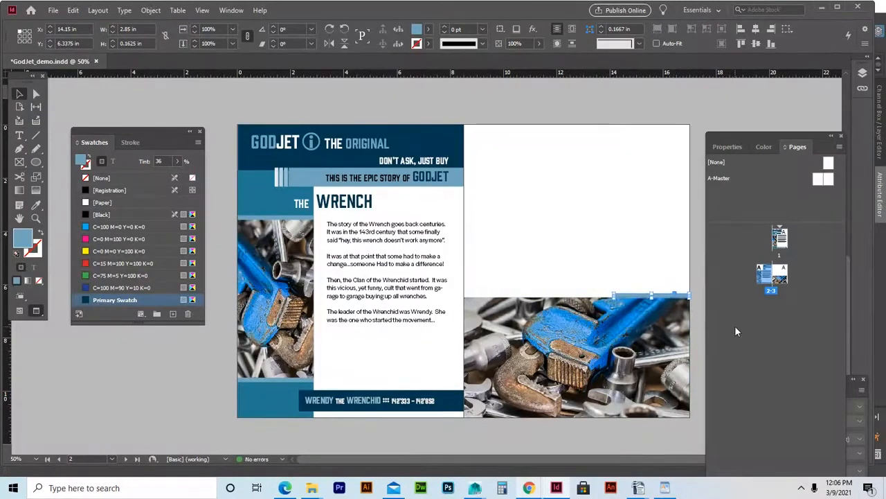
key("Down")
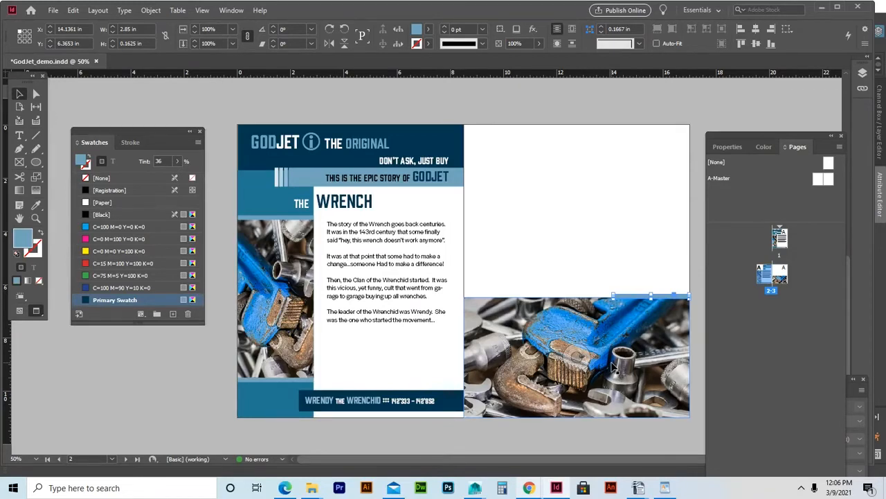
left_click(698, 112)
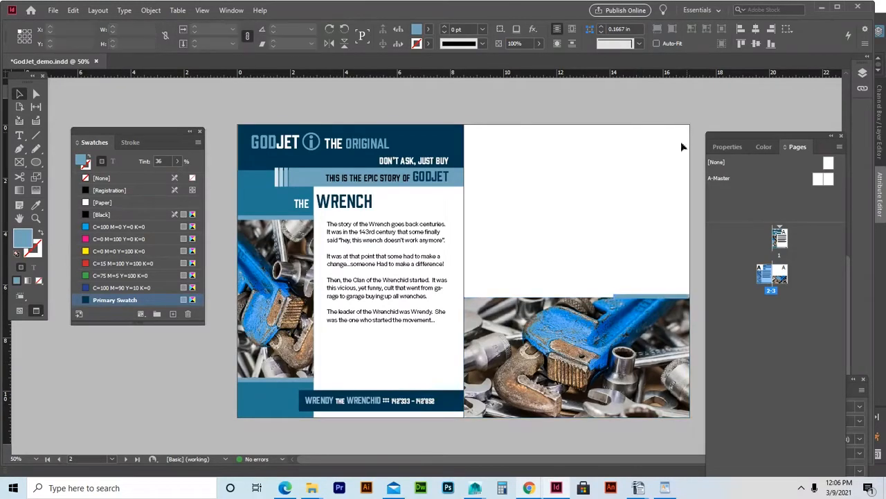
Widen the strip leftward to about 3.96 in so it reaches the page edge.
left_click(651, 298)
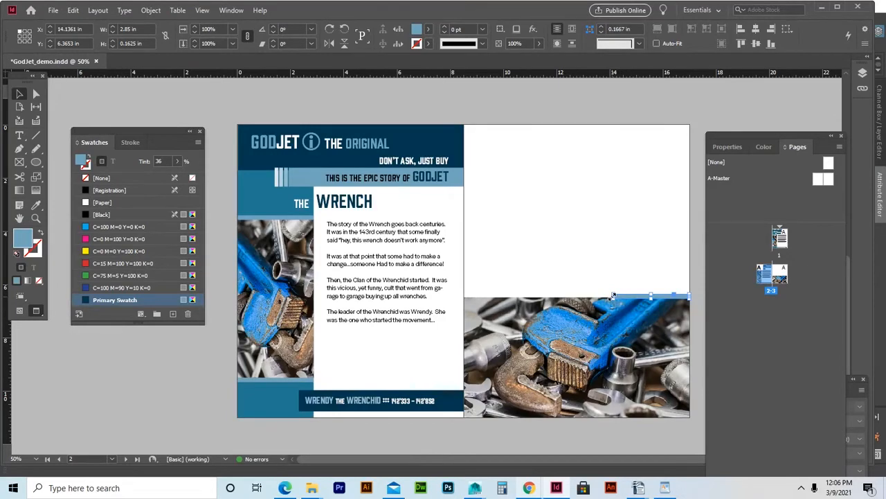
key("ctrl+equal")
key("ctrl+equal")
key("ctrl+equal")
key("ctrl+equal")
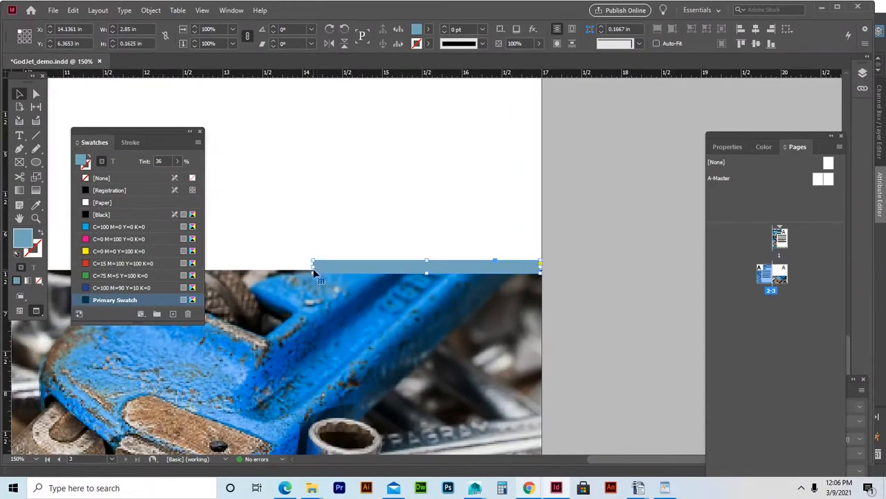
left_click_drag(313, 269, 224, 264)
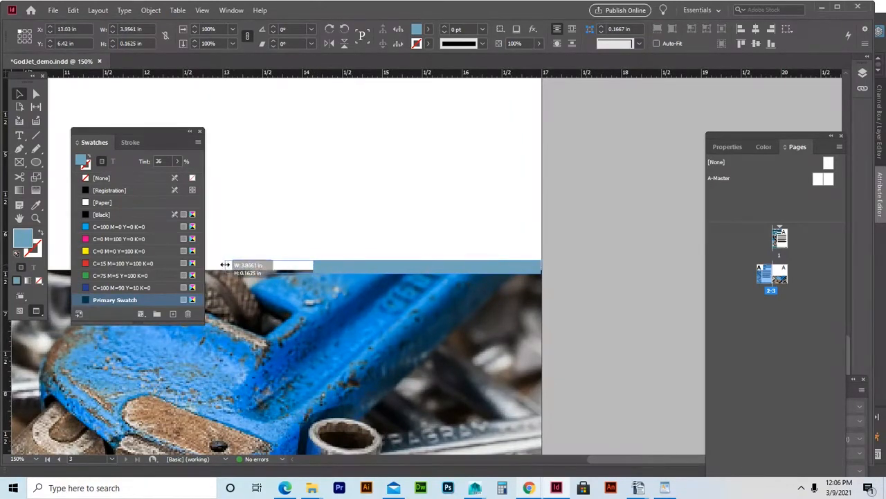
left_click(584, 248)
left_click(528, 272)
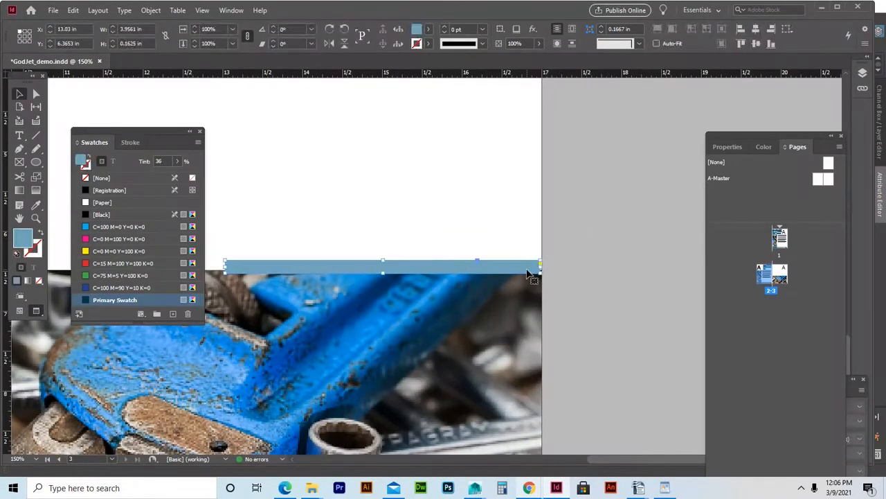
left_click(592, 270)
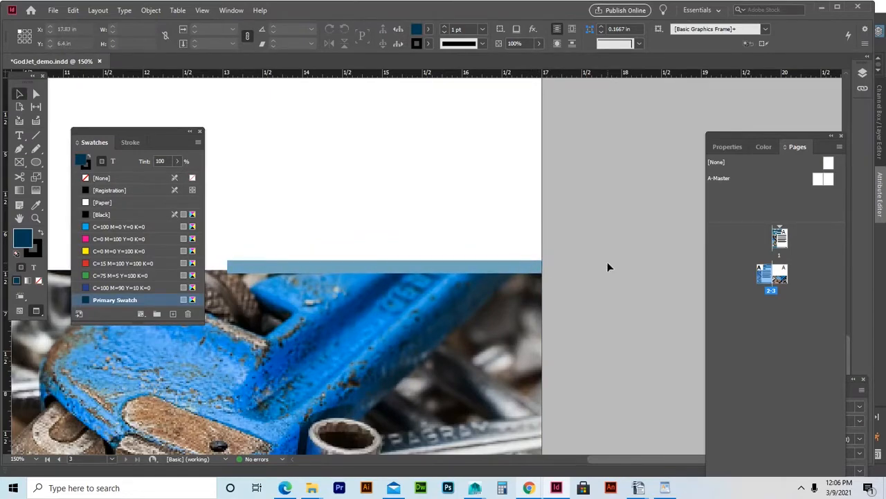
key("ctrl+minus")
key("ctrl+minus")
key("ctrl+minus")
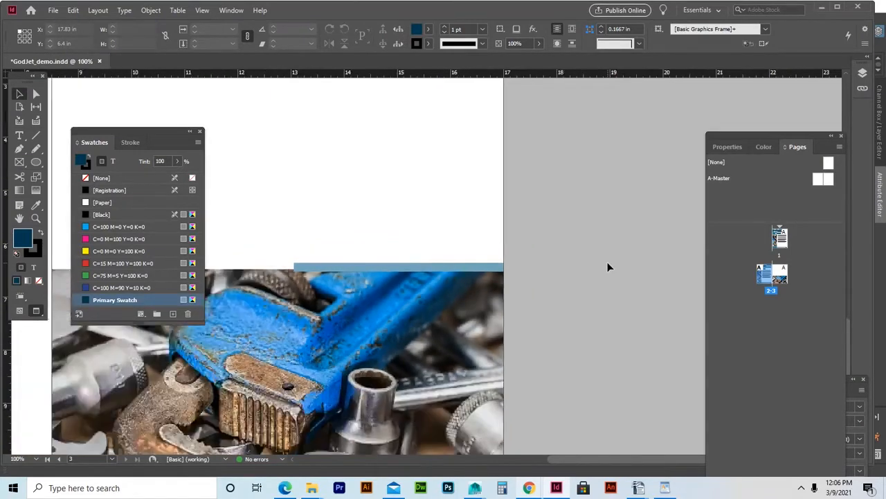
key("ctrl+minus")
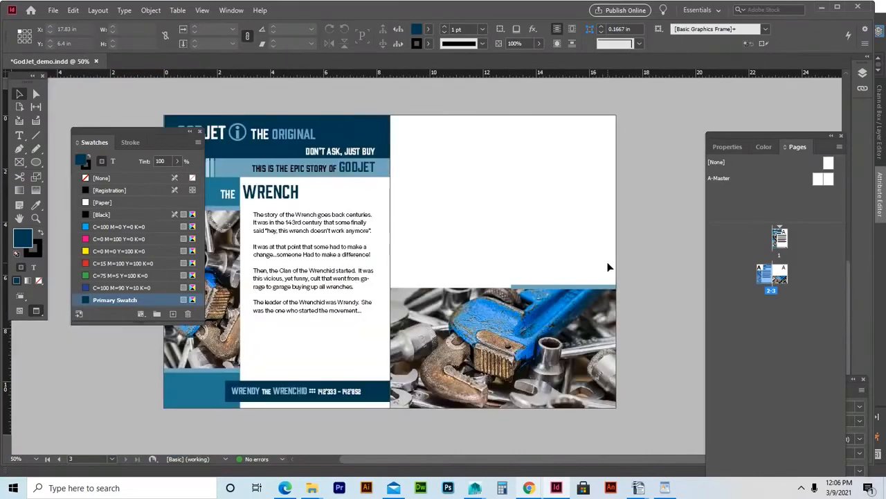
Paste a copy of the blue bar and line it up against the right photo's top edge.
left_click(574, 286)
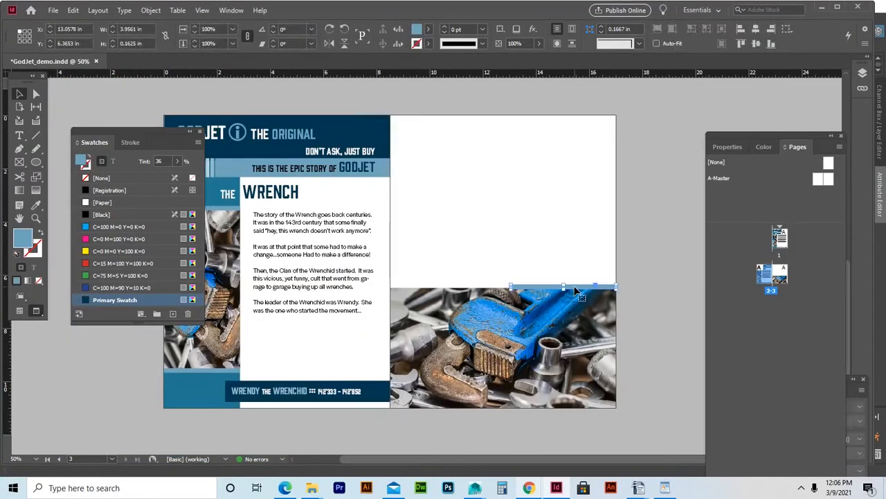
key("ctrl+v")
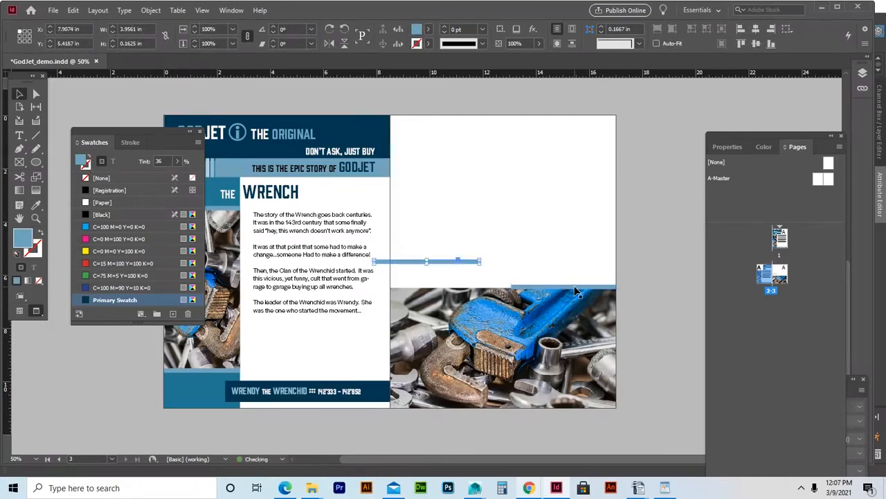
left_click_drag(448, 264, 467, 284)
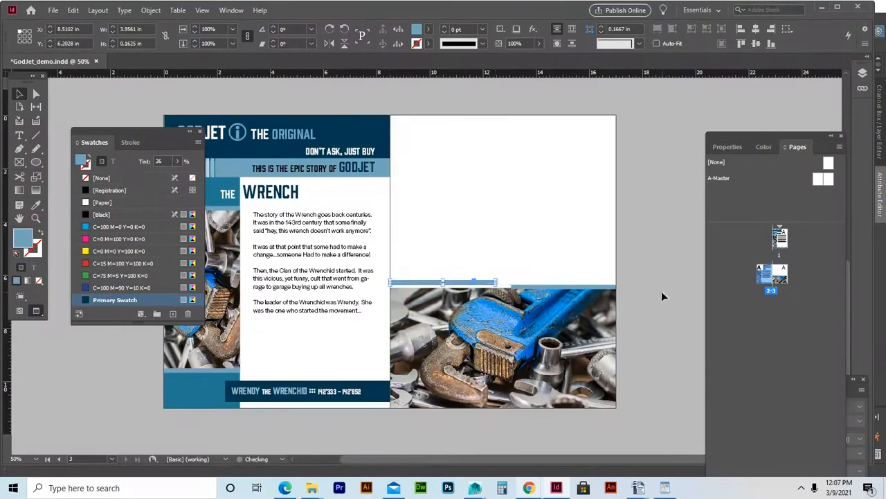
key("Down")
key("Down")
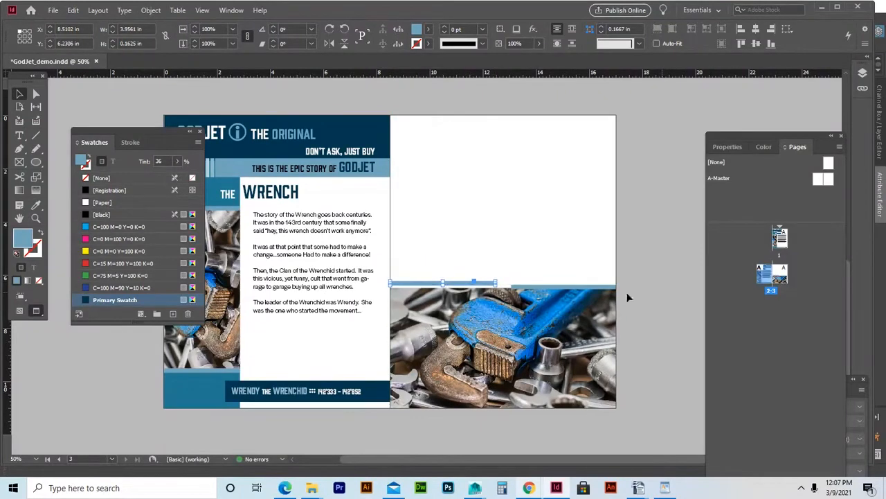
left_click_drag(428, 284, 430, 287)
left_click(645, 298)
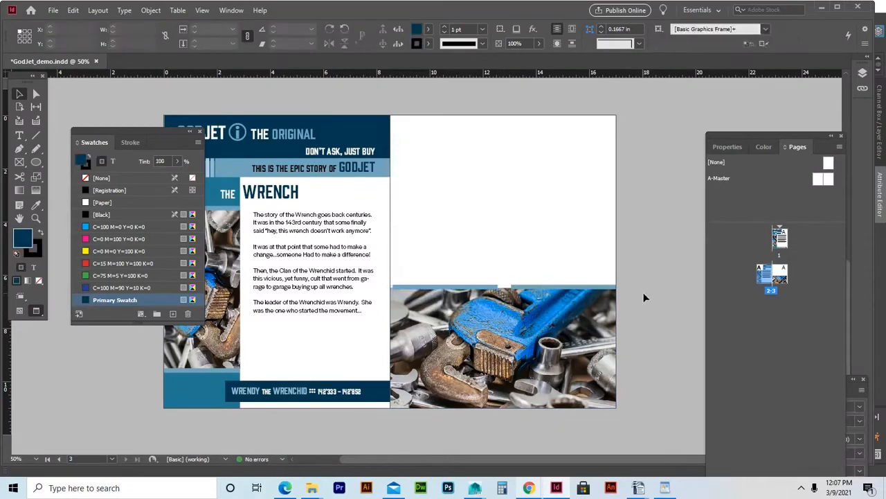
left_click(518, 288)
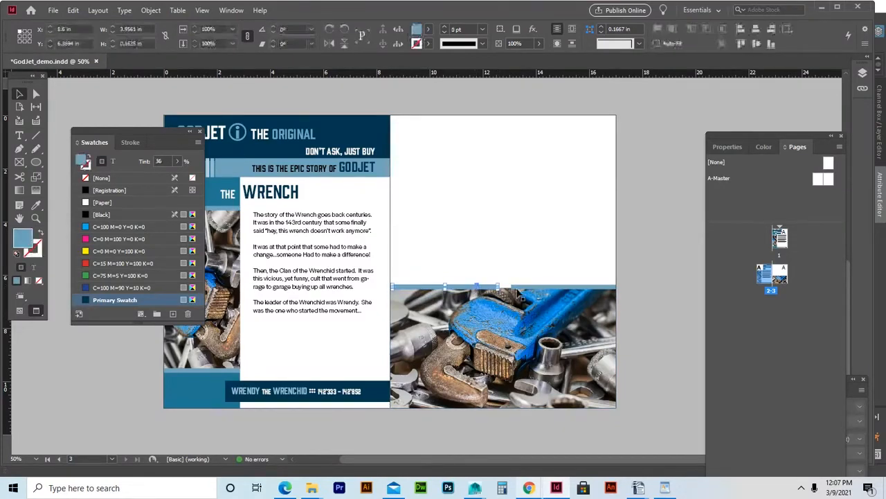
left_click_drag(516, 291, 519, 294)
left_click(631, 291)
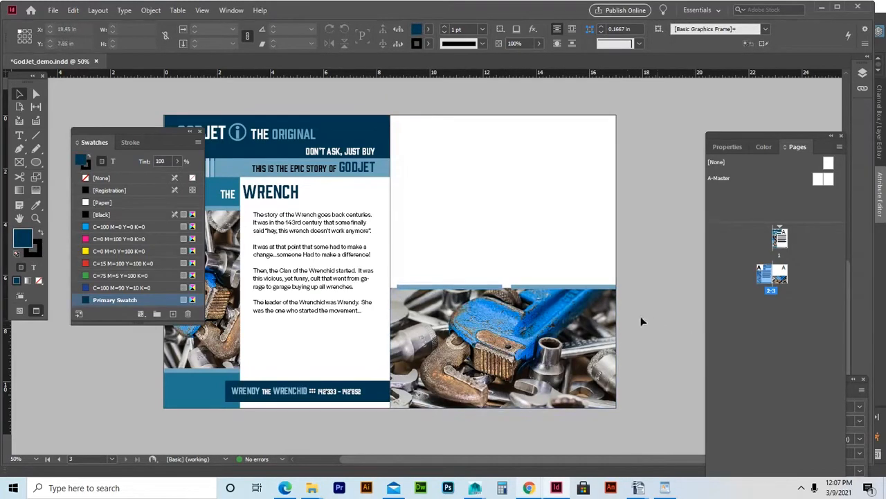
Stretch the strip out to the right page's left edge and further to the right.
left_click(475, 288)
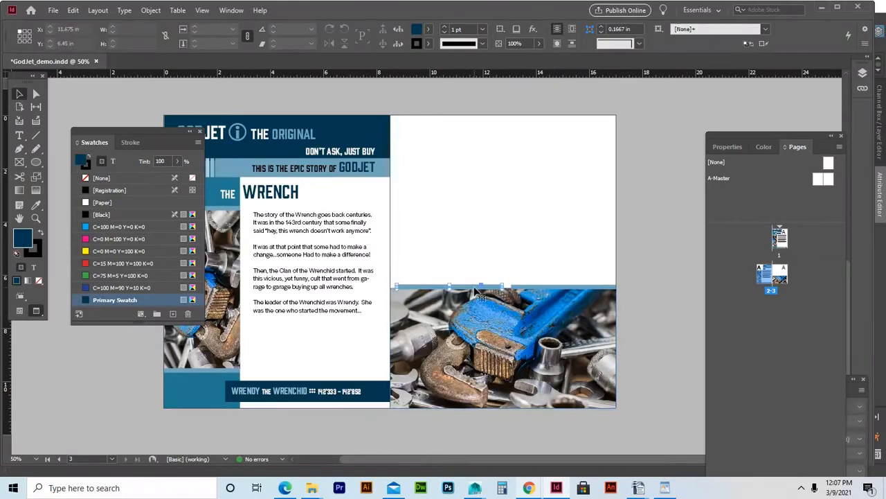
scroll(475, 291, "up", 4)
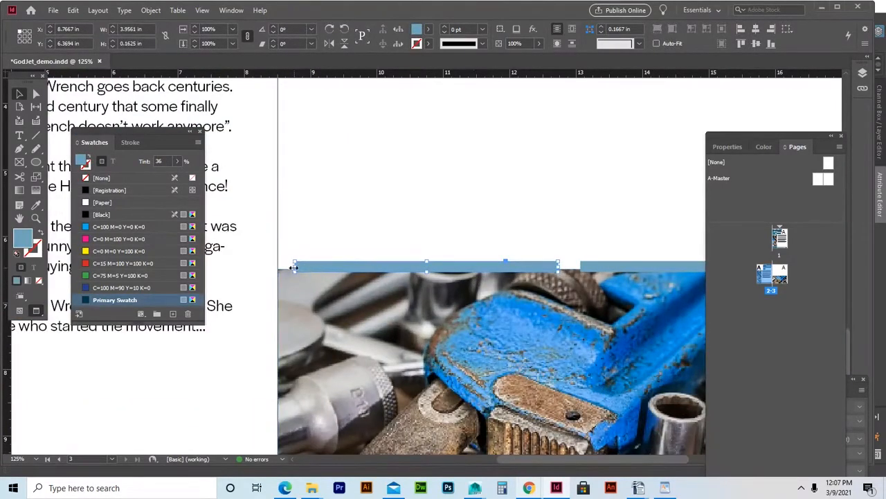
left_click_drag(293, 267, 277, 267)
left_click_drag(559, 266, 573, 268)
left_click(575, 243)
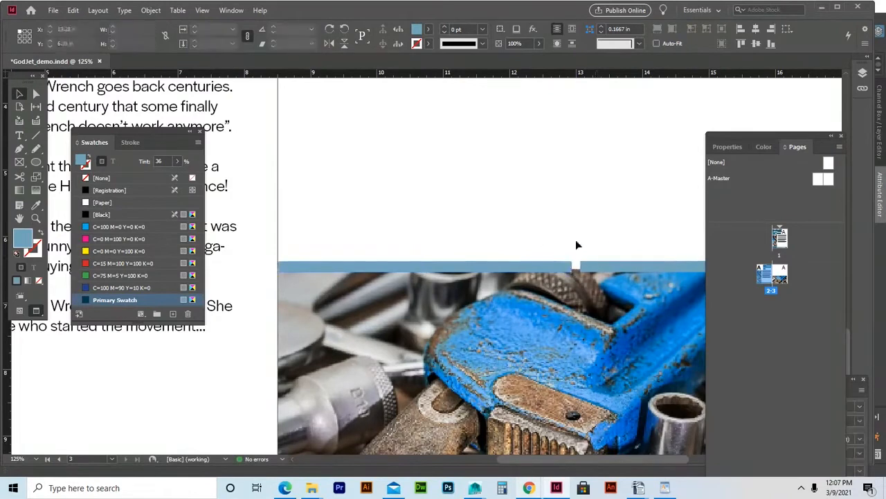
Raise the strip's tint to 100% for solid dark blue and view the whole spread.
left_click_drag(348, 186, 657, 260)
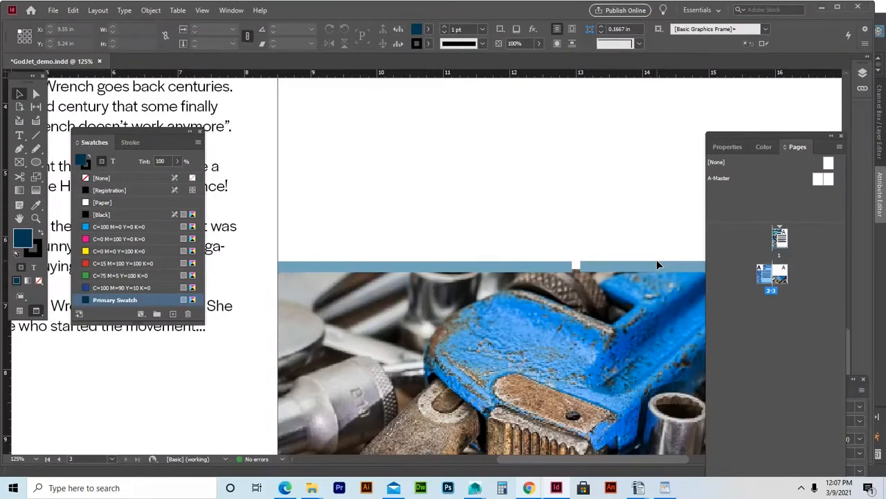
left_click(422, 267)
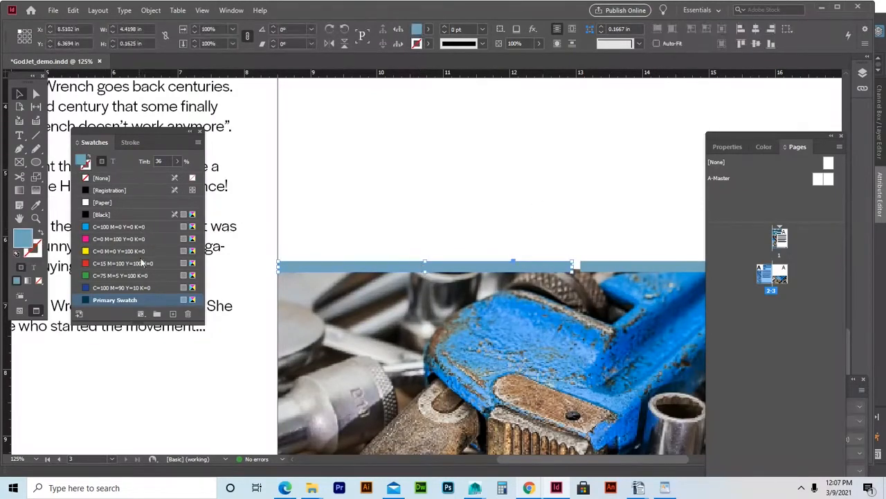
left_click(177, 160)
left_click_drag(141, 177, 181, 177)
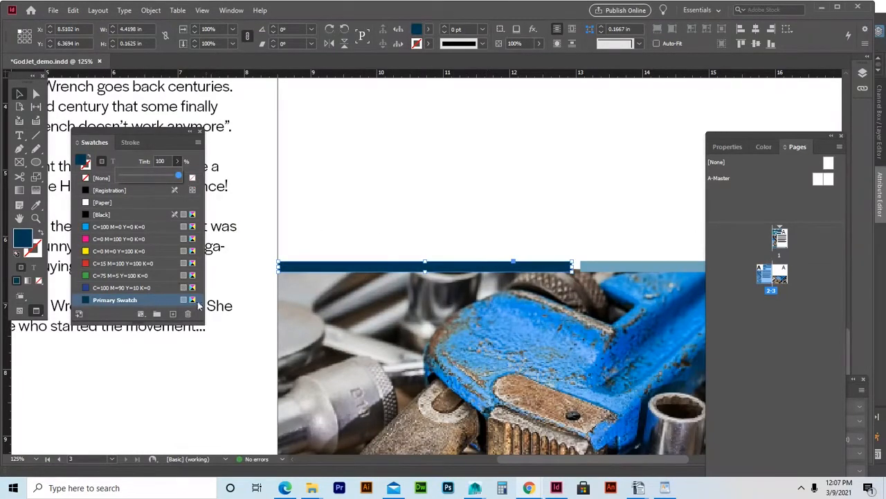
left_click(449, 190)
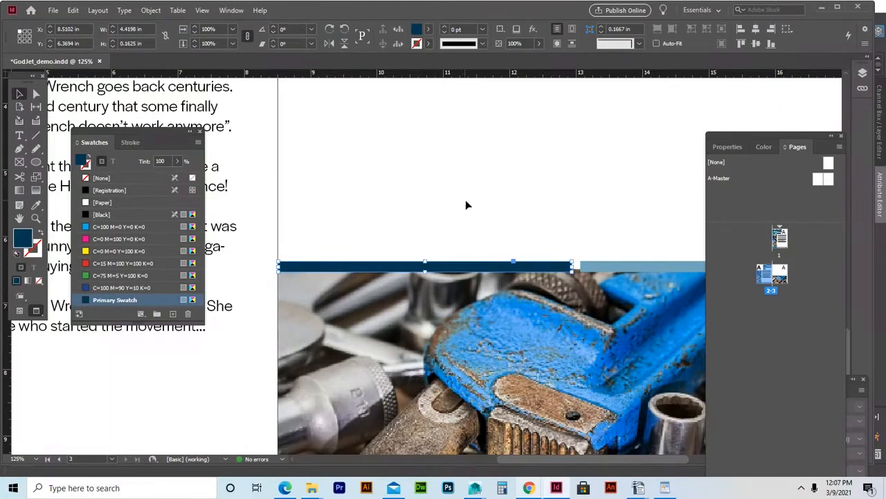
left_click(498, 210)
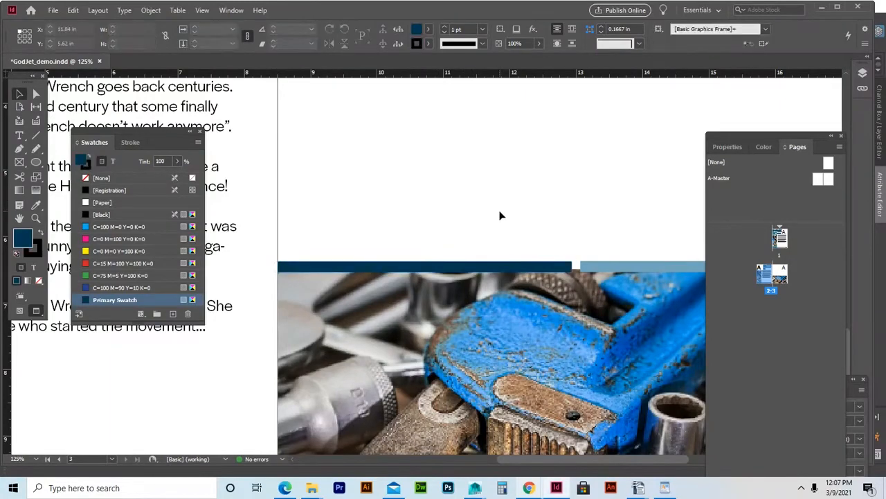
key("ctrl+minus")
key("ctrl+minus")
key("ctrl+minus")
key("ctrl+minus")
key("ctrl+equal")
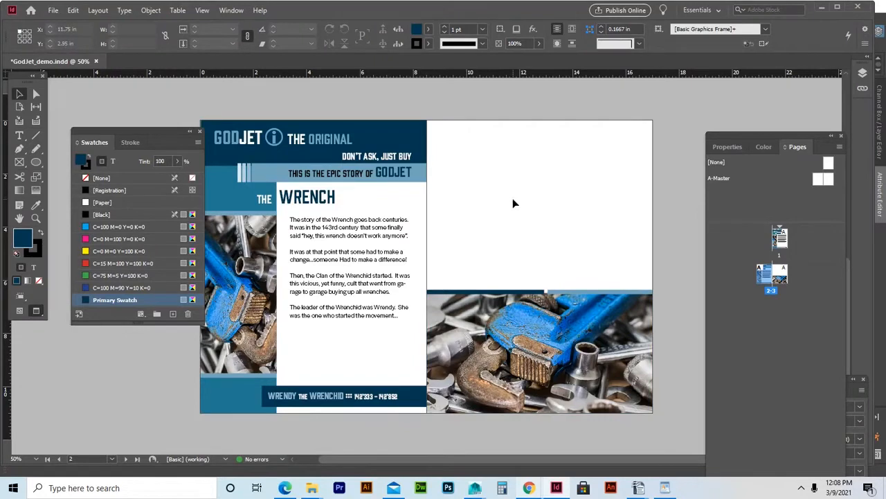
Alt-drag a copy of the WRENCH heading to the right page's top and make its hidden THE visible.
left_click(322, 198)
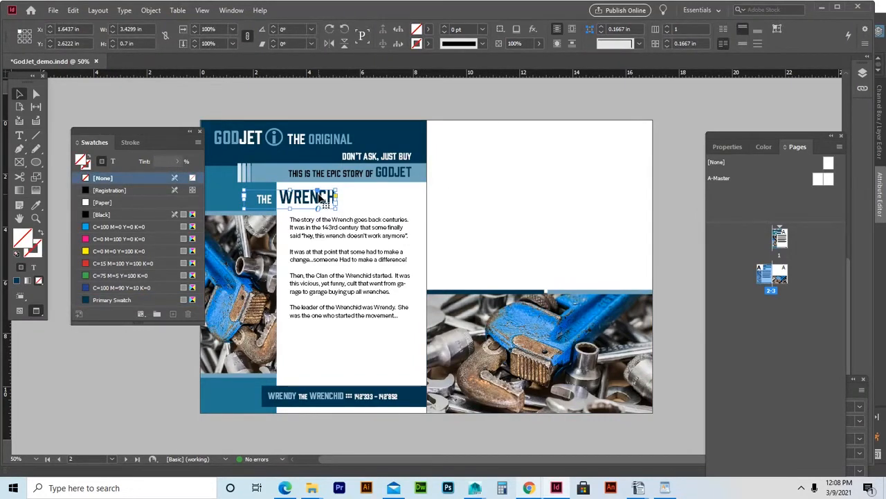
left_click_drag(320, 199, 479, 137)
double_click(525, 142)
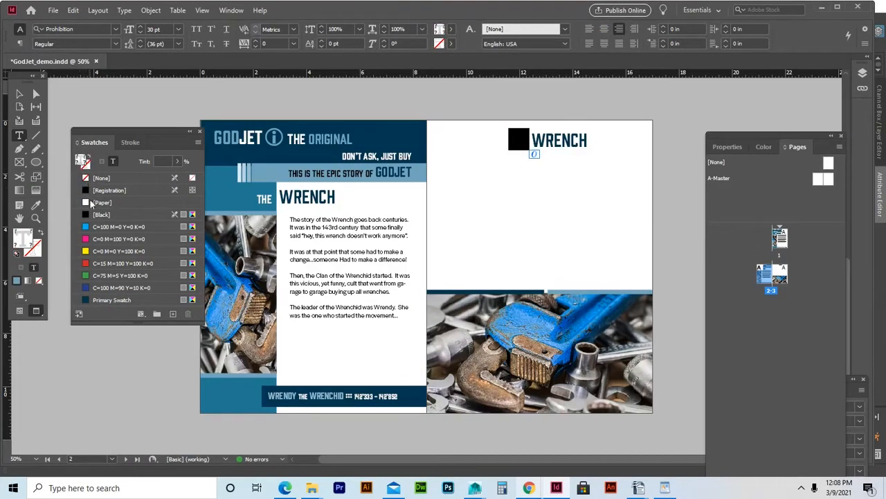
left_click(89, 214)
left_click(529, 141)
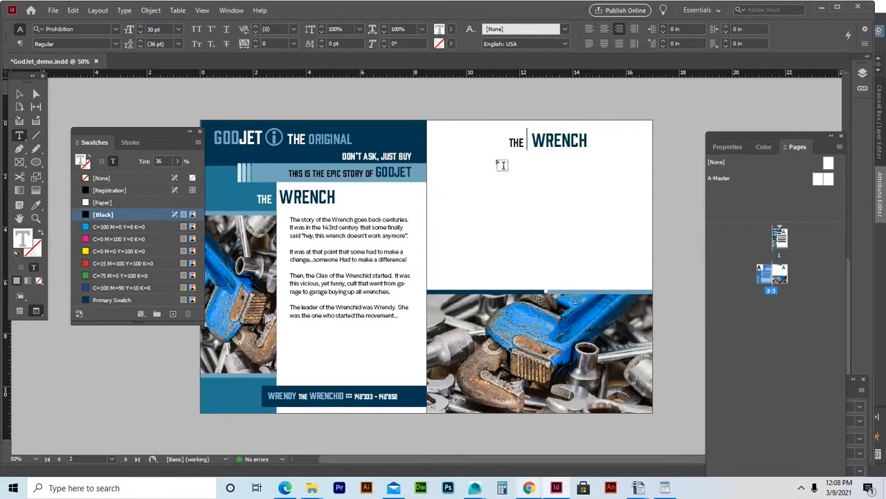
left_click(534, 140)
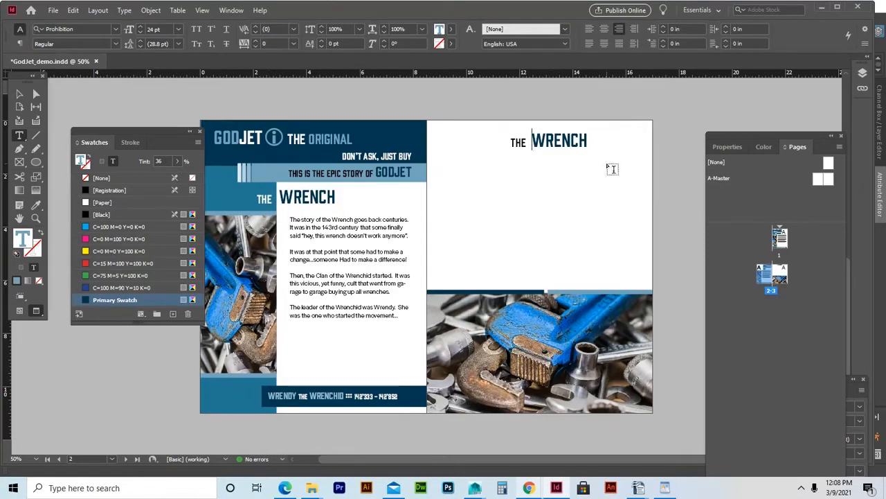
left_click(20, 94)
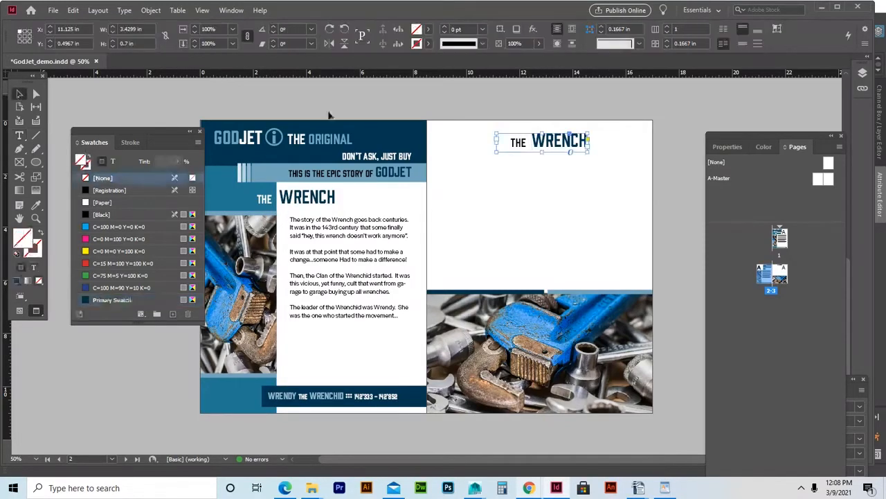
left_click(677, 122)
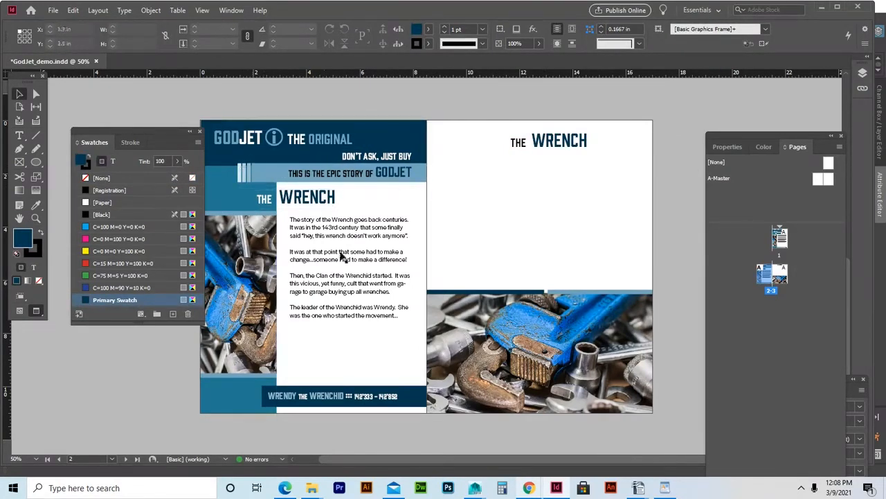
Alt-drag a copy of the full-width two-tone blue strip up beneath the right page's THE WRENCH heading.
left_click(573, 289)
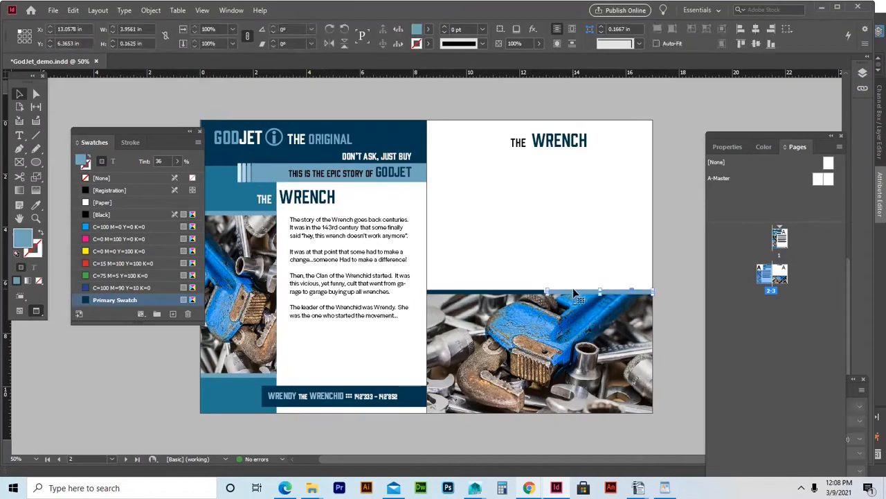
left_click(519, 292)
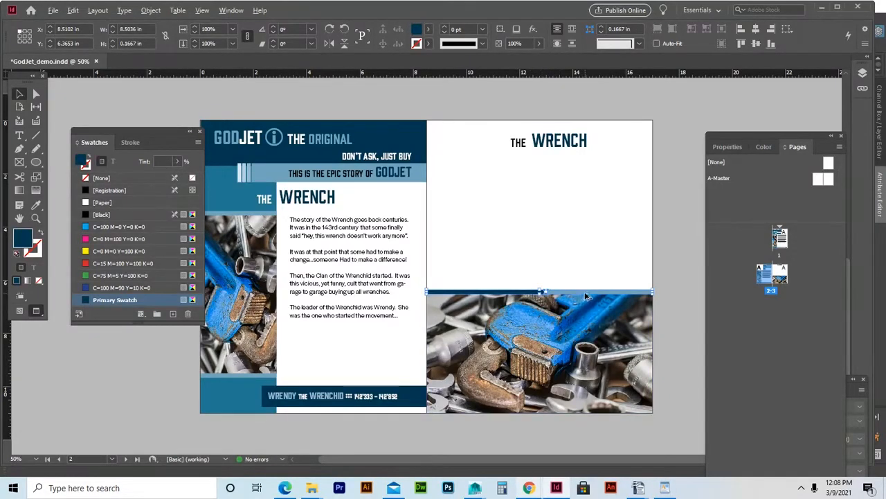
left_click_drag(590, 296, 585, 160)
left_click(681, 185)
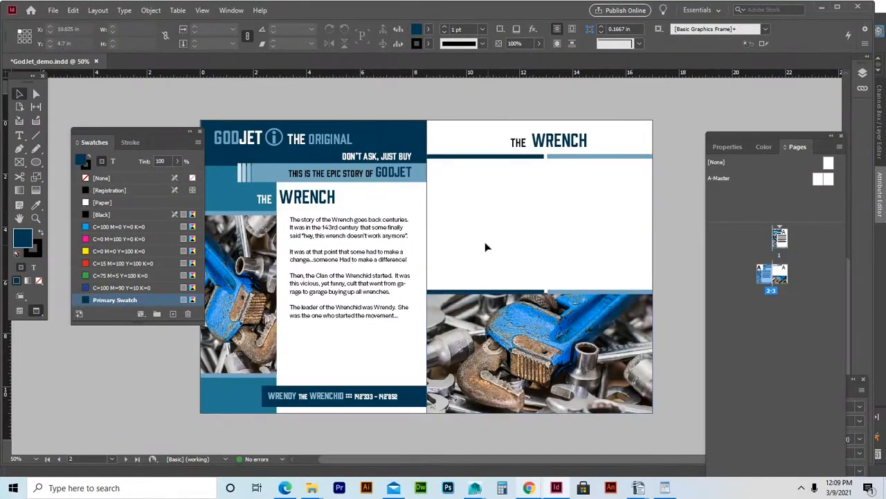
left_click(20, 136)
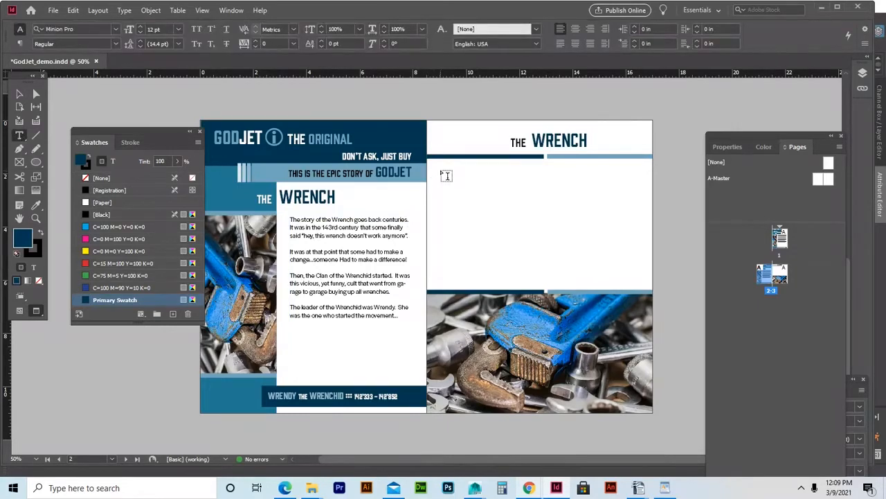
Draw a 7.15 × 4.0689 in text frame below the strip, pulling its left edge in.
left_click_drag(441, 168, 635, 276)
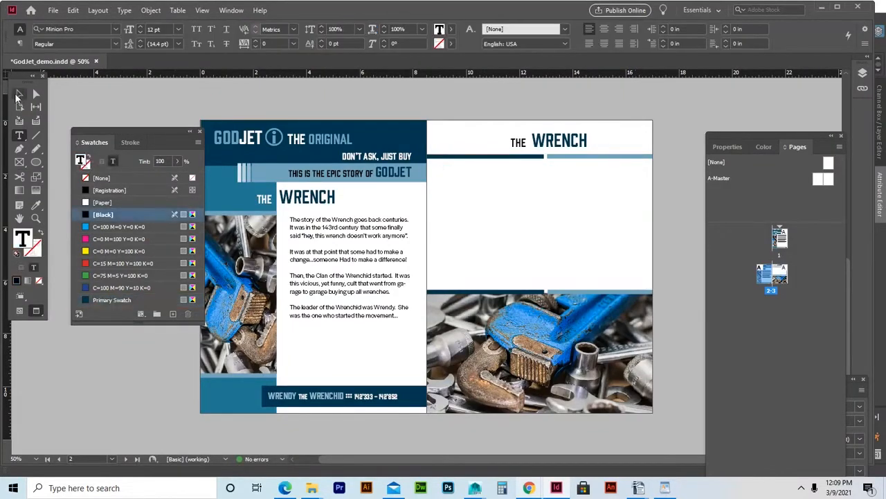
left_click(19, 93)
left_click_drag(439, 220, 444, 220)
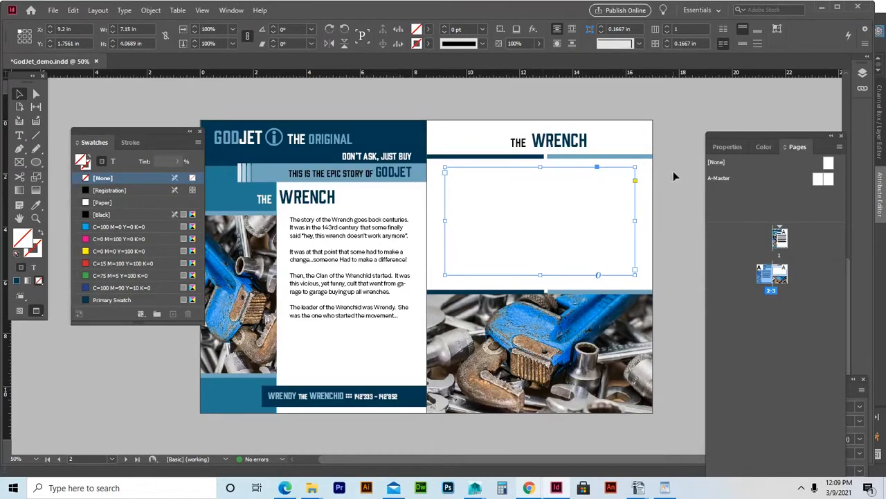
left_click(568, 211)
left_click(19, 162)
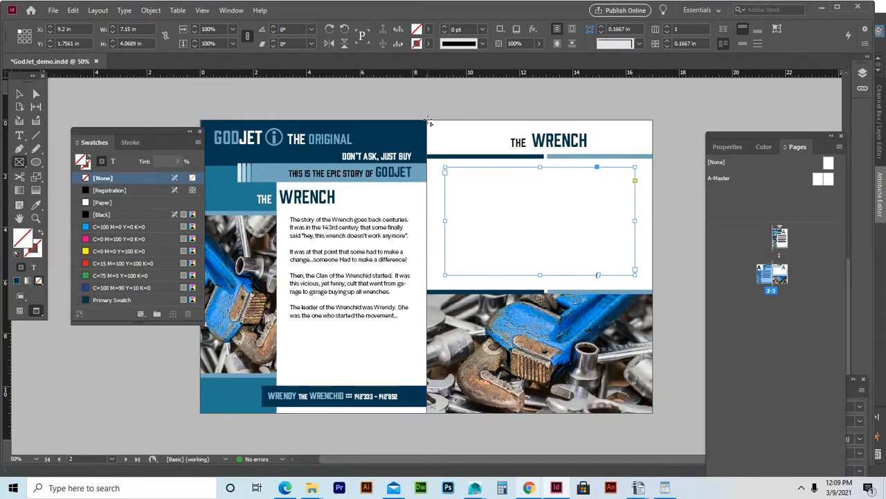
Draw an 8.5 × 1.22 in band across the right page top in Primary Swatch 10% tint, sent behind the heading.
left_click_drag(429, 123, 655, 154)
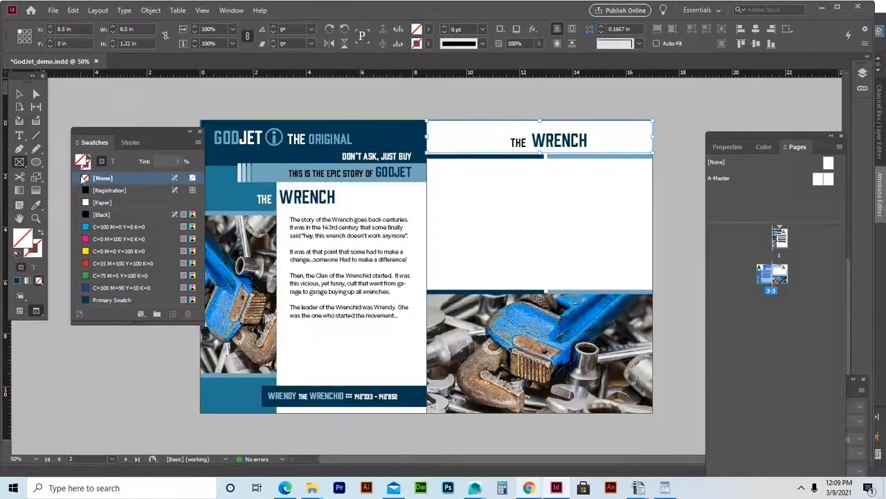
left_click(114, 299)
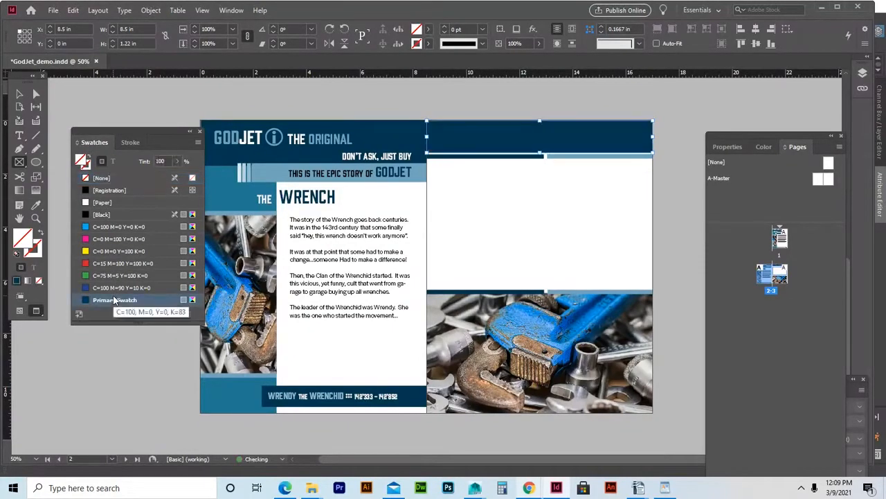
left_click(177, 161)
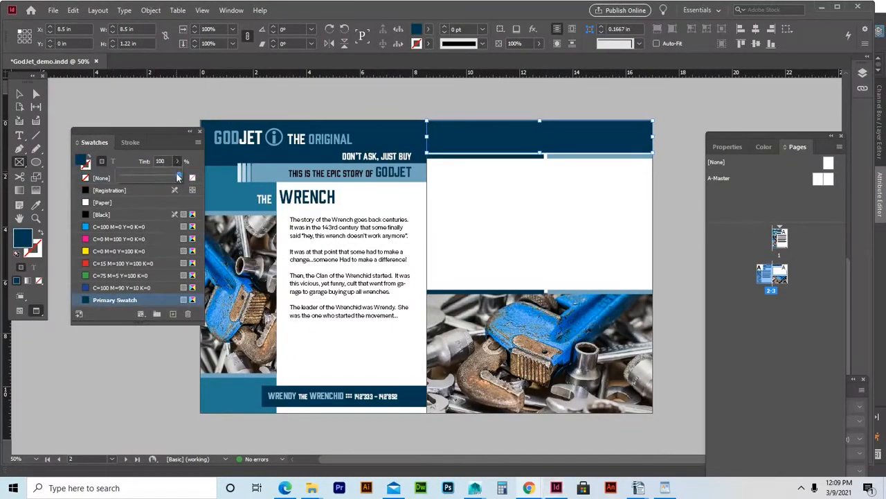
left_click_drag(179, 176, 123, 190)
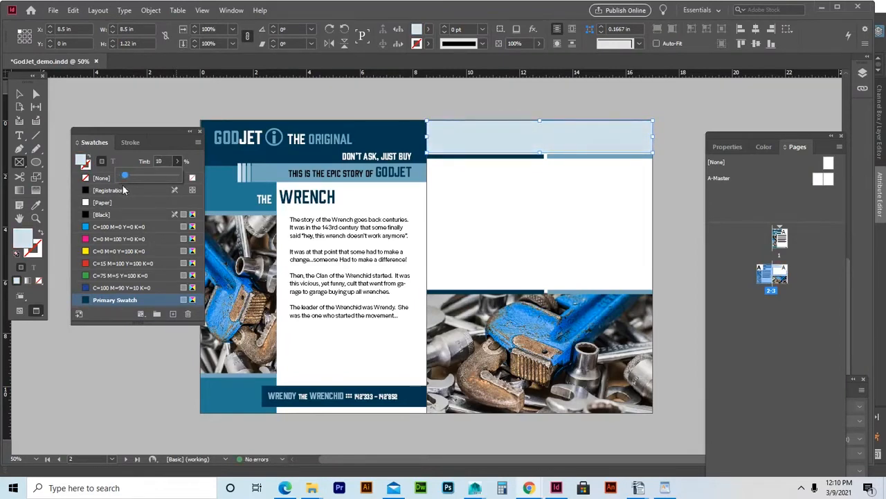
left_click(19, 95)
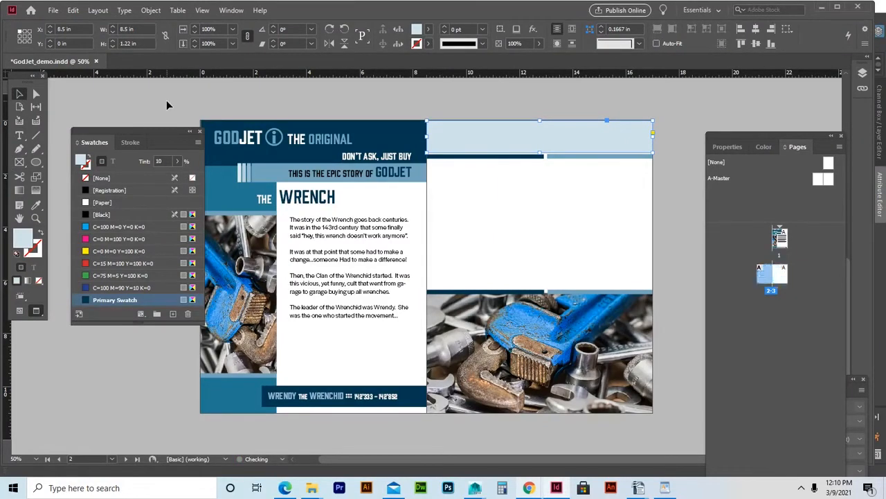
key("ctrl+[")
key("ctrl+[")
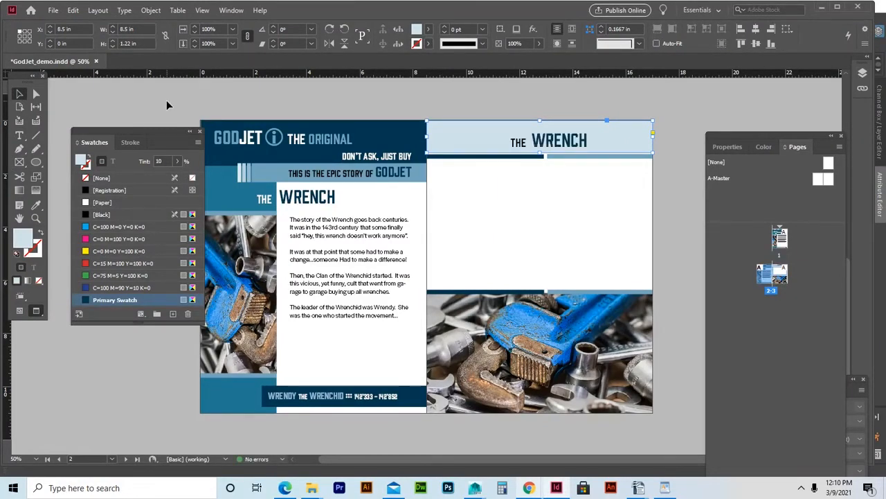
Resize the pale-blue header band to 1.1967 in tall so it meets the strip.
left_click(698, 111)
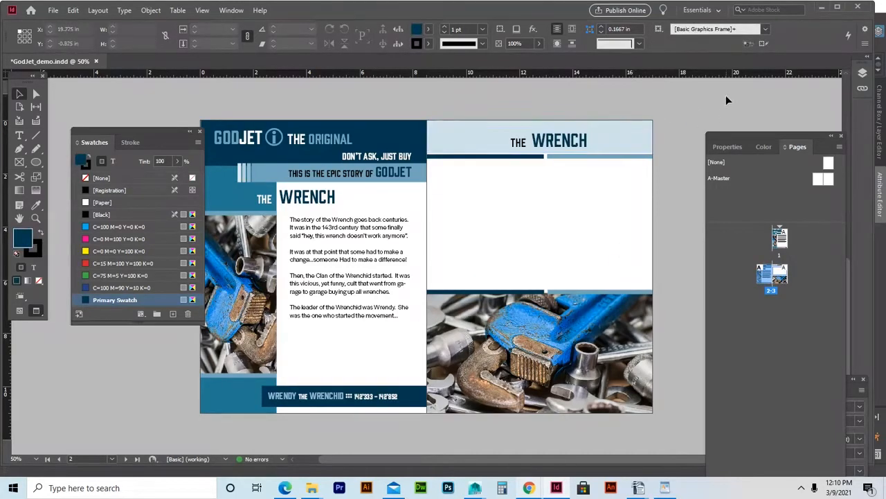
left_click(619, 135)
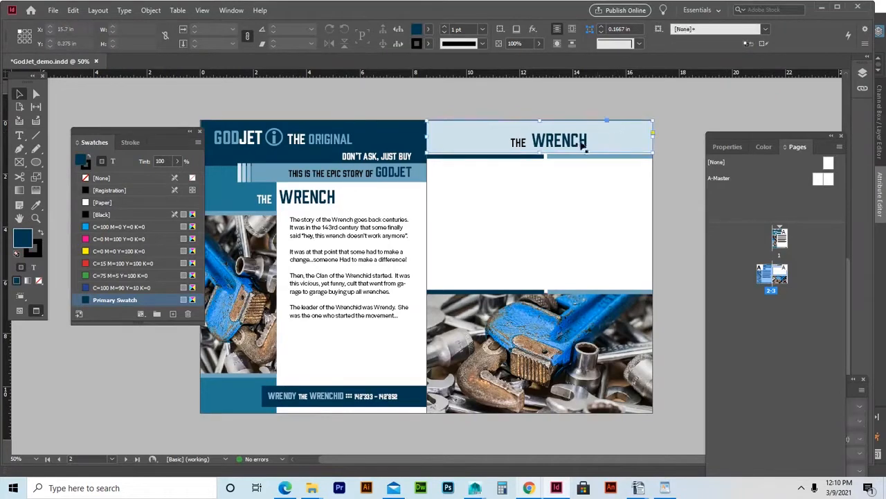
left_click_drag(540, 153, 542, 150)
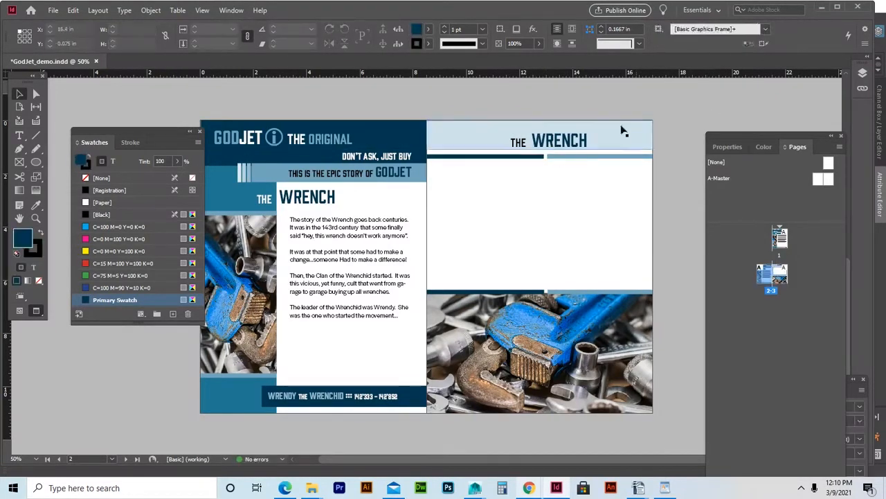
left_click_drag(540, 149, 544, 150)
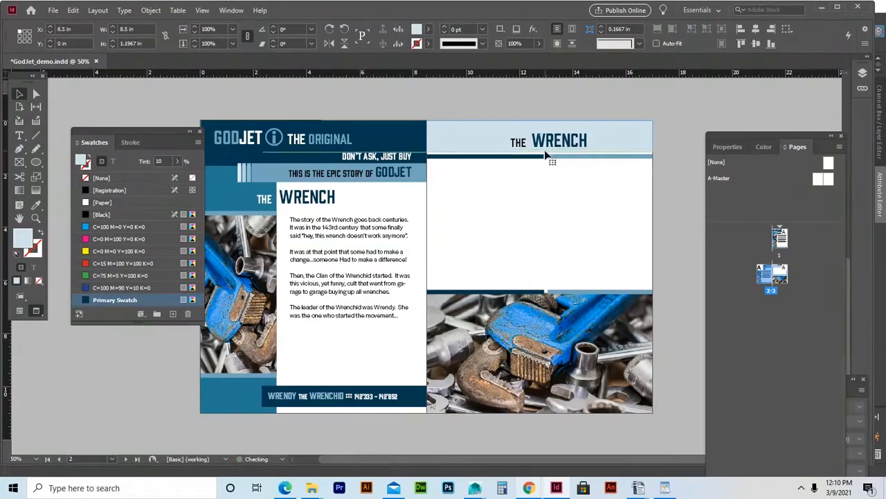
left_click(700, 98)
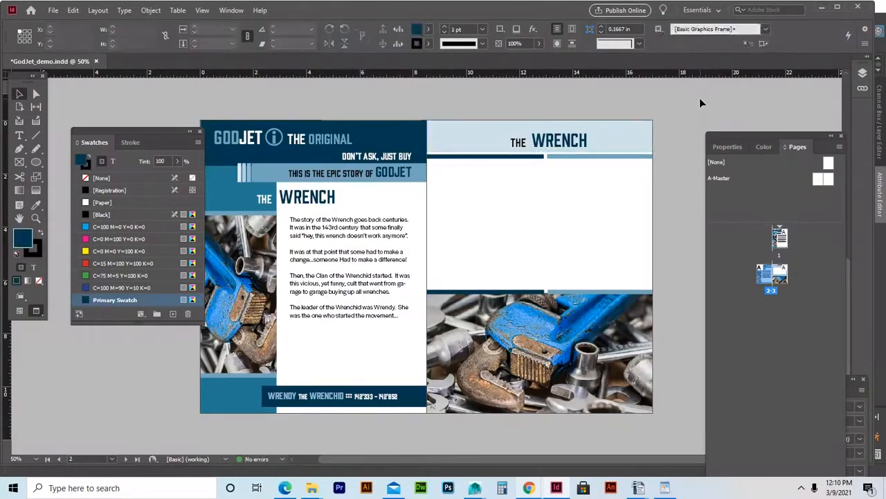
Nudge THE WRENCH heading frame up one arrow step.
left_click(580, 139)
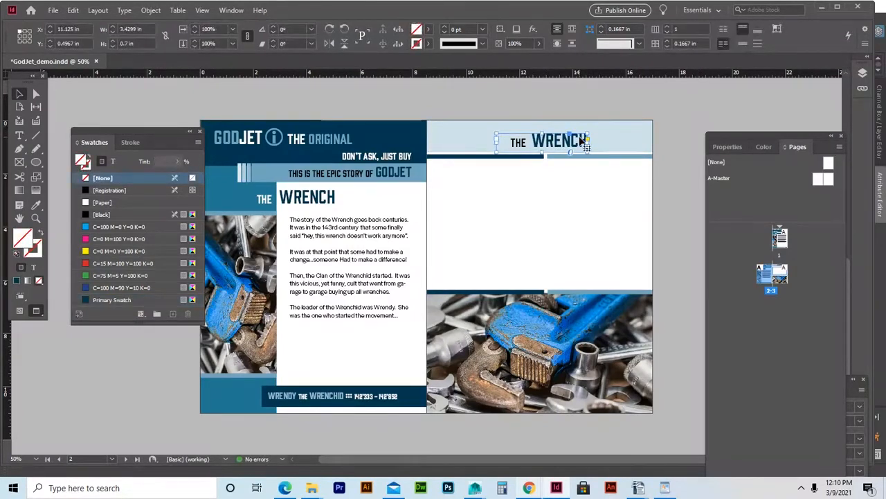
key("Up")
key("Up")
key("Up")
key("Up")
key("Up")
key("Up")
key("Up")
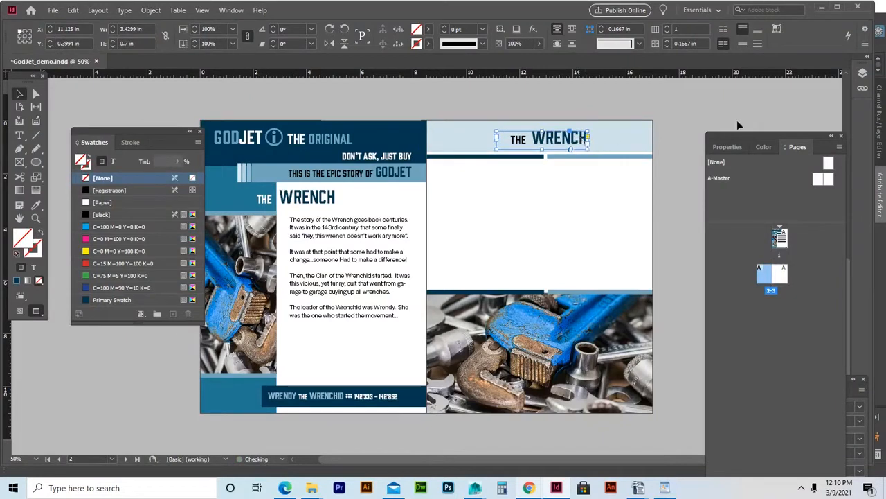
left_click(721, 111)
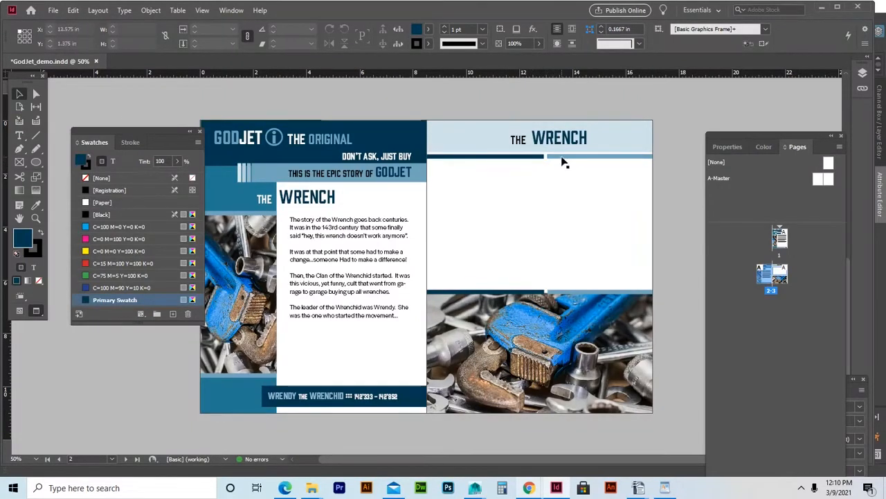
Nudge the full-width divider bar above the wrench photo up two arrow steps.
left_click(494, 292)
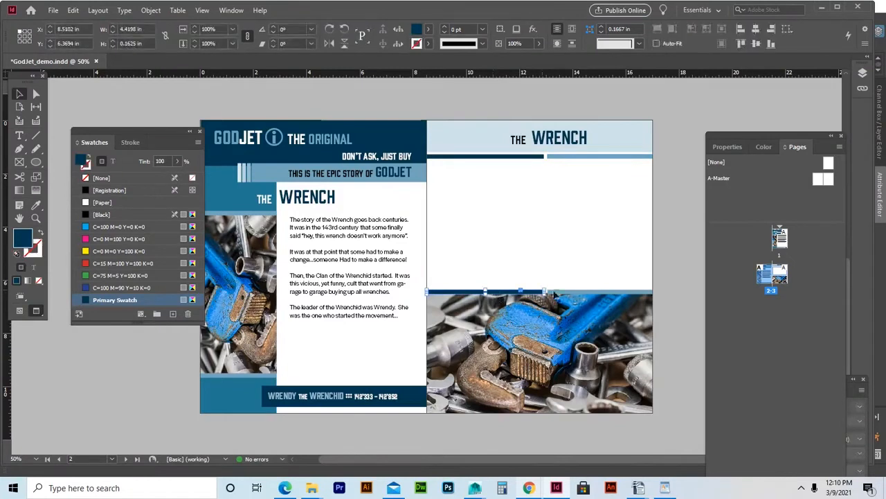
left_click(612, 290, "shift")
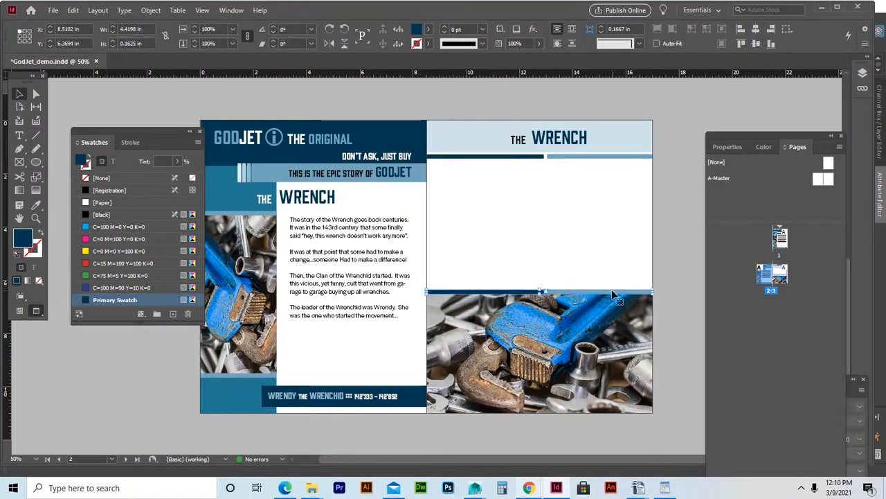
key("Up")
key("Up")
key("Up")
key("Up")
key("Up")
key("Up")
key("Up")
key("Up")
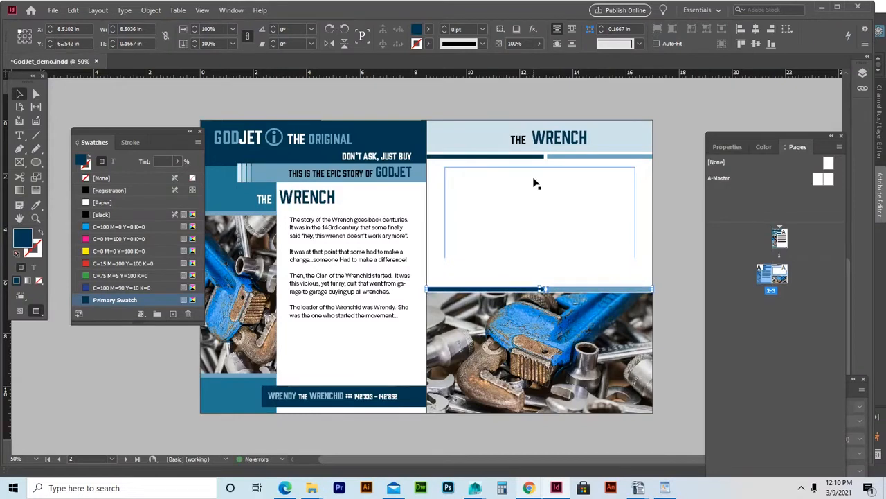
key("Up")
left_click(687, 177)
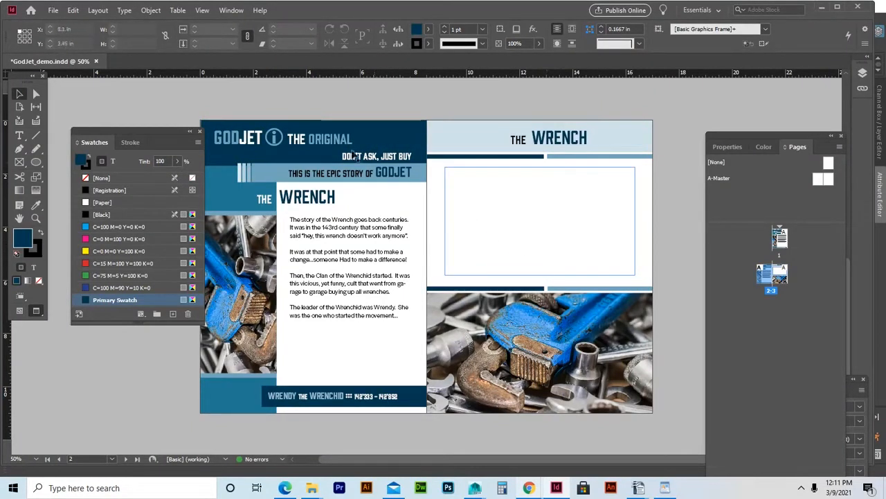
Alt-drag a copy of the GODJET THE ORIGINAL logo text and circled-i icon above the right-page photo.
left_click(306, 140)
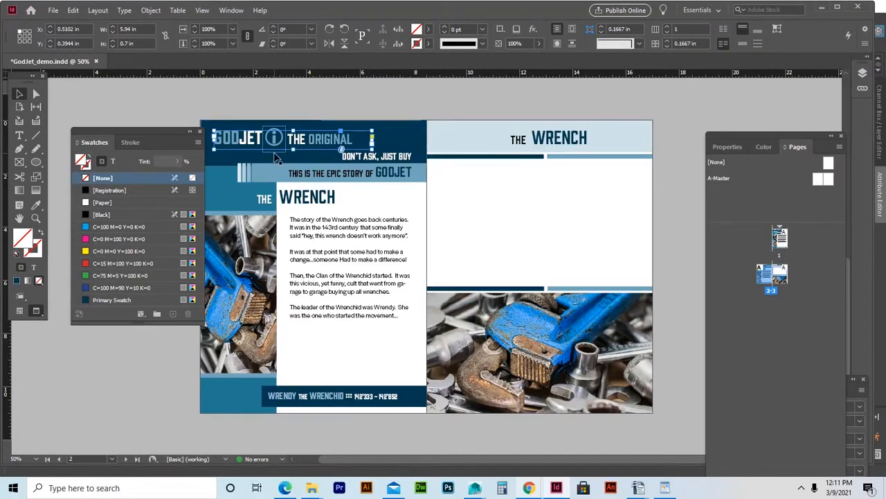
left_click(275, 146, "shift")
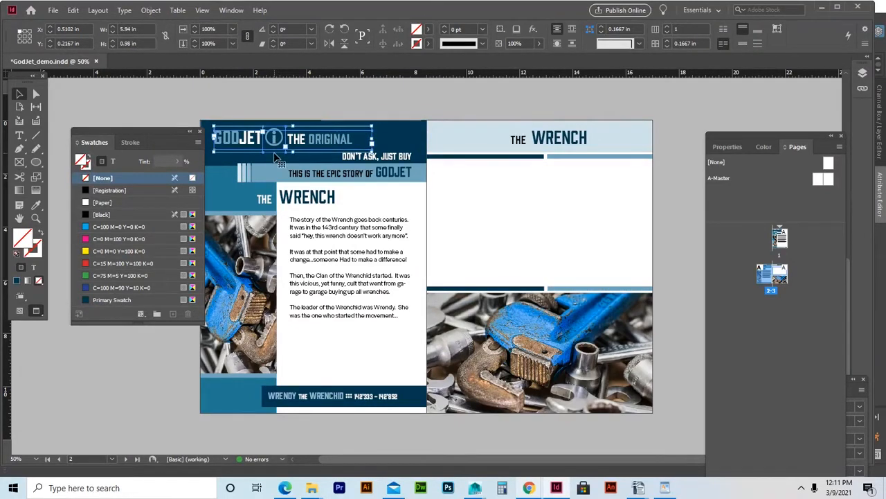
left_click_drag(280, 147, 541, 277)
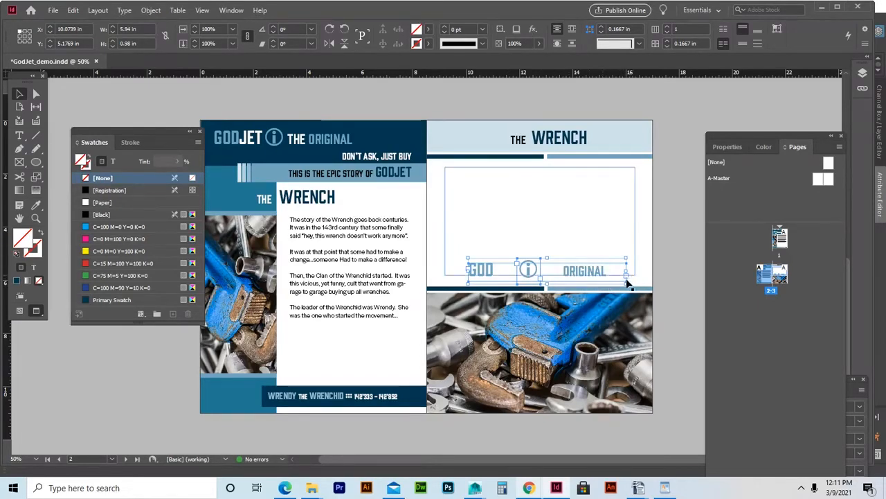
Scale the logo copy down, nudge it lower, and shorten the empty text frame to 3.4939 in.
left_click_drag(626, 284, 611, 275)
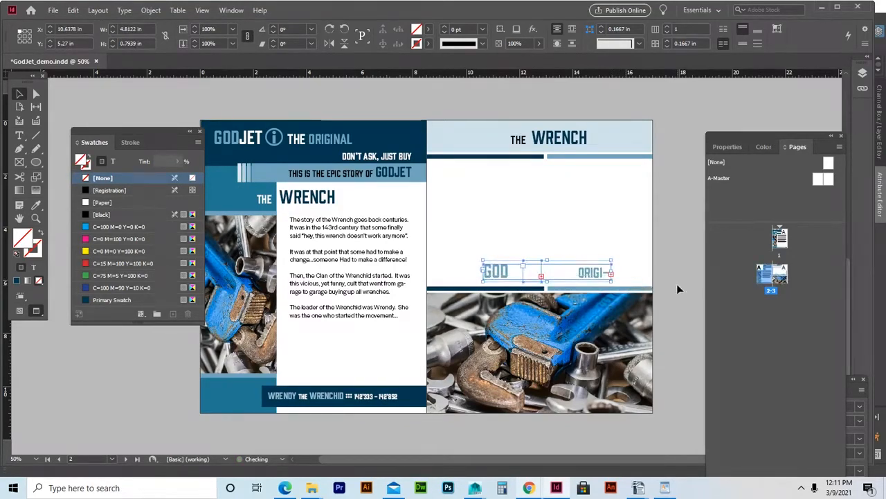
key("ctrl+z")
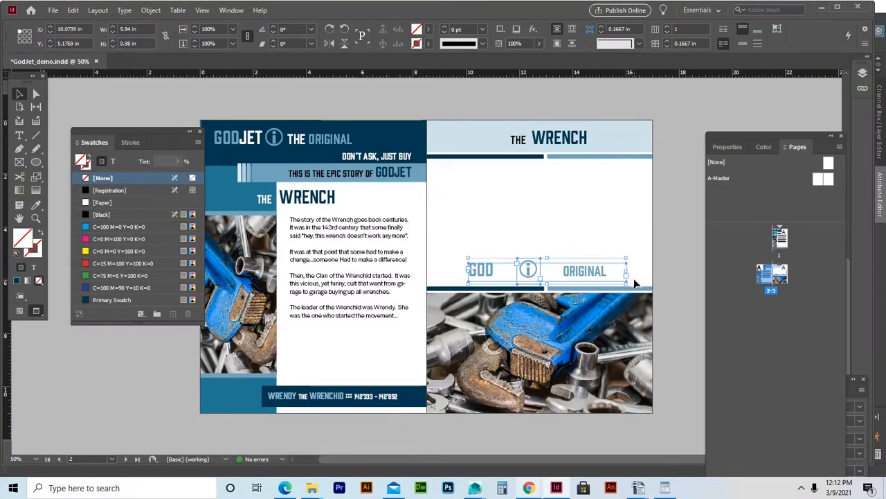
left_click_drag(625, 283, 605, 274)
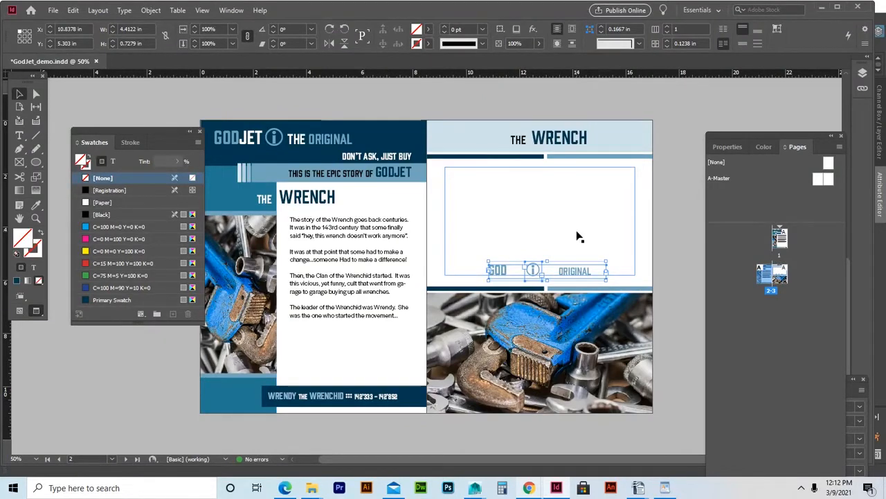
key("Down")
key("Down")
key("Down")
key("Down")
key("Down")
key("Down")
key("Down")
key("Down")
key("Down")
key("Down")
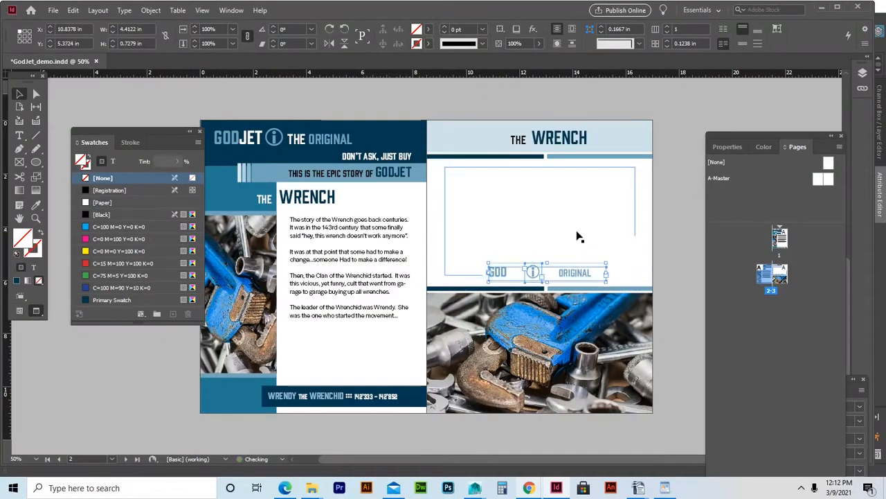
key("Down")
key("Down")
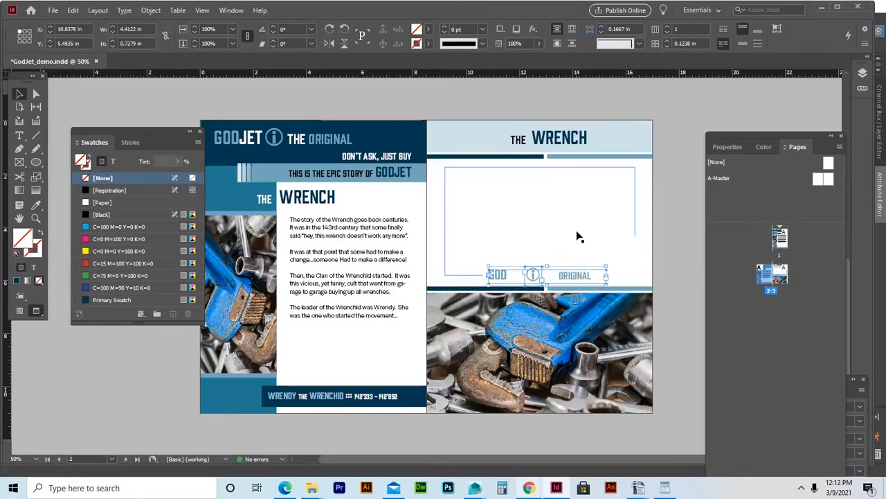
left_click(581, 237)
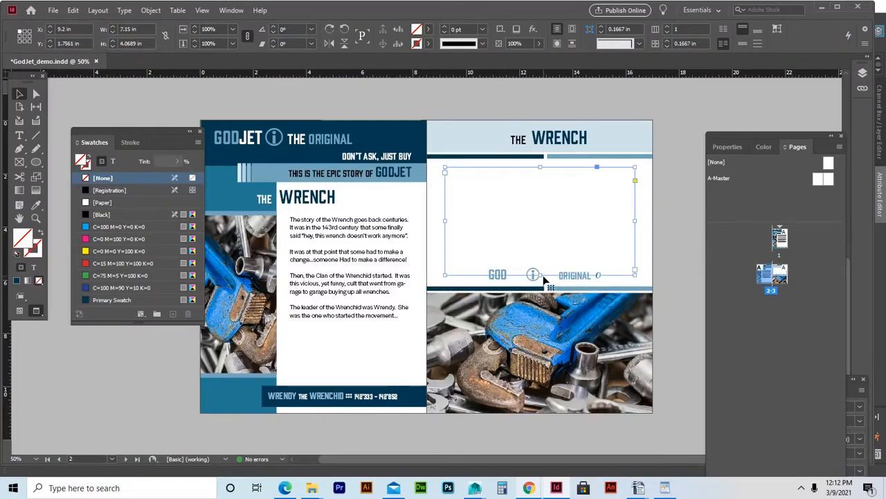
mouse_move(540, 274)
left_mouse_down()
mouse_move(538, 248)
mouse_move(538, 260)
left_mouse_up()
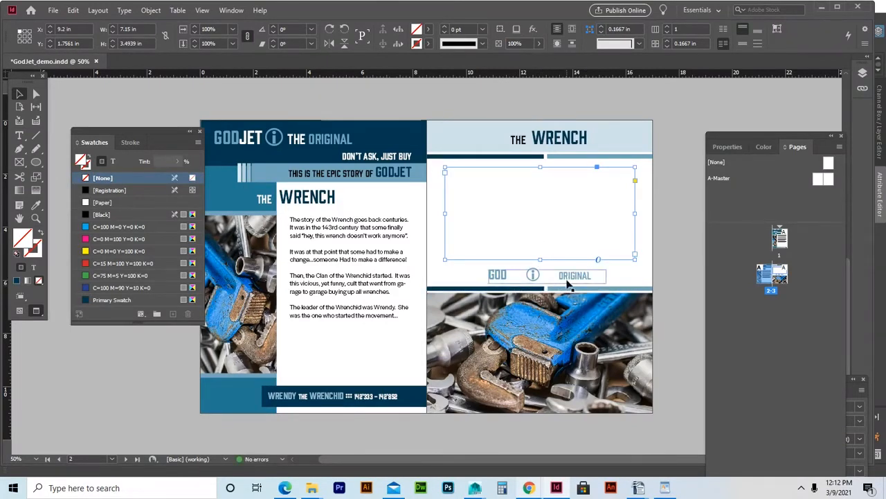
Colour the hidden THE in the copied logo line Primary Swatch dark blue.
key("ctrl+equal")
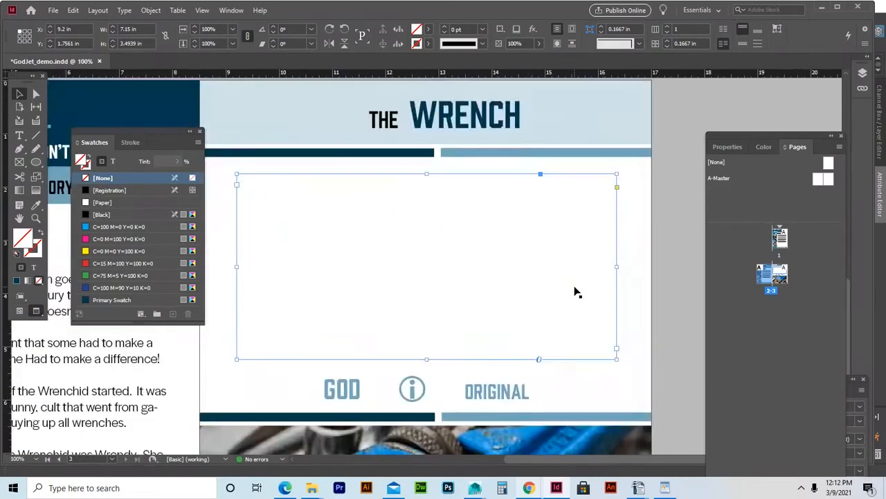
double_click(419, 394)
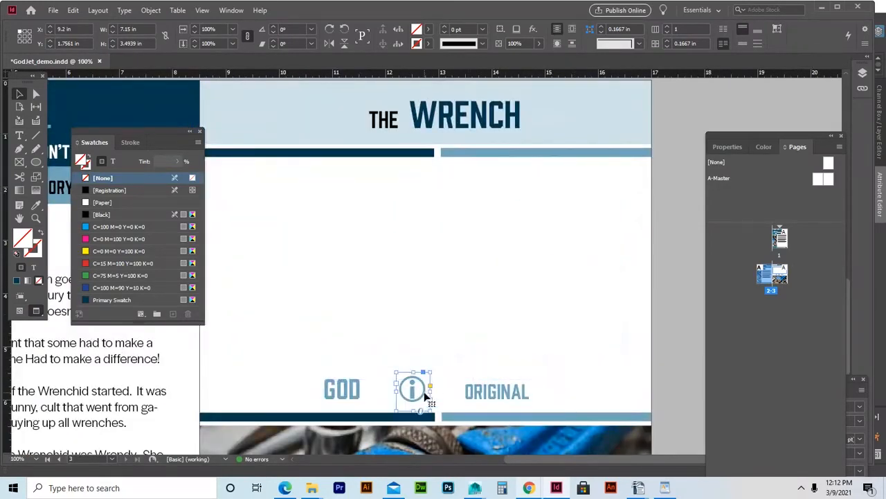
double_click(450, 393)
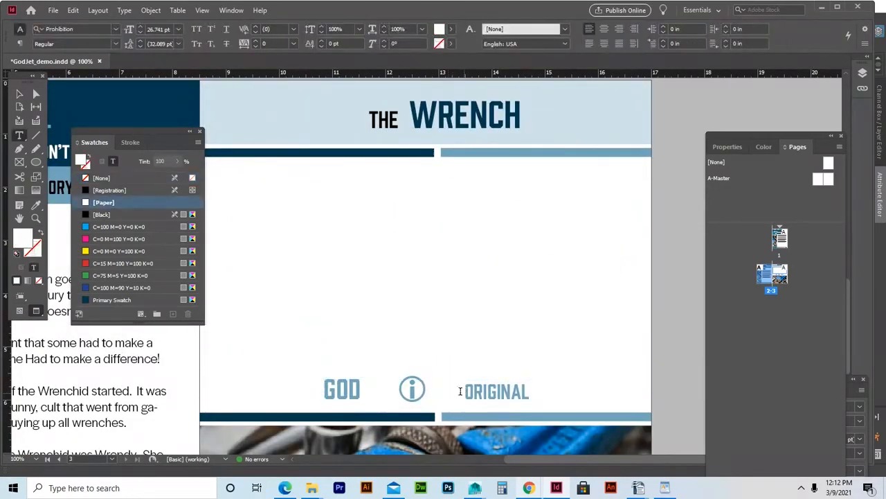
left_click_drag(459, 391, 434, 390)
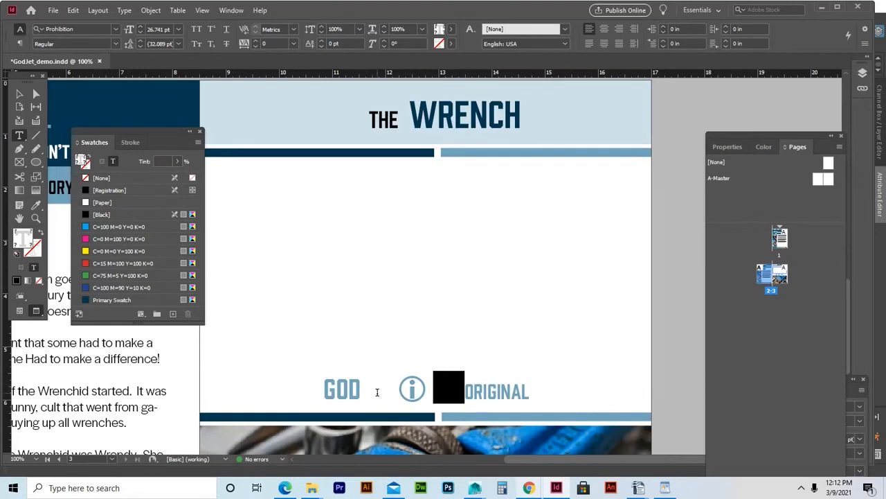
left_click(115, 300)
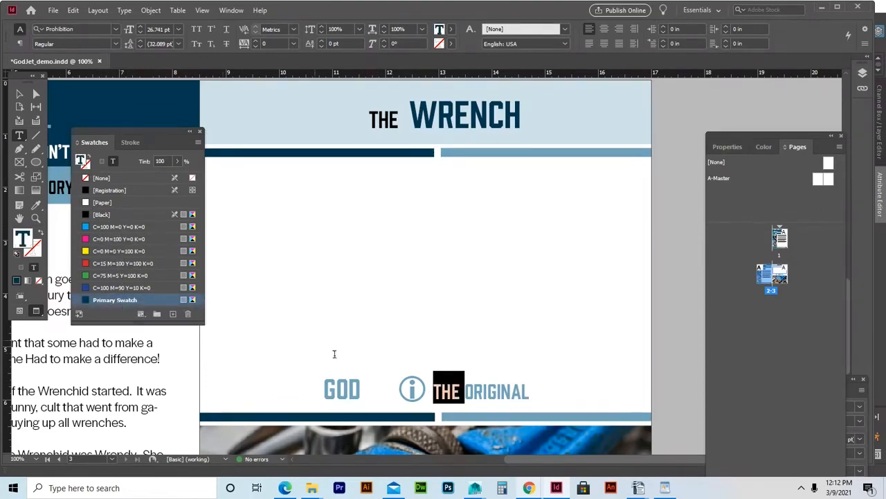
Colour the hidden JET after GOD Primary Swatch dark blue too, then zoom back out.
left_click_drag(361, 386, 398, 395)
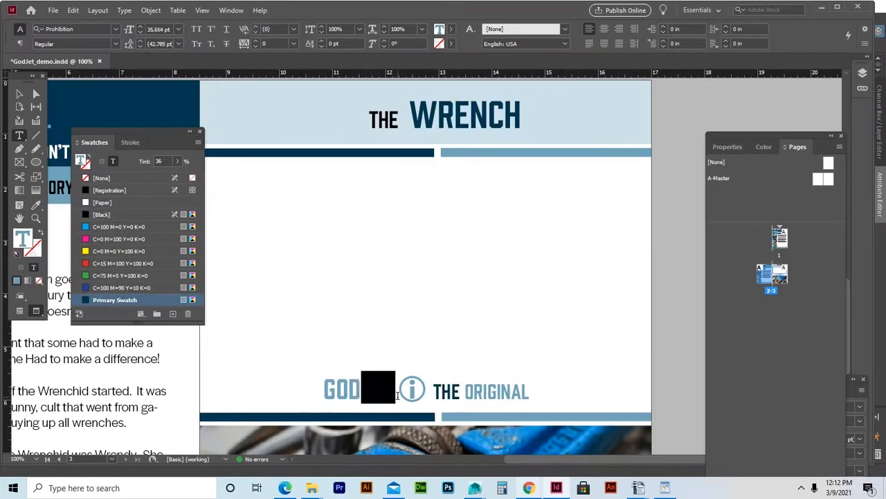
left_click(103, 202)
left_click(108, 295)
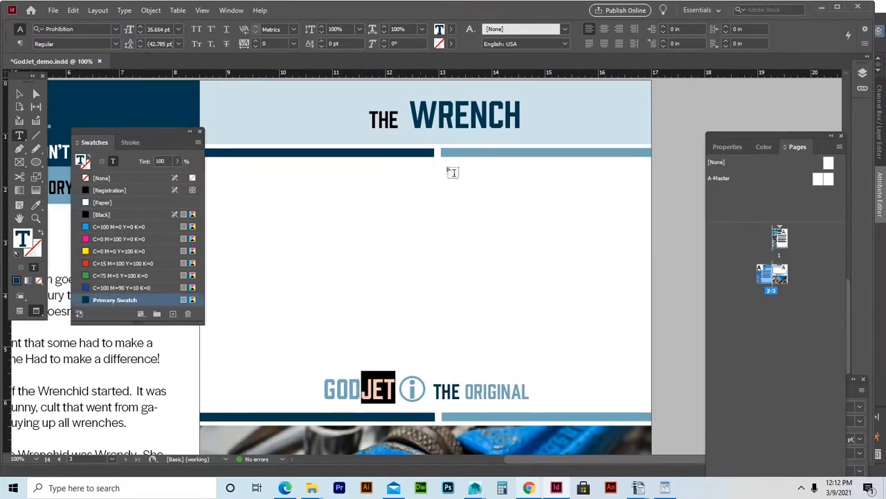
left_click(675, 111)
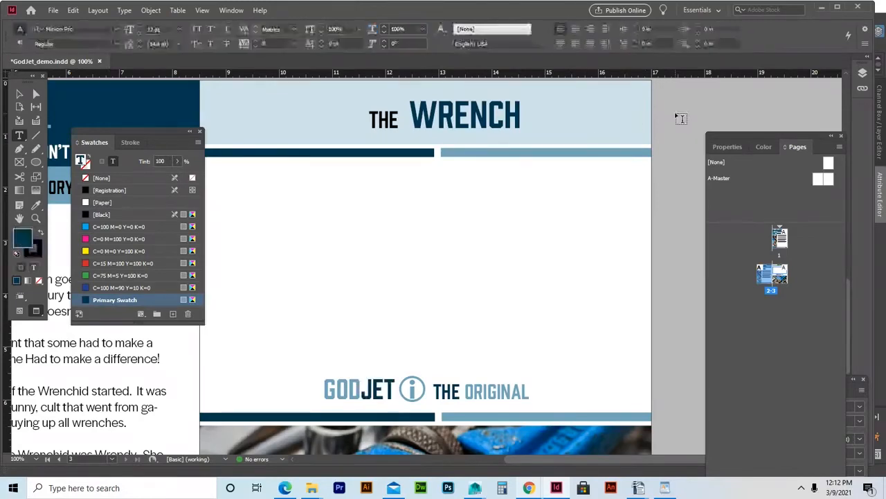
left_click(20, 95)
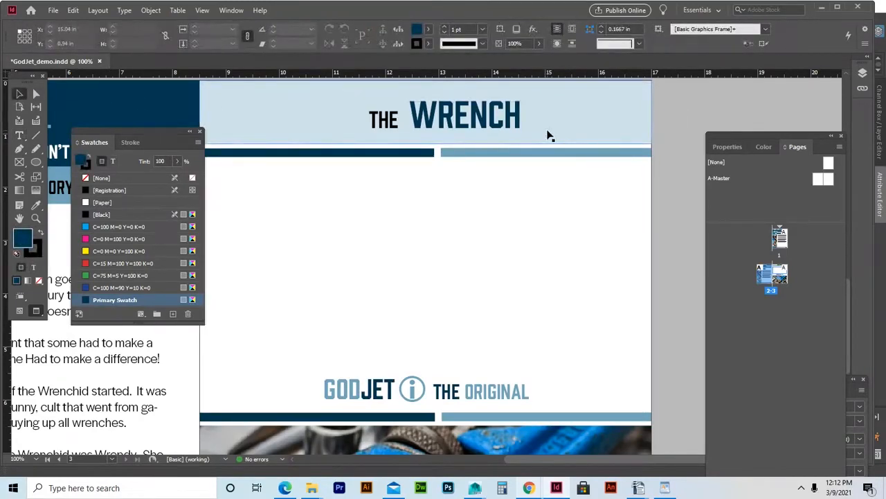
key("ctrl+minus")
key("ctrl+minus")
key("ctrl+minus")
Nudge THE WRENCH heading left three arrow steps, checking its placement on the pale-blue band.
key("ctrl+equal")
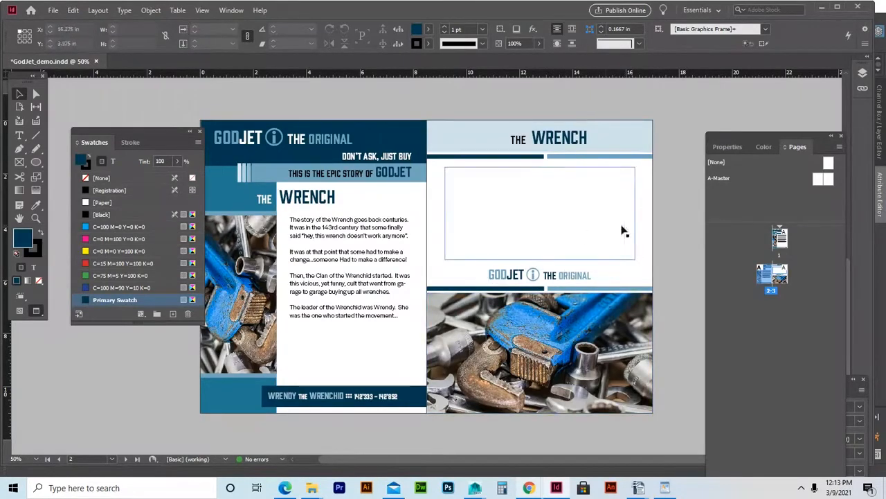
left_click(566, 141)
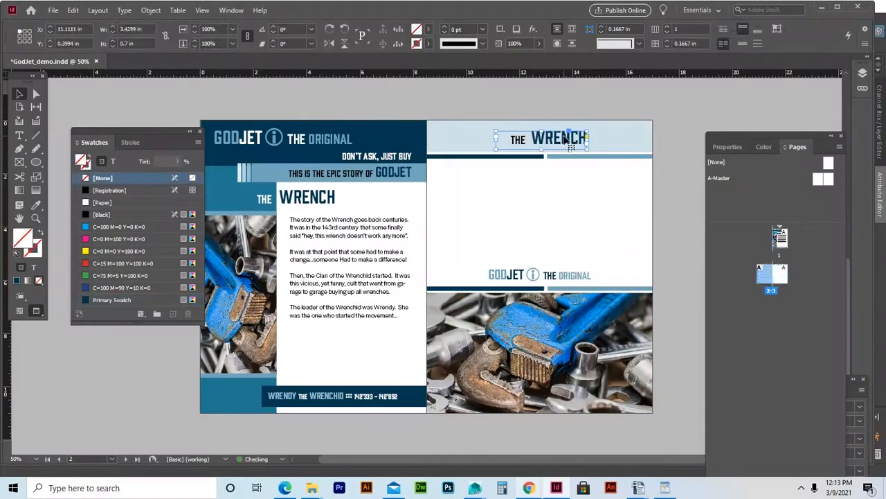
key("Left")
key("Left")
key("Left")
key("Left")
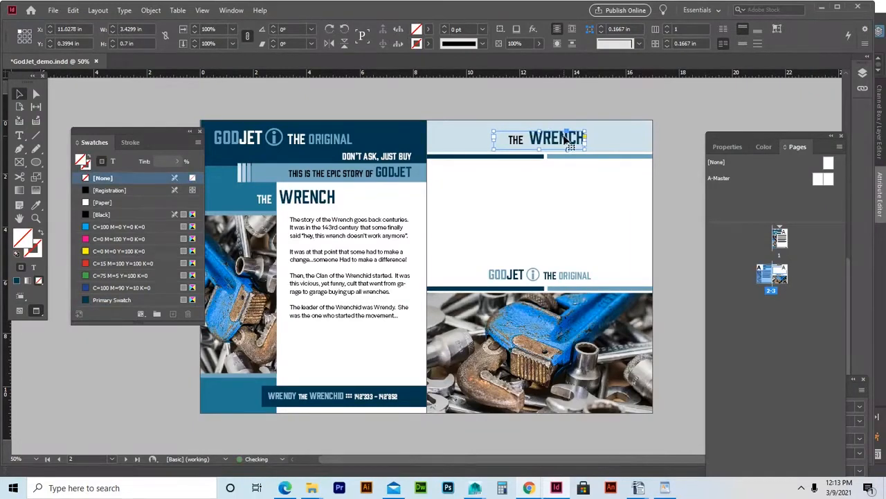
left_click(679, 121)
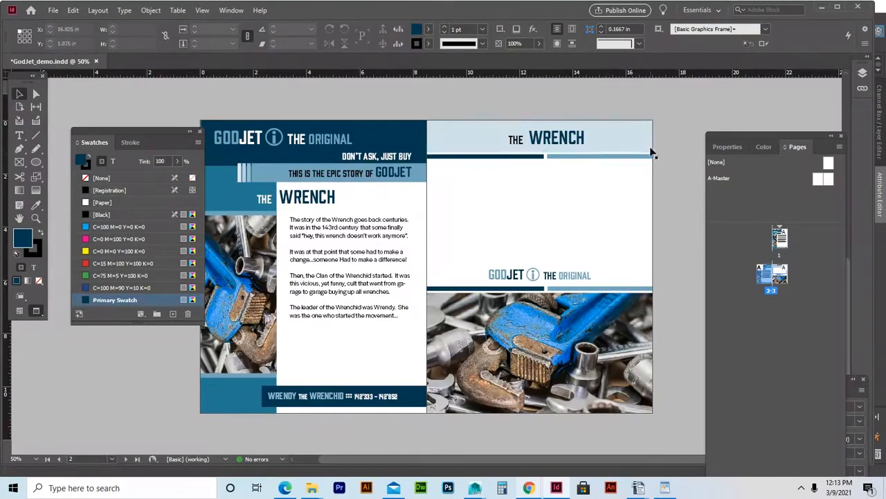
left_click(560, 137)
key("Left")
key("Left")
key("Left")
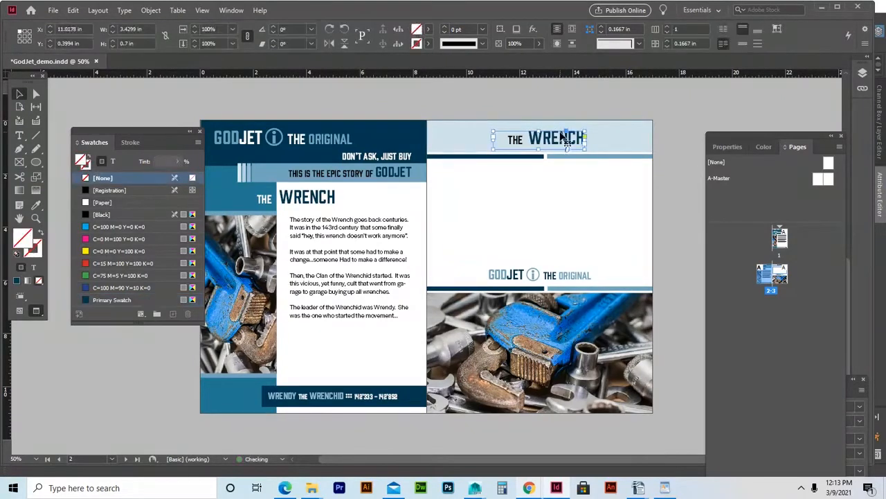
left_click(700, 131)
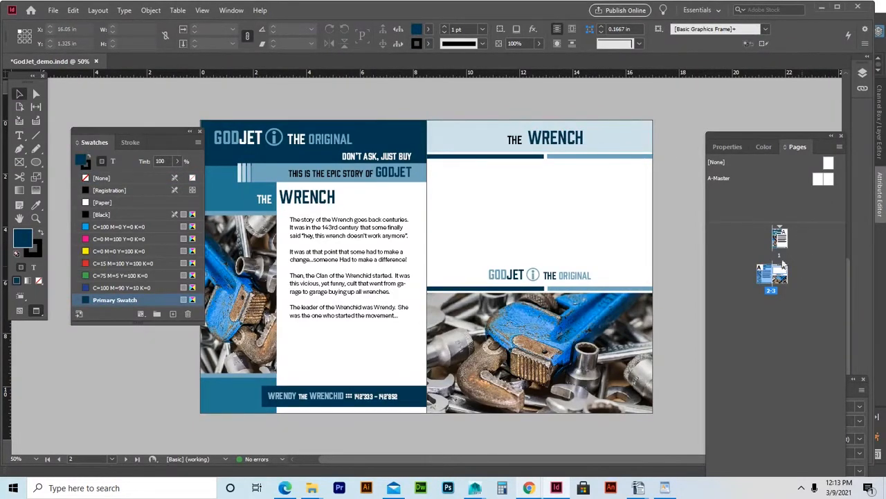
left_click(547, 139)
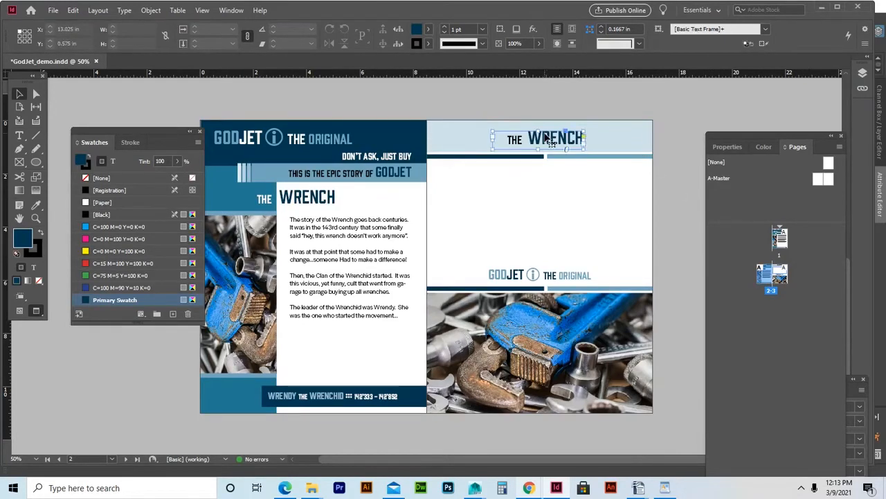
key("Left")
key("Left")
key("Left")
key("Left")
key("Left")
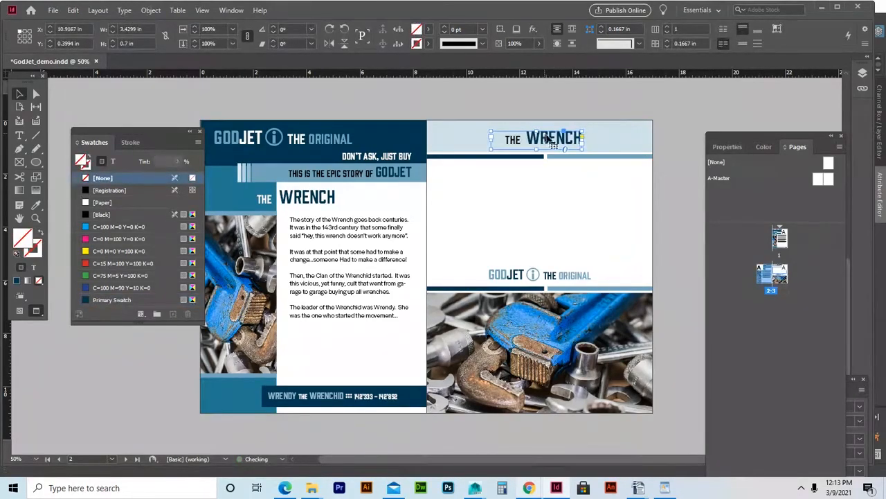
left_click(671, 135)
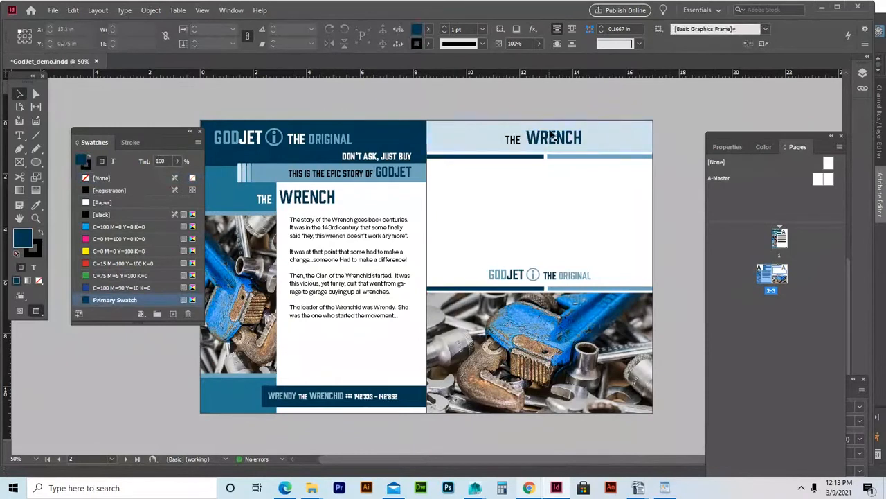
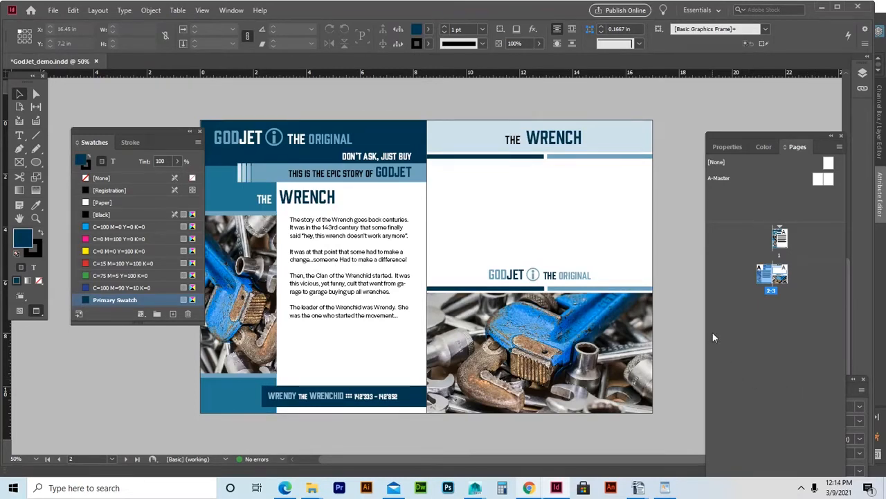
Save GodJet_demo.indd with Ctrl+S.
key("ctrl+s")
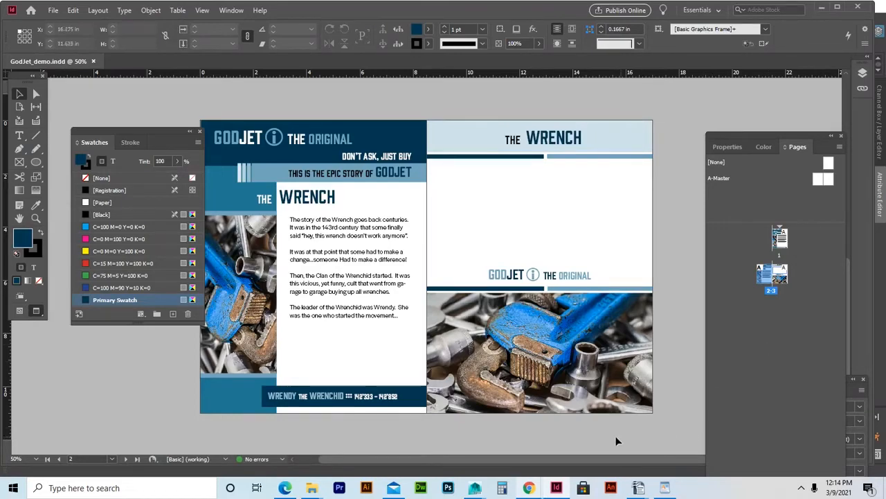
Post 'One-click .... needs a Primary Swatch' as a live-video comment, then minimise Chrome.
mouse_move(530, 488)
left_click(469, 437)
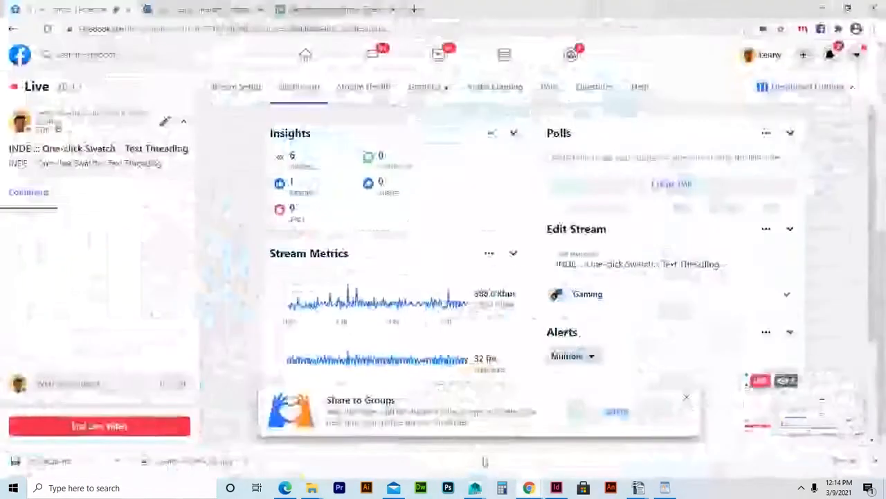
left_click(88, 383)
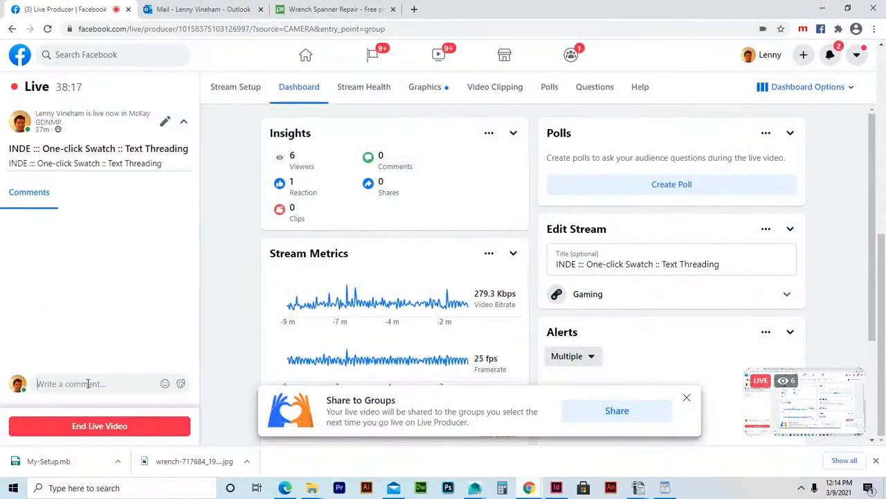
type("One-click .... ")
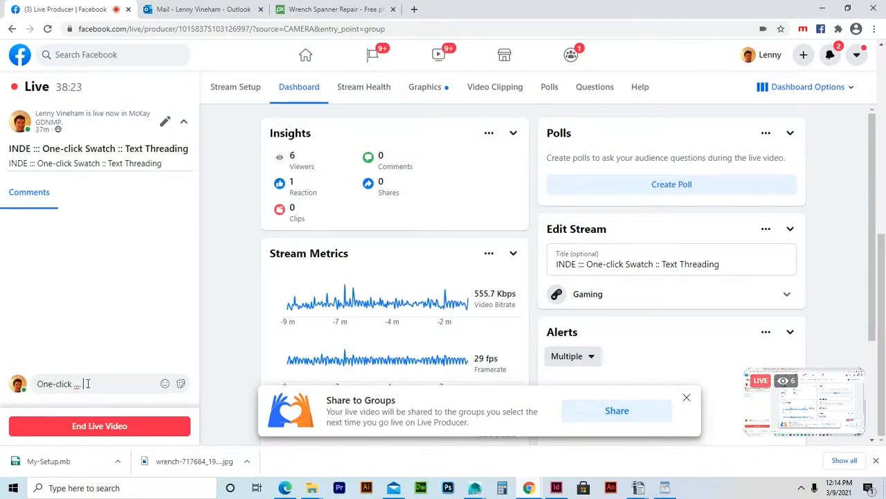
type("needs")
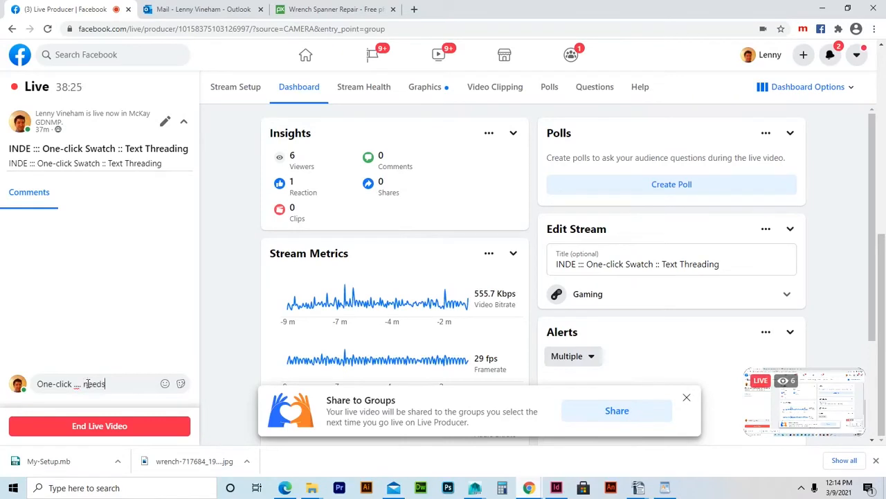
type(" a Primary")
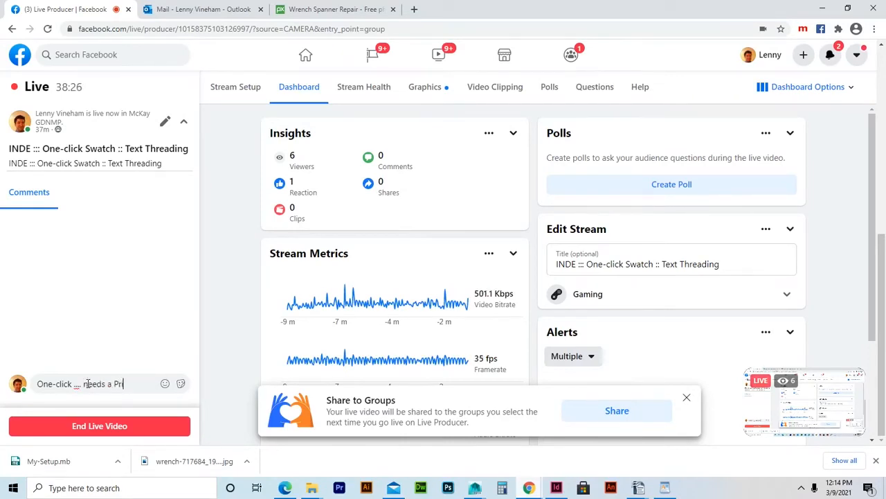
type(" Swatch")
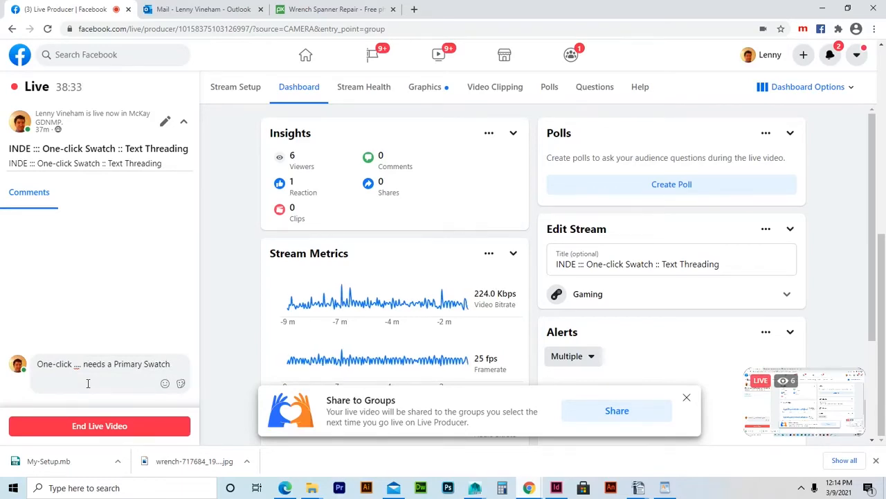
key("Return")
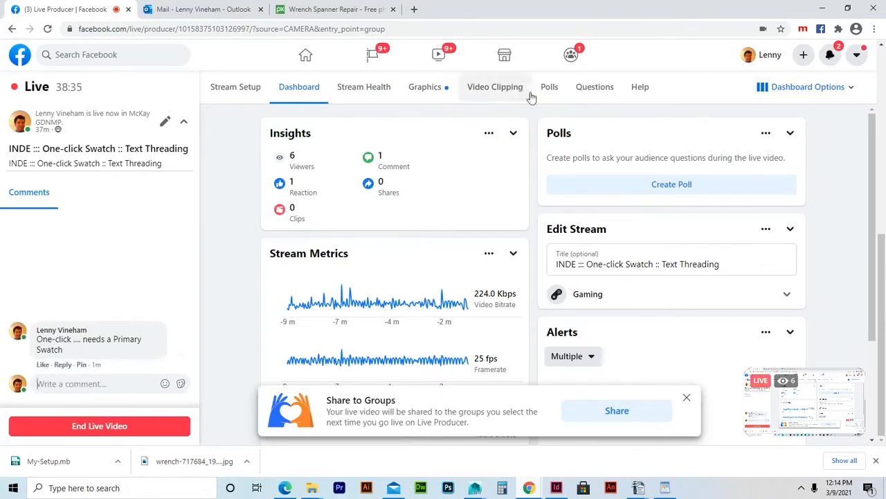
left_click(822, 8)
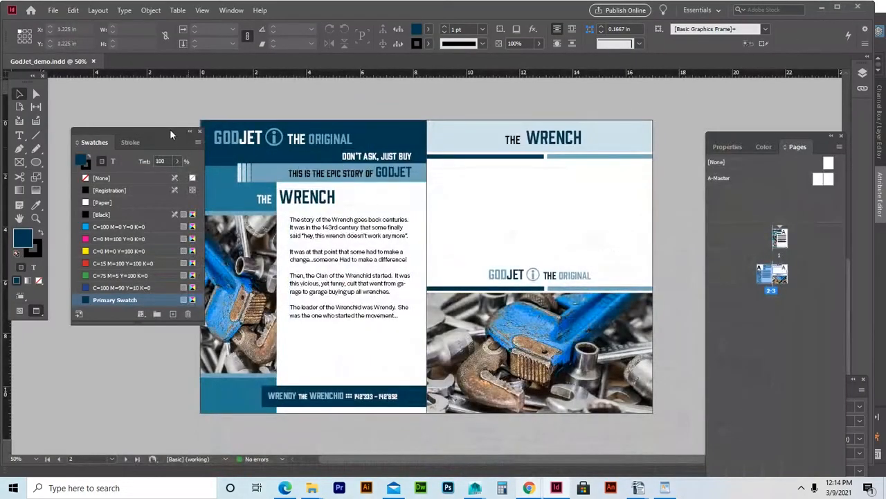
Add a line break before 'ga-' in the left-page body text so 'garage' wraps whole.
left_click_drag(169, 129, 124, 104)
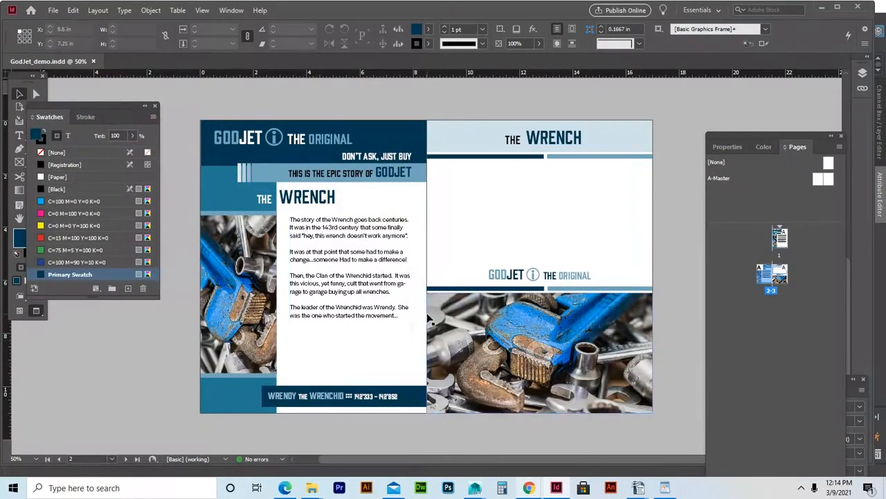
double_click(400, 283)
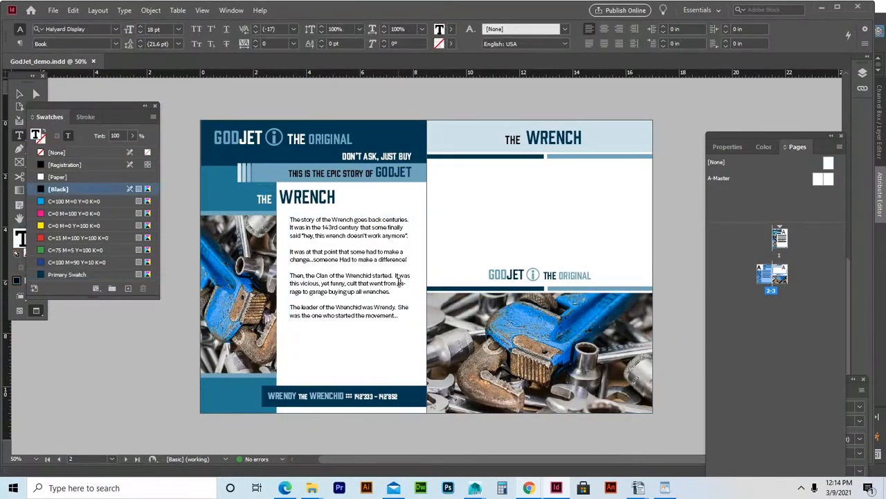
left_click(398, 283)
key("Return")
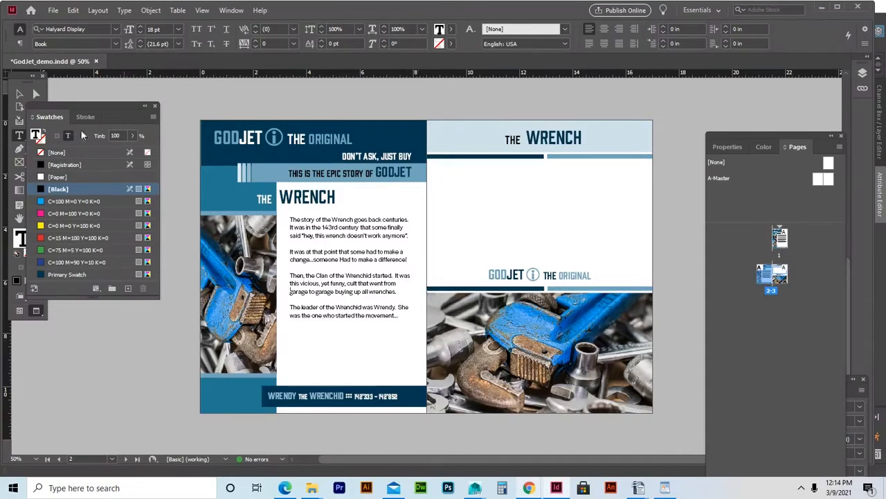
key("Escape")
left_click(253, 99)
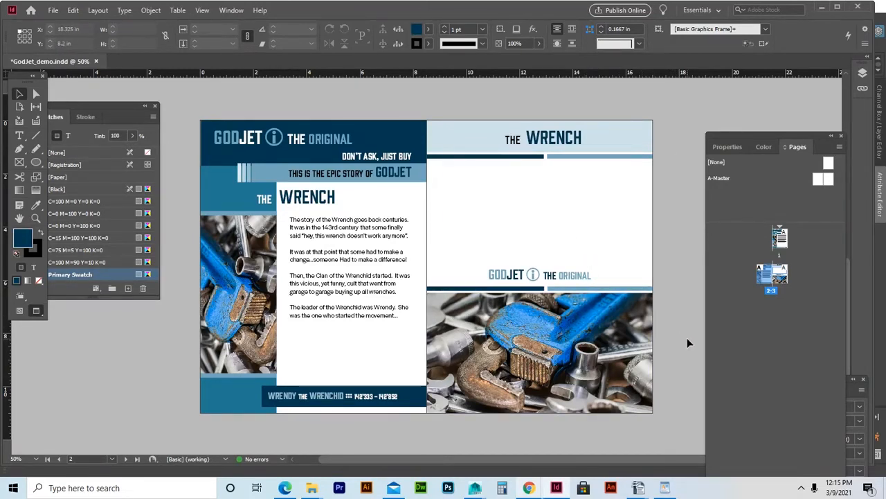
left_click_drag(95, 102, 131, 96)
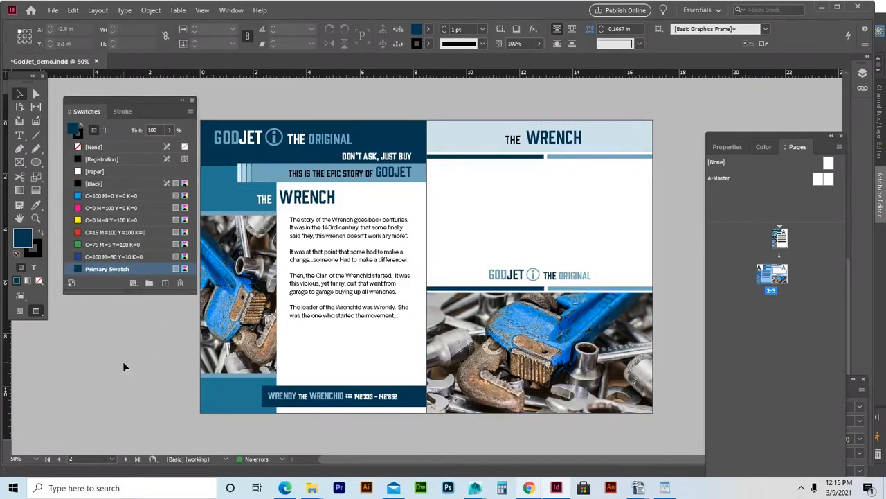
double_click(89, 268)
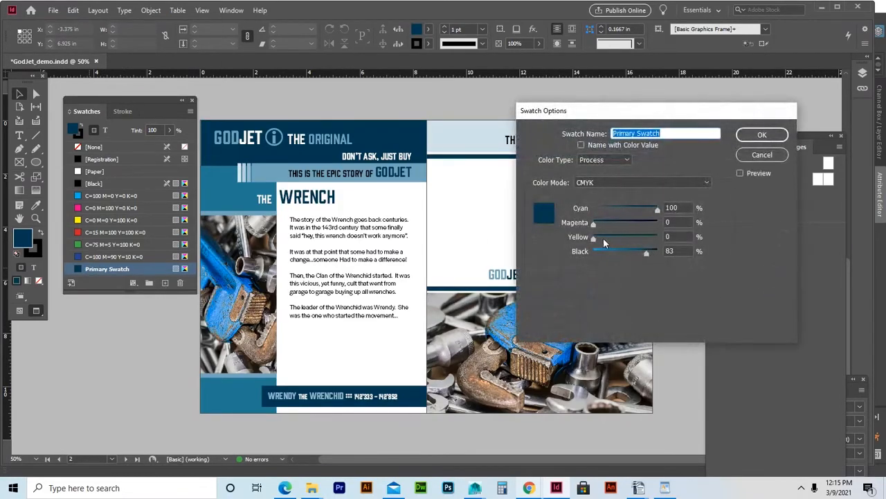
left_click_drag(593, 239, 657, 239)
left_click(776, 137)
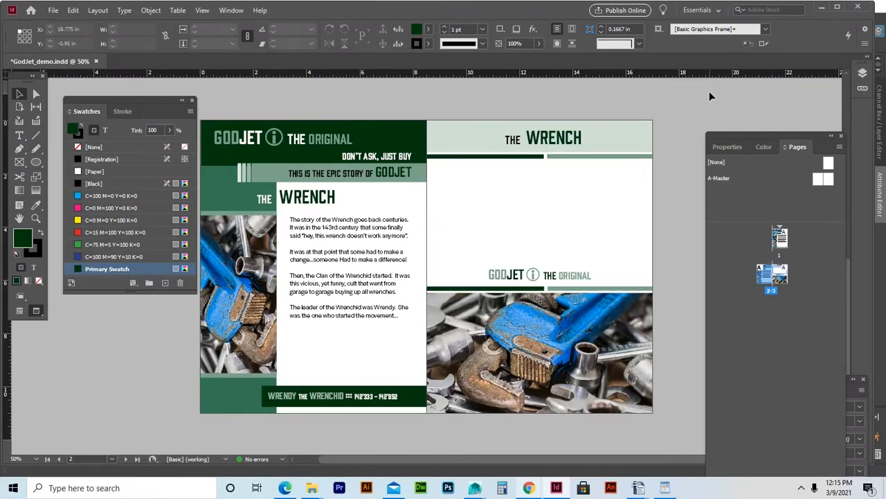
key("ctrl+z")
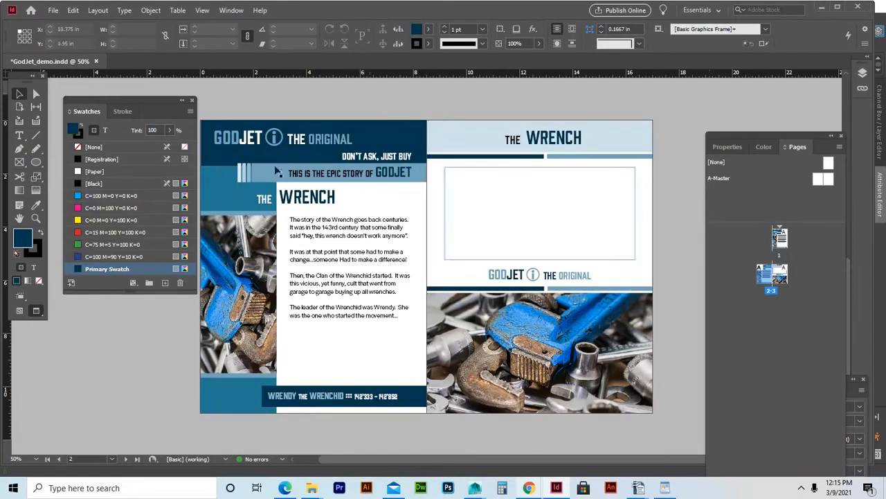
Draw a rectangle frame over the left-page wrench photo and fill it with Primary Swatch.
mouse_move(142, 97)
left_mouse_down()
mouse_move(123, 94)
mouse_move(131, 91)
left_mouse_up()
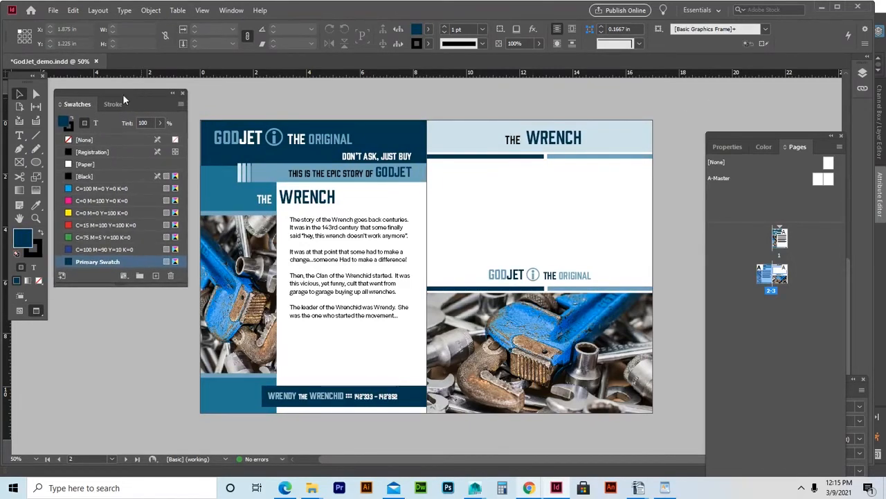
left_click(20, 162)
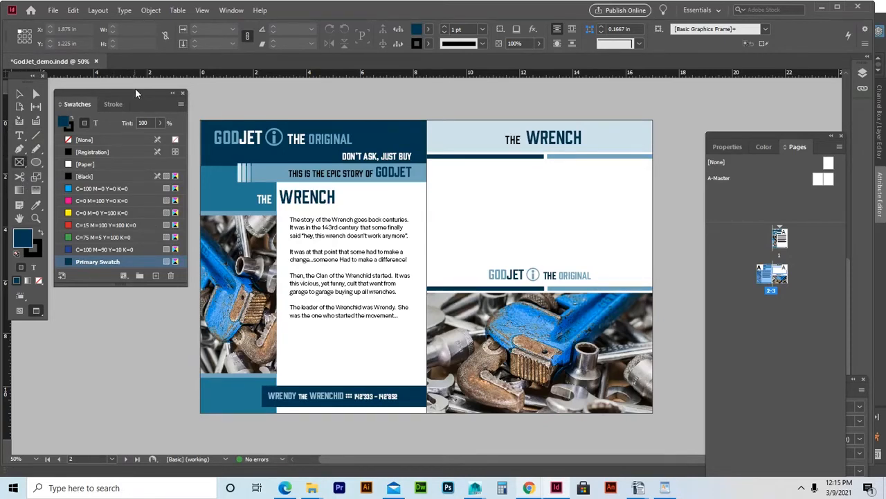
left_click_drag(135, 88, 103, 89)
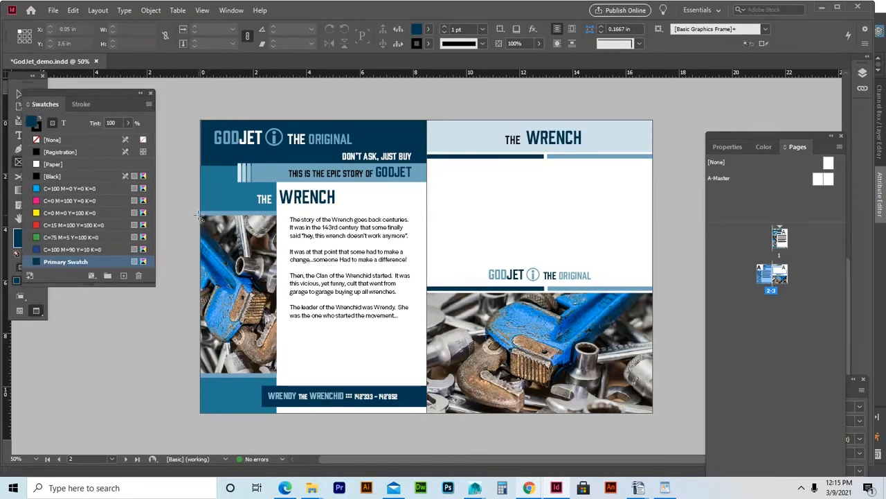
left_click_drag(199, 216, 278, 375)
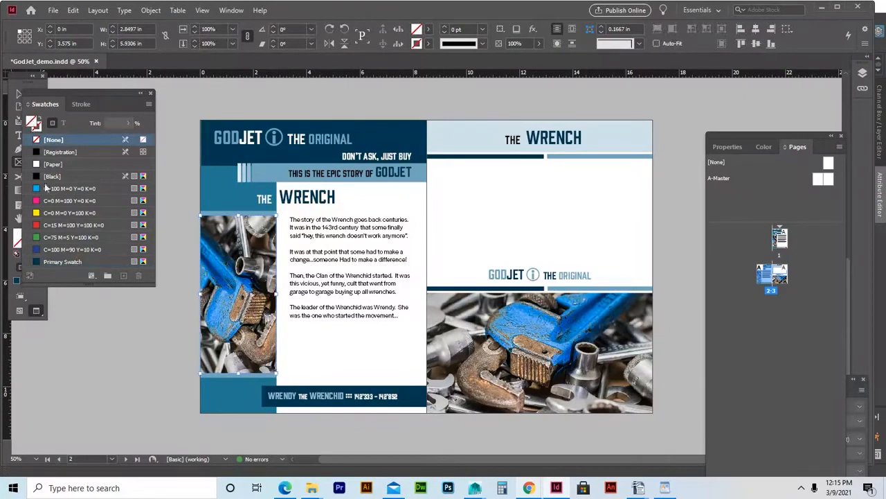
left_click(61, 262)
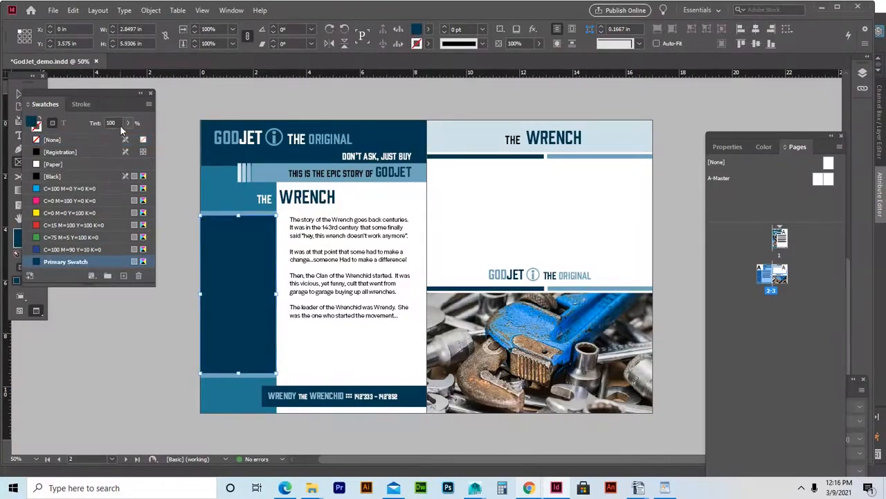
Lower the frame's opacity to 21% so the wrench photo shows through.
left_click(727, 146)
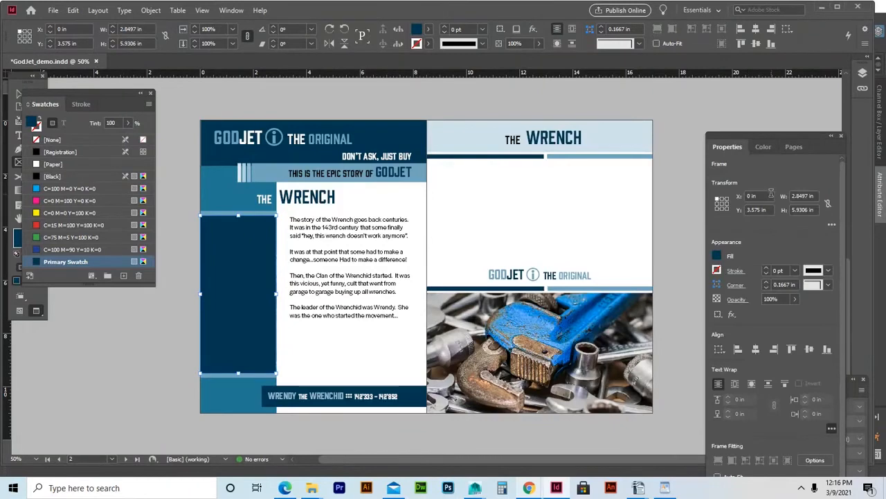
left_click(796, 299)
left_click_drag(797, 315, 756, 322)
left_click_drag(753, 322, 750, 321)
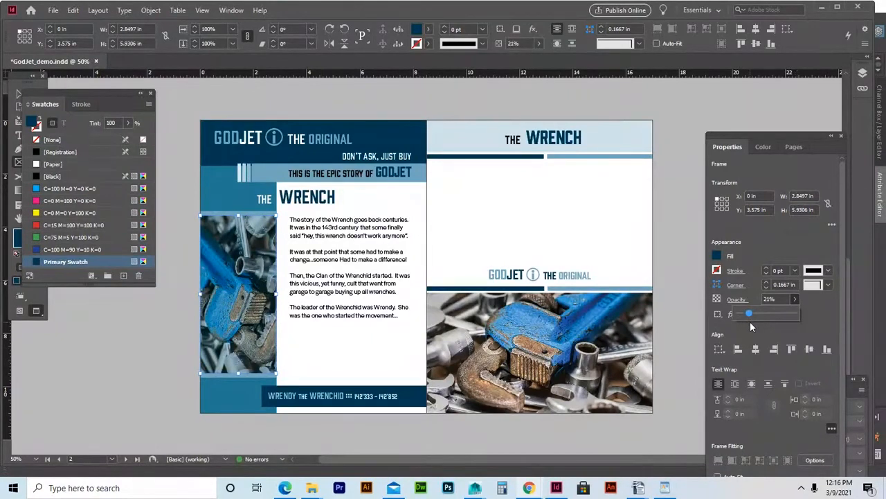
mouse_move(43, 96)
left_mouse_down()
mouse_move(68, 228)
mouse_move(90, 195)
left_mouse_up()
left_click(135, 123)
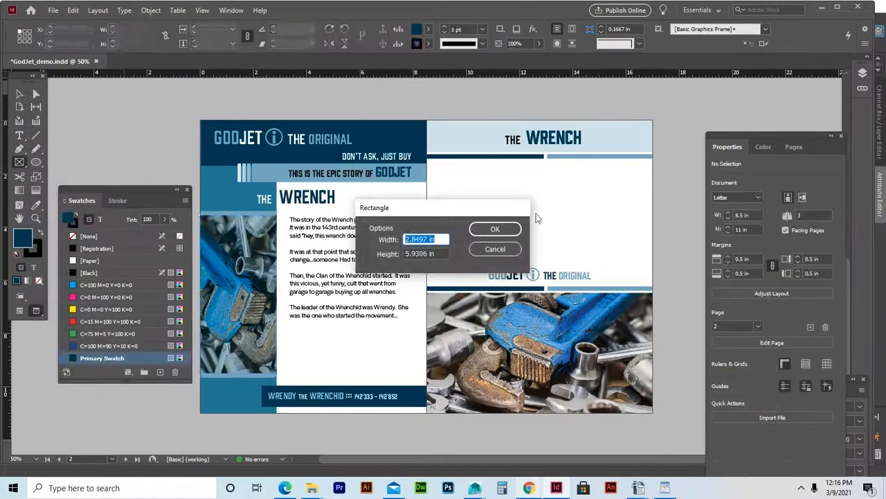
left_click(514, 249)
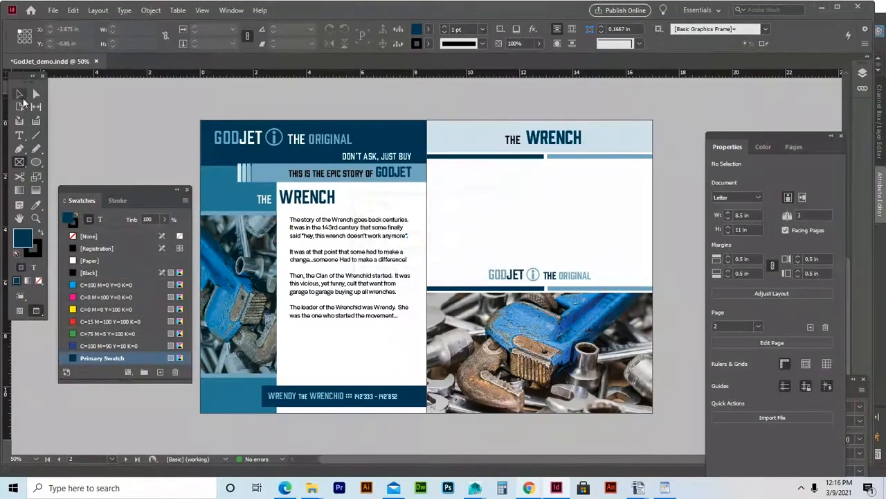
left_click(21, 95)
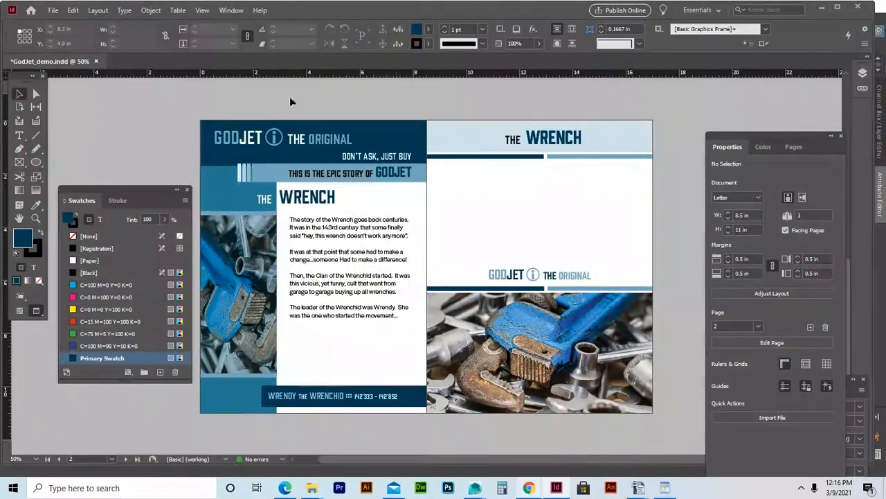
Save, then turn Primary Swatch green by adding full yellow in Swatch Options.
key("ctrl+s")
double_click(110, 358)
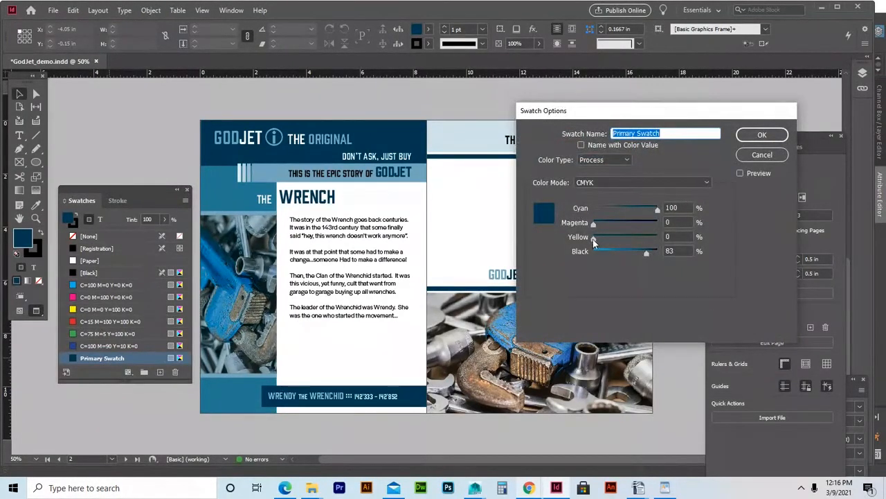
left_click_drag(592, 239, 629, 256)
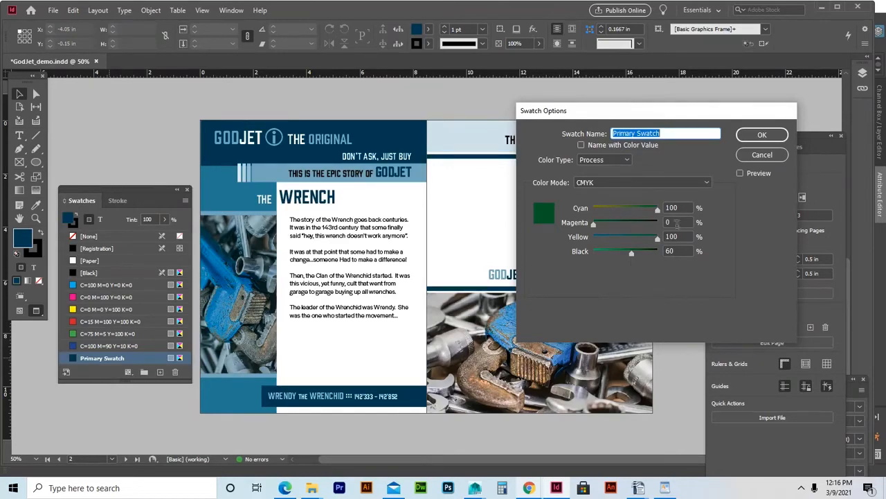
left_click(762, 136)
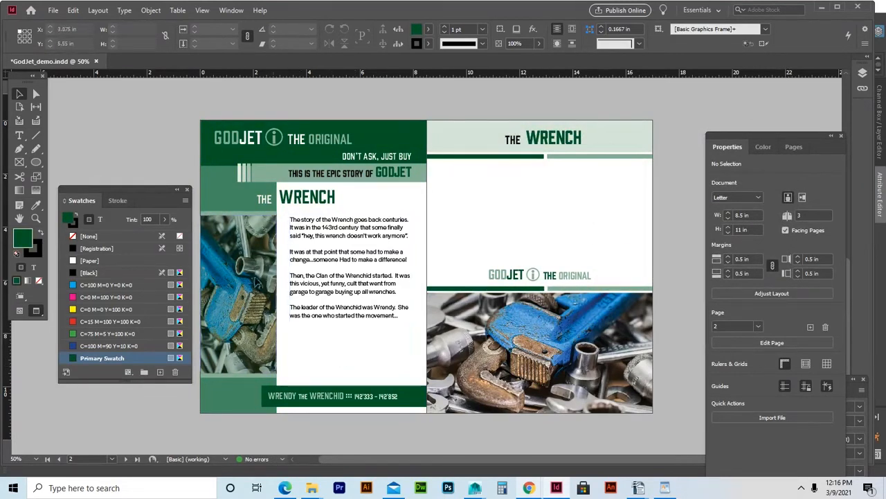
Nudge the wrench photo up in its frame, then make Primary Swatch red with 3% cyan and less black.
mouse_move(244, 309)
left_mouse_down()
mouse_move(244, 273)
mouse_move(234, 300)
left_mouse_up()
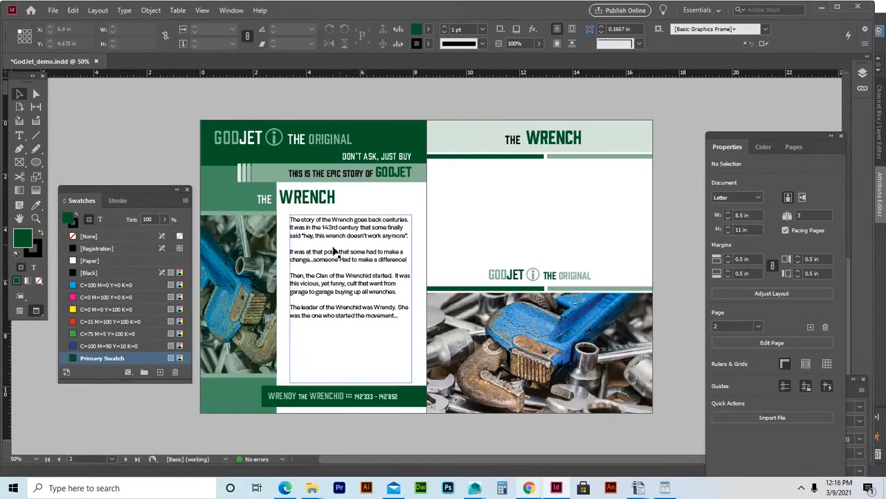
double_click(102, 358)
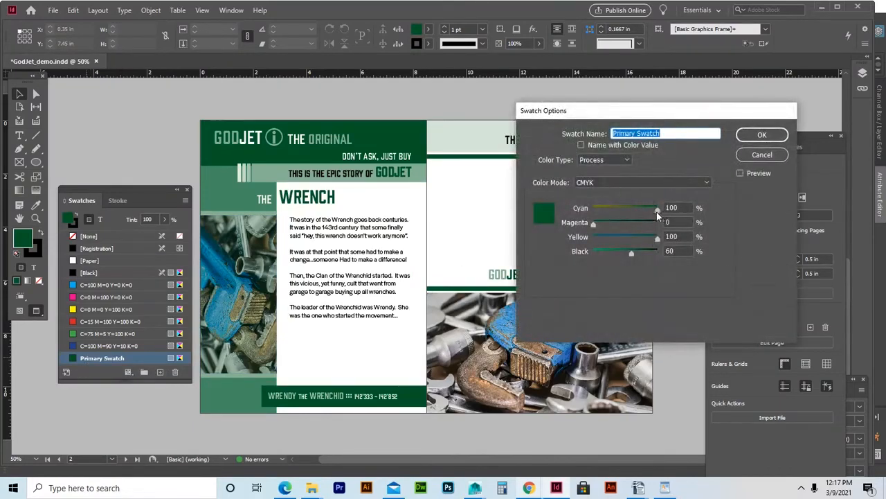
mouse_move(656, 212)
left_mouse_down()
mouse_move(594, 210)
mouse_move(653, 225)
left_mouse_up()
left_click_drag(632, 256, 616, 257)
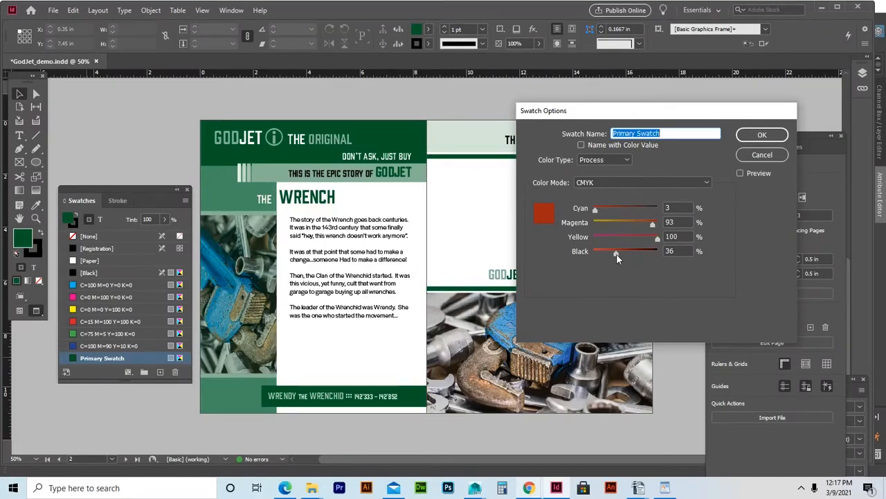
left_click_drag(617, 254, 609, 256)
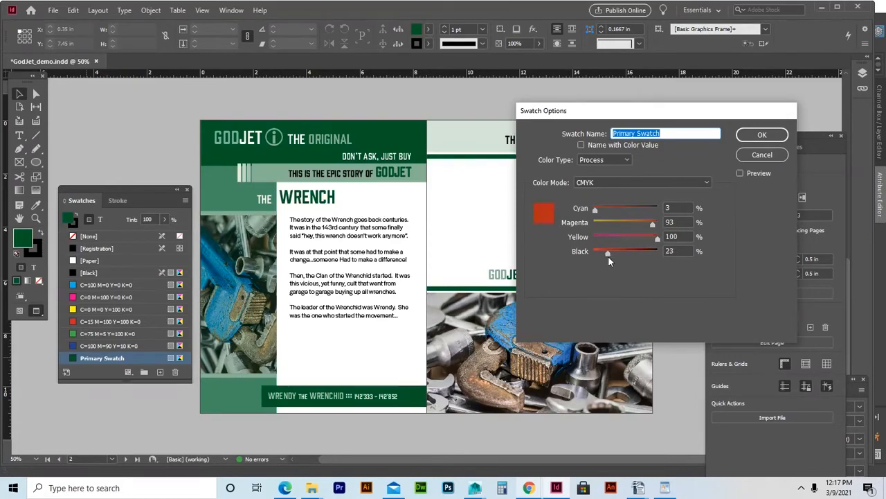
left_click(761, 134)
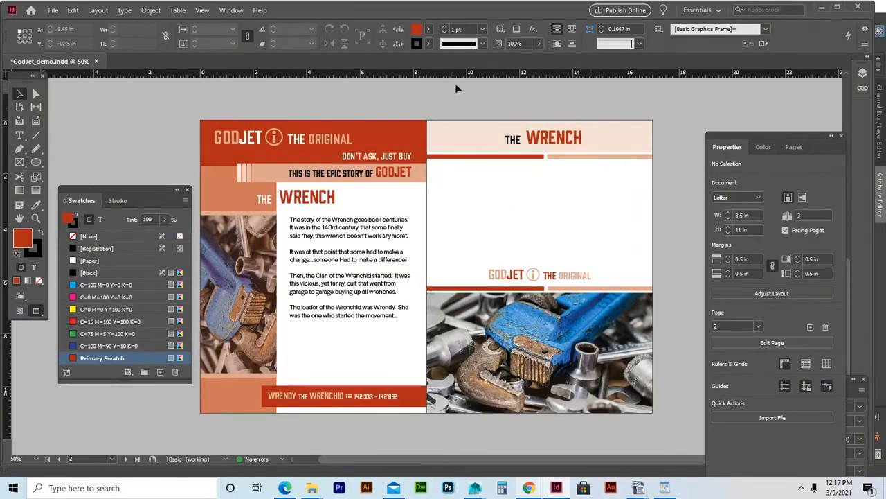
Lower the swatch's magenta to reach burnt orange C3 M73 Y100 K30.
double_click(90, 358)
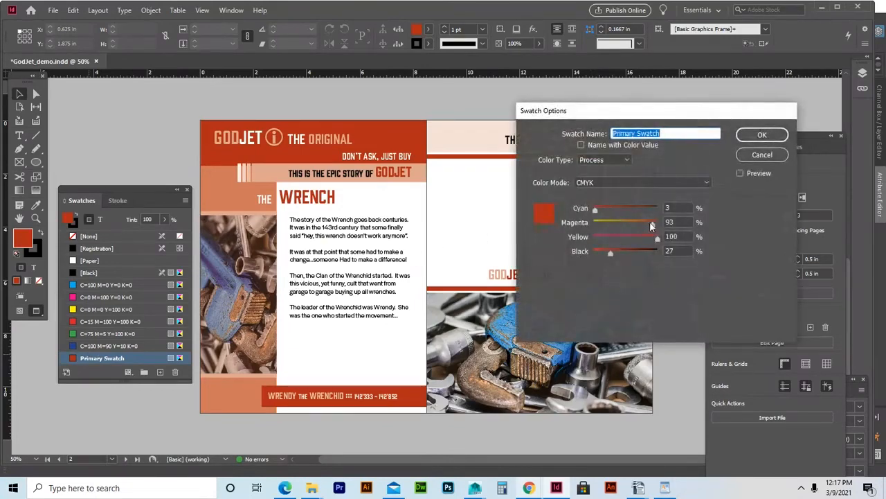
left_click_drag(651, 222, 641, 222)
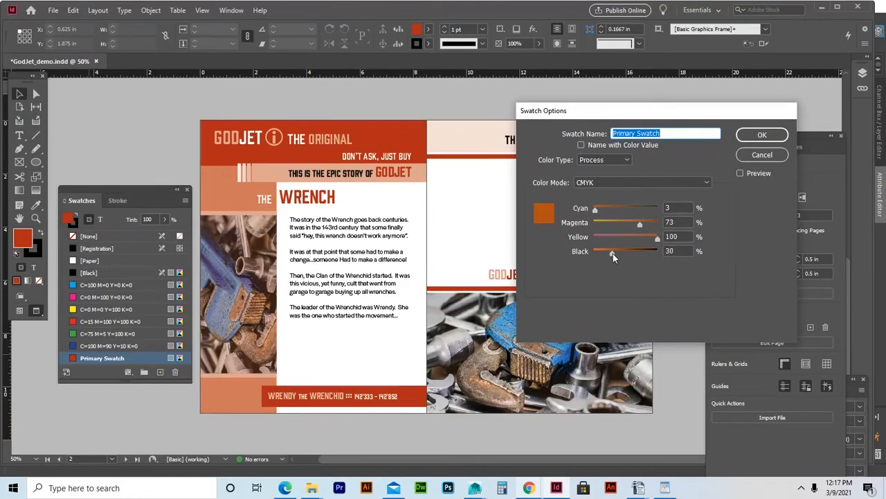
left_click(752, 133)
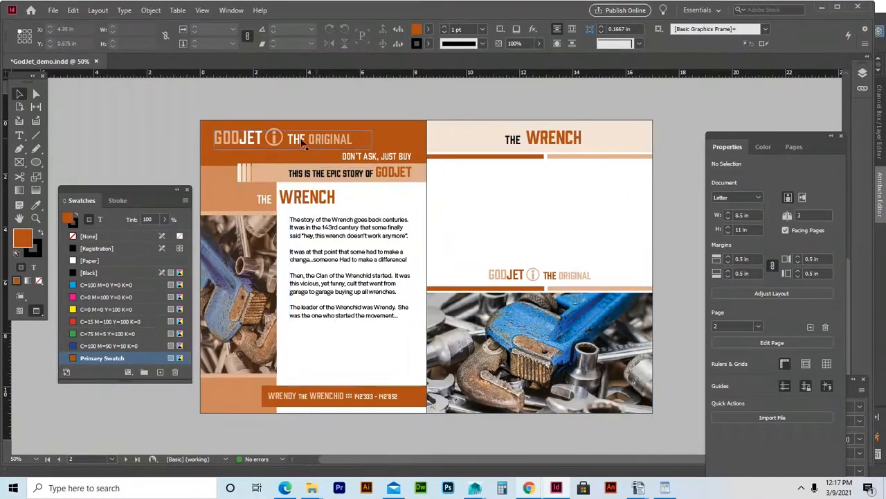
Change the headline from THE ORIGINAL to THE HALLOWEEN and save the document.
double_click(344, 139)
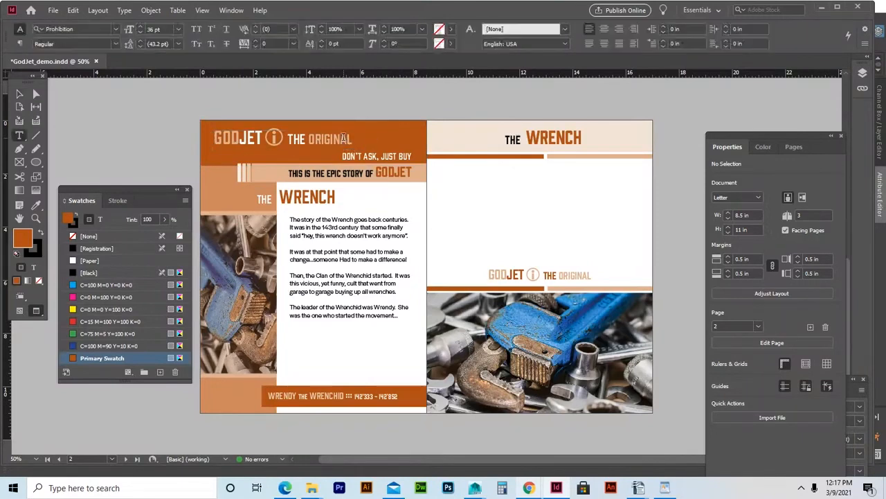
left_click_drag(354, 138, 308, 138)
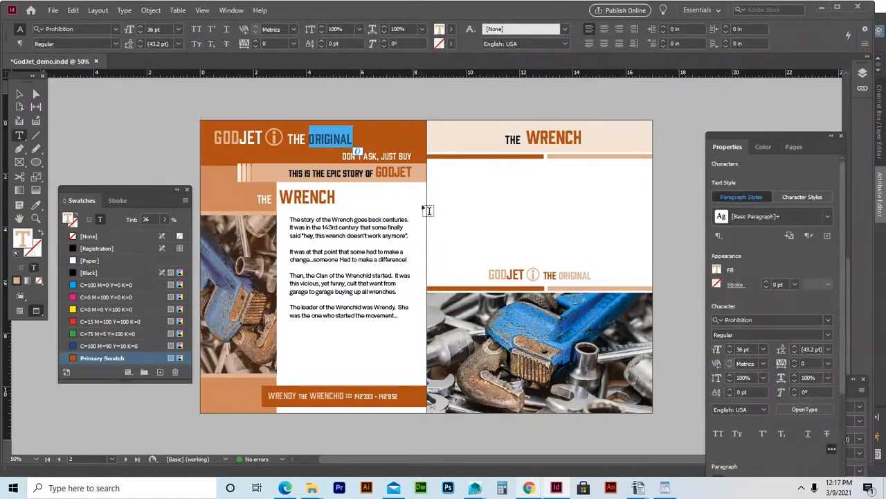
type("HALLOWEEN")
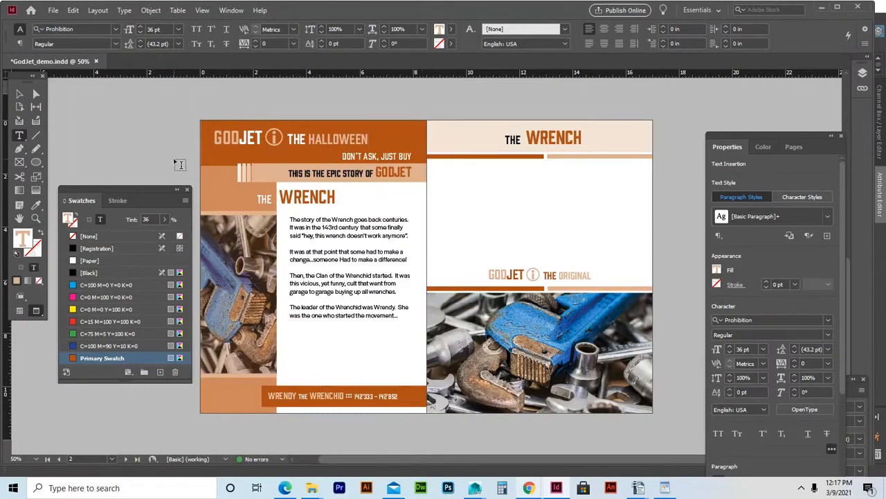
left_click(20, 94)
left_click(171, 112)
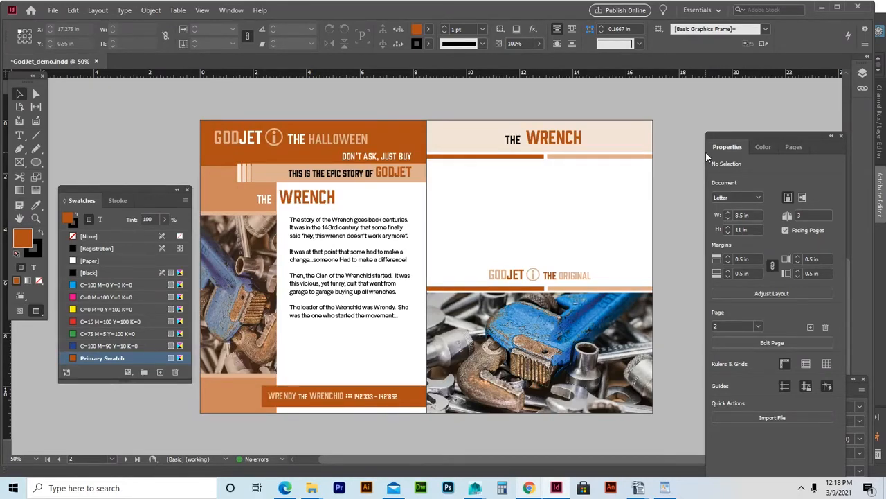
key("ctrl+s")
left_click(796, 148)
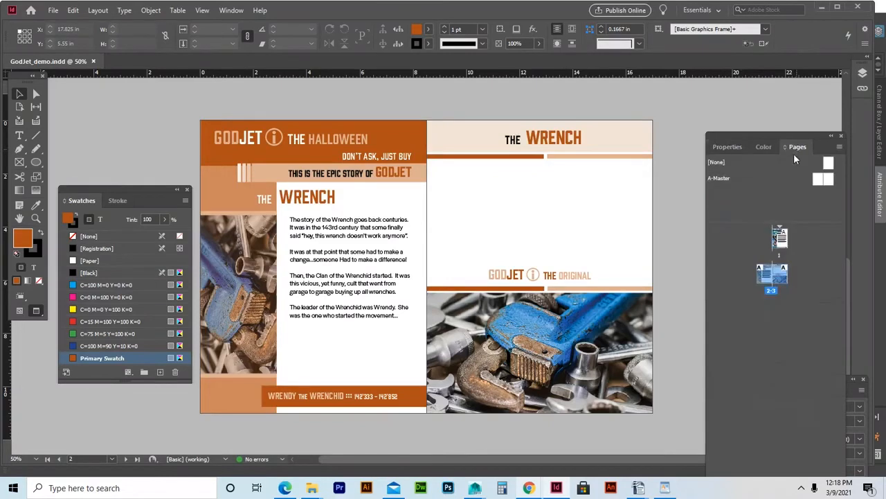
Set up Insert Pages for 2 pages after page 3 with master [None].
right_click(765, 314)
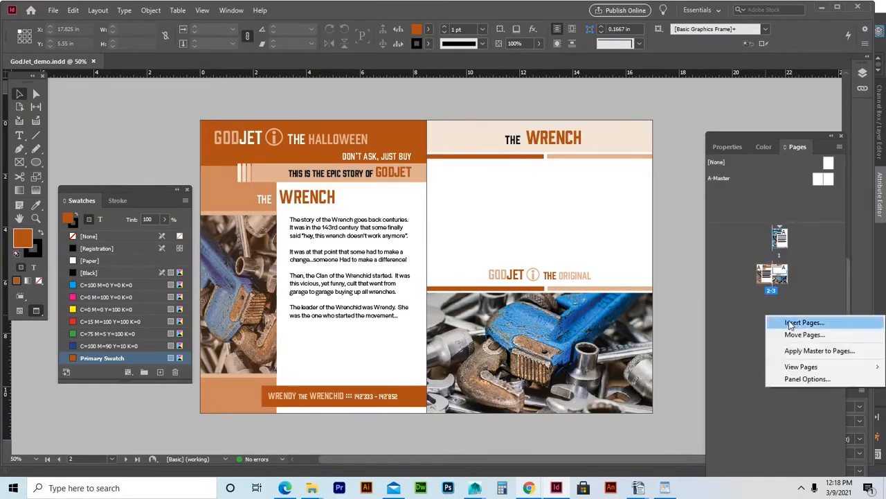
left_click(790, 322)
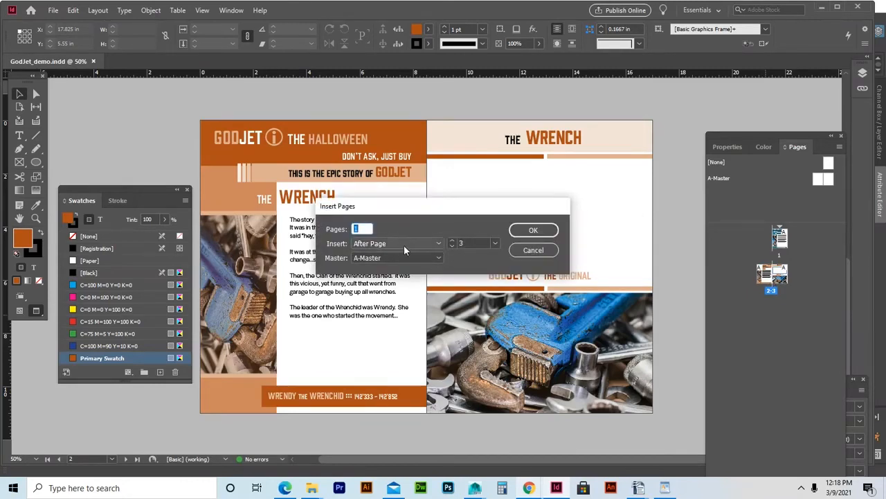
type("2")
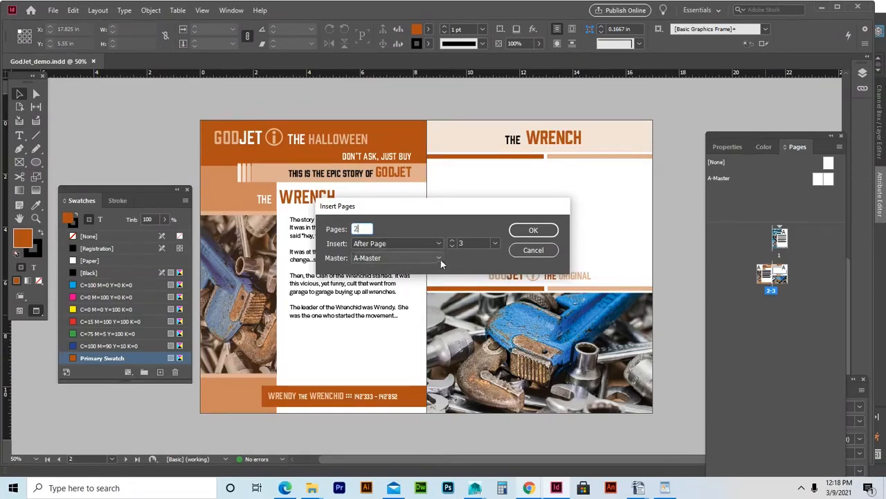
left_click(417, 259)
left_click(374, 270)
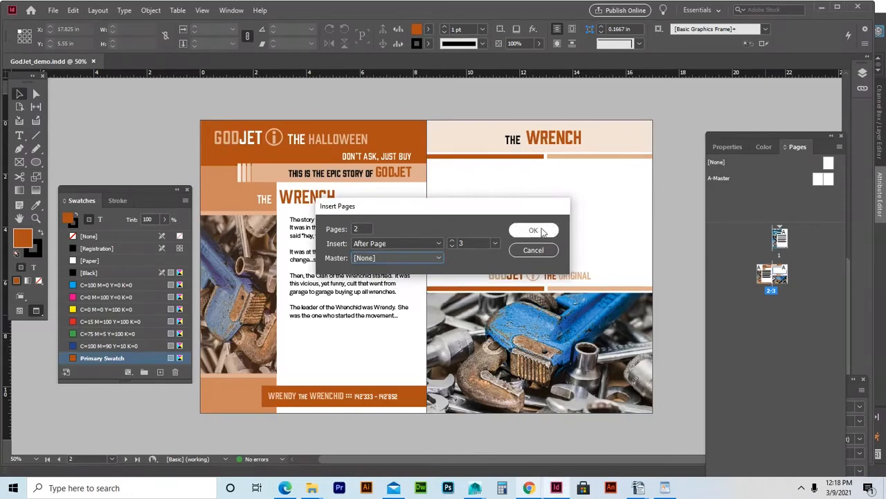
Add the two blank pages, then select the header, GODJET bar and wrench photo on page 3.
left_click(544, 231)
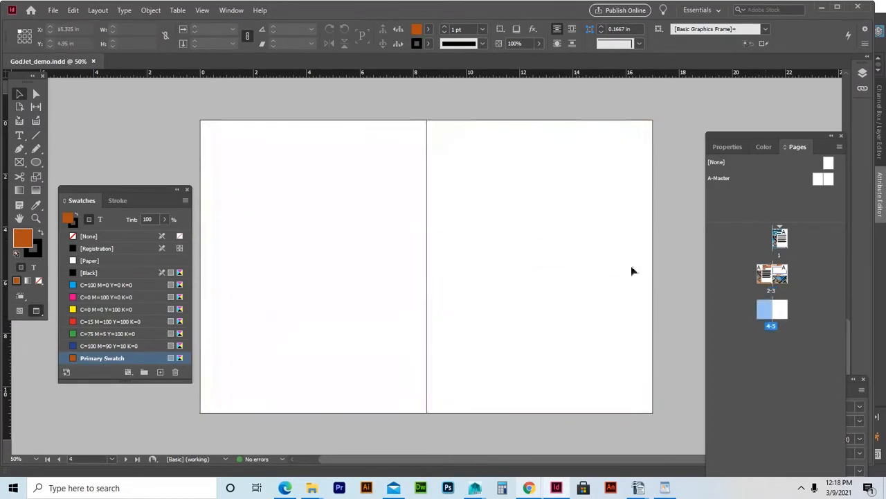
scroll(644, 207, "up", 3)
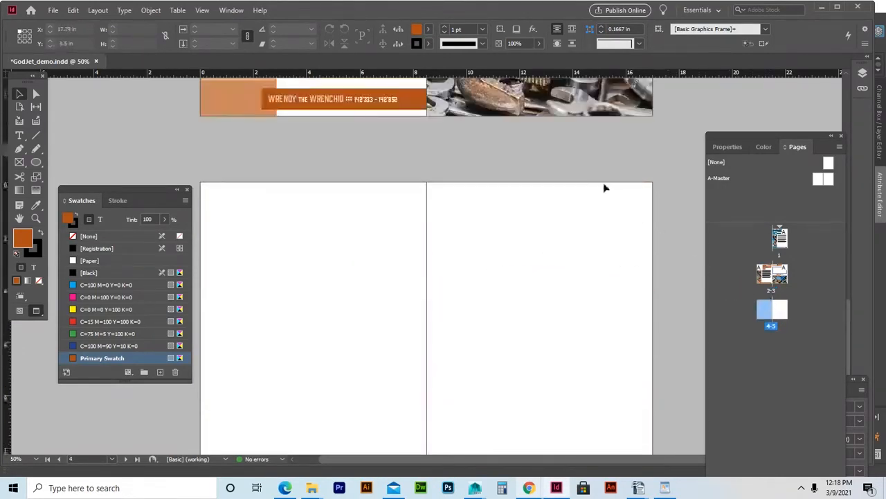
scroll(603, 197, "up", 4)
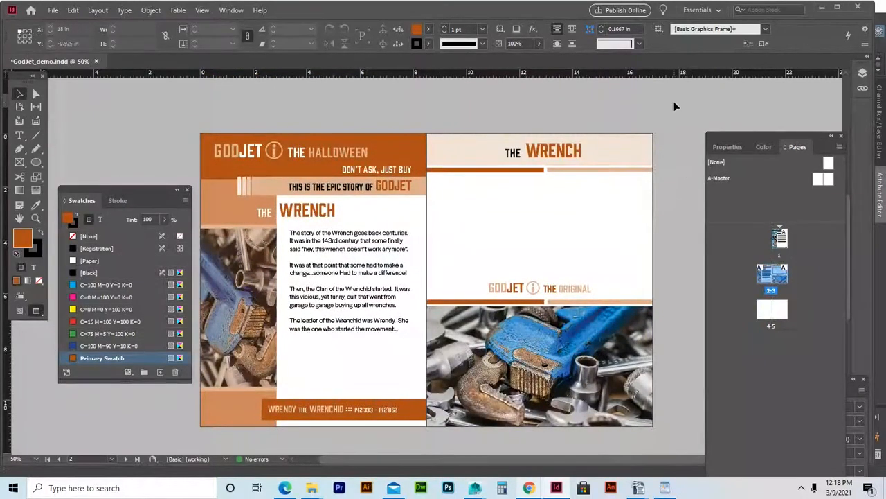
left_click_drag(672, 109, 433, 454)
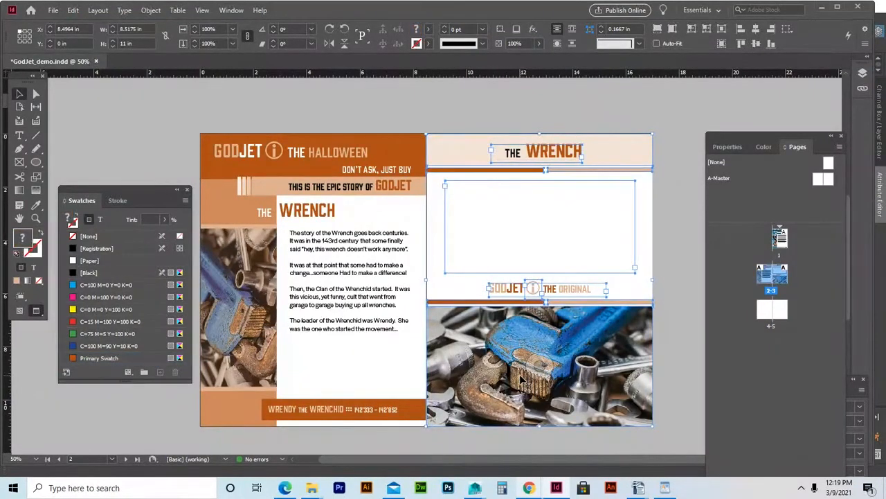
Bring the new blank spread 4–5 into view.
scroll(760, 315, "down", 3)
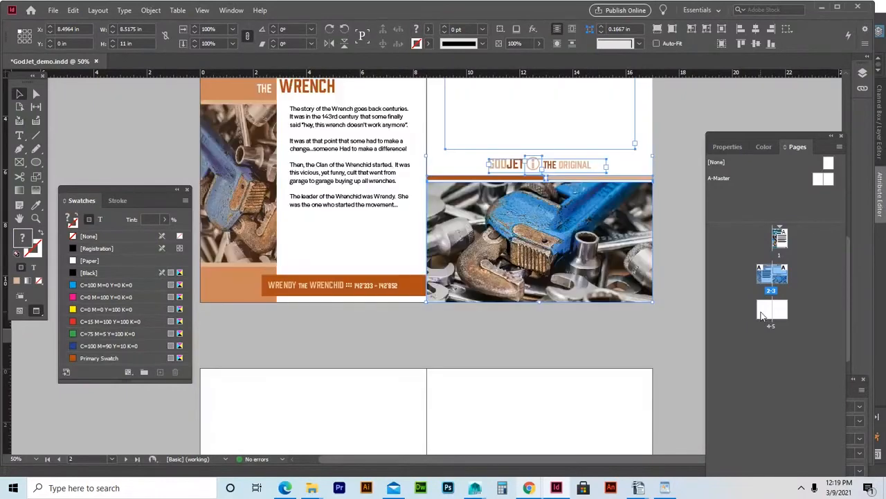
double_click(771, 310)
left_click(306, 283)
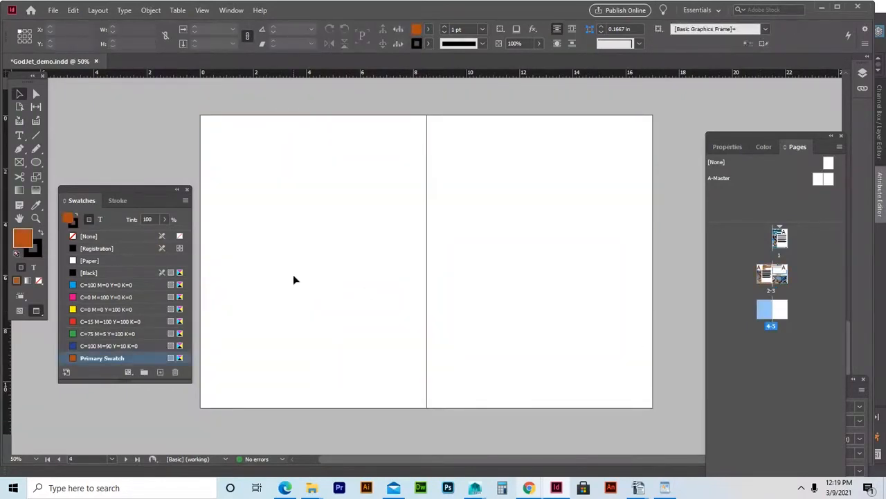
Paste the header, GODJET bar and wrench photo onto page 4 and again onto page 5.
key("ctrl+v")
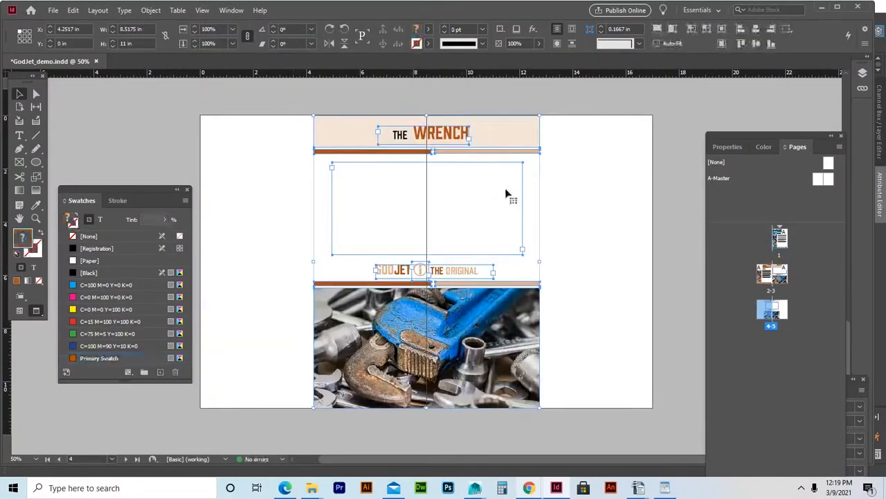
left_click_drag(408, 135, 392, 137)
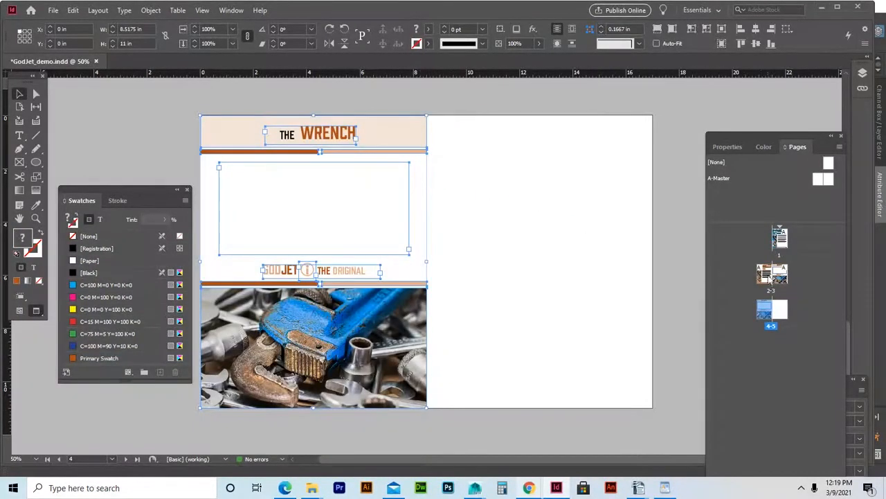
double_click(785, 320)
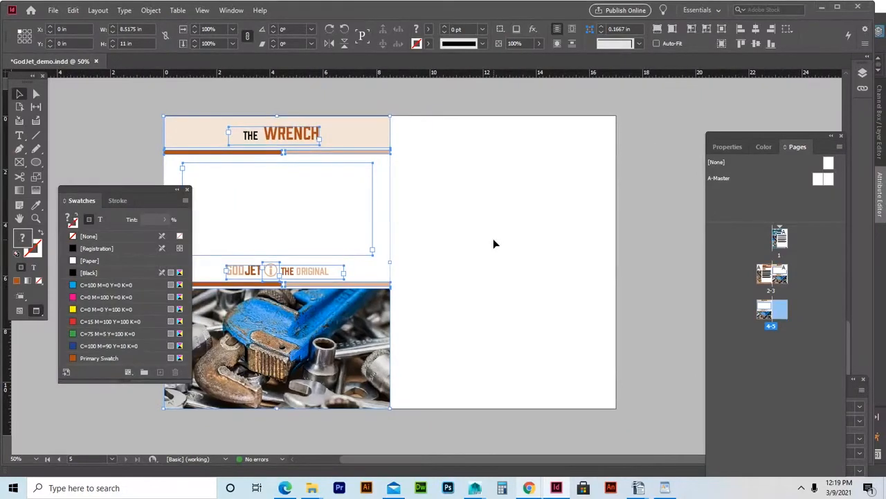
key("ctrl+v")
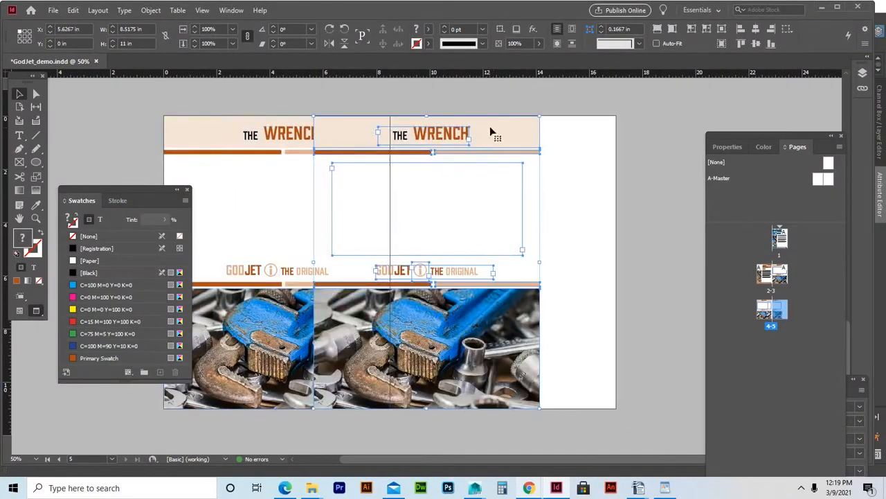
left_click_drag(492, 128, 571, 132)
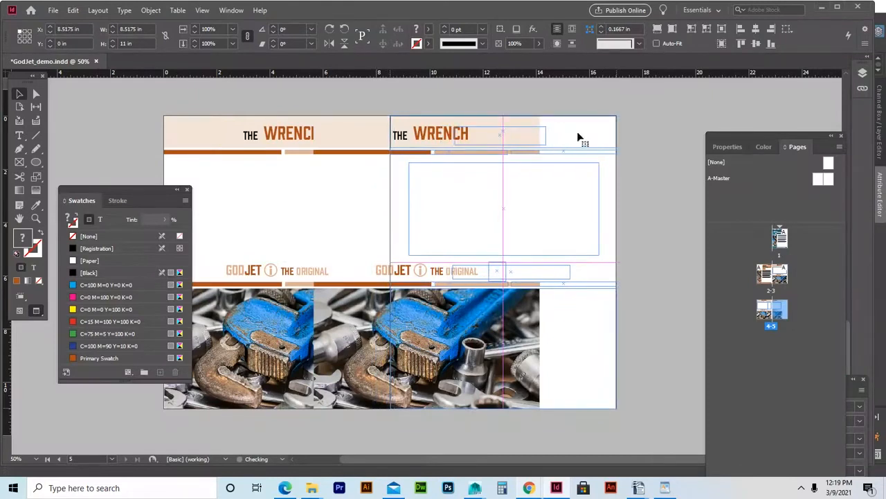
left_click(648, 141)
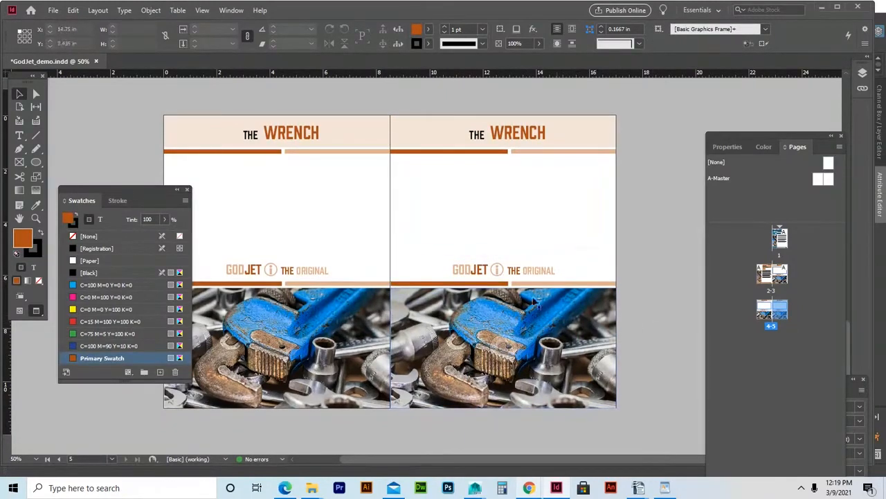
left_click(331, 138)
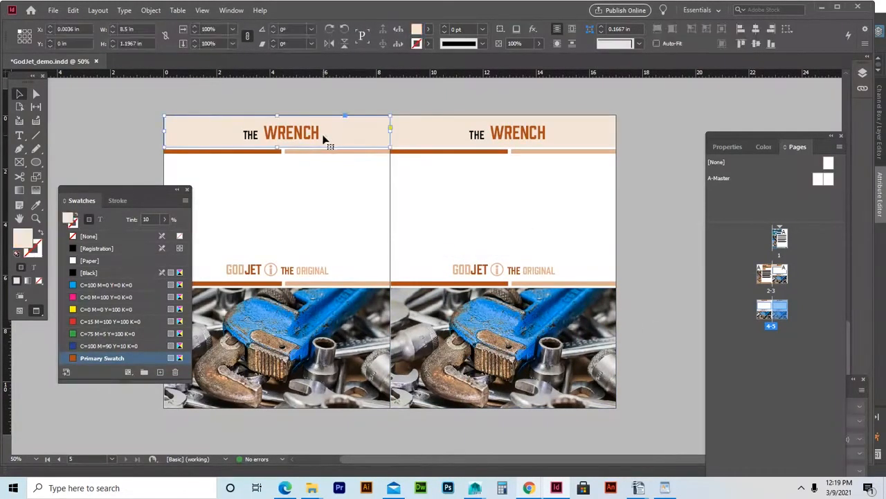
Widen the THE WRENCH heading frame on page 4 to the left and right.
left_click(318, 132)
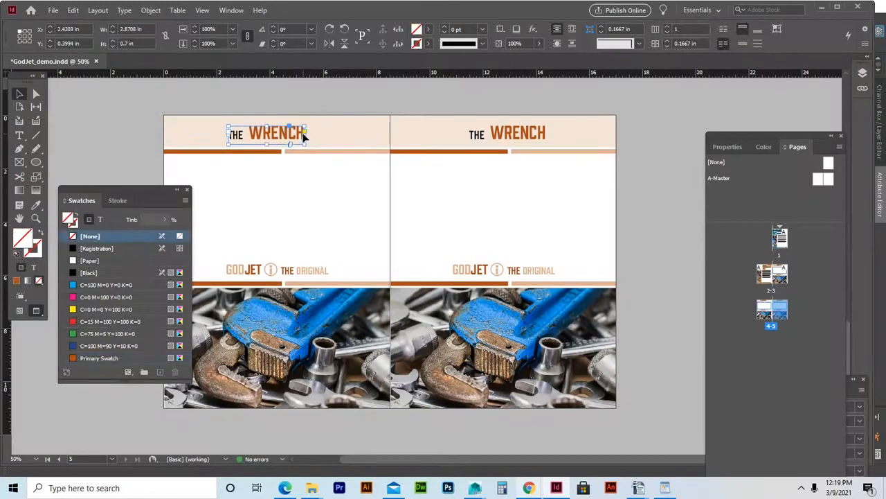
double_click(303, 136)
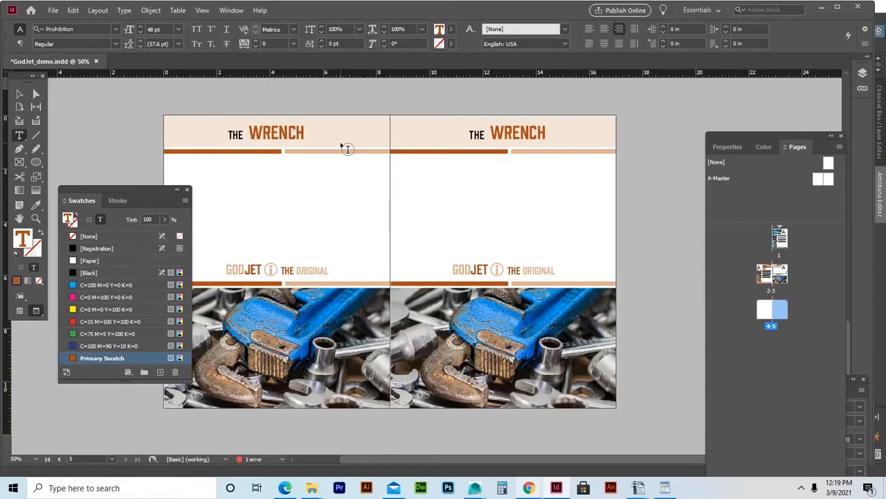
double_click(275, 133)
left_click(308, 144)
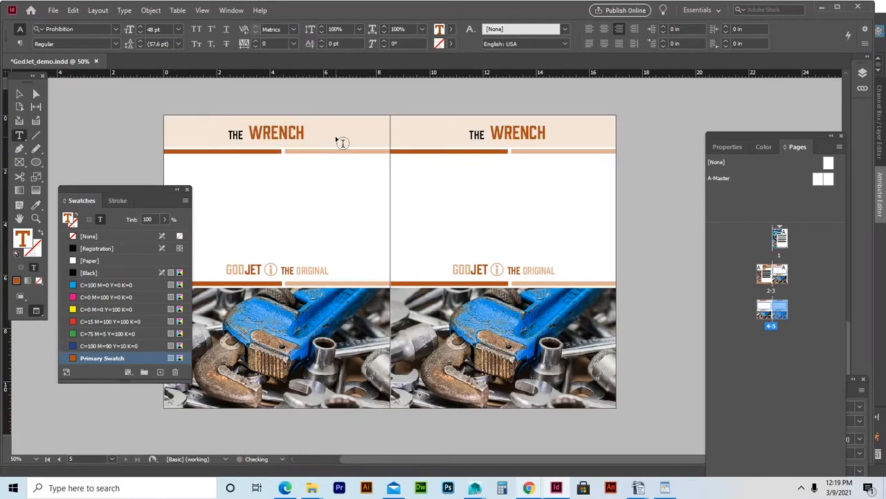
double_click(290, 131)
left_click(290, 132)
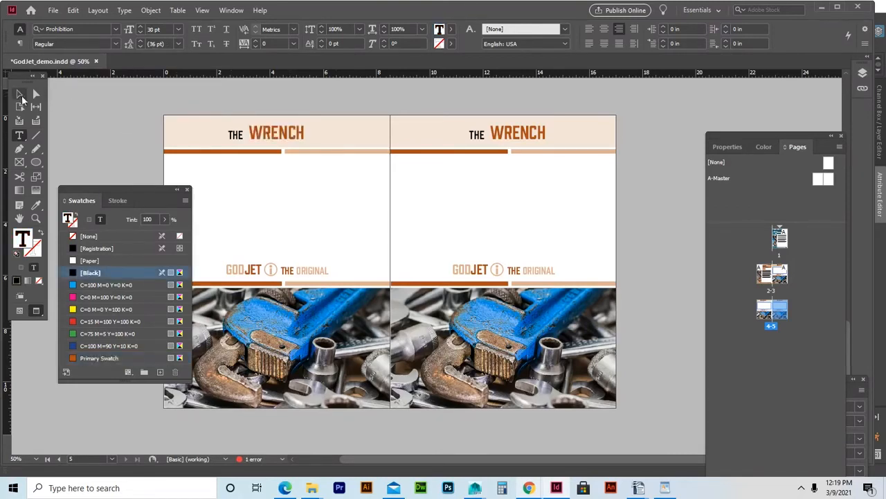
left_click(20, 94)
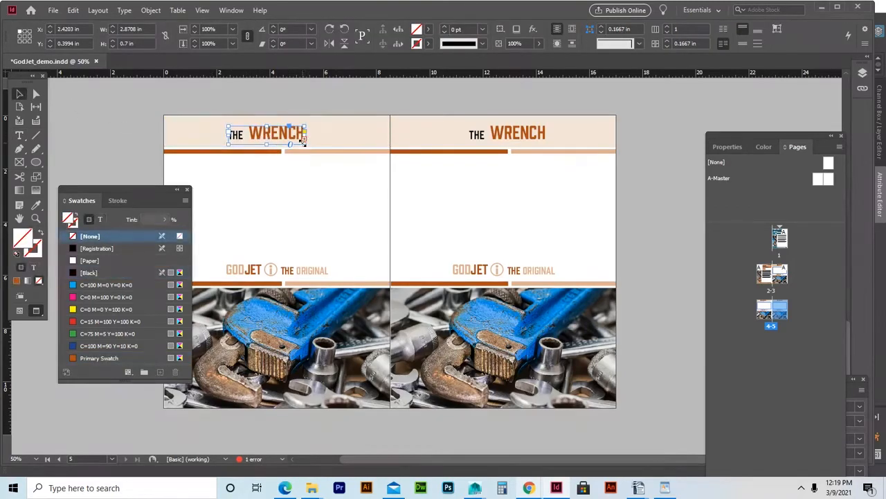
left_click_drag(303, 143, 324, 142)
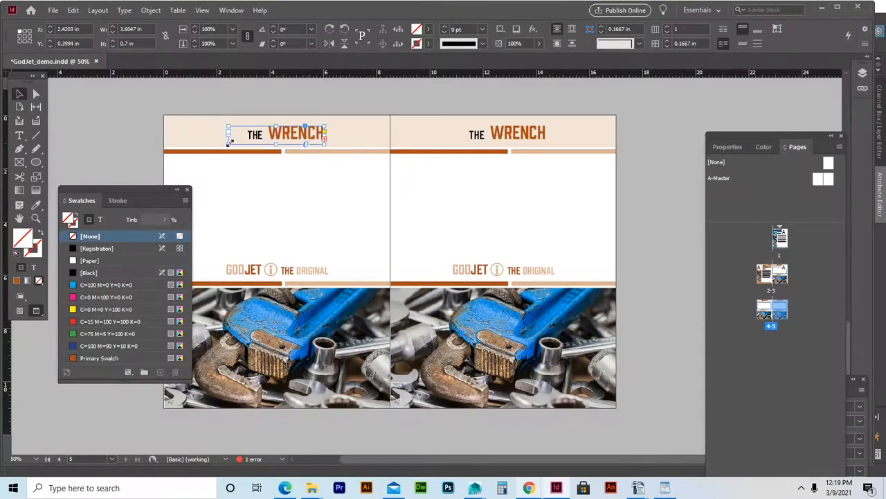
left_click_drag(230, 140, 205, 143)
Set PAGE in the heading THE WRENCH PAGE 2 to 24 pt.
double_click(321, 135)
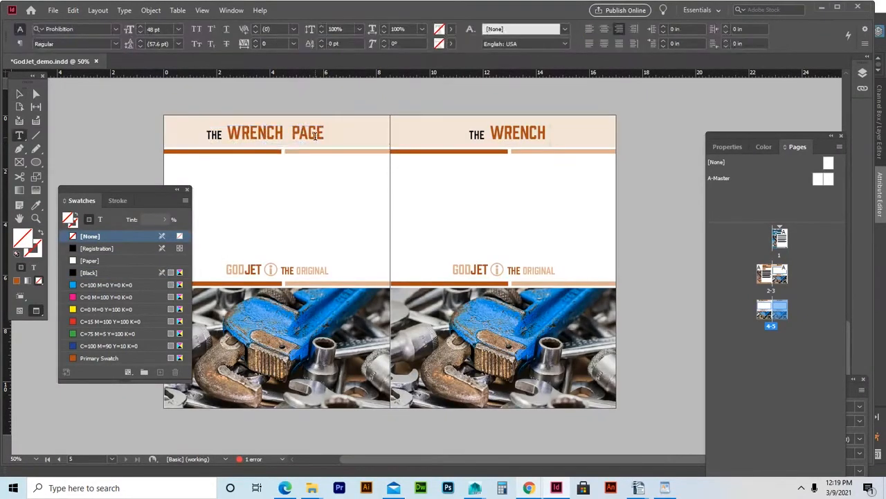
left_click(324, 133)
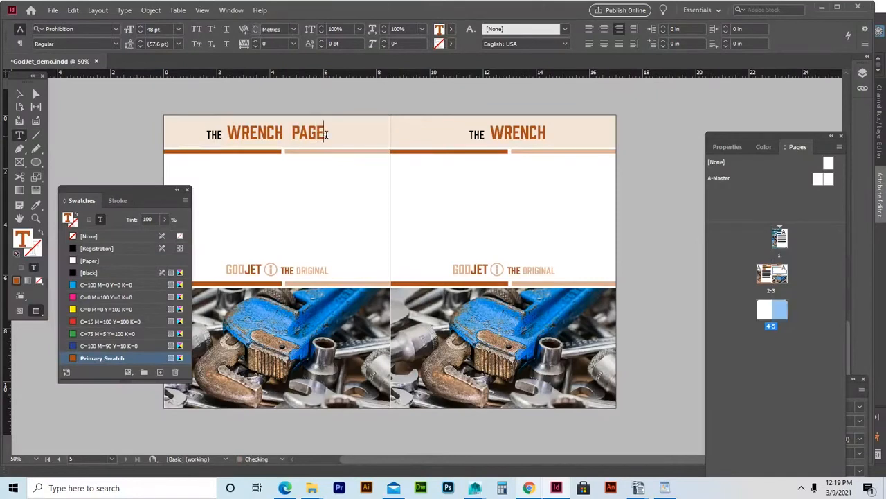
left_click(330, 140)
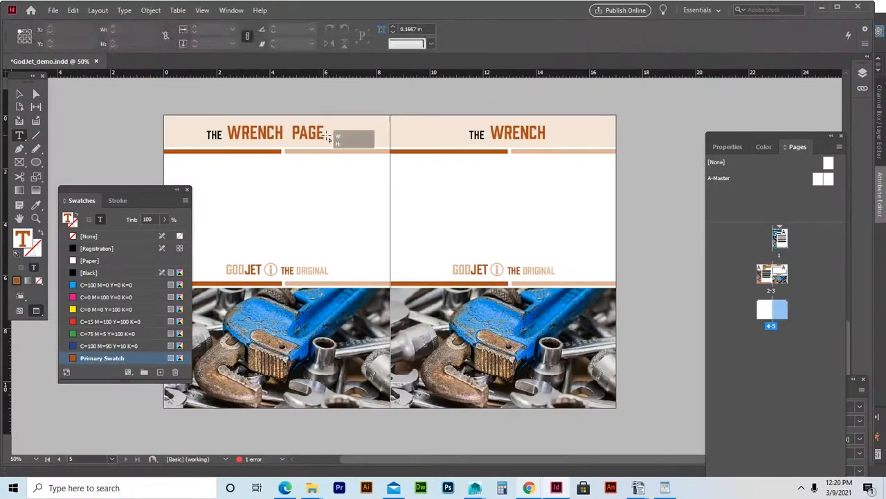
left_click(321, 135)
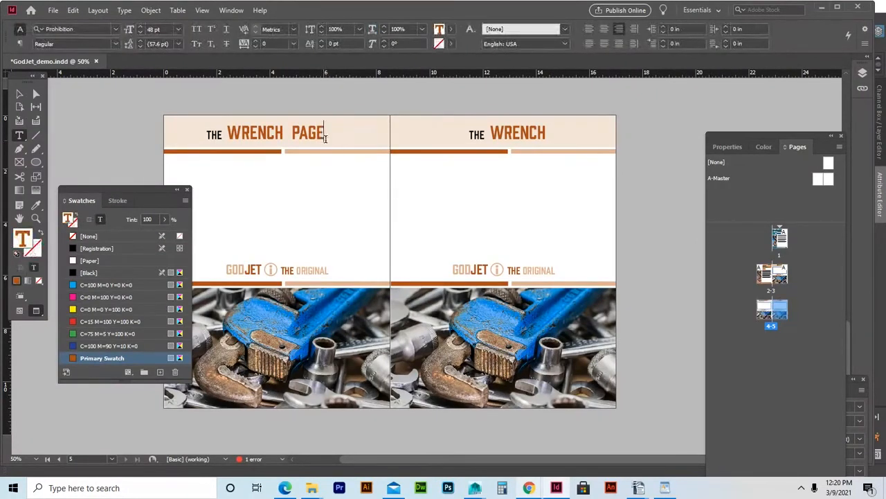
left_click_drag(324, 135, 292, 135)
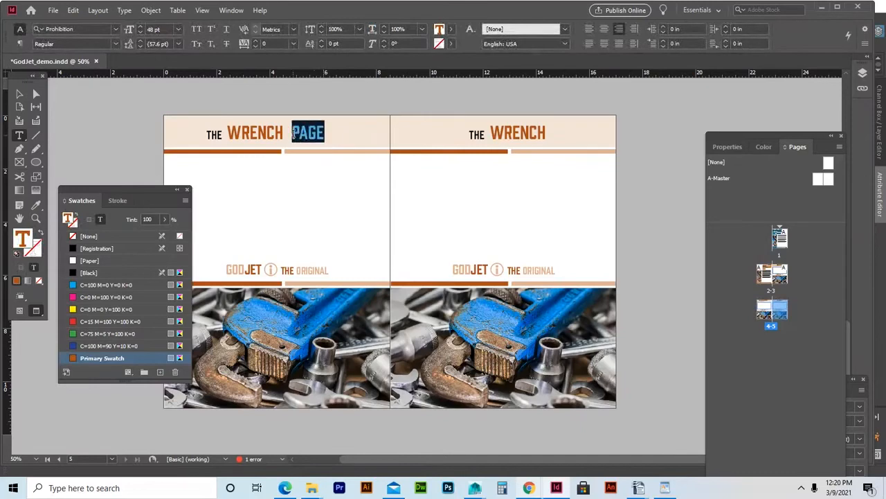
left_click(178, 29)
left_click(164, 148)
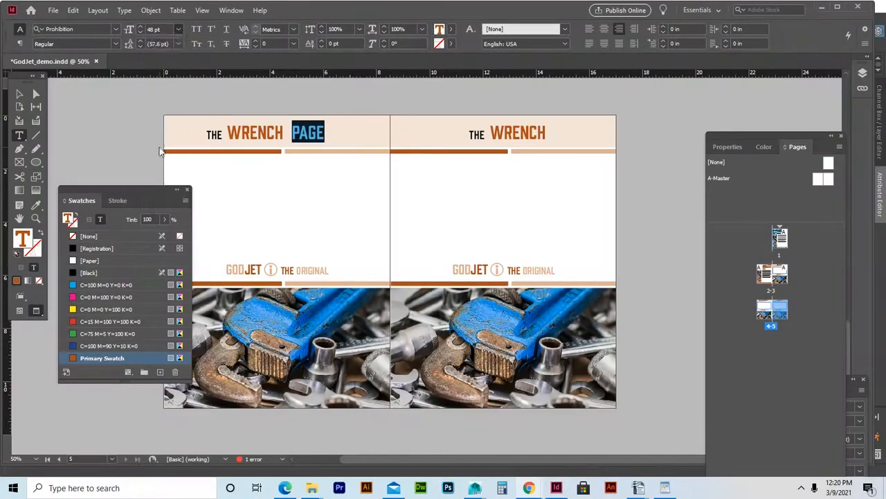
left_click(324, 136)
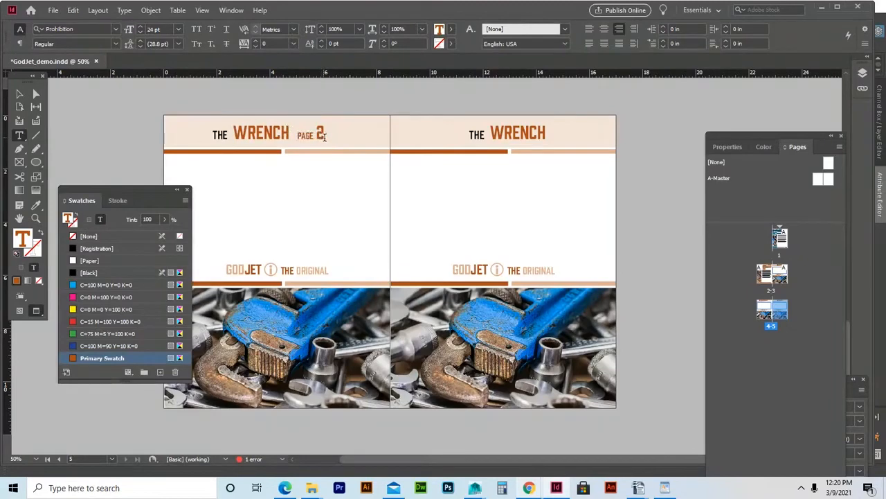
key("shift+Left")
key("shift+Left")
key("shift+Left")
key("shift+Left")
key("shift+Left")
key("shift+Left")
Copy 'PAGE 2' from the left heading and widen the right heading frame leftward.
right_click(311, 134)
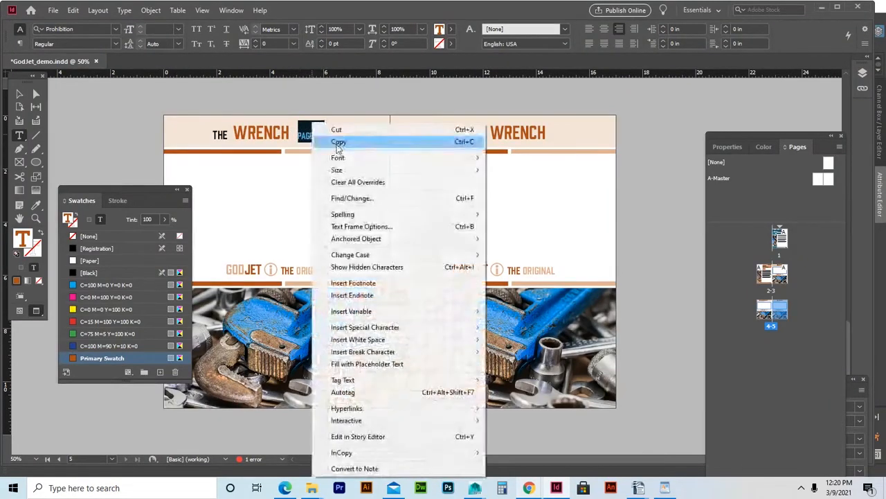
left_click(336, 143)
double_click(539, 133)
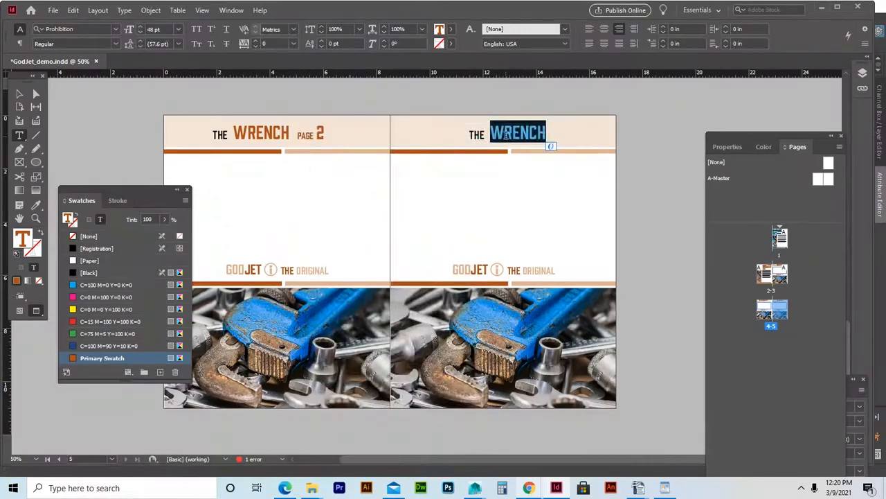
left_click(19, 94)
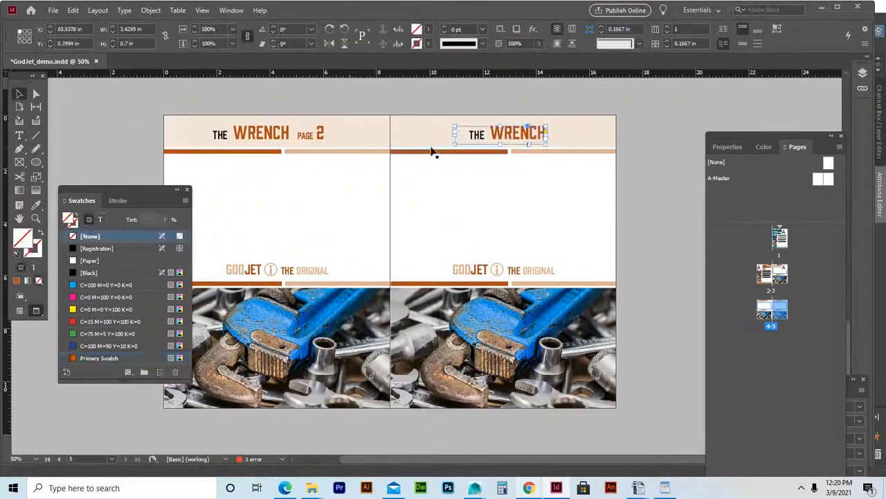
left_click_drag(455, 143, 431, 144)
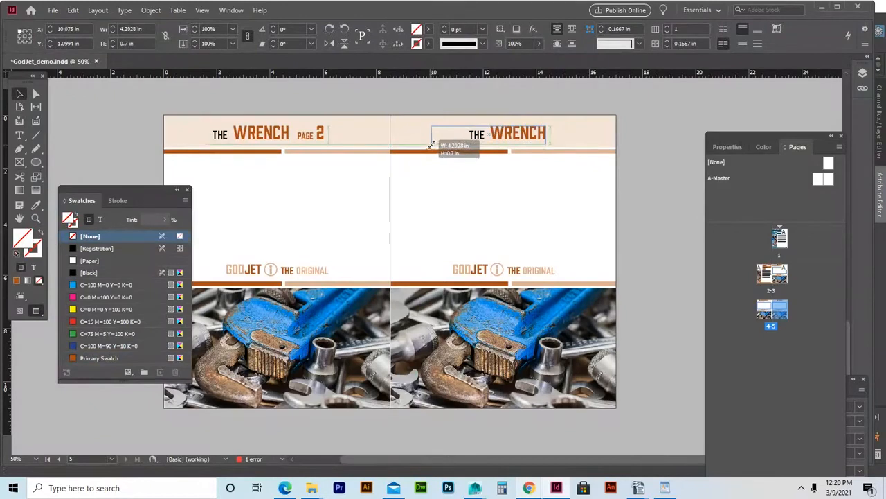
Paste 'PAGE 2' after WRENCH in the right heading and change the 2 to 3.
double_click(538, 135)
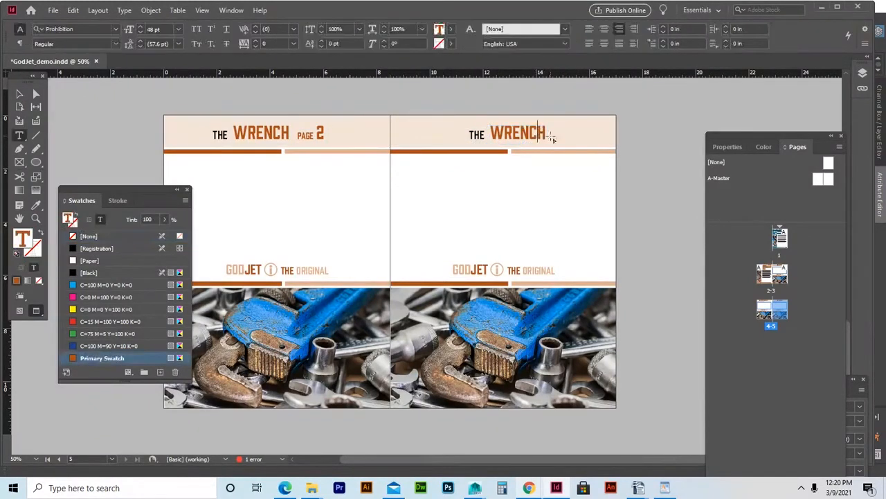
left_click(553, 137)
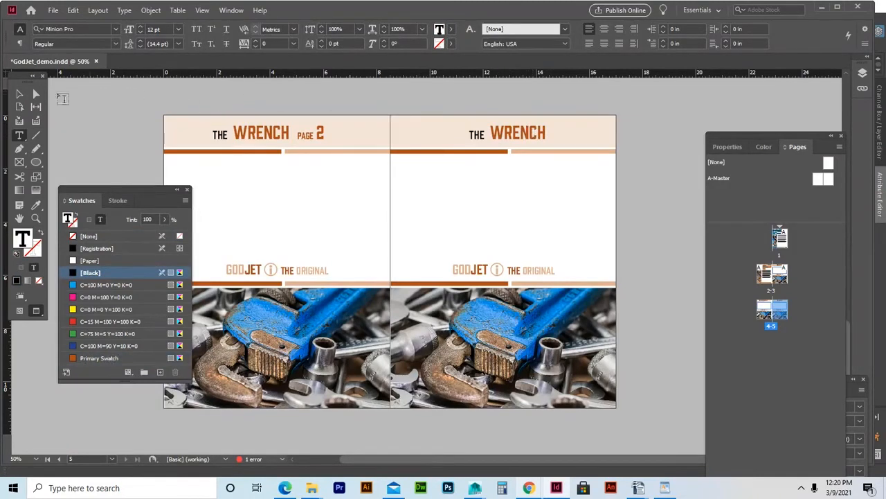
left_click(20, 94)
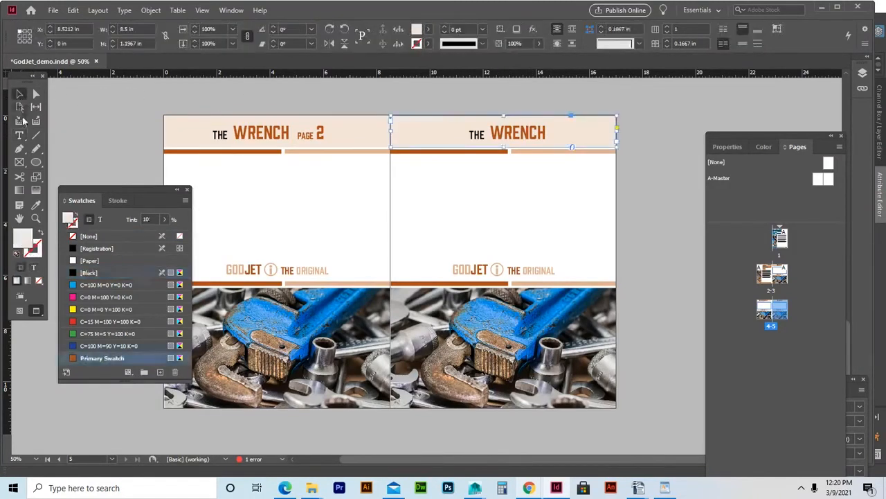
double_click(523, 133)
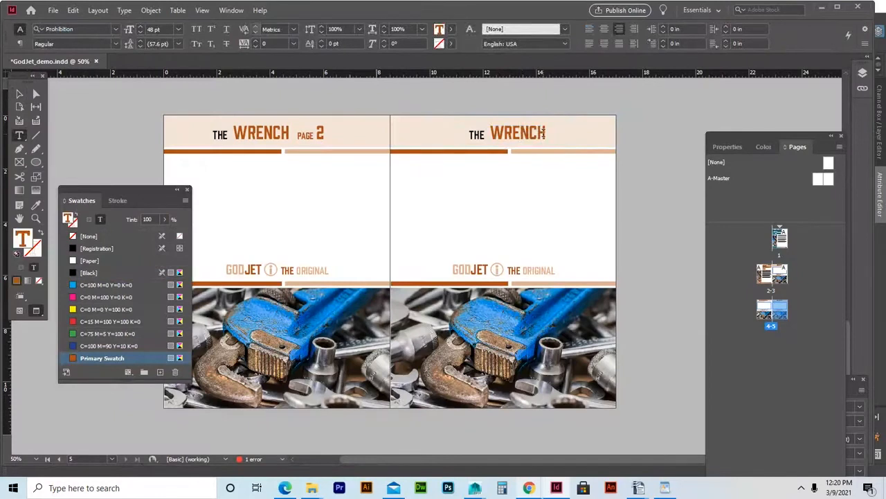
key("ctrl+v")
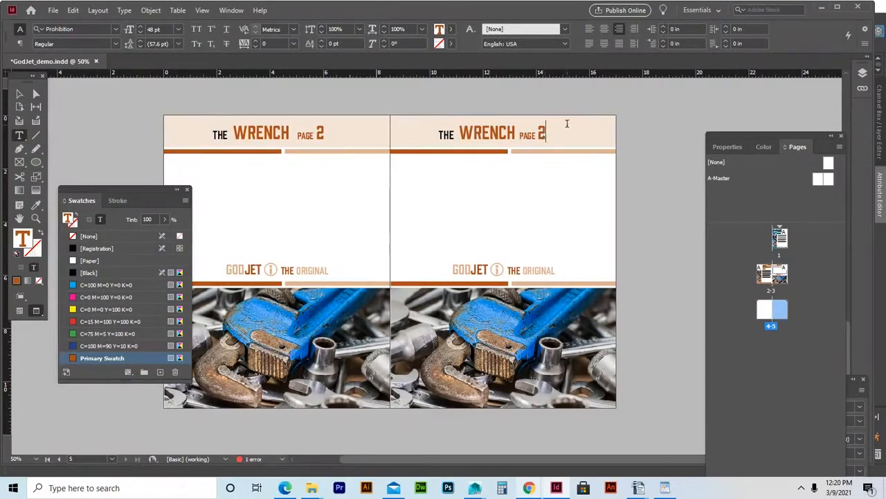
double_click(542, 132)
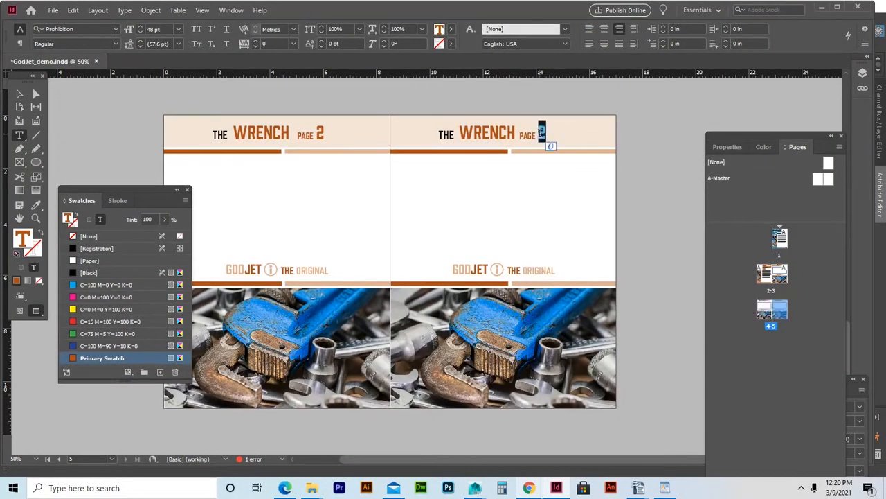
type("3")
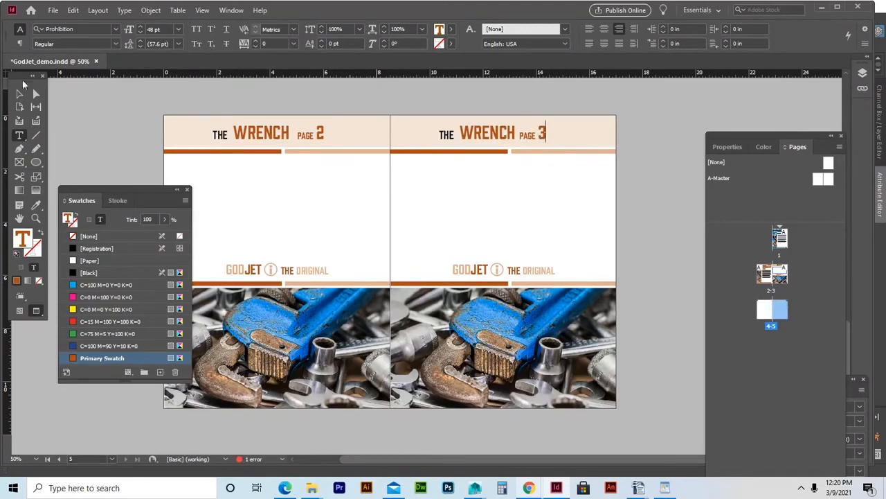
left_click(20, 93)
left_click(64, 124)
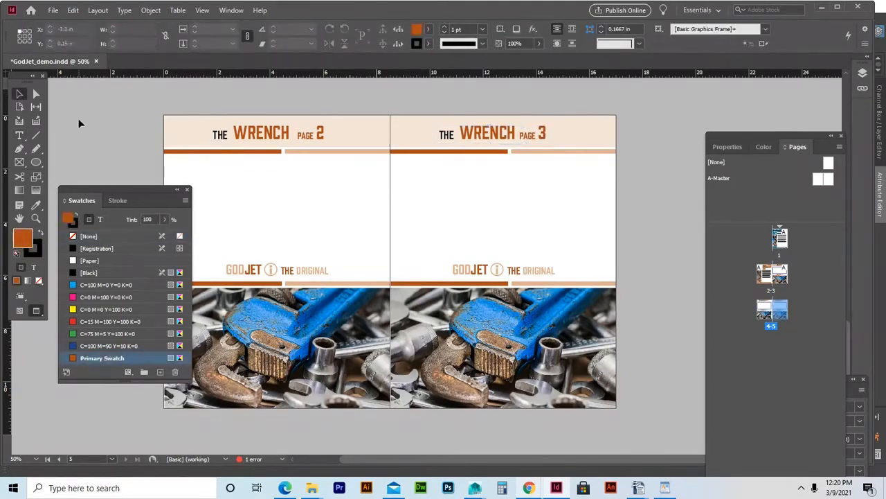
Dock the Swatches panel at the left edge and check pages 2–3 of the previous spread.
scroll(328, 148, "up", 5)
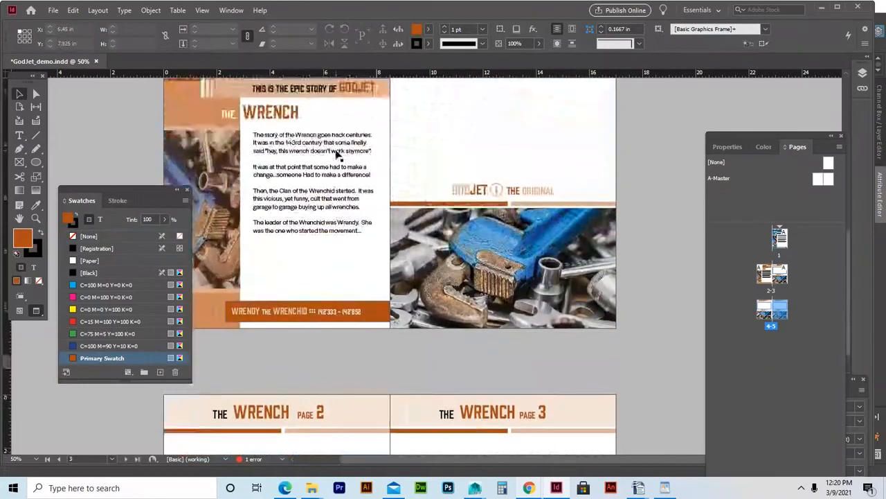
scroll(337, 153, "up", 2)
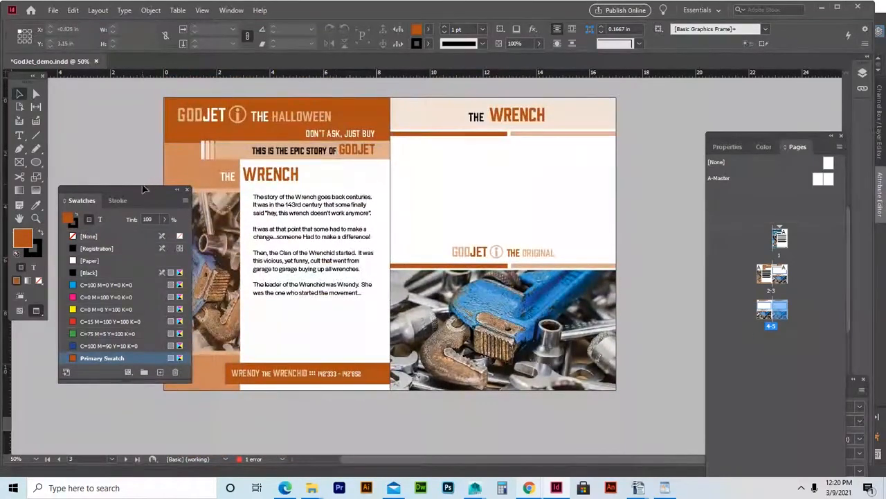
left_click_drag(143, 188, 72, 226)
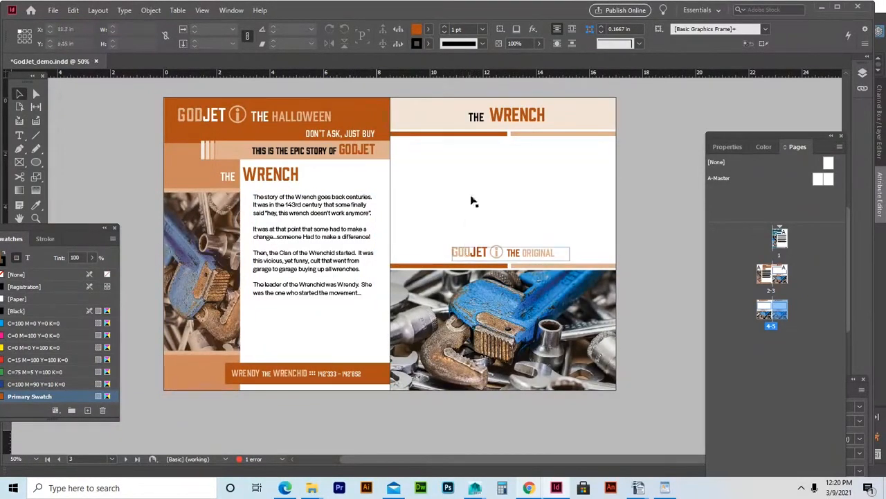
scroll(390, 274, "down", 3)
scroll(390, 275, "down", 2)
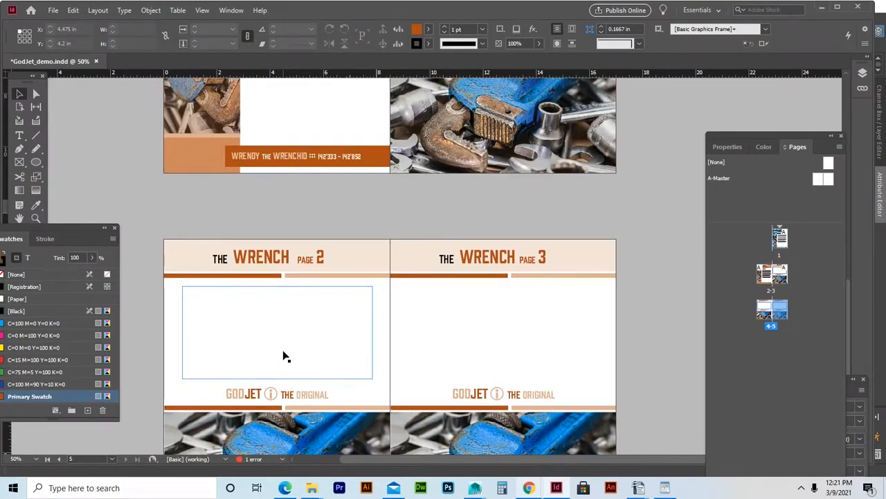
scroll(277, 355, "down", 3)
scroll(305, 358, "up", 6)
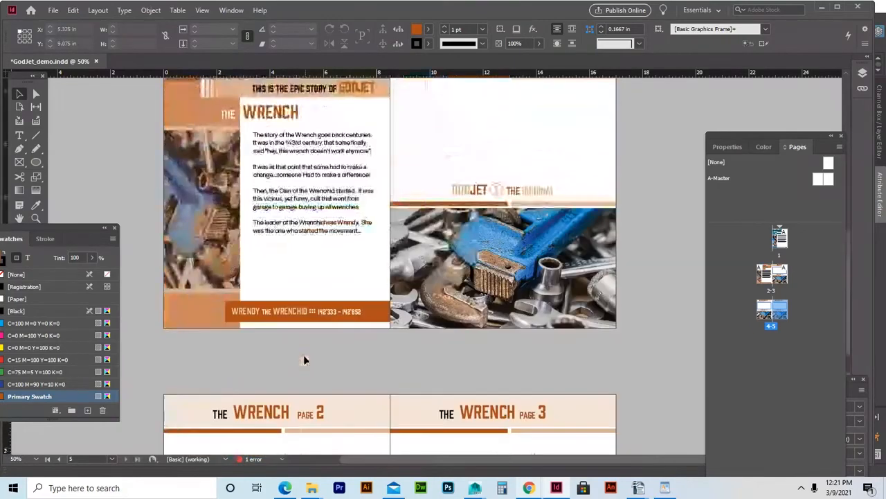
Load the wrench story's text and thread it onto the right page.
double_click(310, 231)
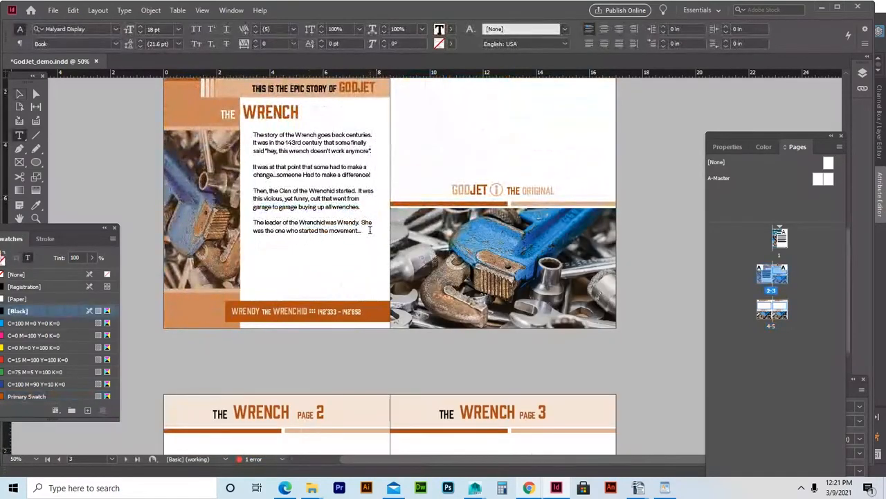
left_click(369, 230)
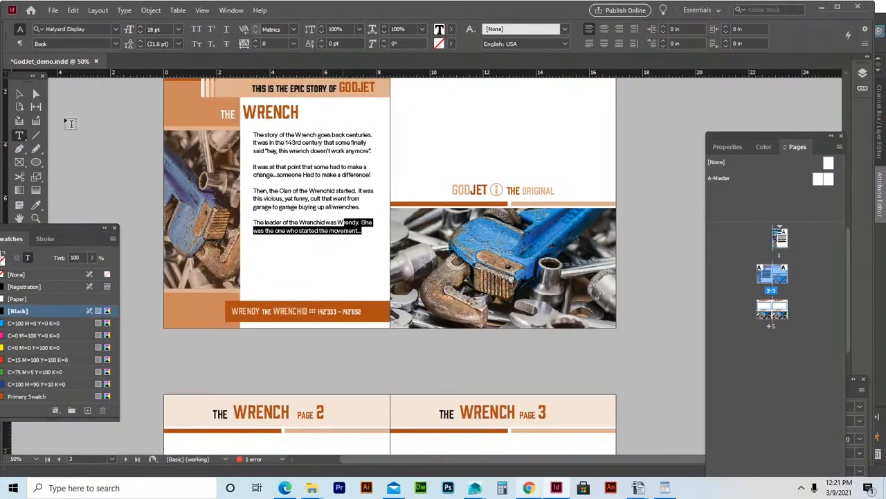
left_click(20, 94)
scroll(309, 182, "up", 1)
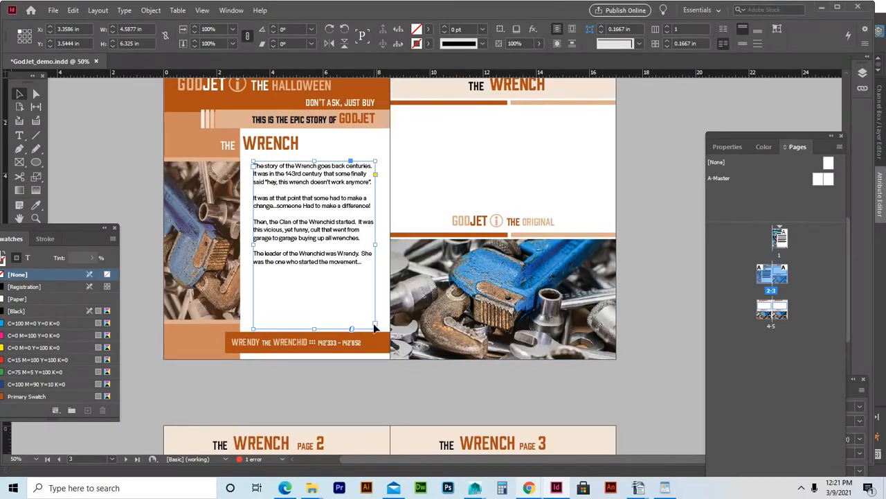
left_click_drag(374, 326, 435, 143)
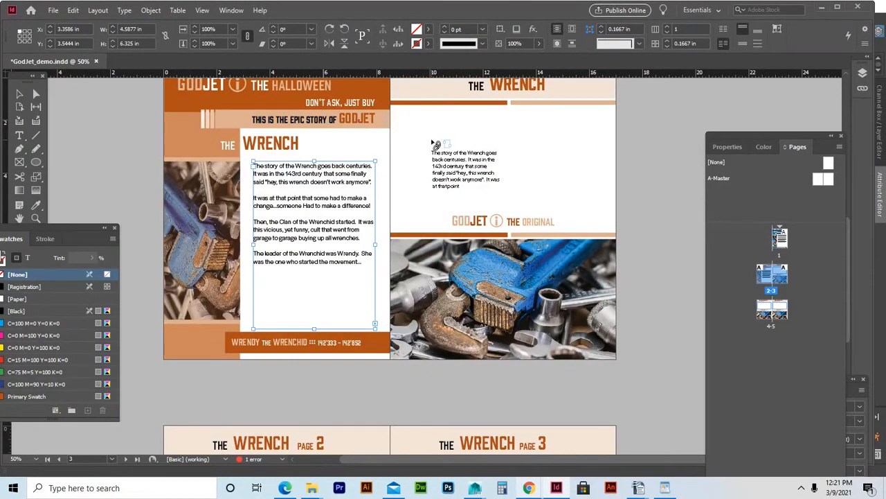
mouse_move(435, 143)
left_mouse_down()
mouse_move(394, 163)
mouse_move(395, 149)
mouse_move(433, 149)
mouse_move(427, 144)
left_mouse_up()
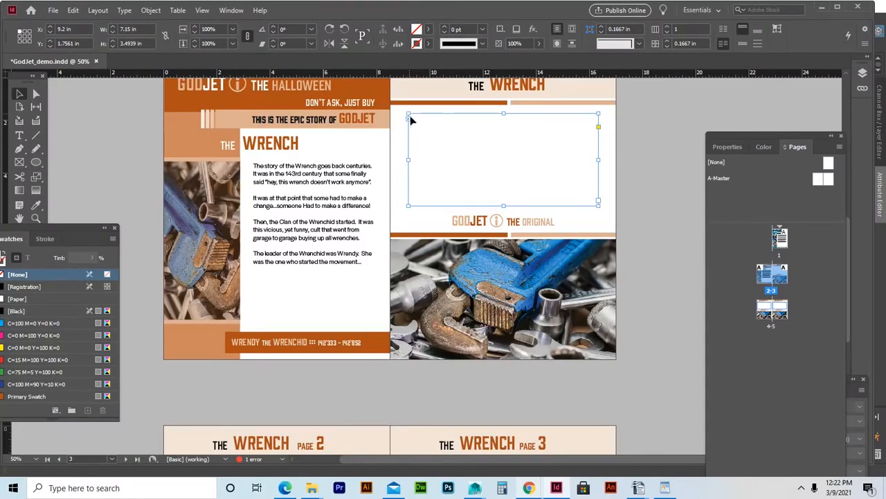
Select the empty right-page frame and pick up its story to continue threading.
scroll(432, 184, "down", 5)
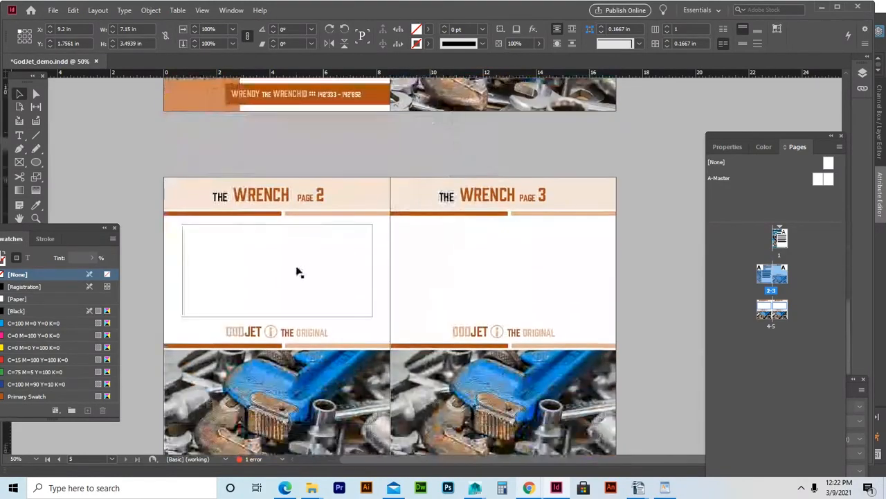
scroll(298, 272, "down", 1)
left_click(294, 274)
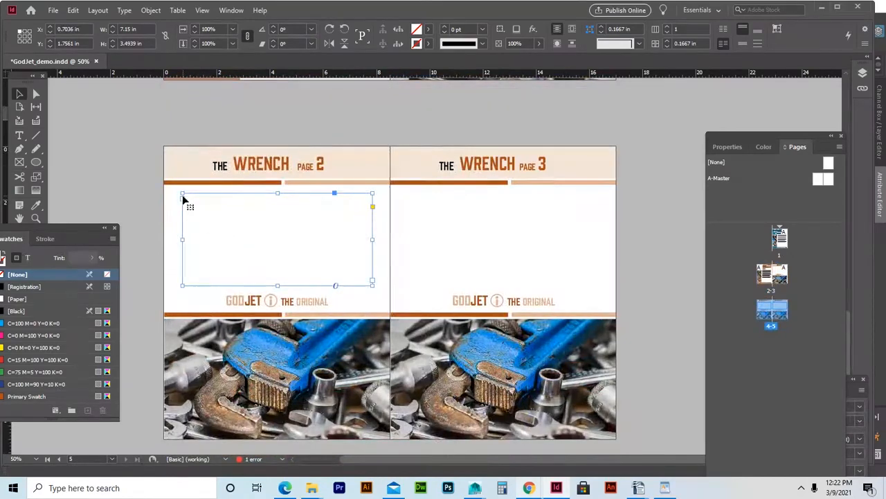
scroll(349, 227, "up", 8)
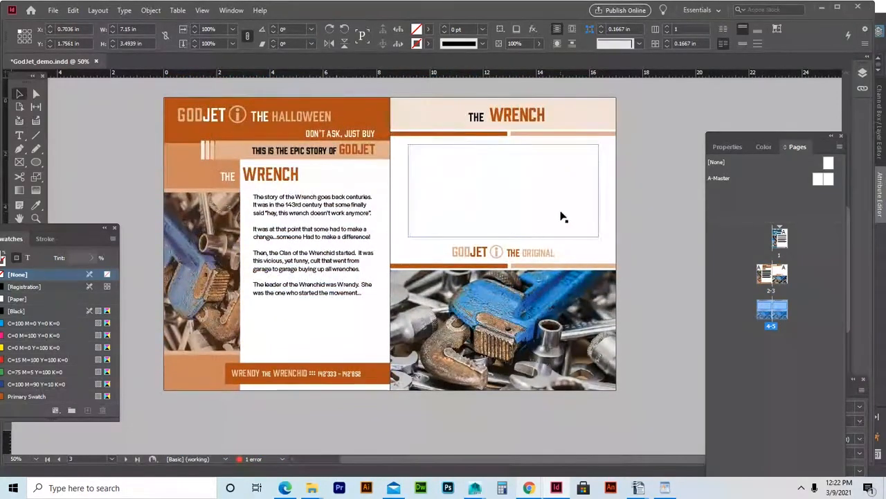
left_click(581, 215)
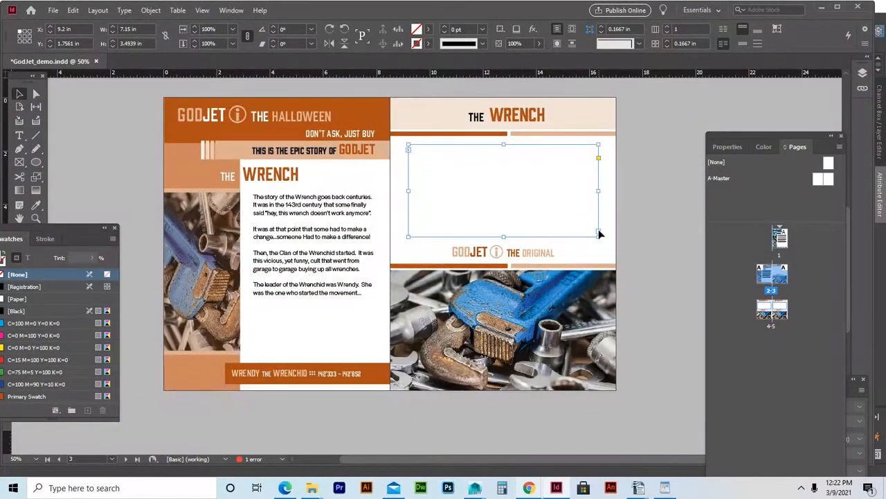
left_click(600, 234)
Thread the story through the empty frames on pages 2 and 3.
scroll(415, 257, "down", 5)
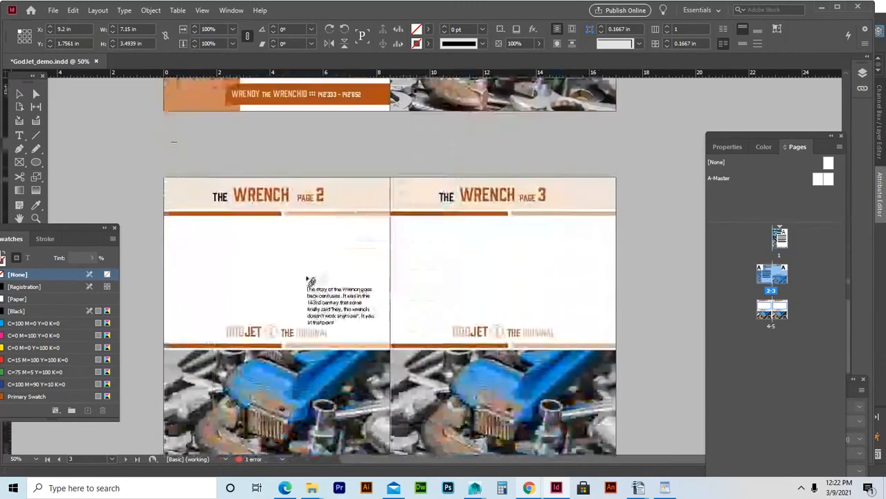
scroll(309, 280, "down", 2)
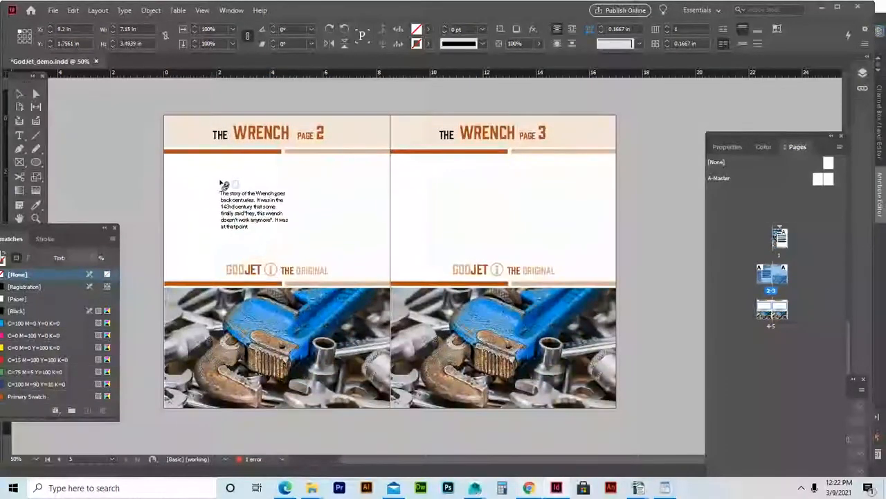
left_click(222, 179)
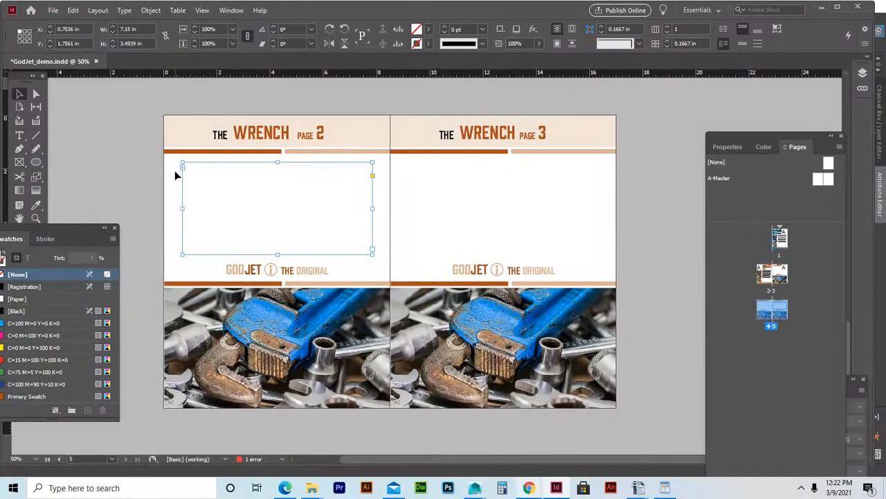
left_click(372, 251)
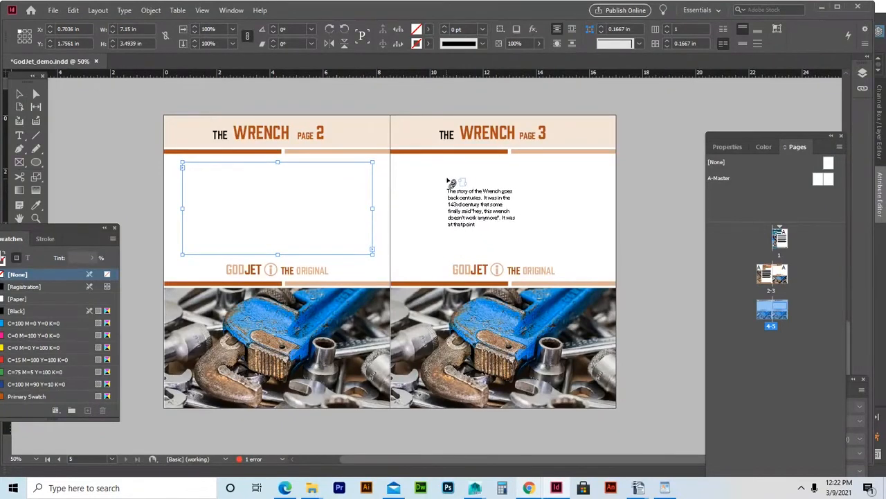
left_click(447, 181)
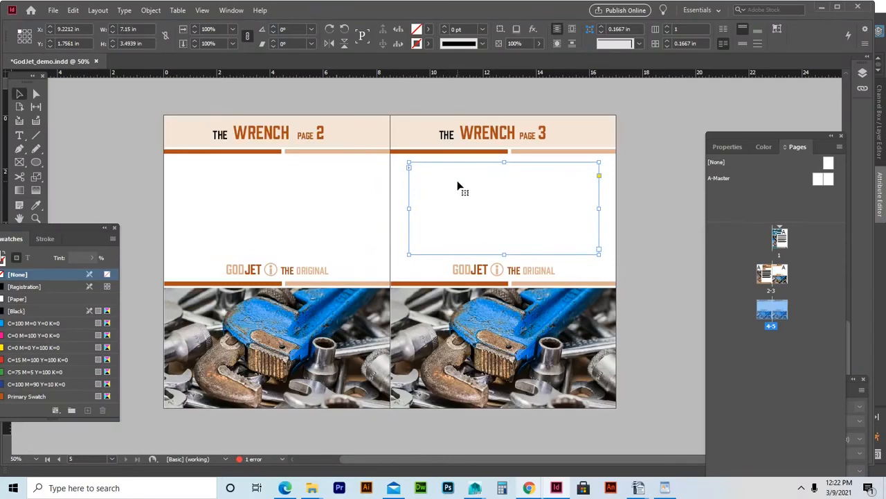
scroll(450, 193, "up", 5)
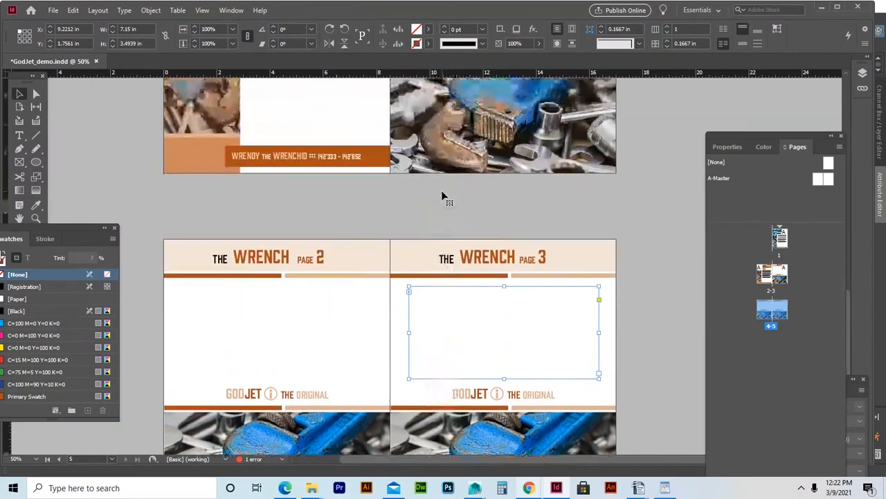
scroll(449, 201, "up", 4)
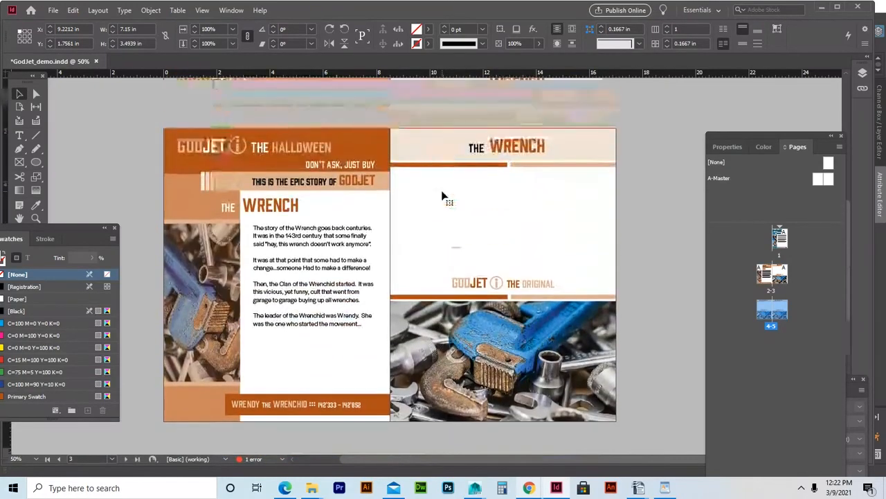
Duplicate the story's last two paragraphs at its end and shorten the left-page frame.
double_click(310, 313)
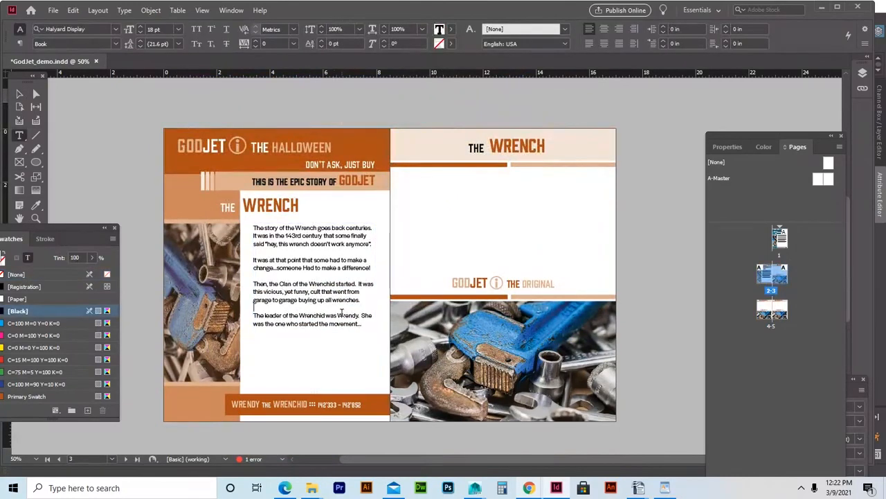
left_click_drag(366, 324, 253, 284)
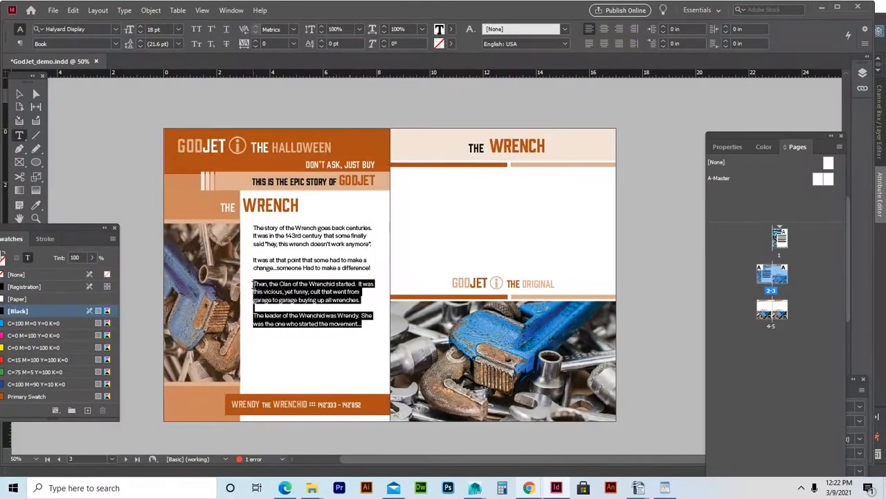
right_click(264, 291)
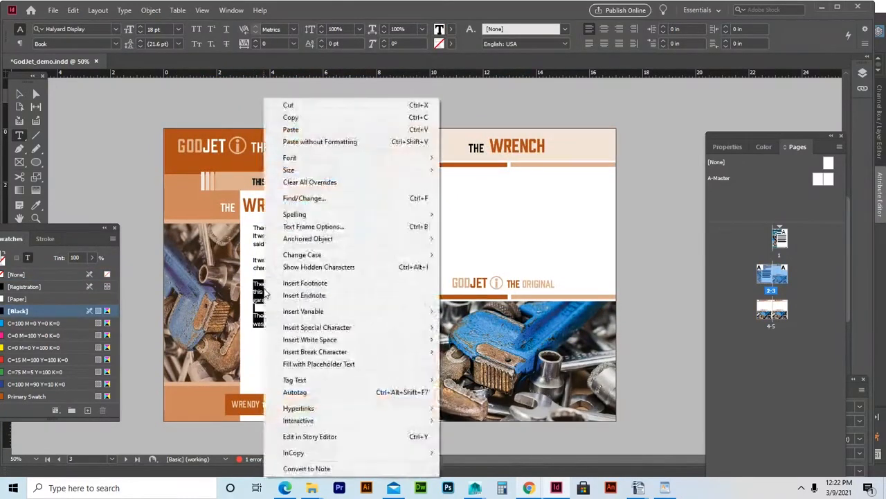
left_click(294, 117)
left_click(367, 323)
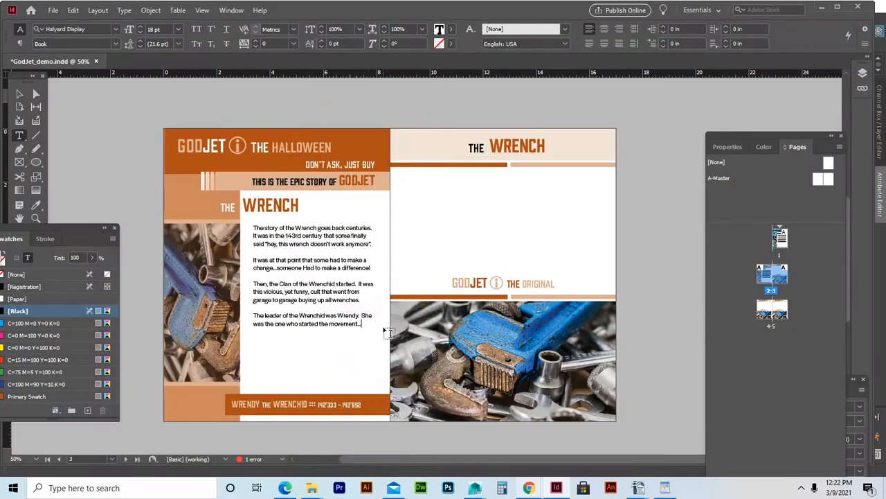
key("Return")
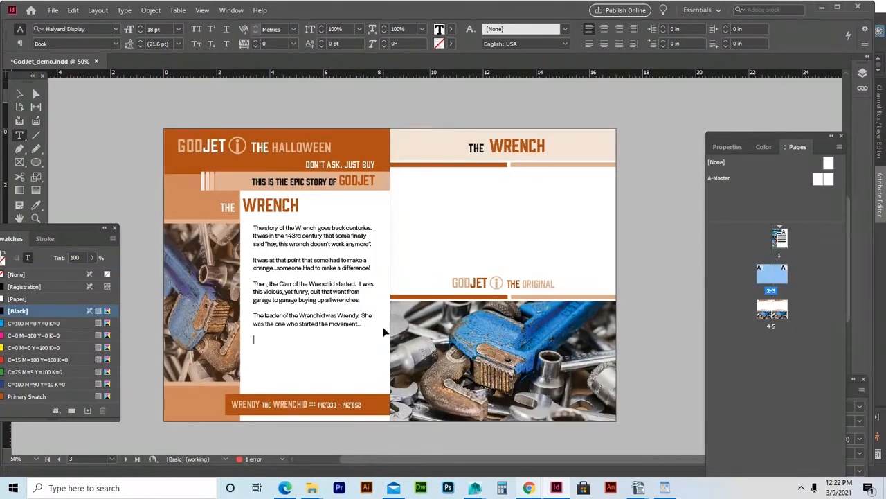
key("ctrl+v")
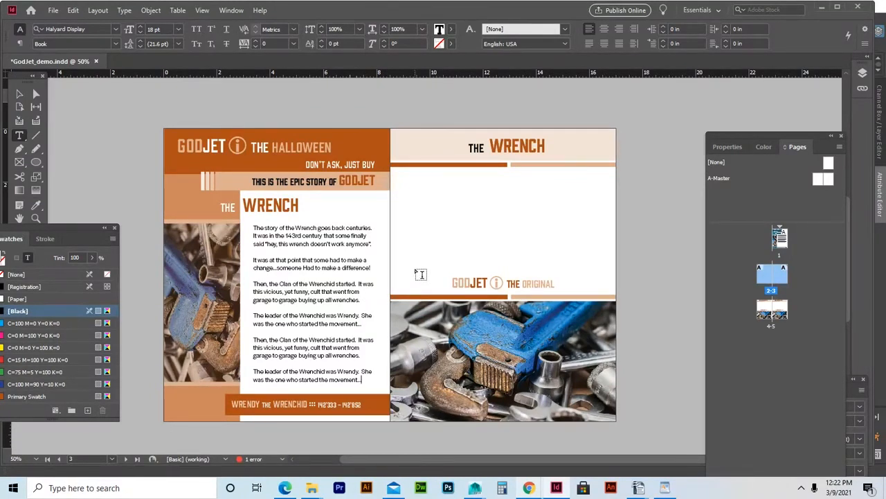
type("this")
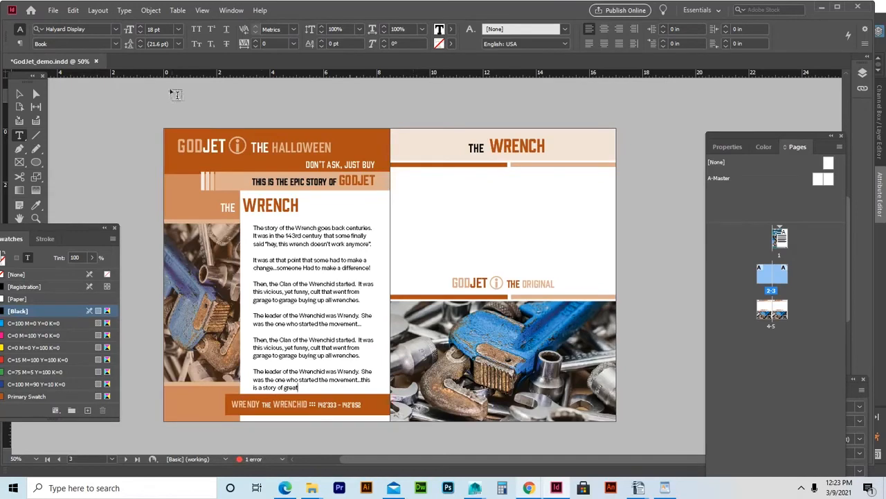
left_click(19, 93)
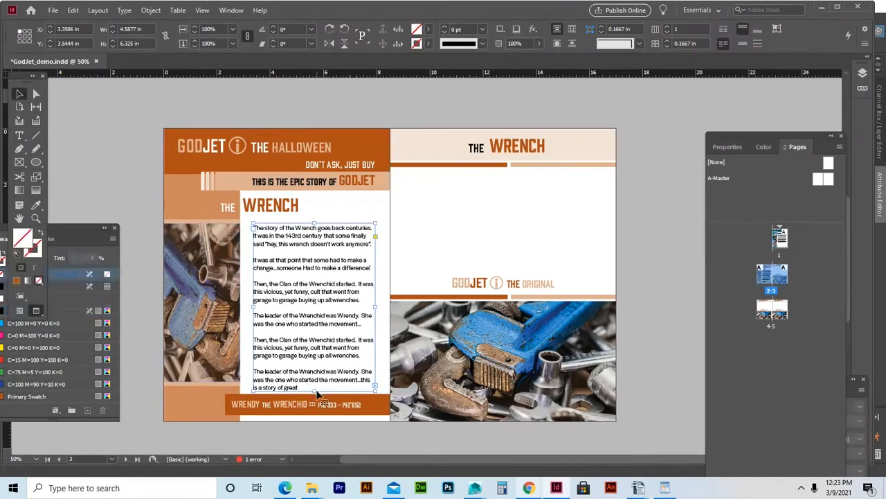
left_click_drag(316, 390, 316, 380)
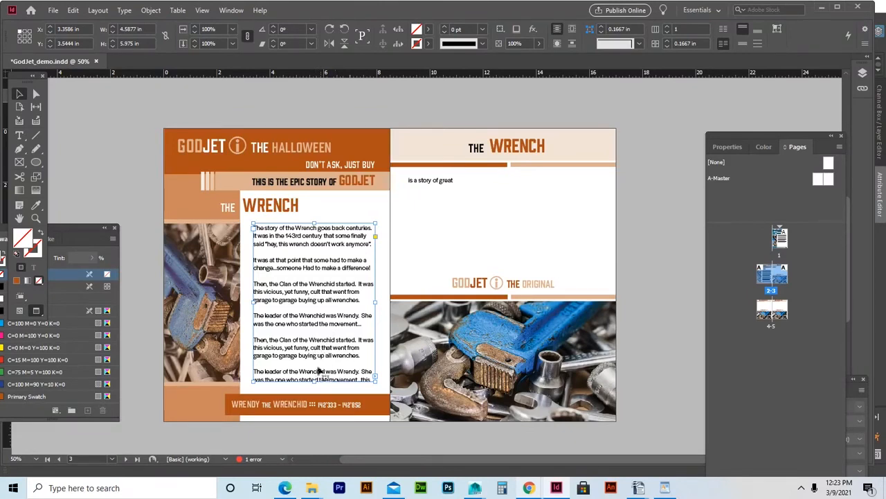
Paste three copies of the 'Then, the Clan' paragraphs after 'is a story of great'.
double_click(276, 353)
left_click_drag(253, 339, 384, 381)
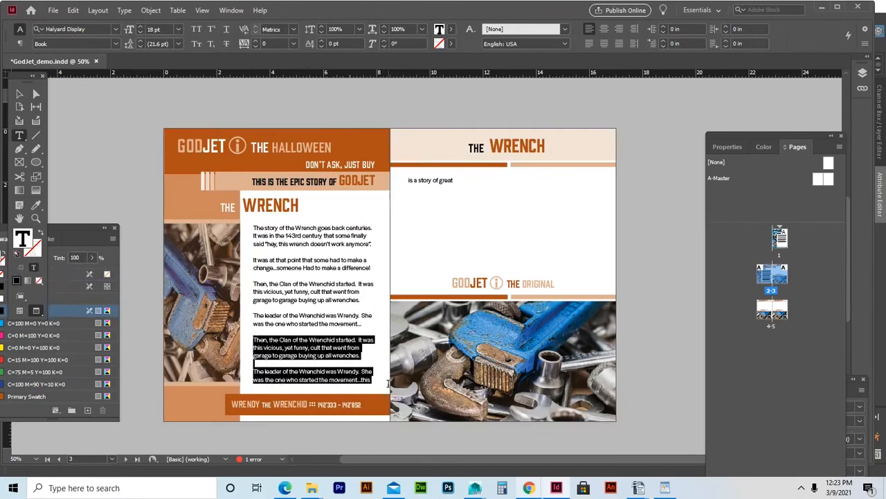
right_click(329, 348)
left_click(361, 117)
left_click(471, 180)
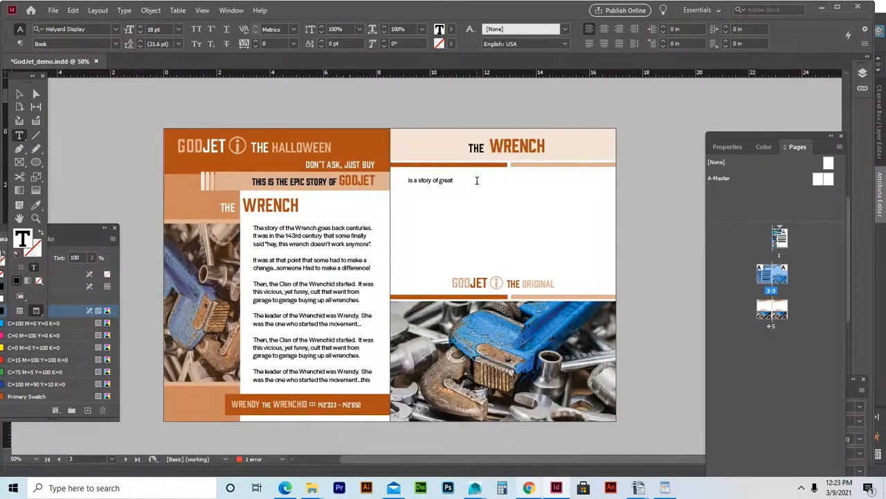
key("ctrl+v")
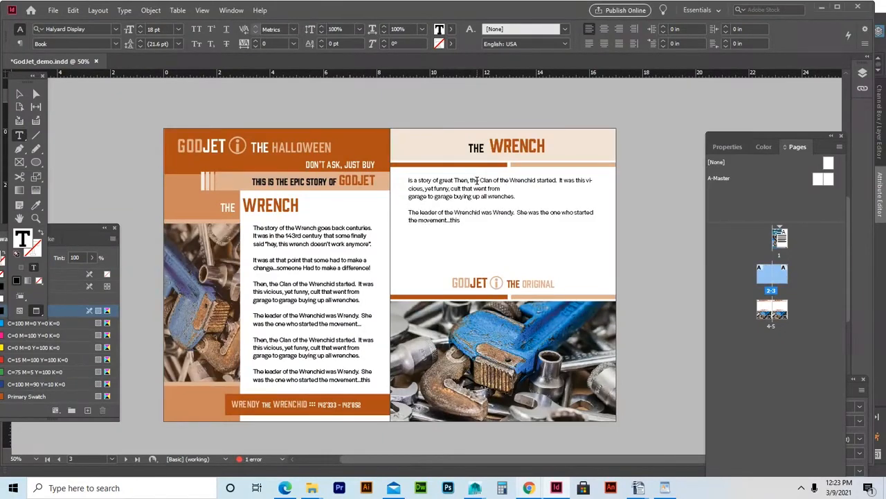
key("ctrl+v")
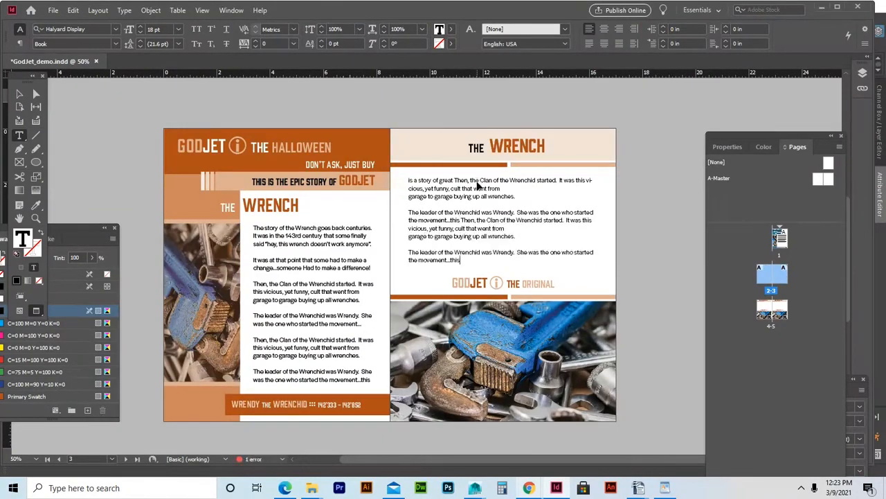
key("ctrl+v")
Paste the paragraphs again after 'movement...this' and add typed filler text.
scroll(360, 249, "down", 4)
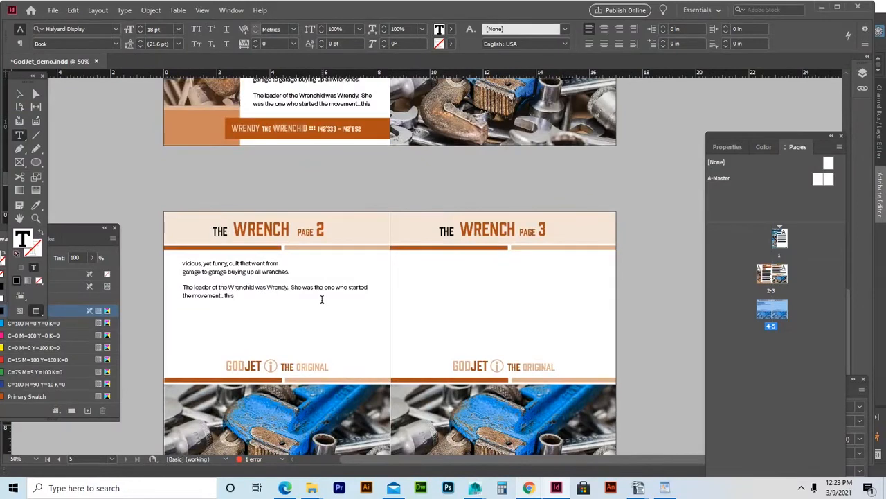
key("ctrl+v")
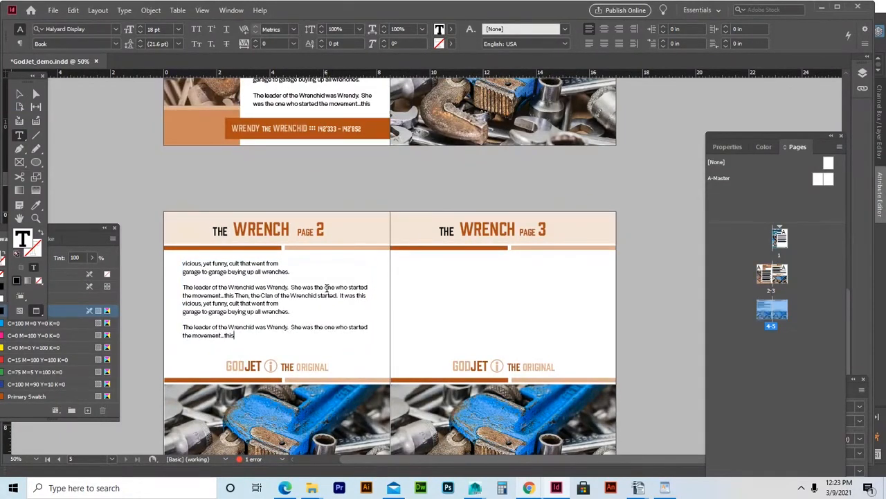
type("adkfjasdkdjfjaksjdflkajsdlkfjalks")
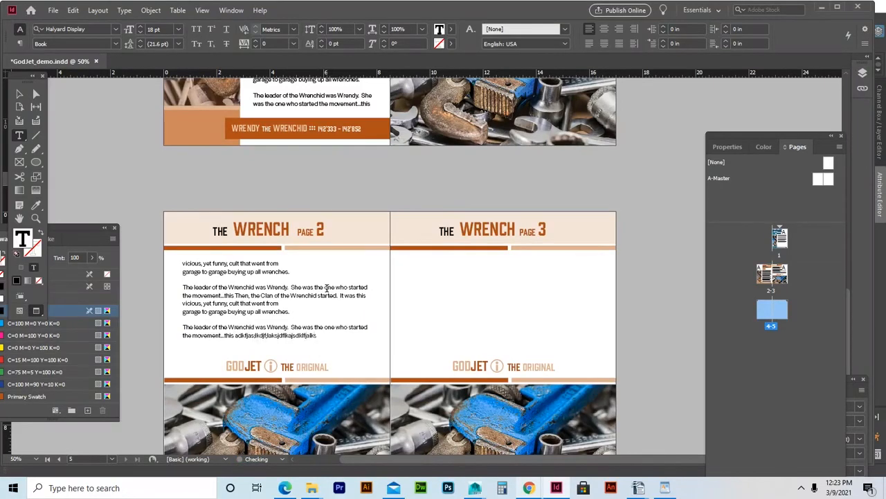
type("jd alksjdflkajsdklfjaslkd")
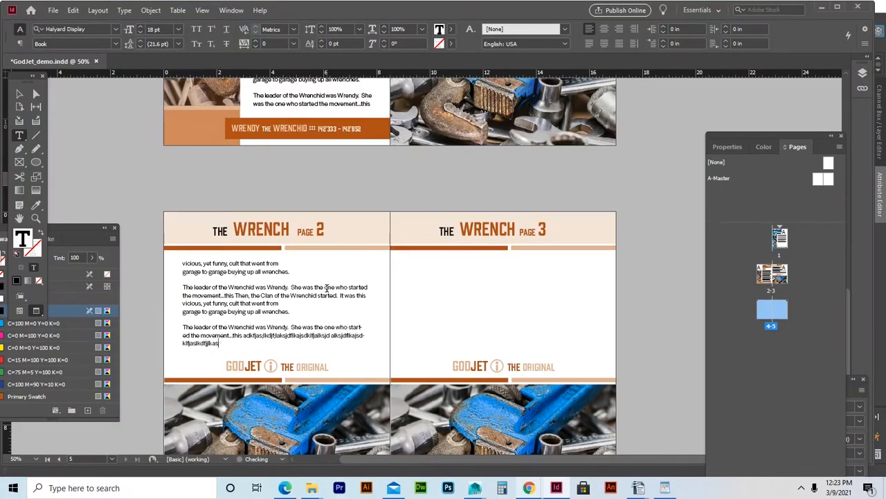
type("jasldkfjaskdf")
type("sjdflasdkfjasldkfjaskdfjasdklasdjf")
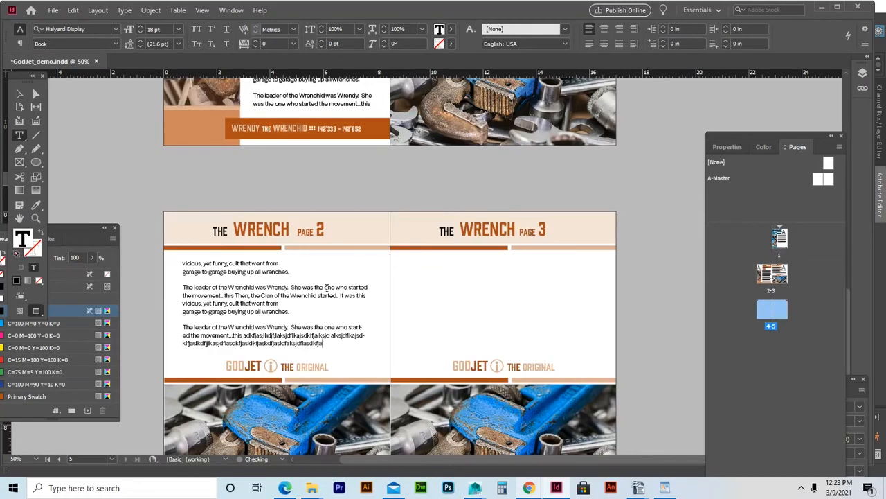
type("jalsdkfjasdlf")
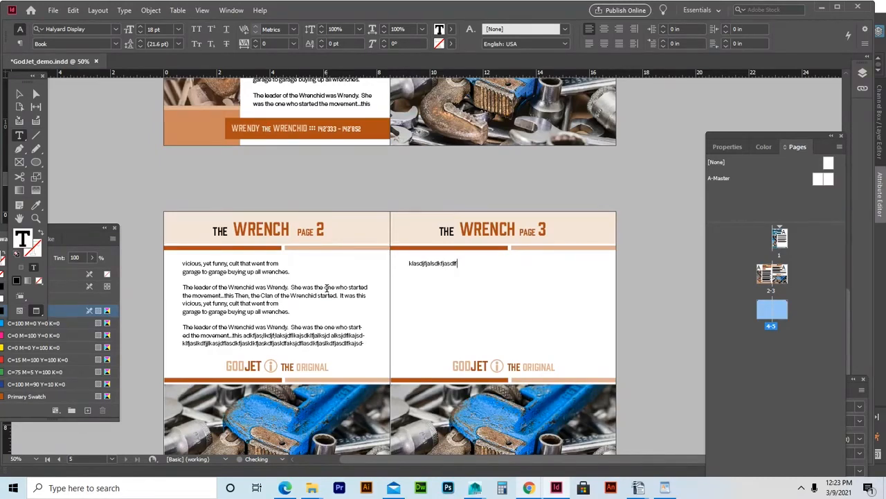
type("jasdfkalsdjfaklsdfjasdf")
Narrow page 2's body text frame from the left so text reflows onto page 3.
scroll(326, 288, "up", 10)
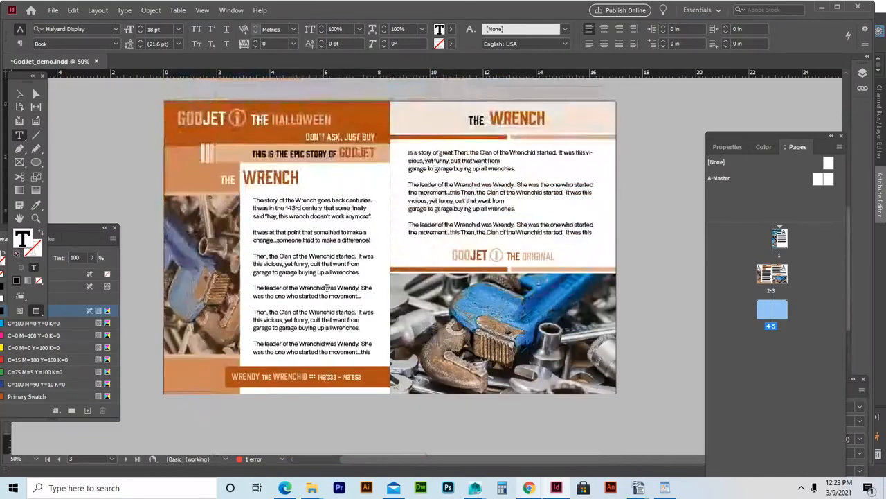
scroll(436, 247, "up", 5)
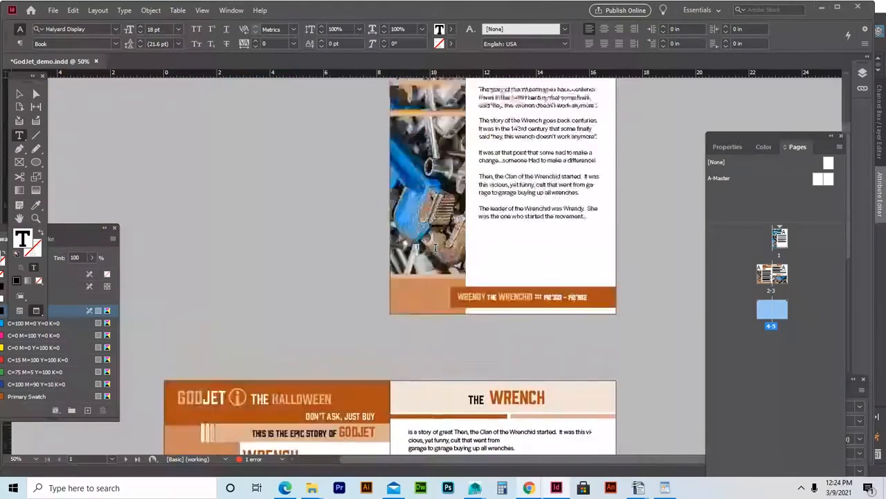
scroll(436, 247, "down", 10)
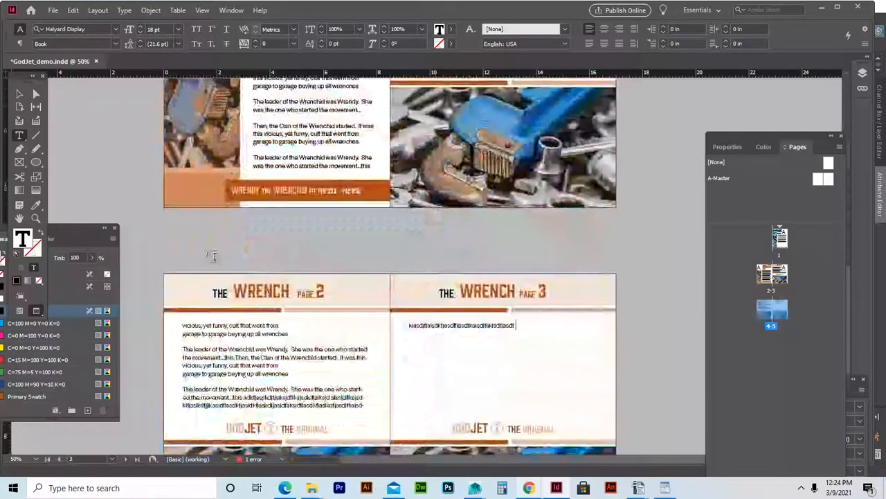
left_click(20, 94)
left_click(443, 332)
scroll(475, 312, "down", 3)
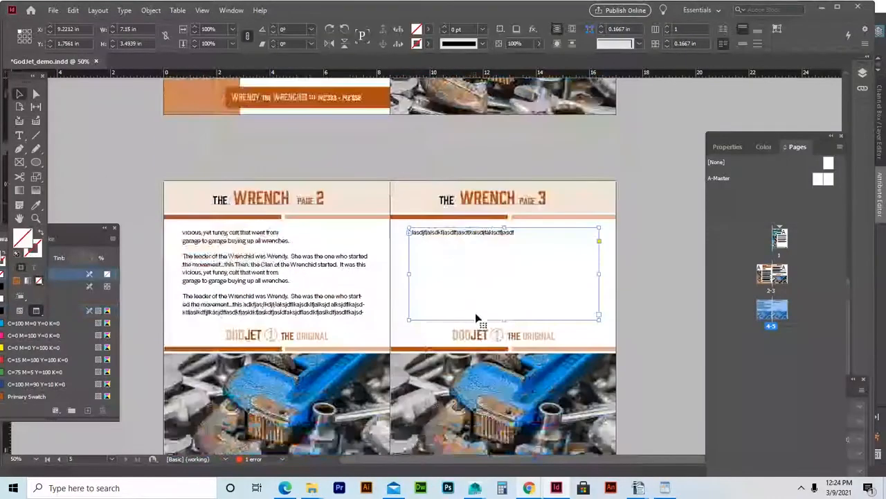
left_click(289, 286)
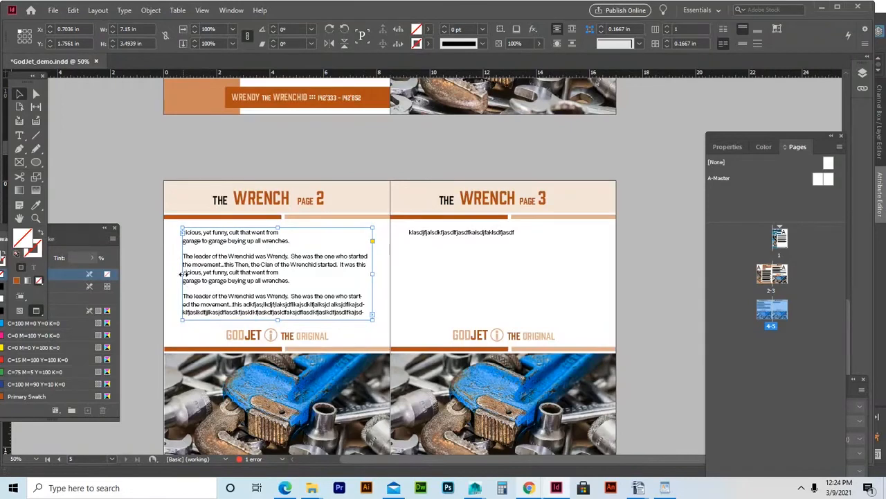
left_click_drag(181, 274, 287, 275)
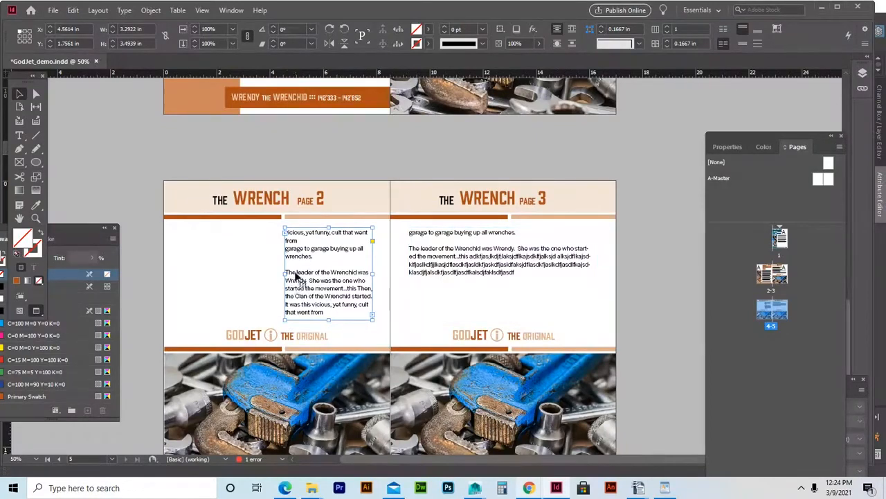
Draw a rectangle frame in the empty area left of page 2's text.
left_click(233, 264)
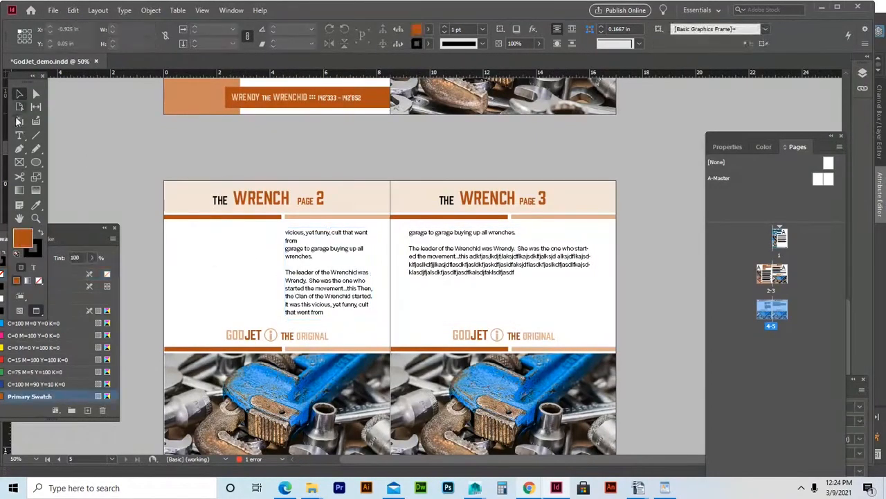
left_click(19, 163)
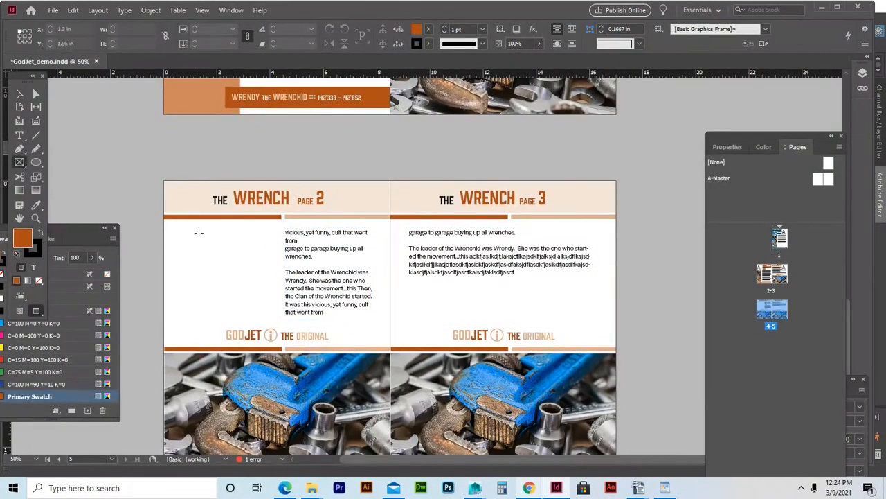
left_click_drag(177, 232, 279, 319)
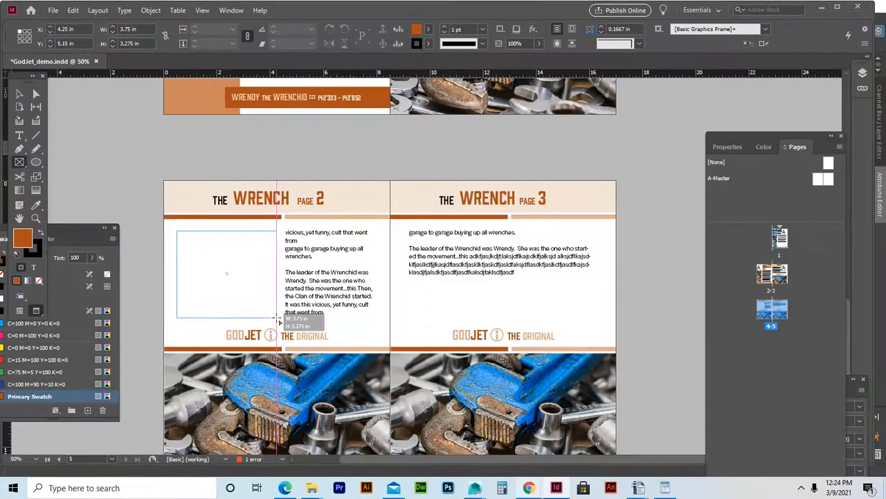
left_click_drag(279, 320, 278, 318)
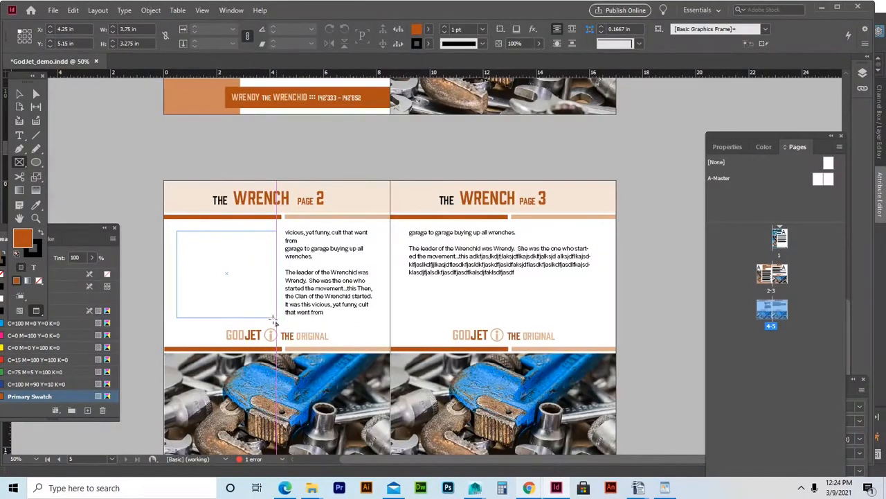
key("v")
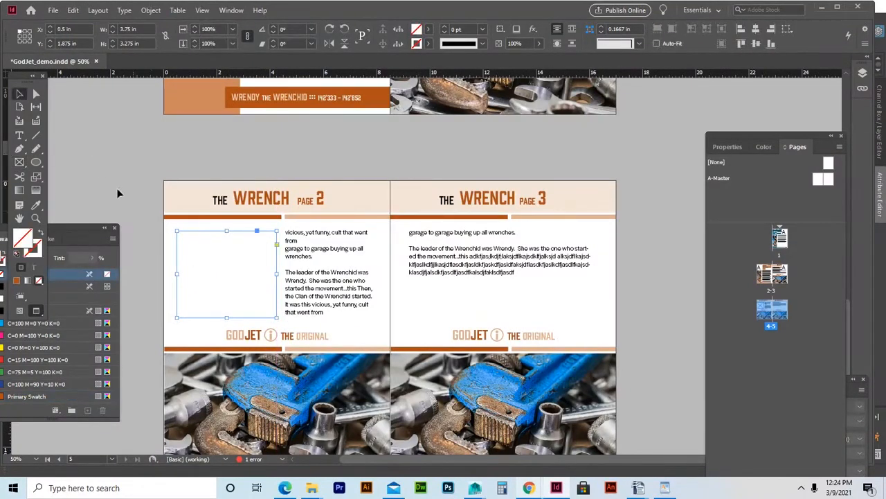
left_click(118, 192)
left_click(233, 268)
Place the wrench image in the frame and set Fill Frame Proportionally.
key("ctrl+d")
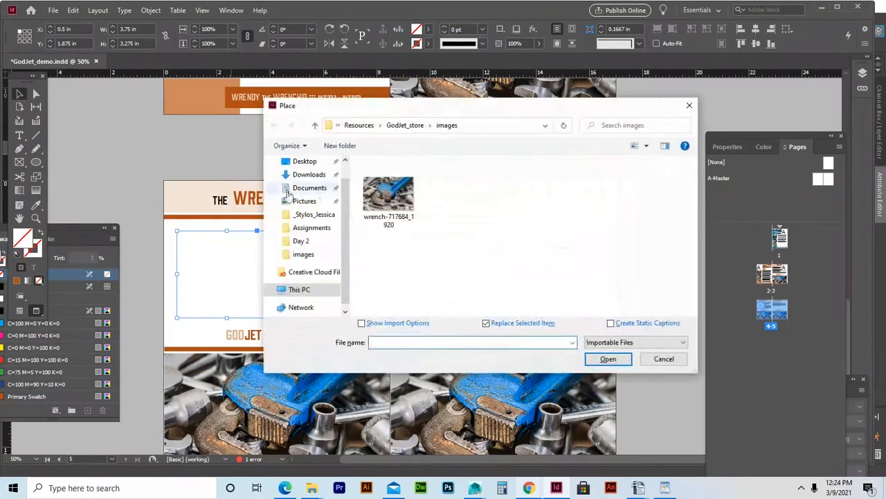
left_click(388, 197)
left_click(607, 359)
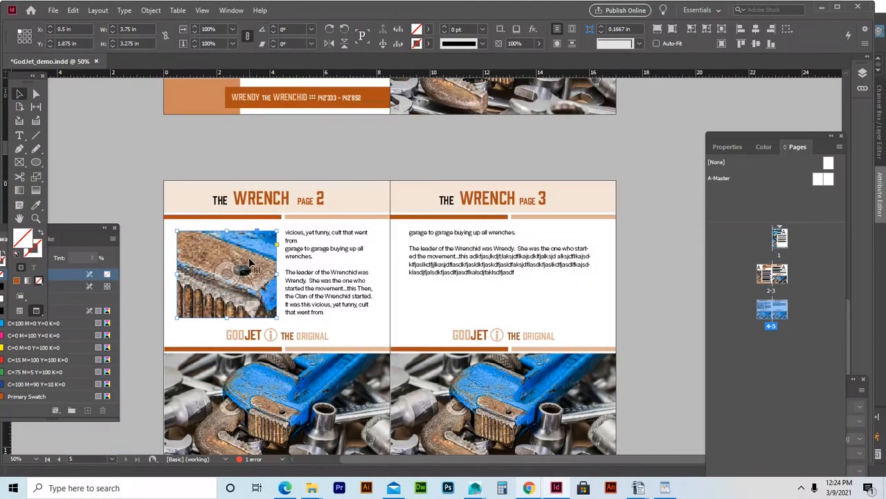
right_click(248, 263)
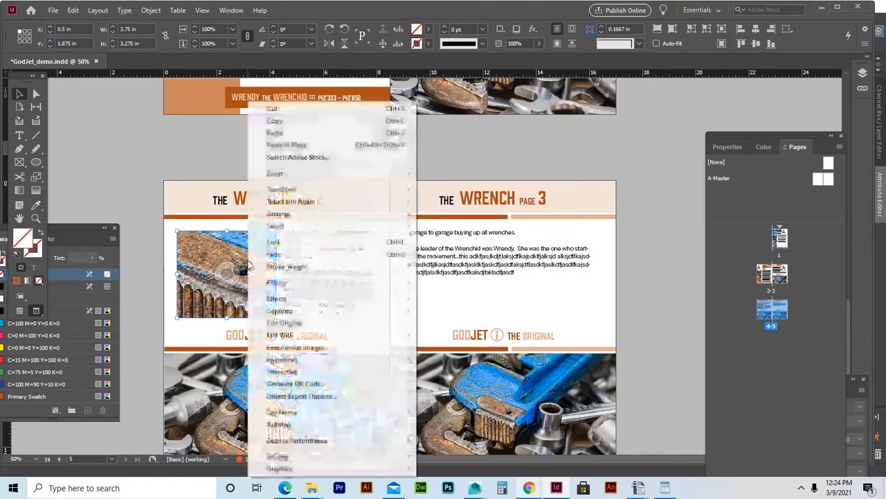
mouse_move(368, 283)
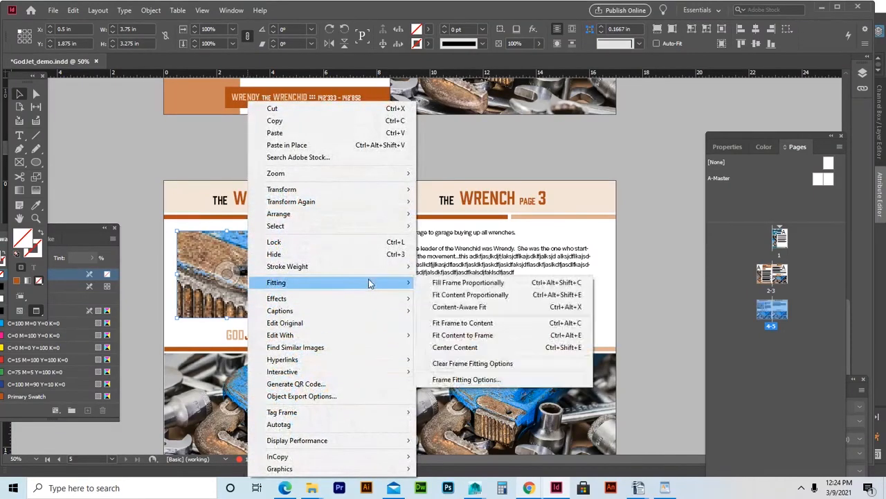
left_click(466, 283)
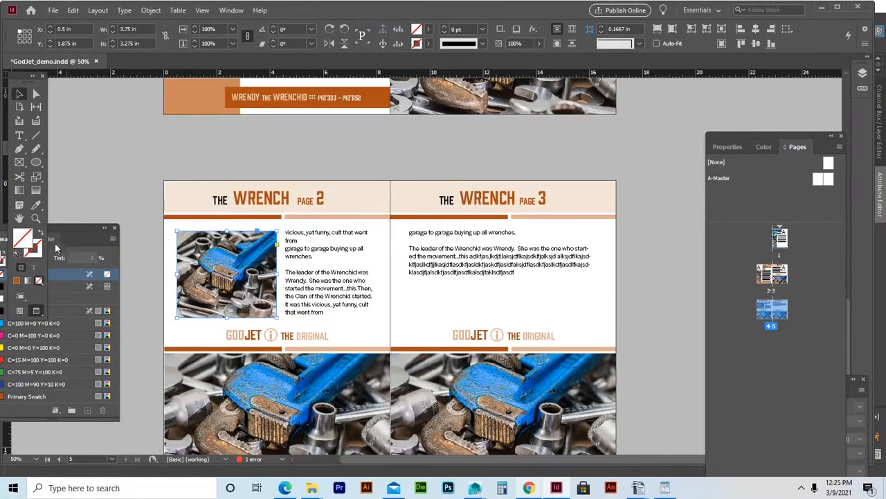
left_click_drag(72, 230, 96, 88)
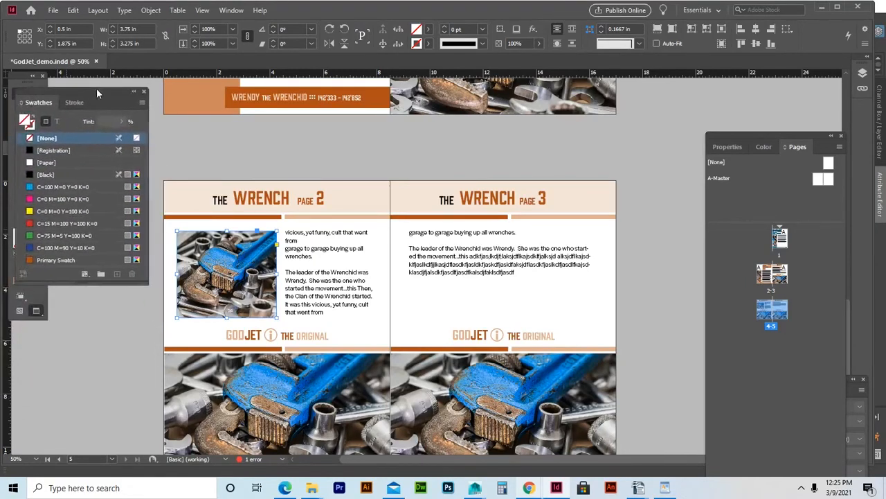
left_click(31, 128)
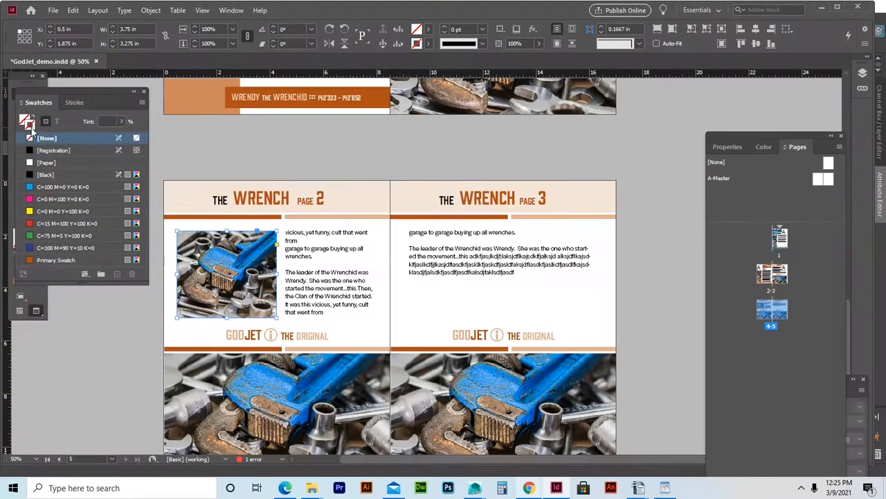
Try an orange Primary Swatch stroke on the photo frame, then reset it to None.
left_click(60, 259)
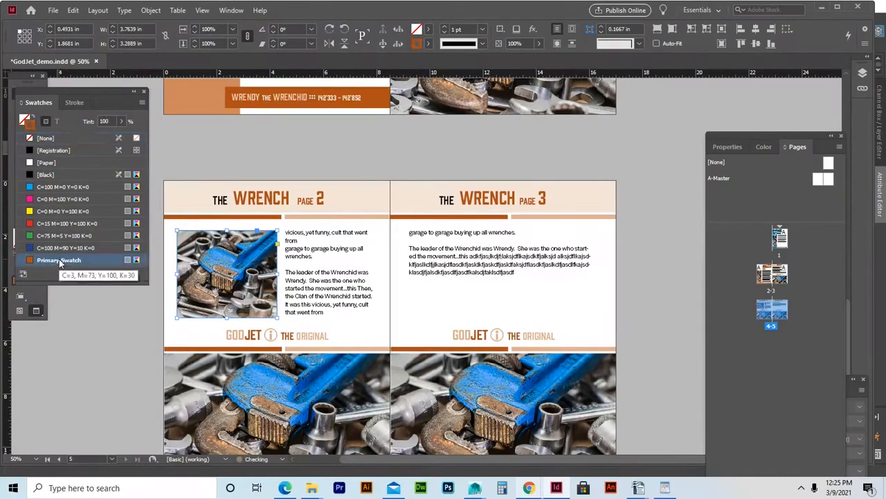
left_click(239, 160)
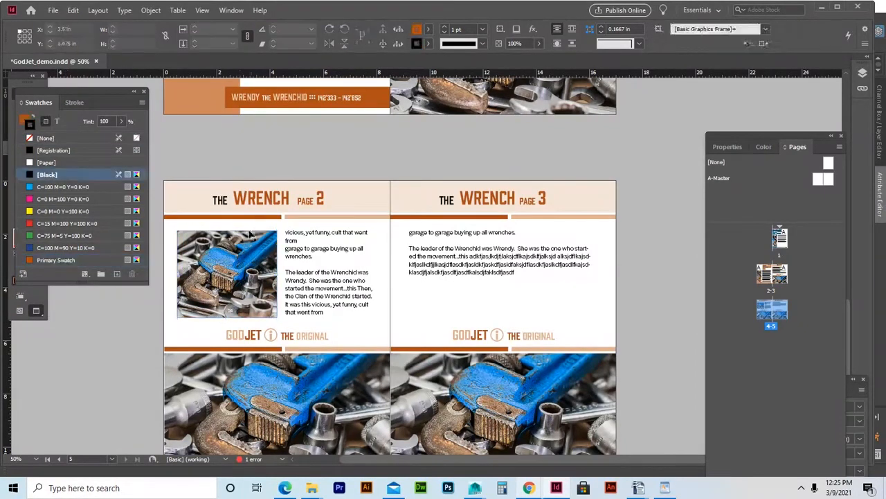
left_click(266, 260)
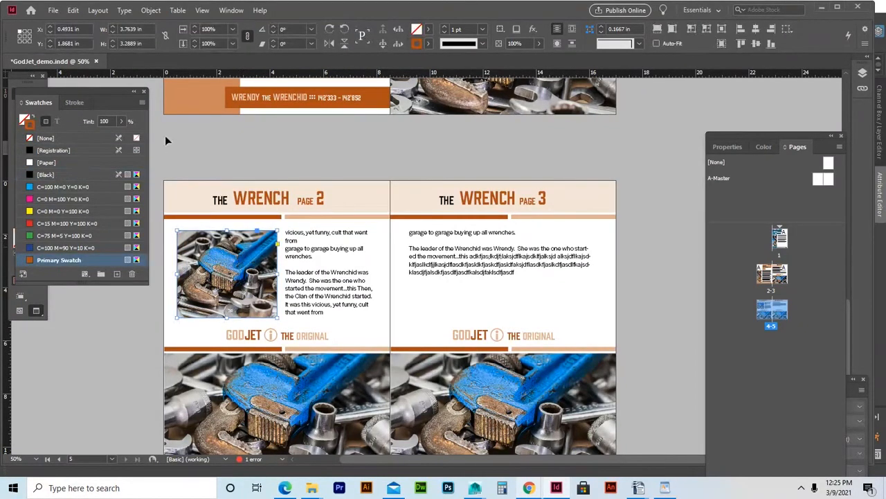
left_click(184, 138)
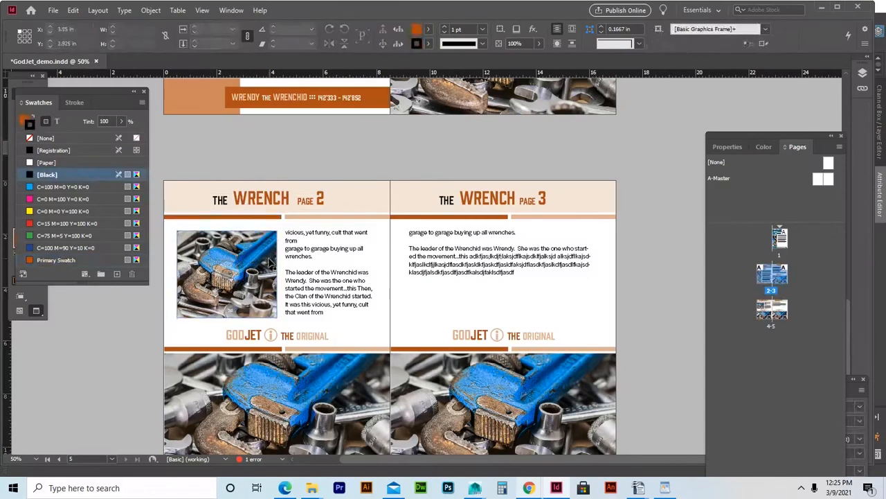
left_click(283, 273)
left_click(227, 274)
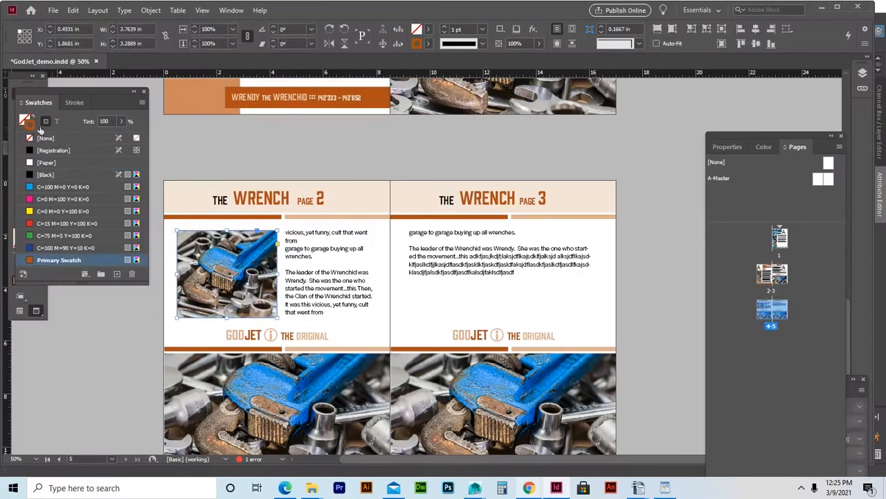
left_click(32, 142)
left_click(209, 151)
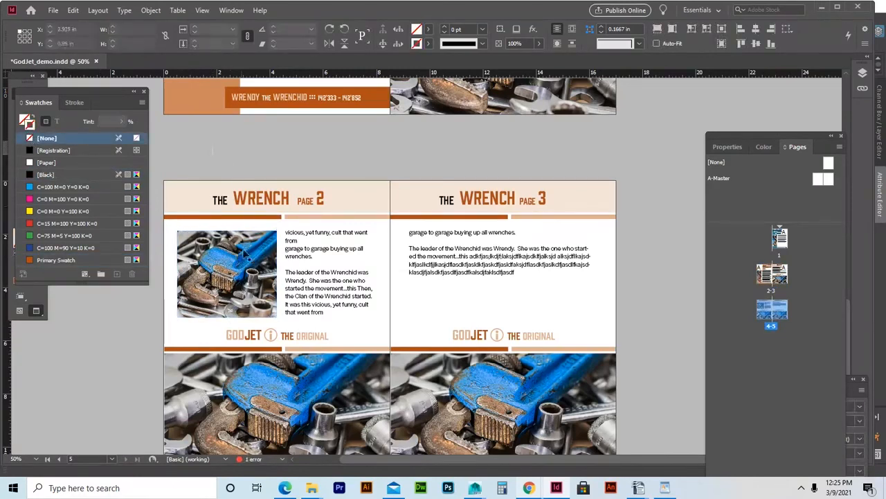
Move the photo frame up and left to X 0.2755 in, Y 1.6164 in.
left_click(235, 264)
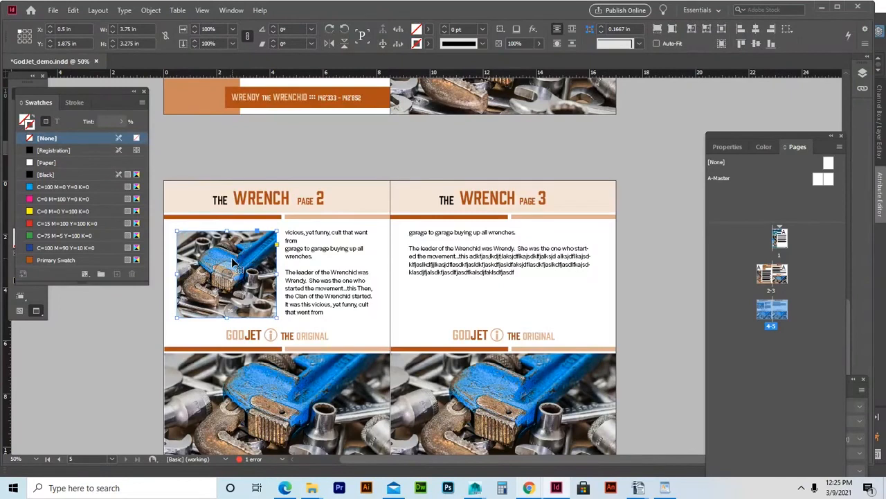
left_click_drag(232, 256, 433, 288)
left_click_drag(263, 242, 237, 258)
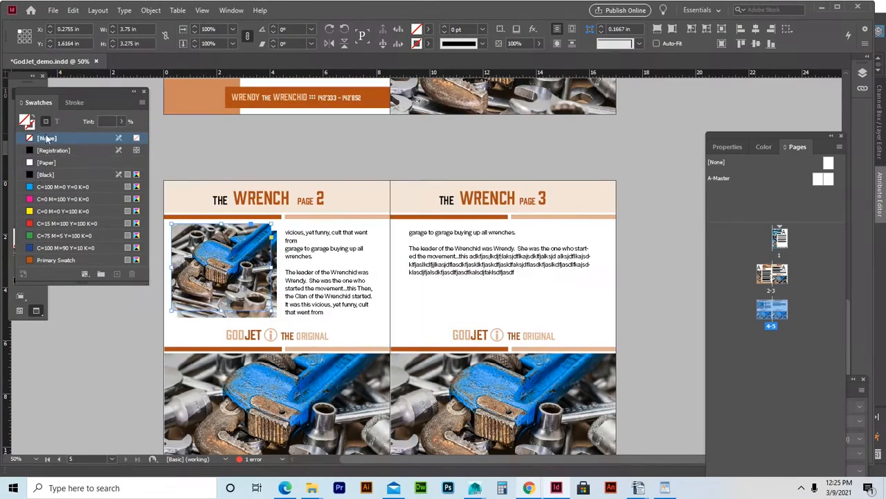
left_click_drag(61, 102, 55, 149)
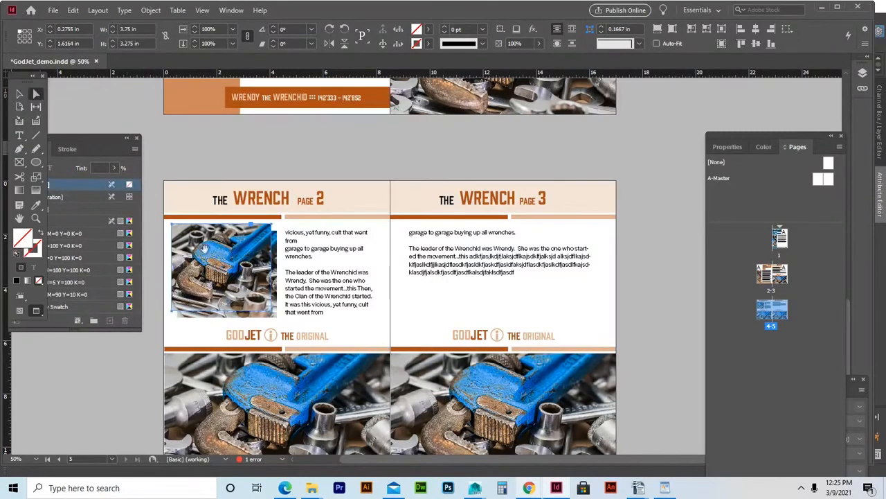
Delete the stray photo duplicate and test an orange Primary Swatch fill, then undo it.
left_click(225, 276)
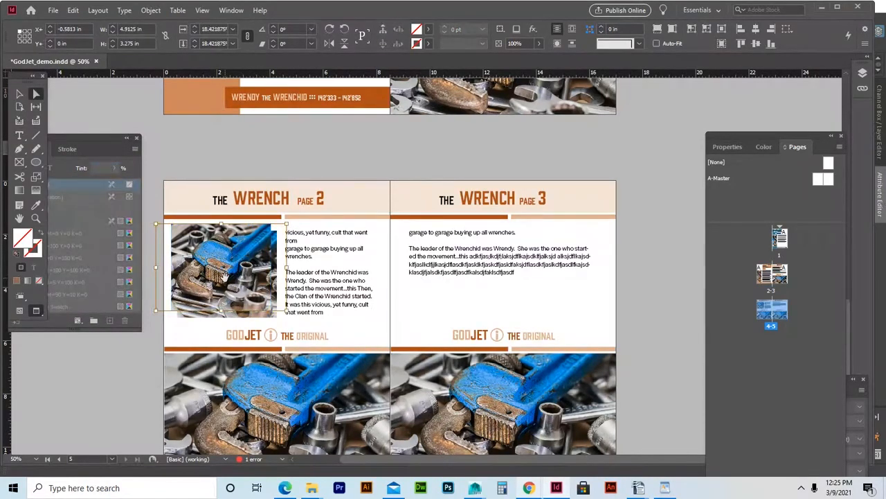
key("Delete")
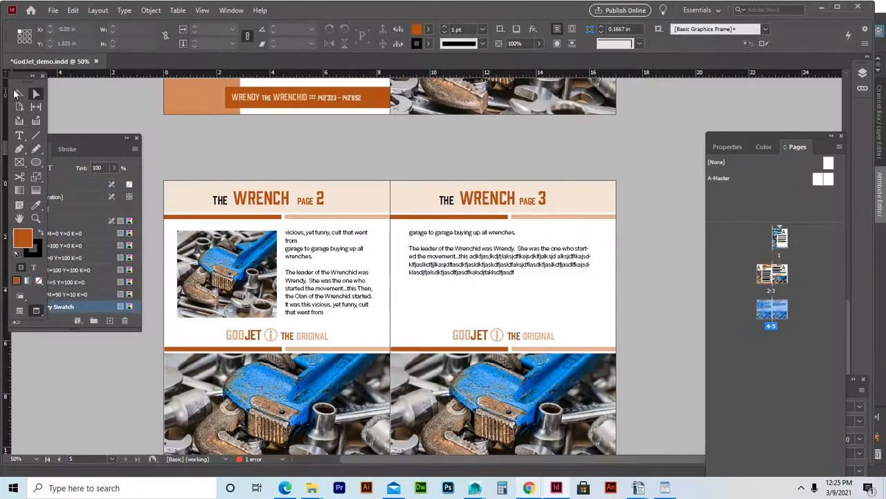
left_click(16, 92)
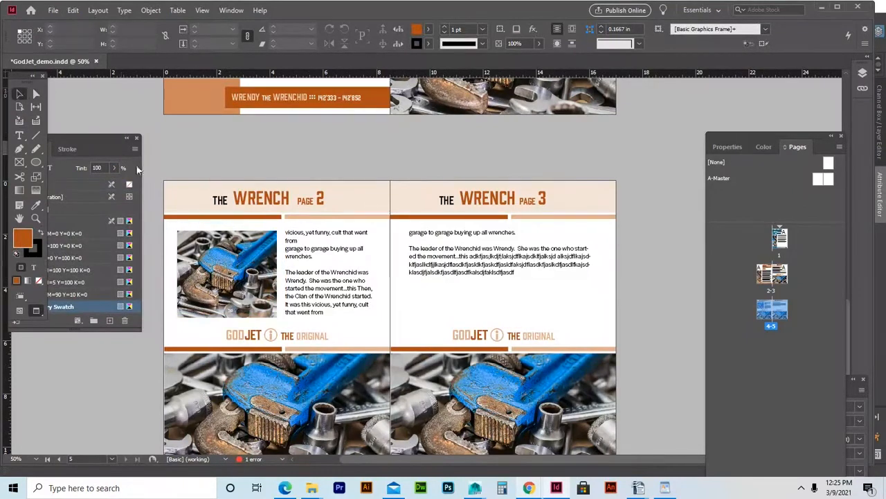
left_click(194, 227)
left_click(88, 142)
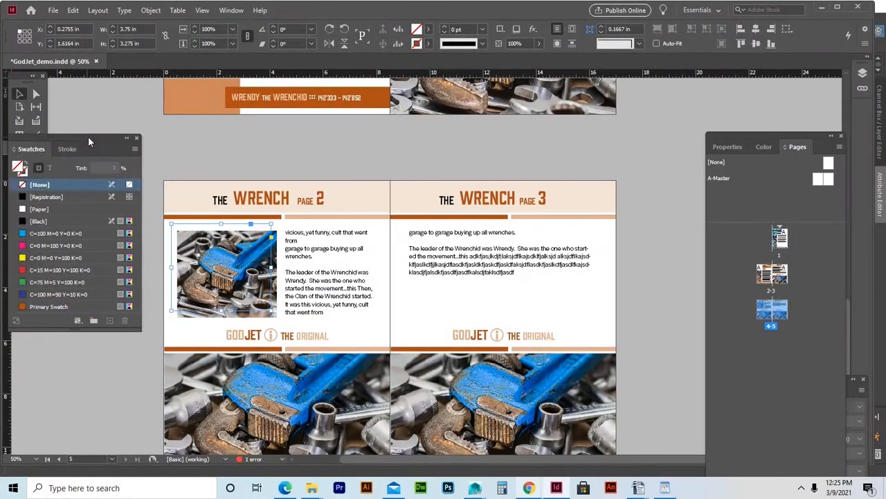
left_click(45, 305)
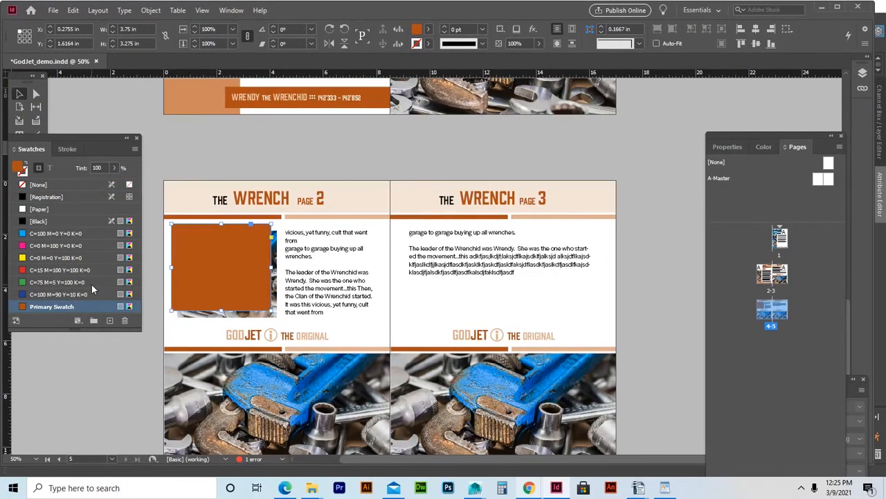
key("ctrl+z")
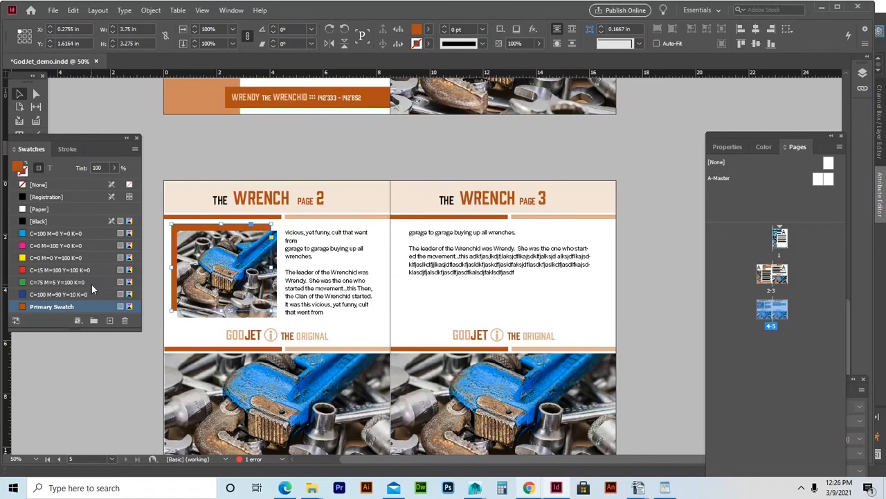
Nudge the page 2 photo frame slightly down and right.
key("Down")
key("Down")
key("Down")
key("Down")
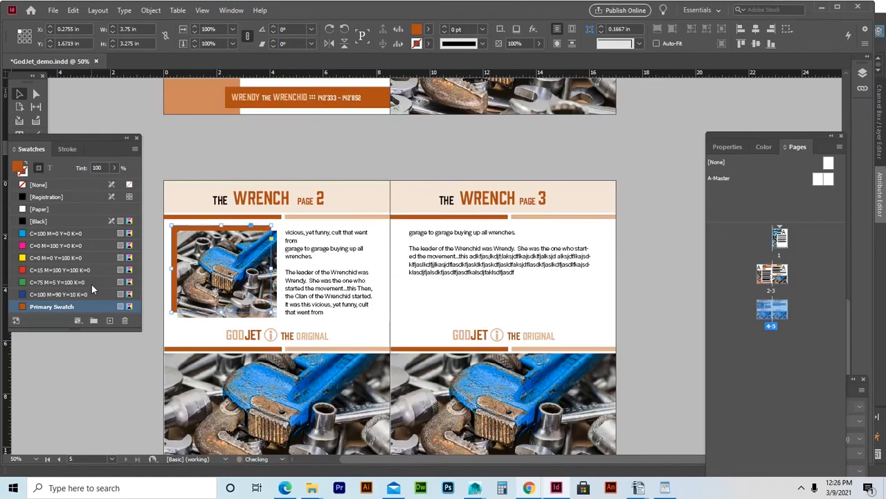
key("Right")
key("Right")
key("Right")
key("Down")
key("Down")
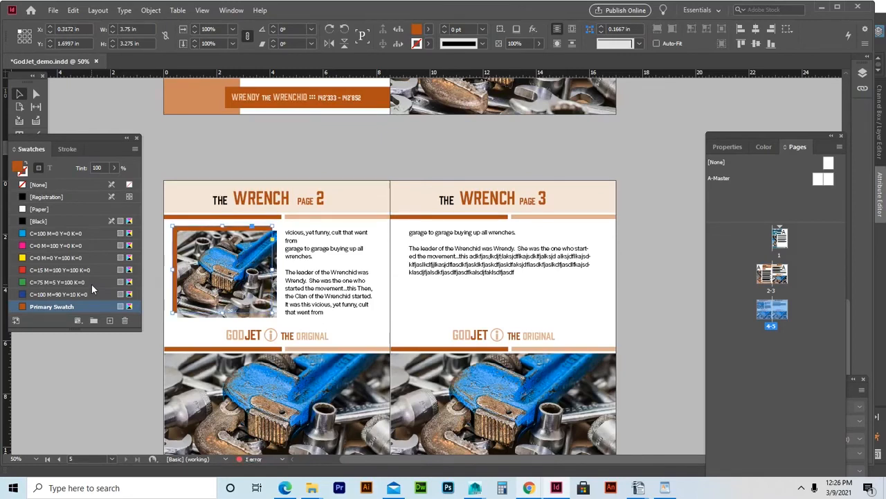
left_click(636, 201)
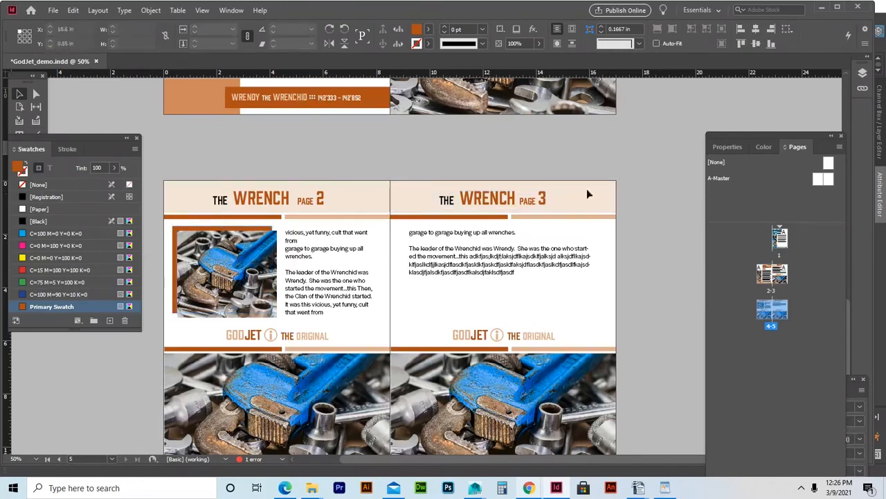
Lighten the orange backing frame behind the photo to a 60% tint.
scroll(388, 194, "down", 2)
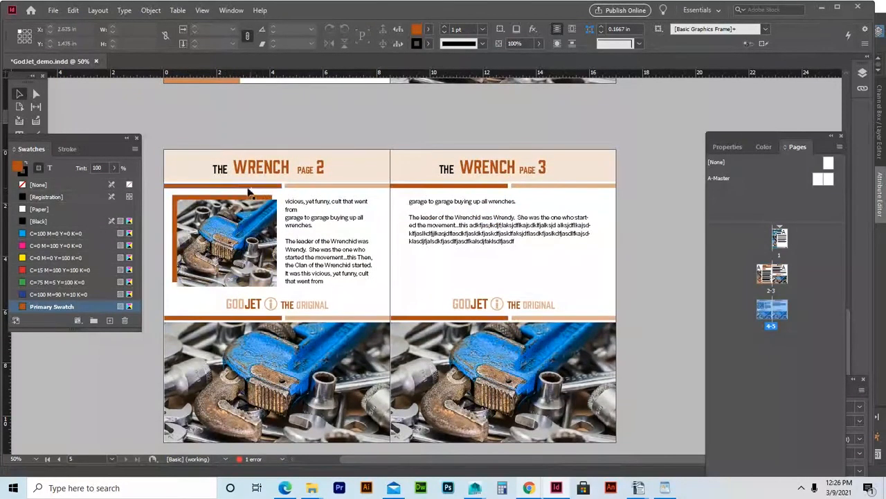
left_click(241, 199)
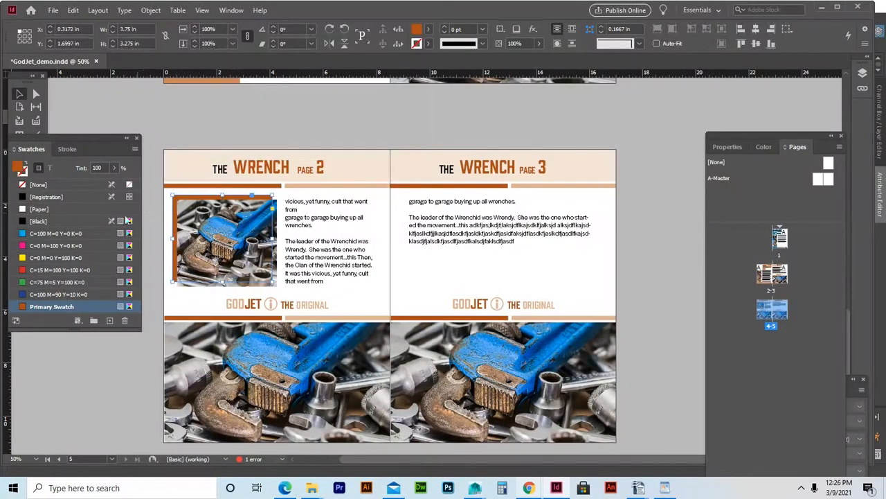
left_click(115, 168)
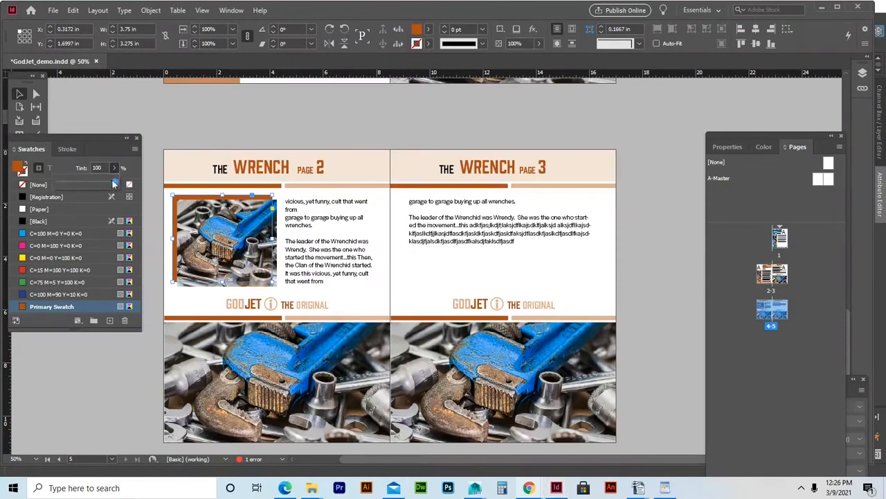
left_click_drag(114, 183, 89, 191)
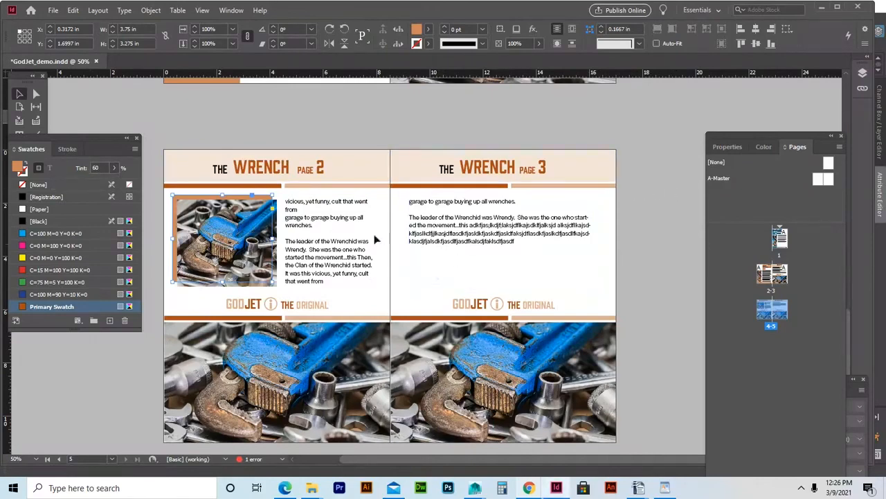
left_click(644, 266)
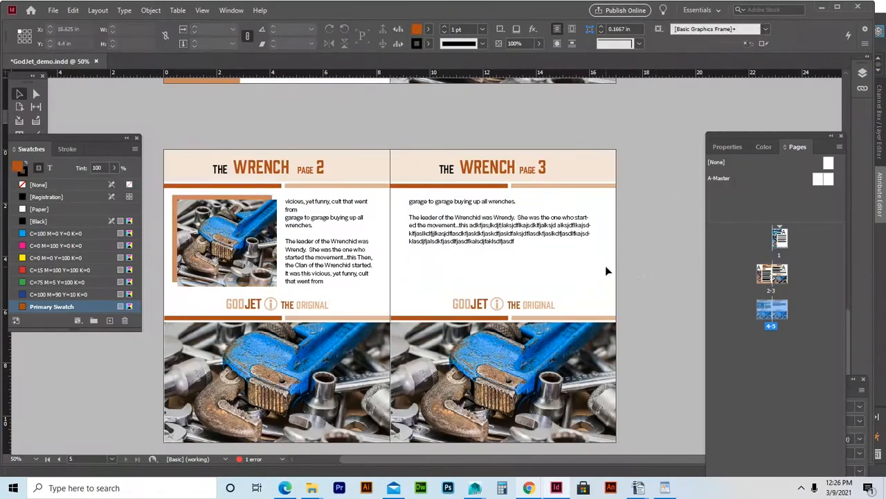
Return to spread 2–3 and select the left page's body text frame.
scroll(606, 265, "down", 1)
scroll(606, 269, "up", 5)
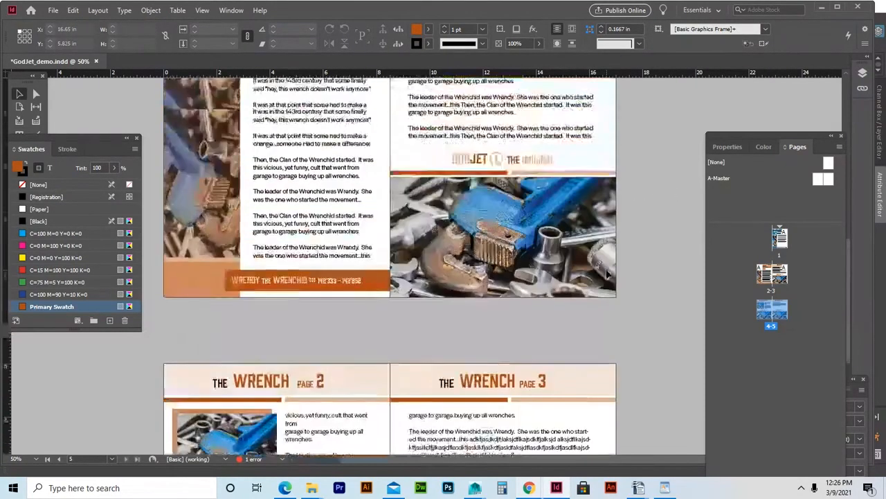
scroll(607, 274, "down", 5)
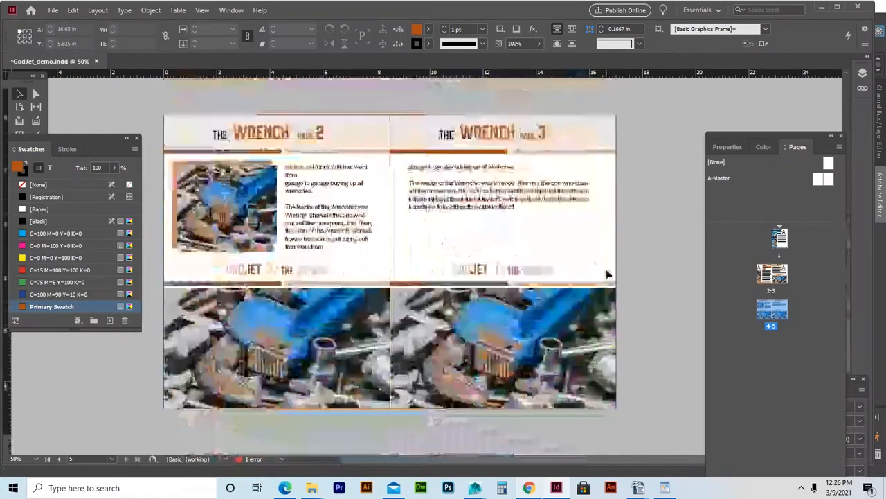
scroll(607, 275, "up", 5)
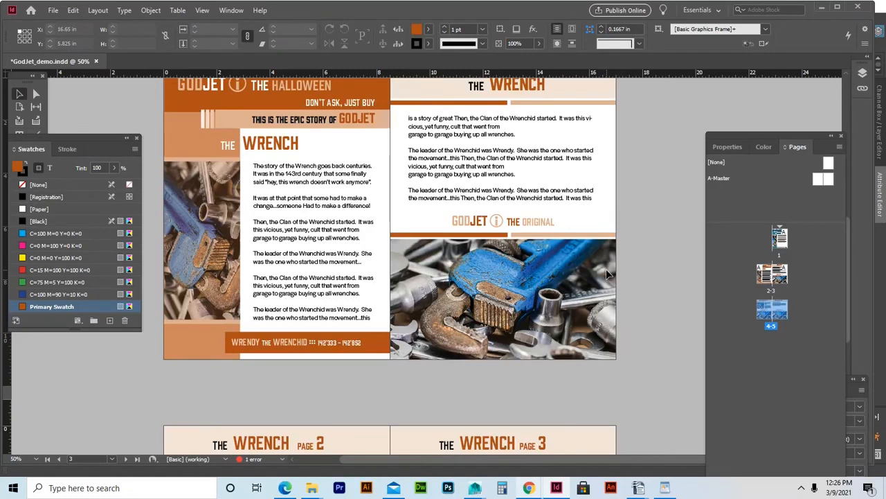
scroll(606, 269, "up", 1)
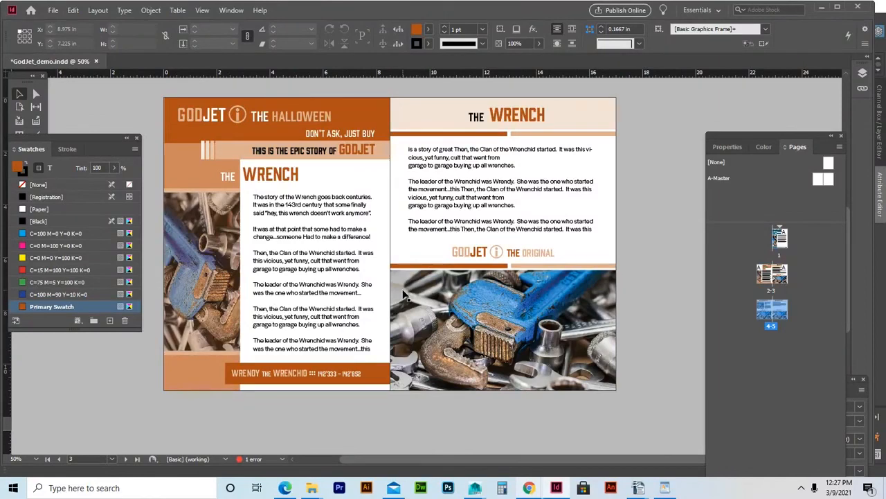
scroll(376, 255, "down", 2)
scroll(376, 255, "down", 8)
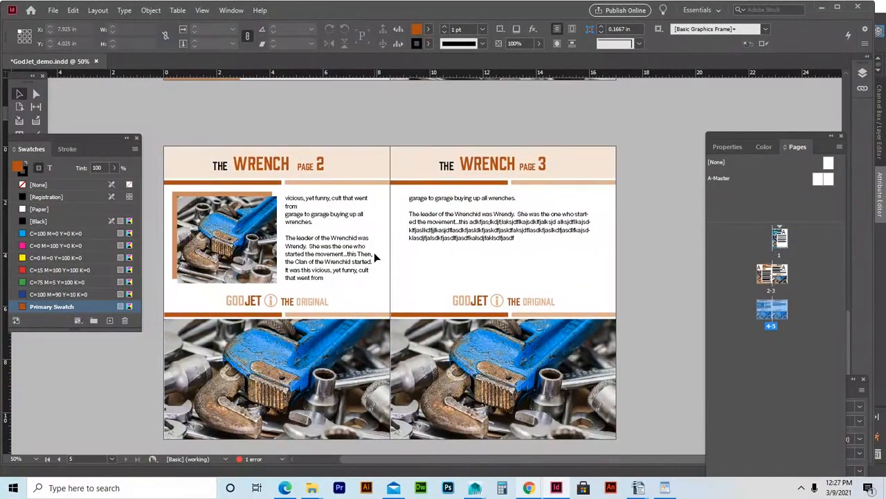
scroll(397, 307, "up", 10)
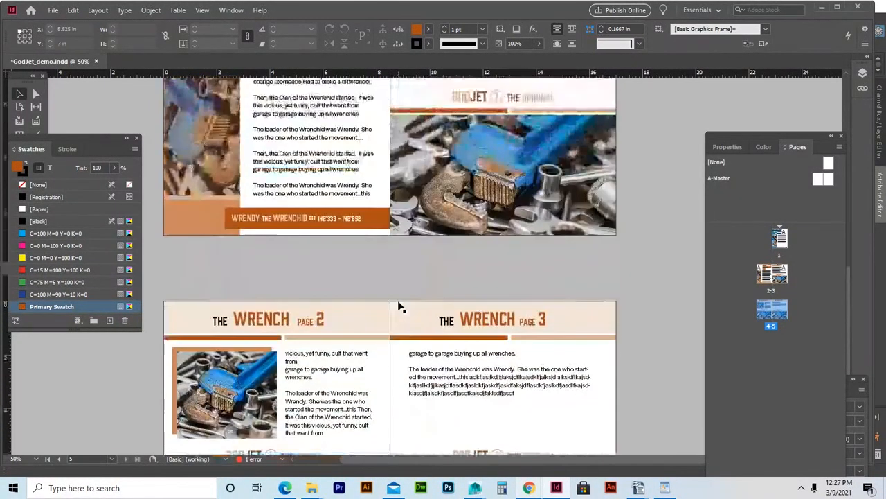
left_click(350, 267)
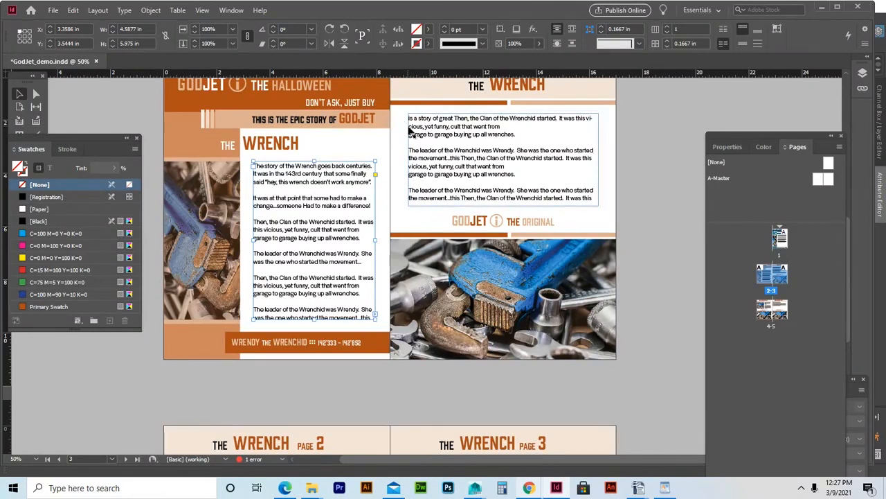
Post a Live Producer comment explaining threading: output box bottom-right, input box top-left.
mouse_move(531, 487)
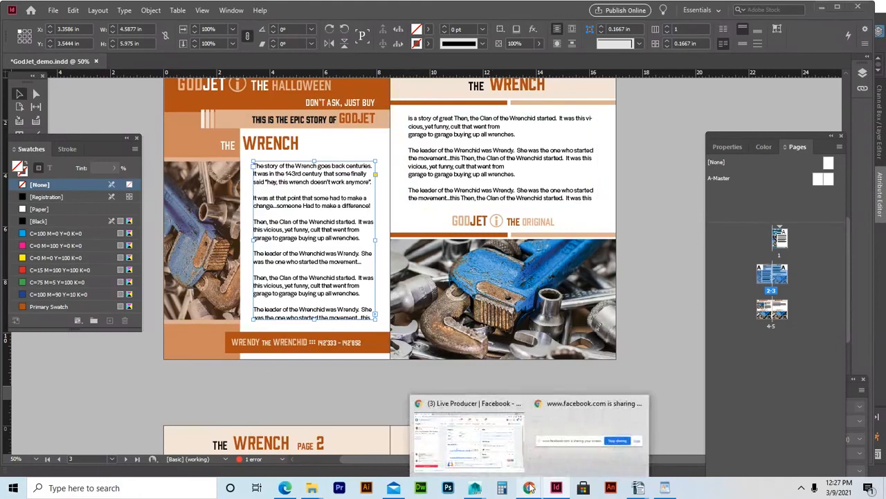
left_click(495, 432)
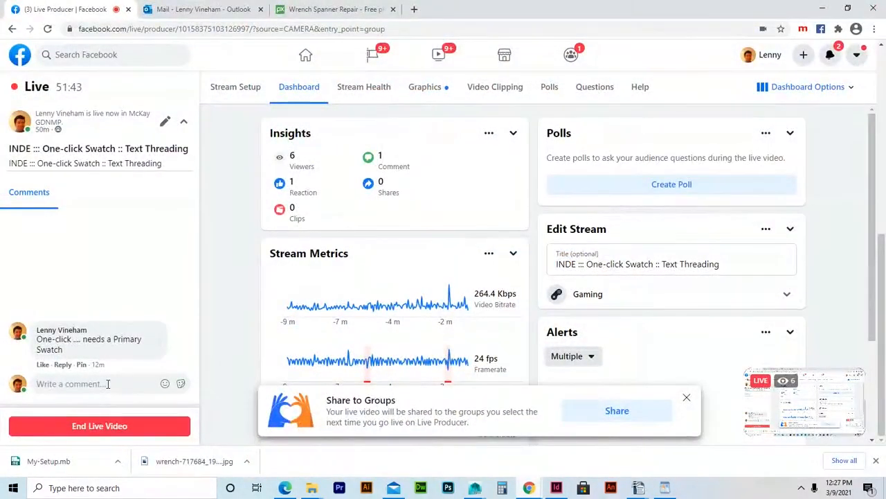
type("Thr")
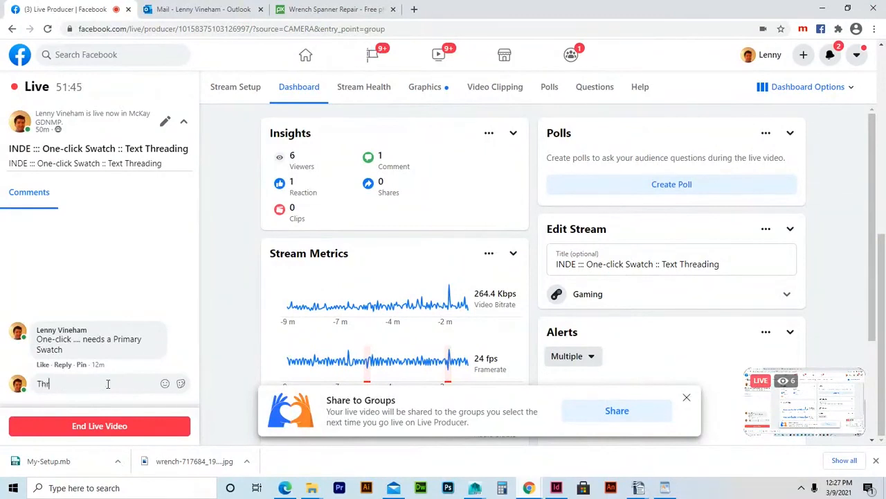
type("eading Text")
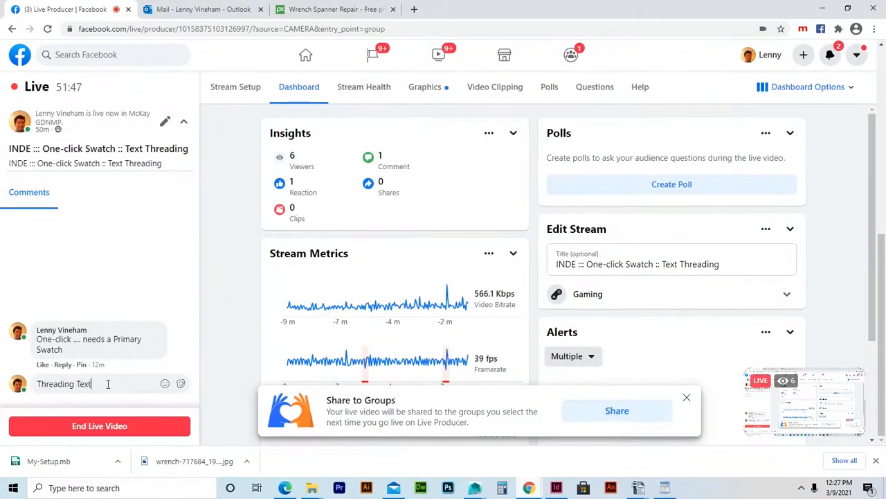
type(" (Flowing Text) ")
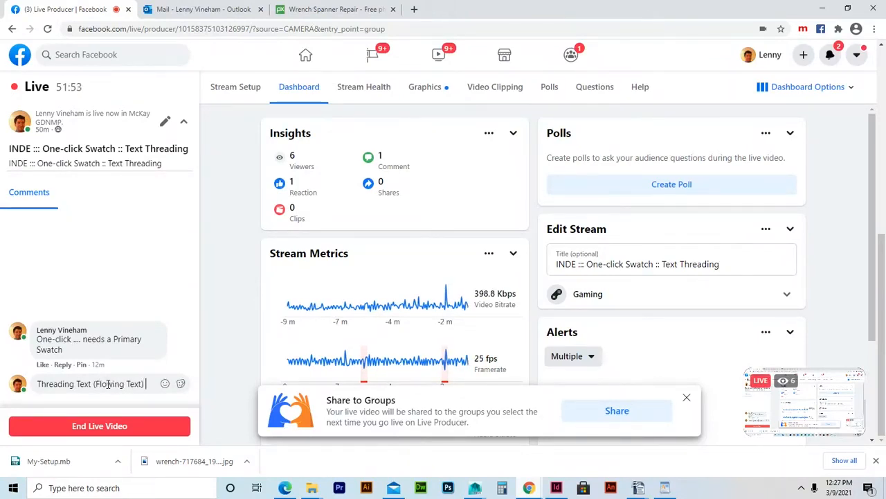
type("...")
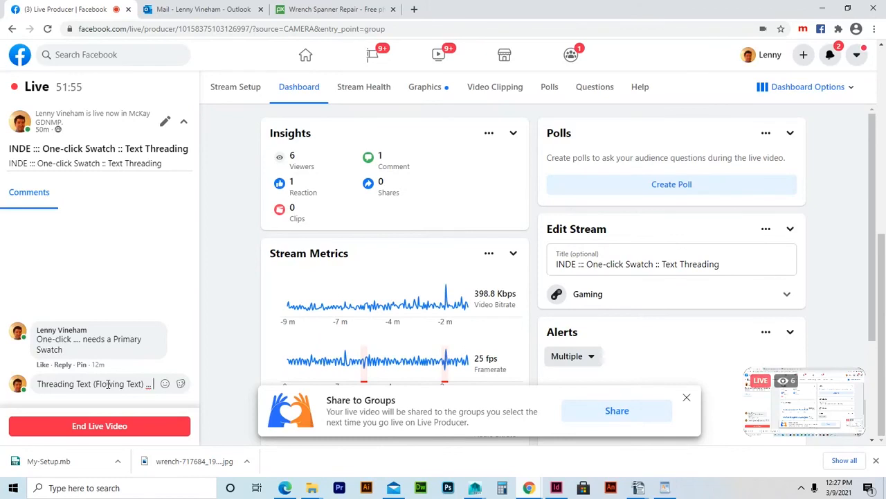
type(" Oupt")
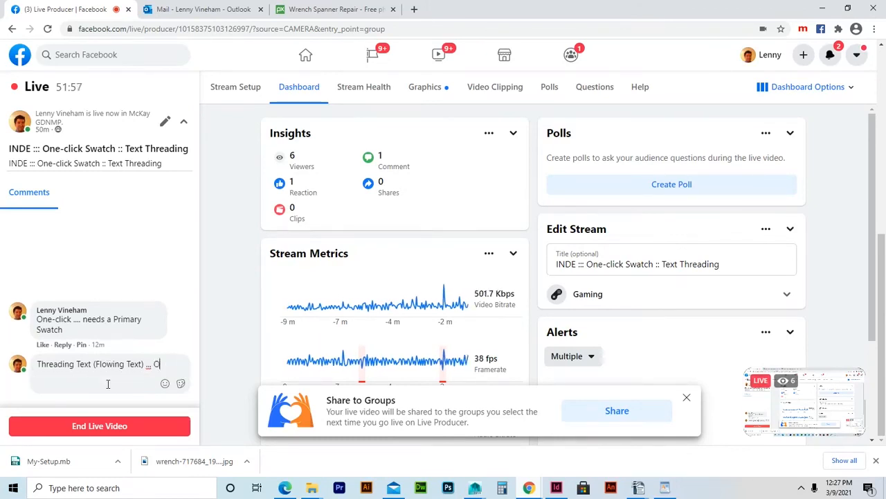
key("BackSpace")
key("BackSpace")
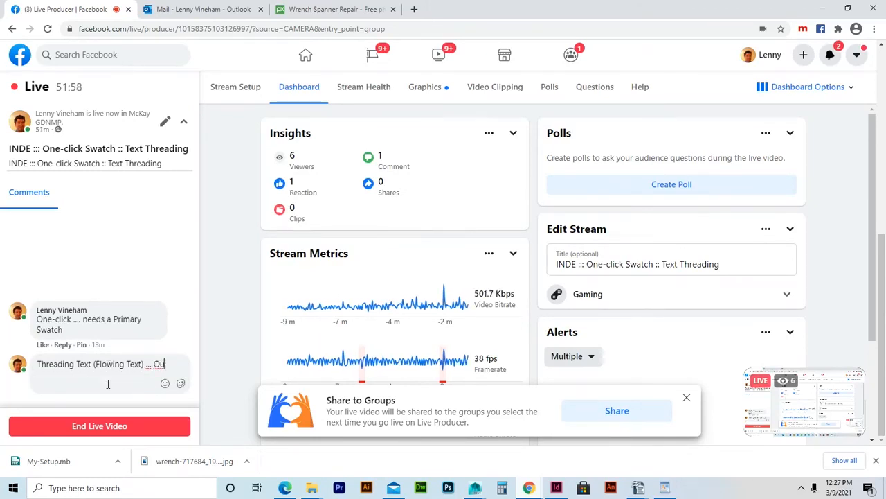
type("t")
type("pu")
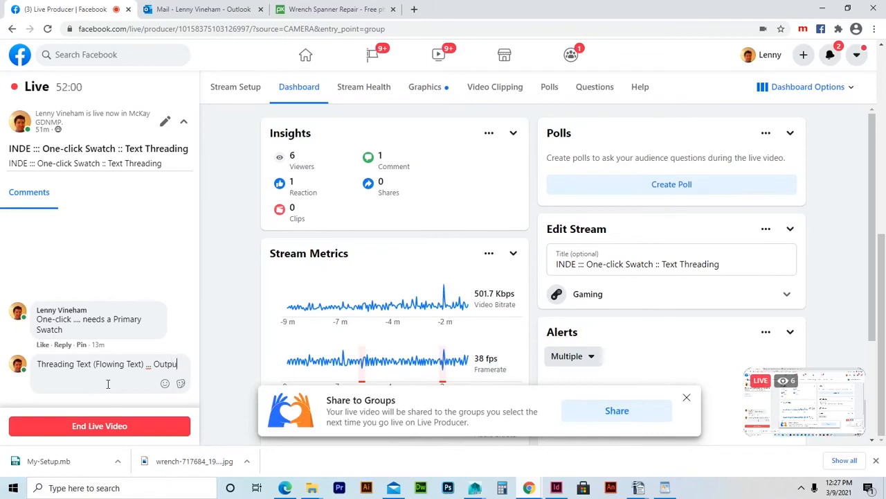
type("t box")
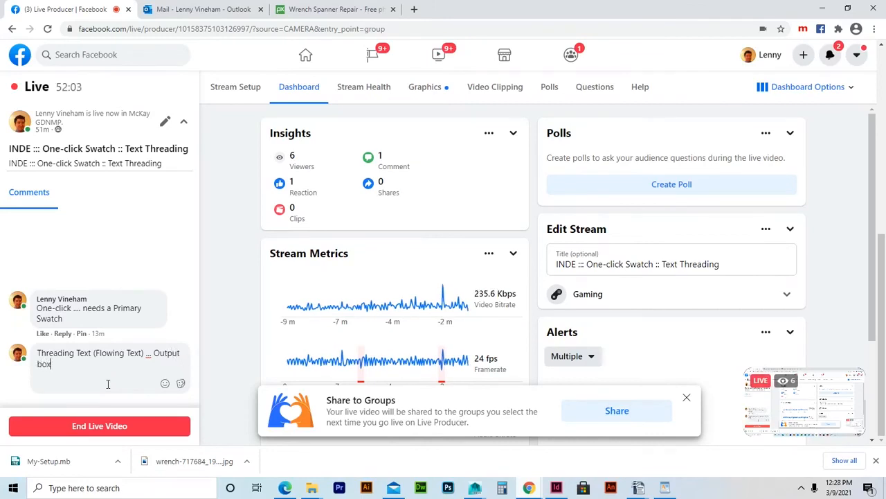
type(" (bottom-right)")
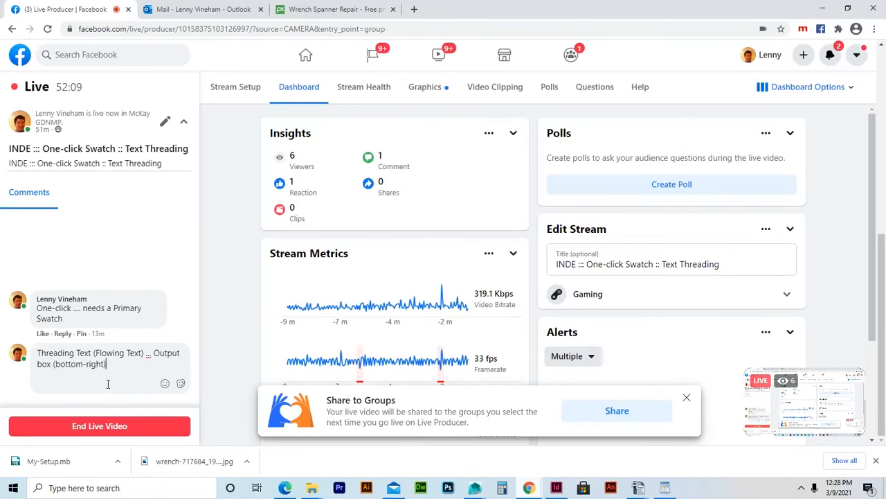
type(" .... Input Box")
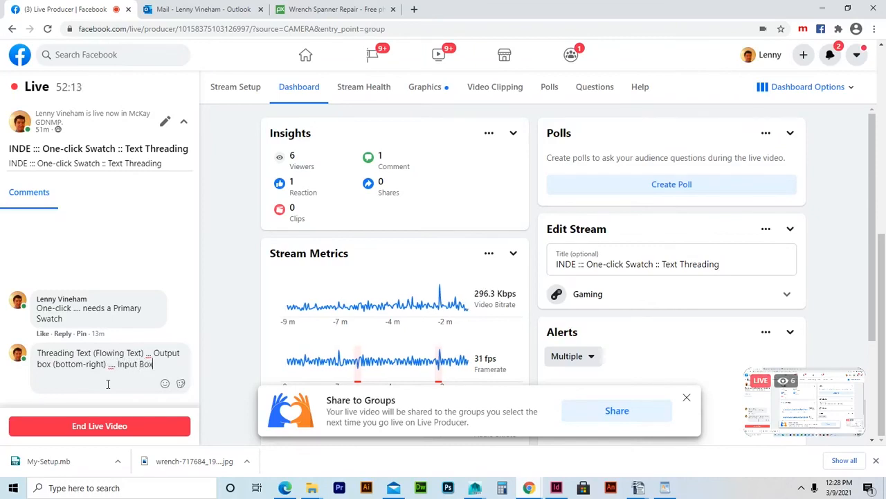
type(" (t")
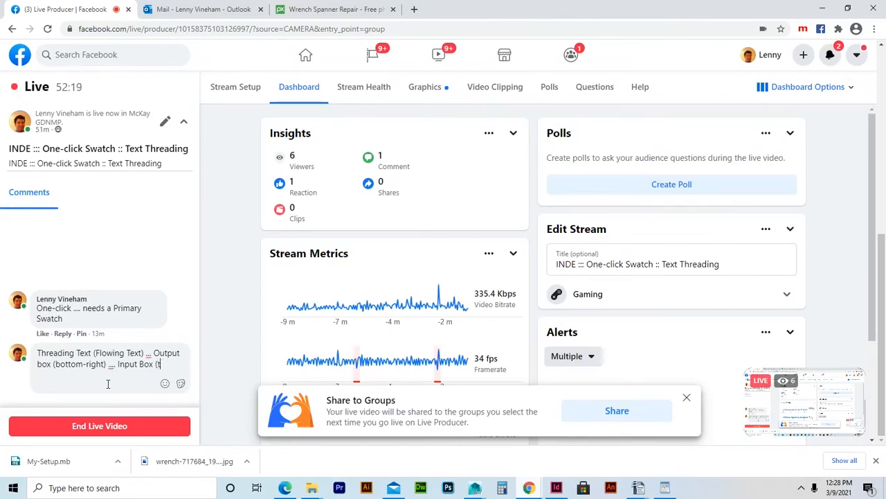
type("he next Tex")
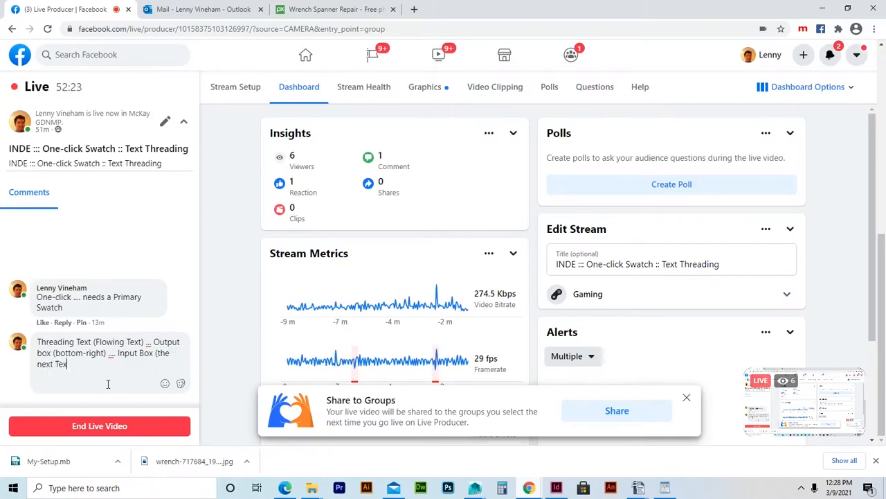
type("t frame")
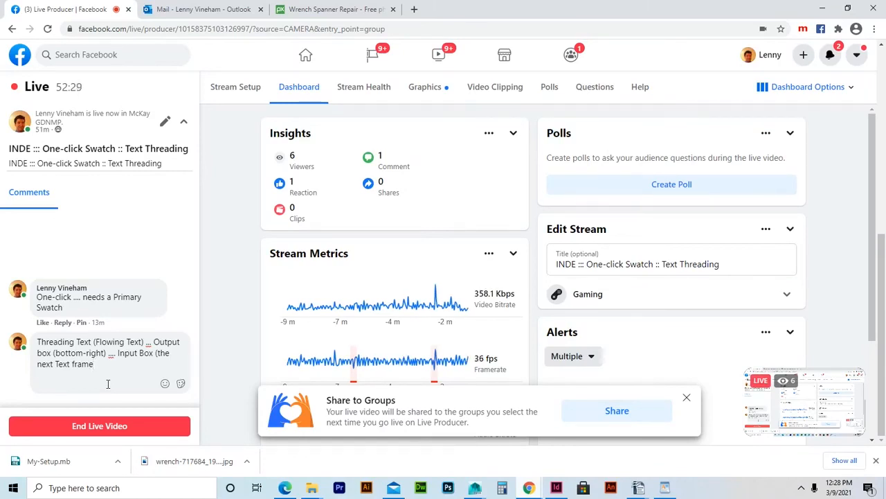
type("; is ")
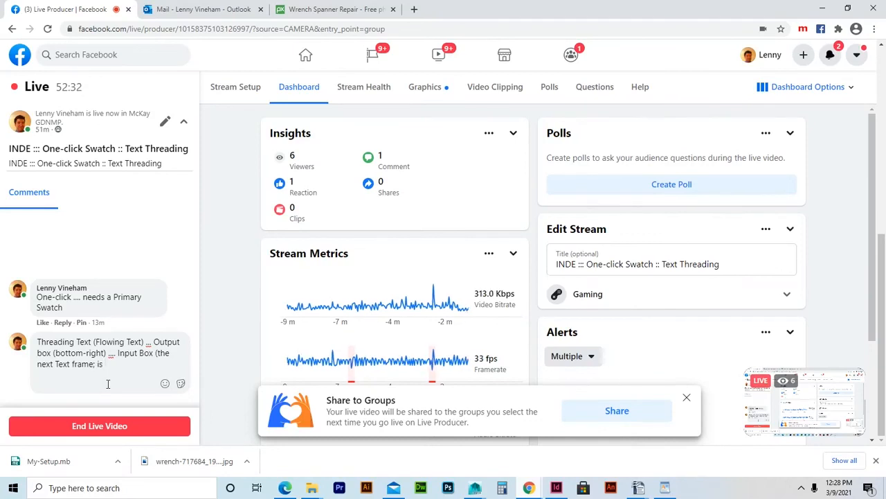
type("top-left")
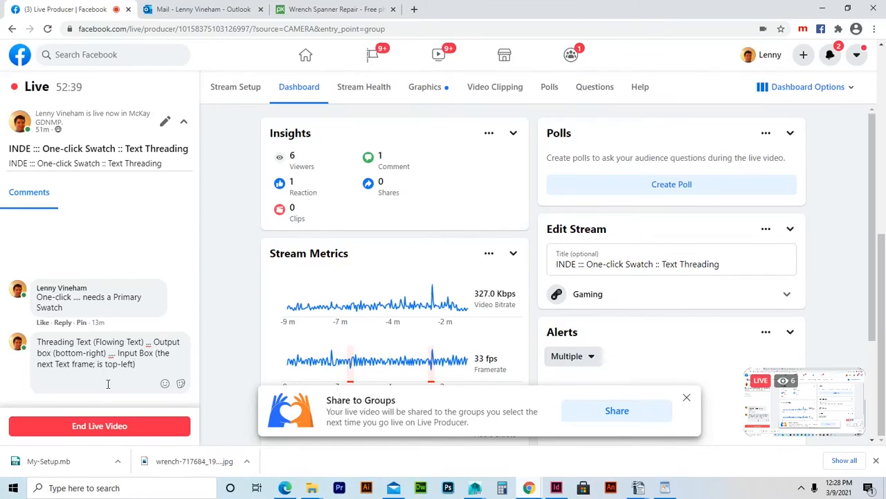
key("Return")
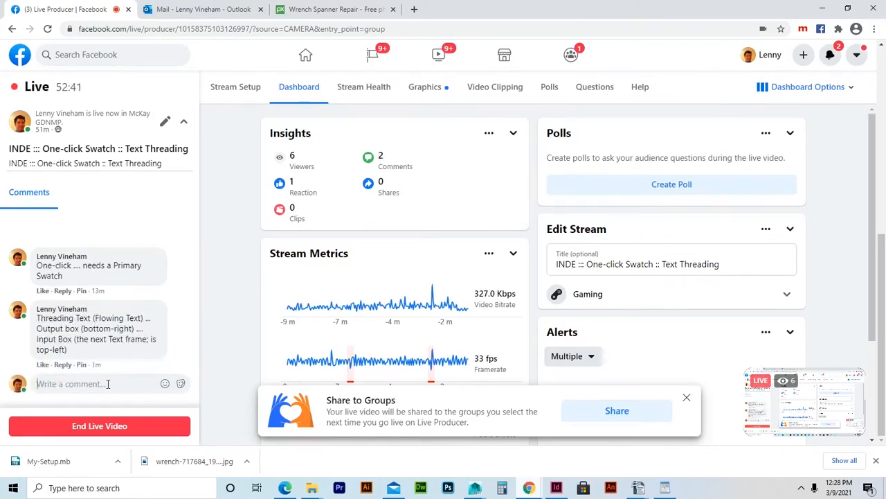